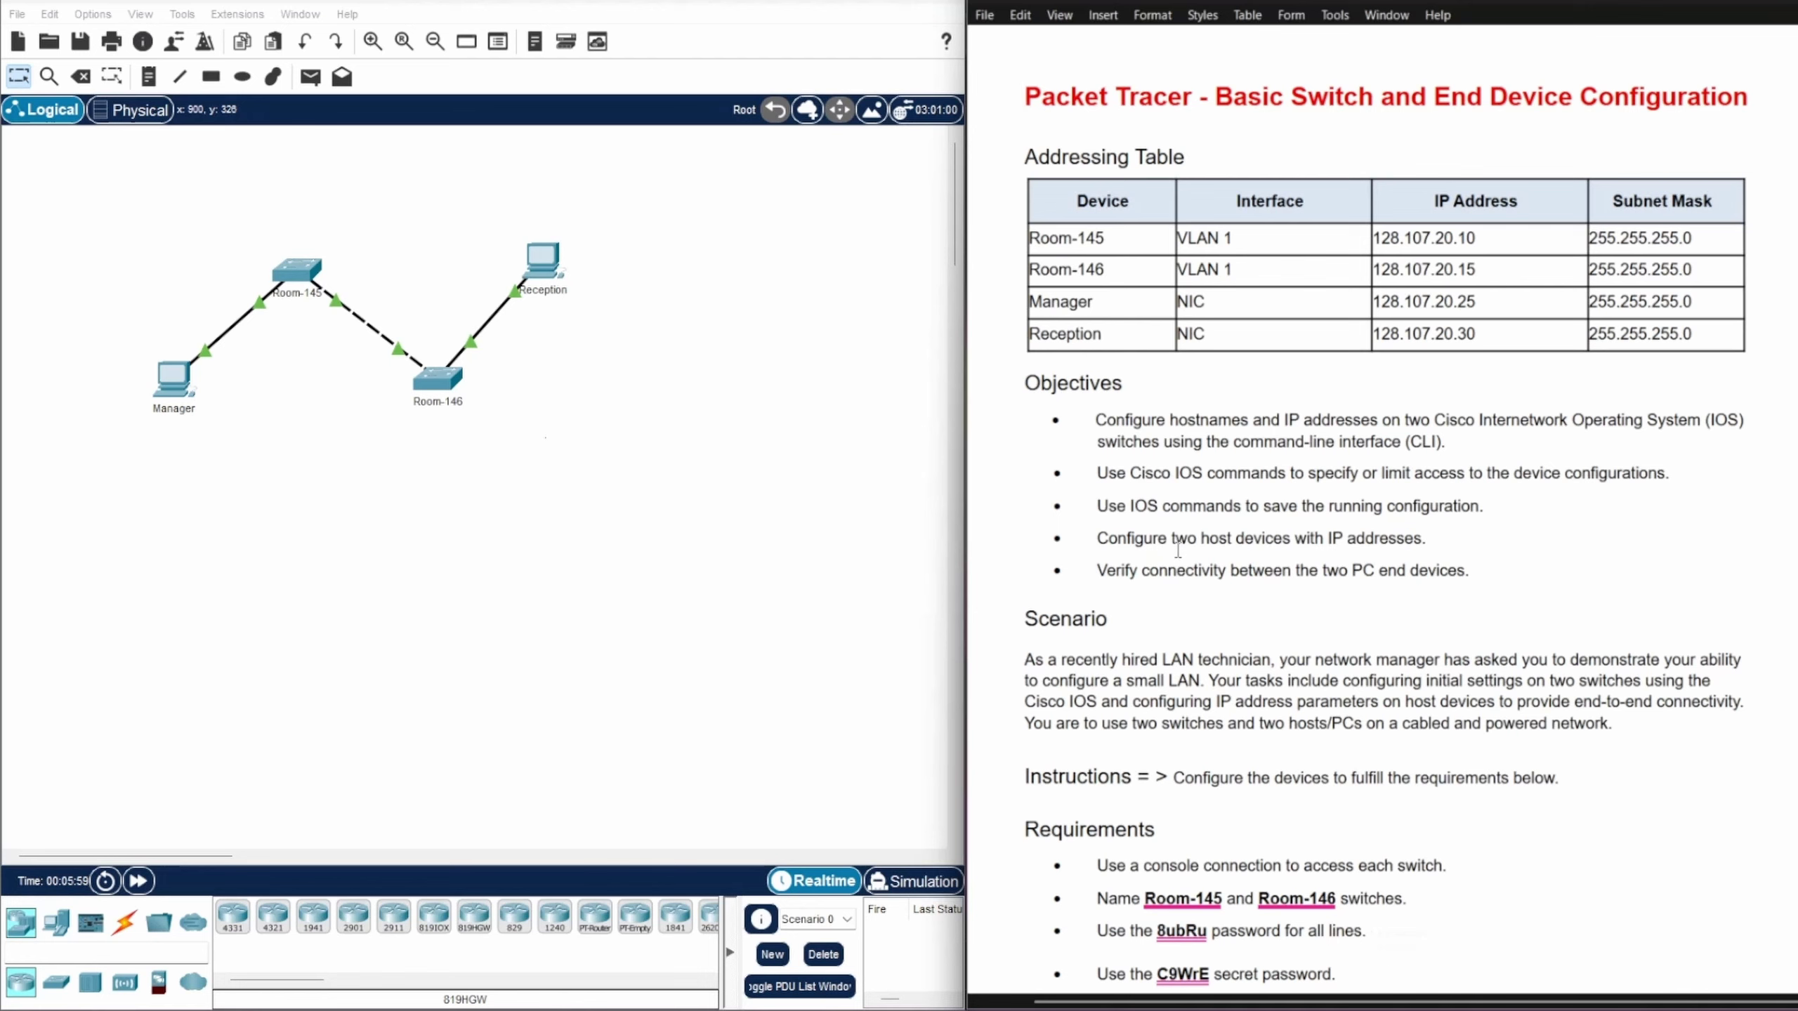
left_click_drag(1166, 538, 1250, 547)
left_click(1015, 302)
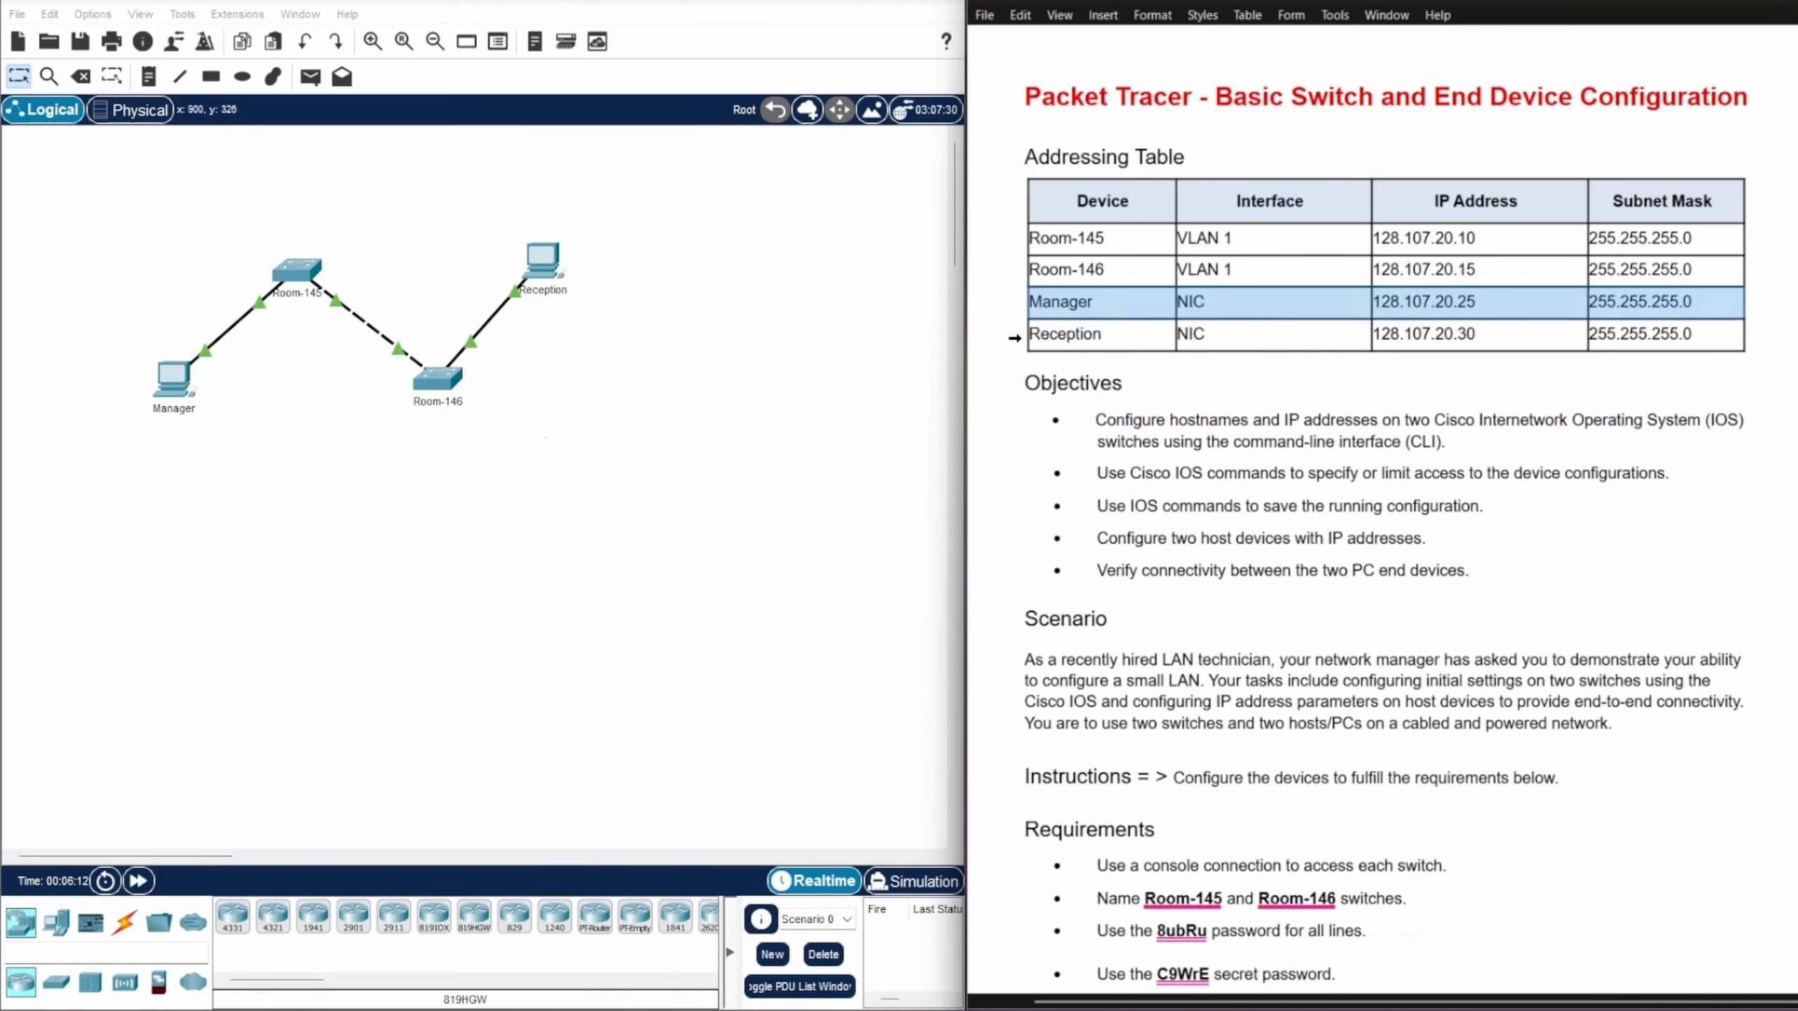
left_click(1018, 334)
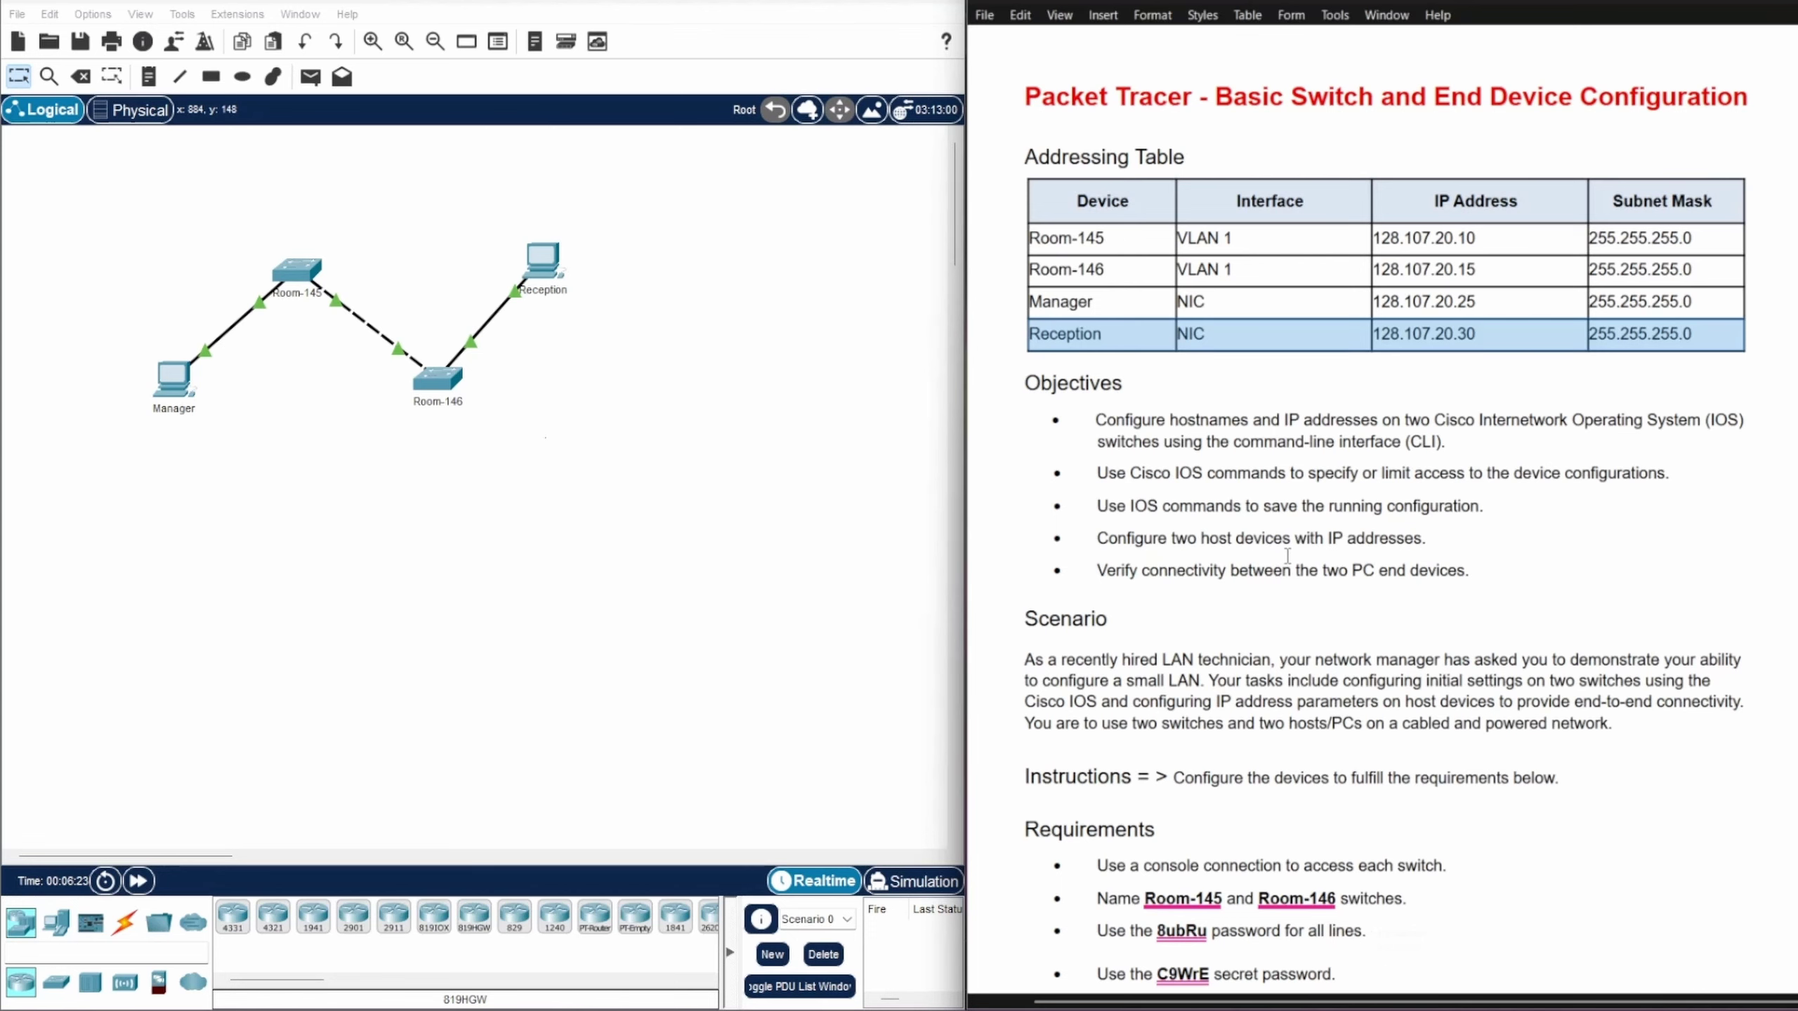
scroll(1281, 498, "down", 5)
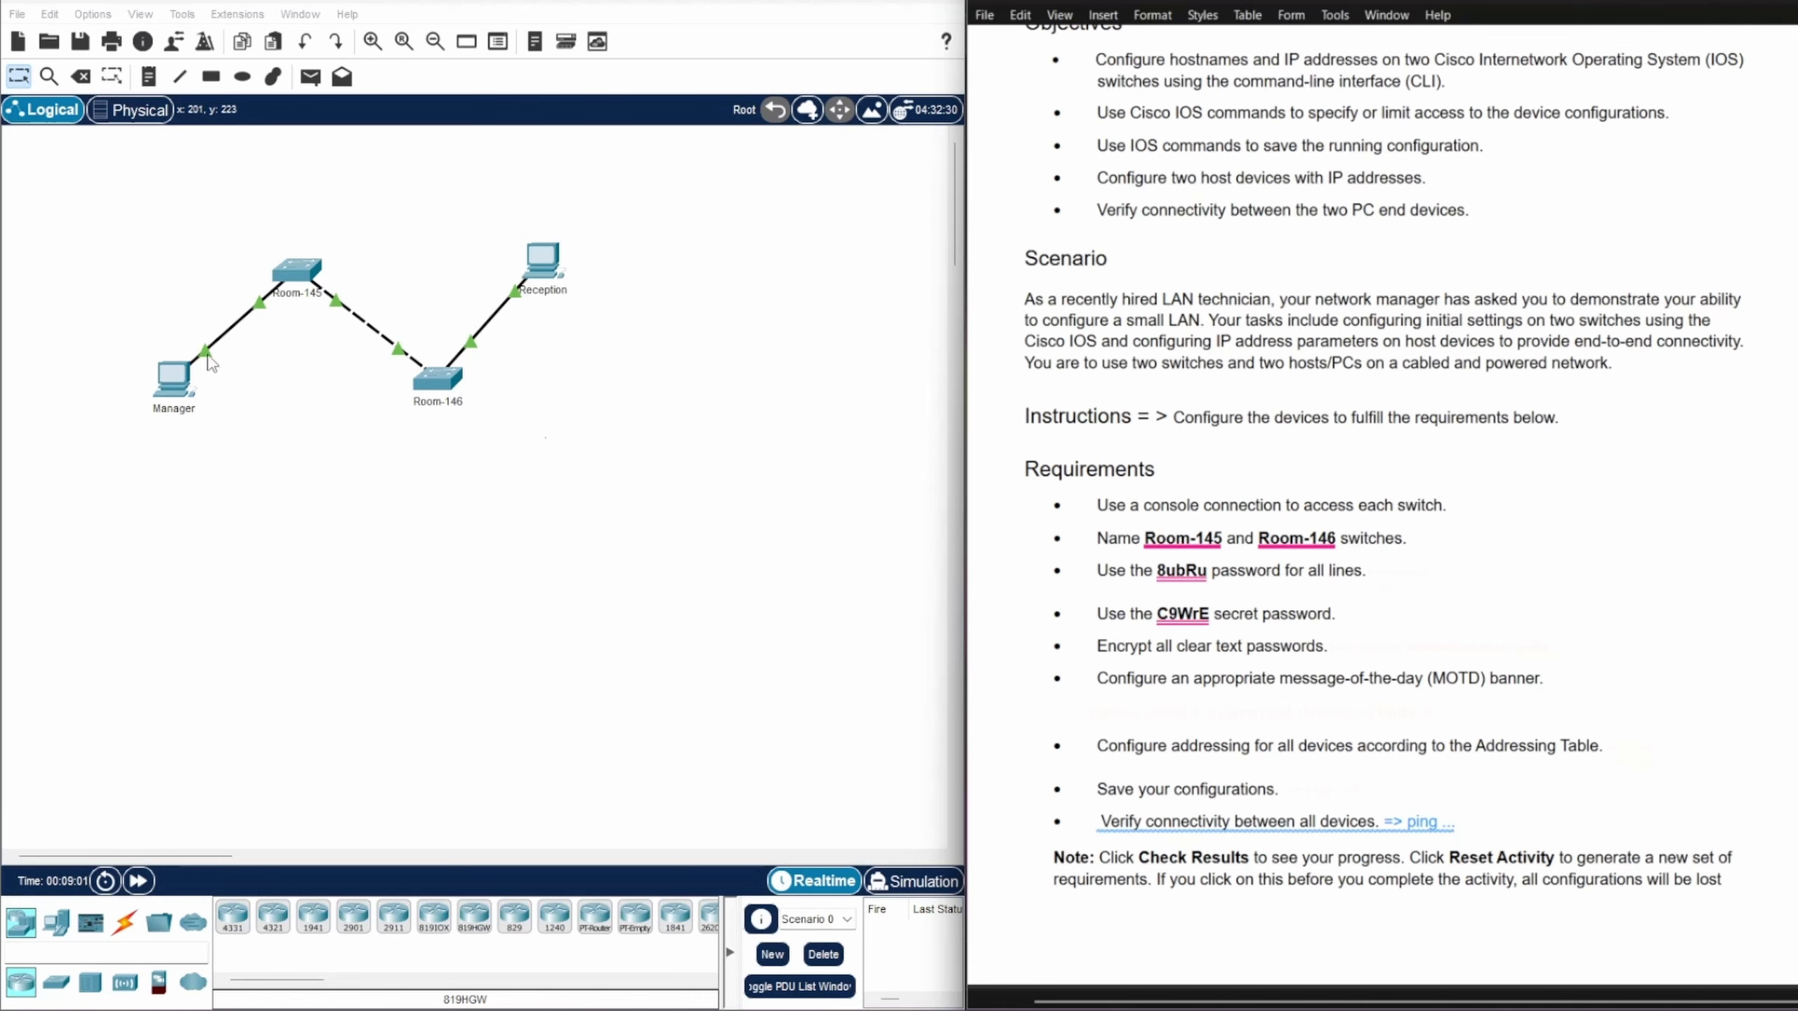
Step: Run a console cable from Manager's RS 232 port to Room-145's Console port, then open Manager
left_click(125, 923)
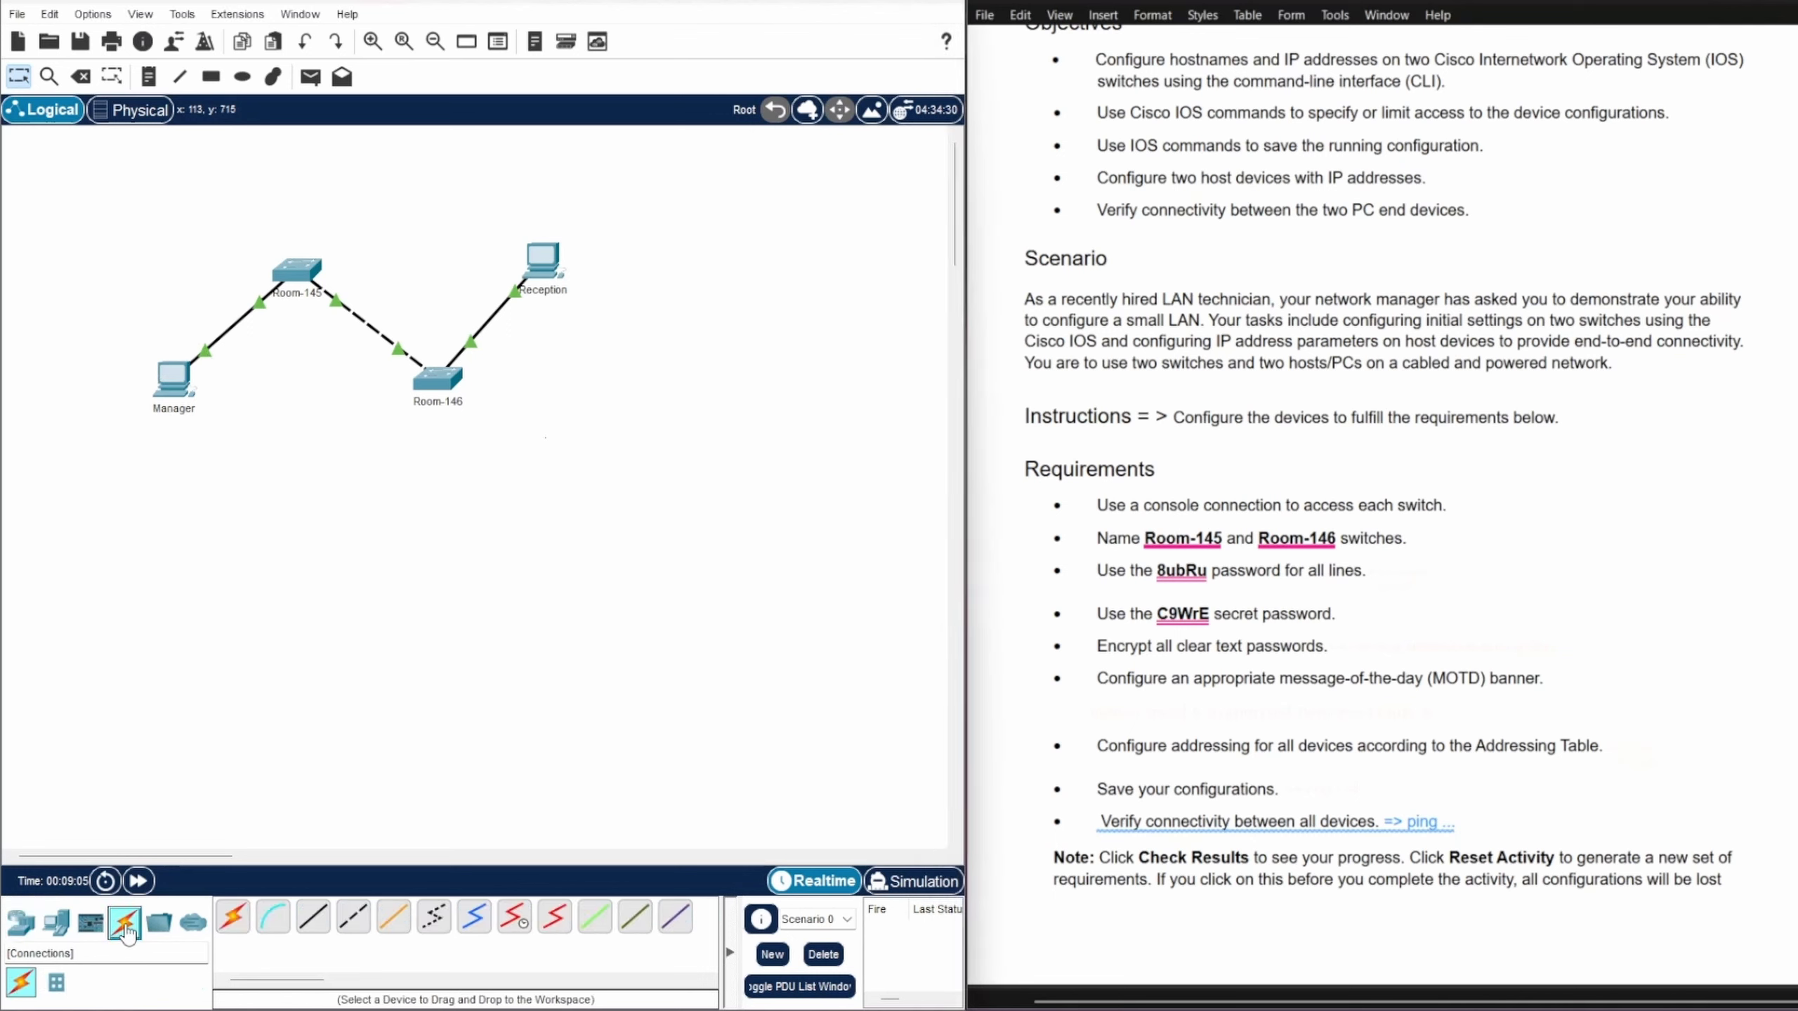
left_click(275, 928)
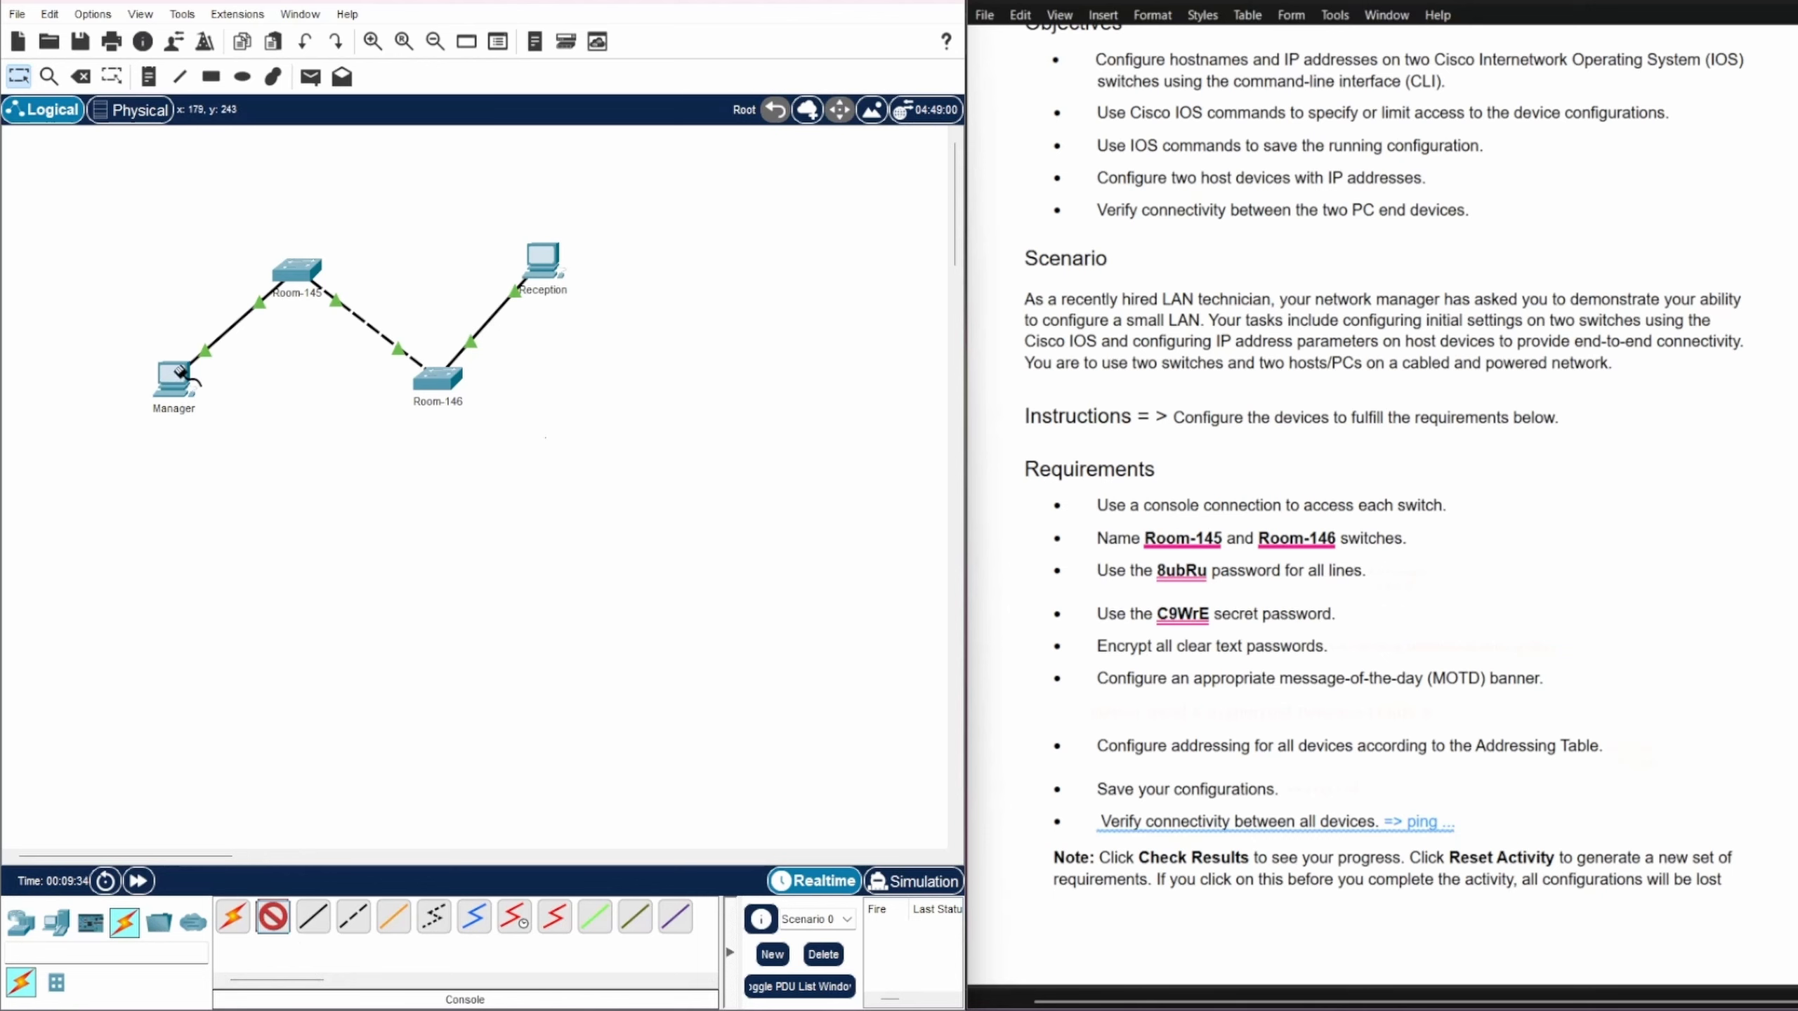
left_click(183, 375)
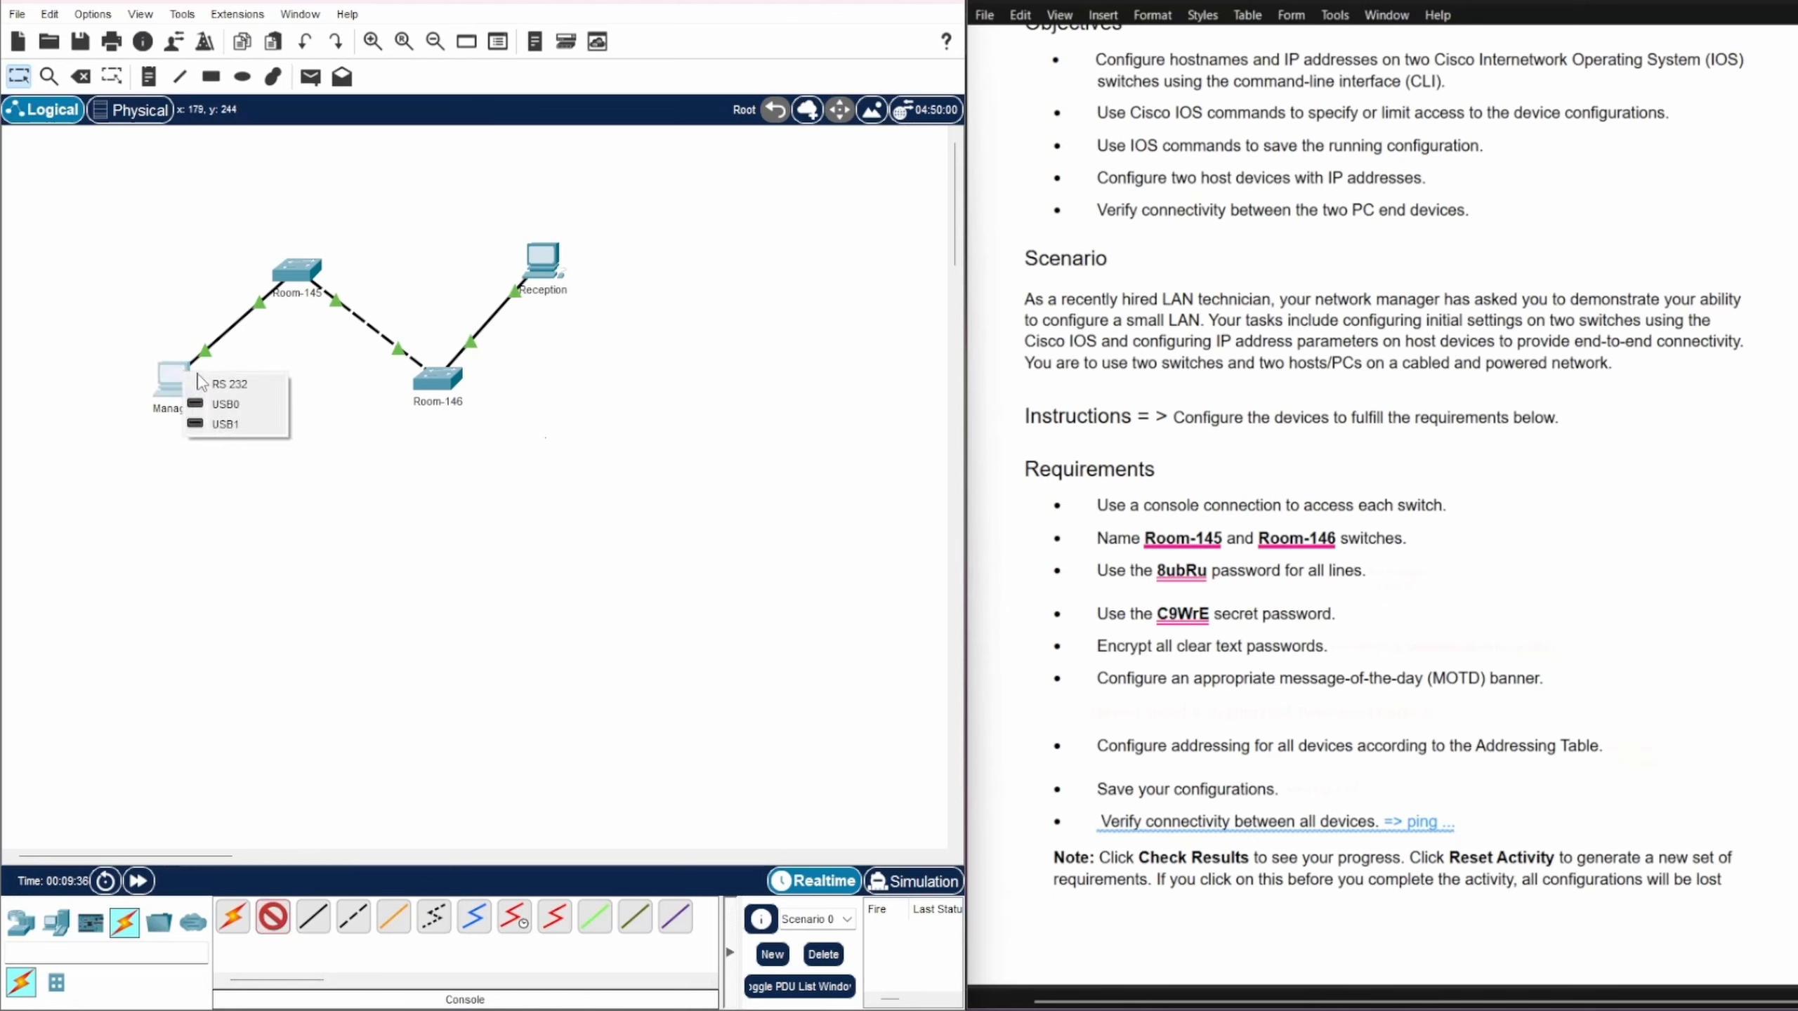
left_click(228, 385)
left_click(297, 267)
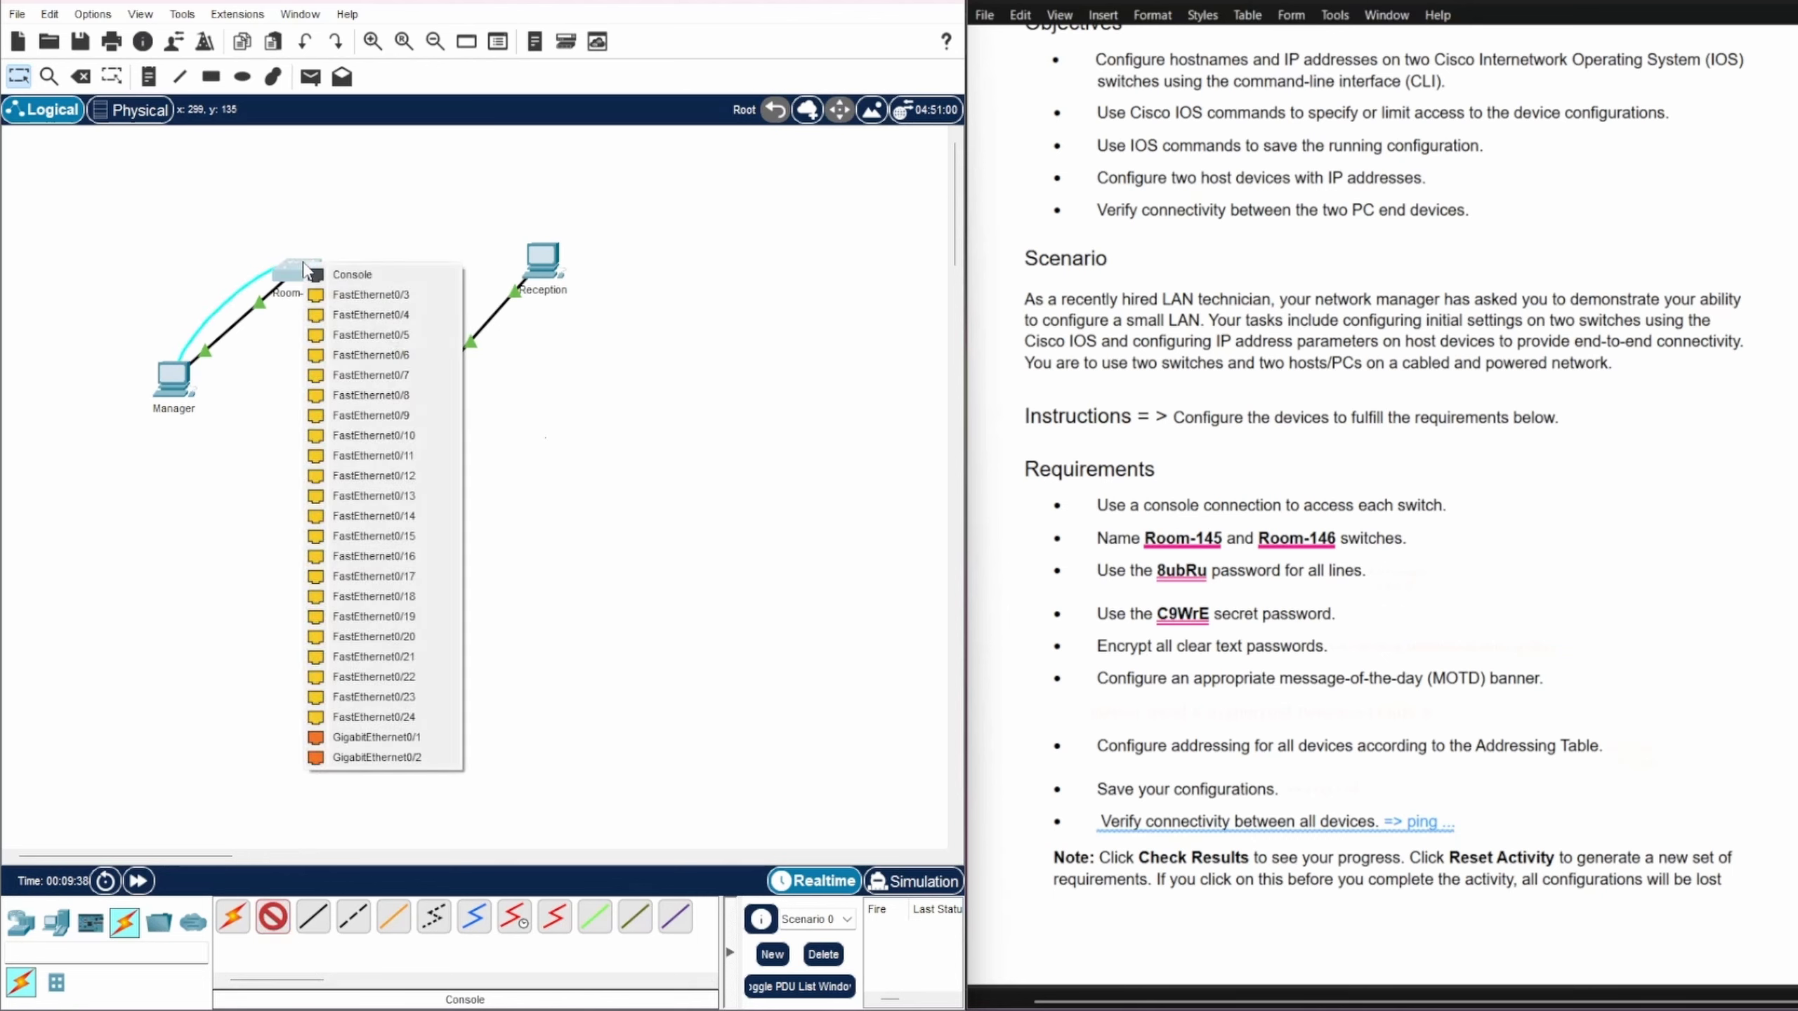
left_click(329, 271)
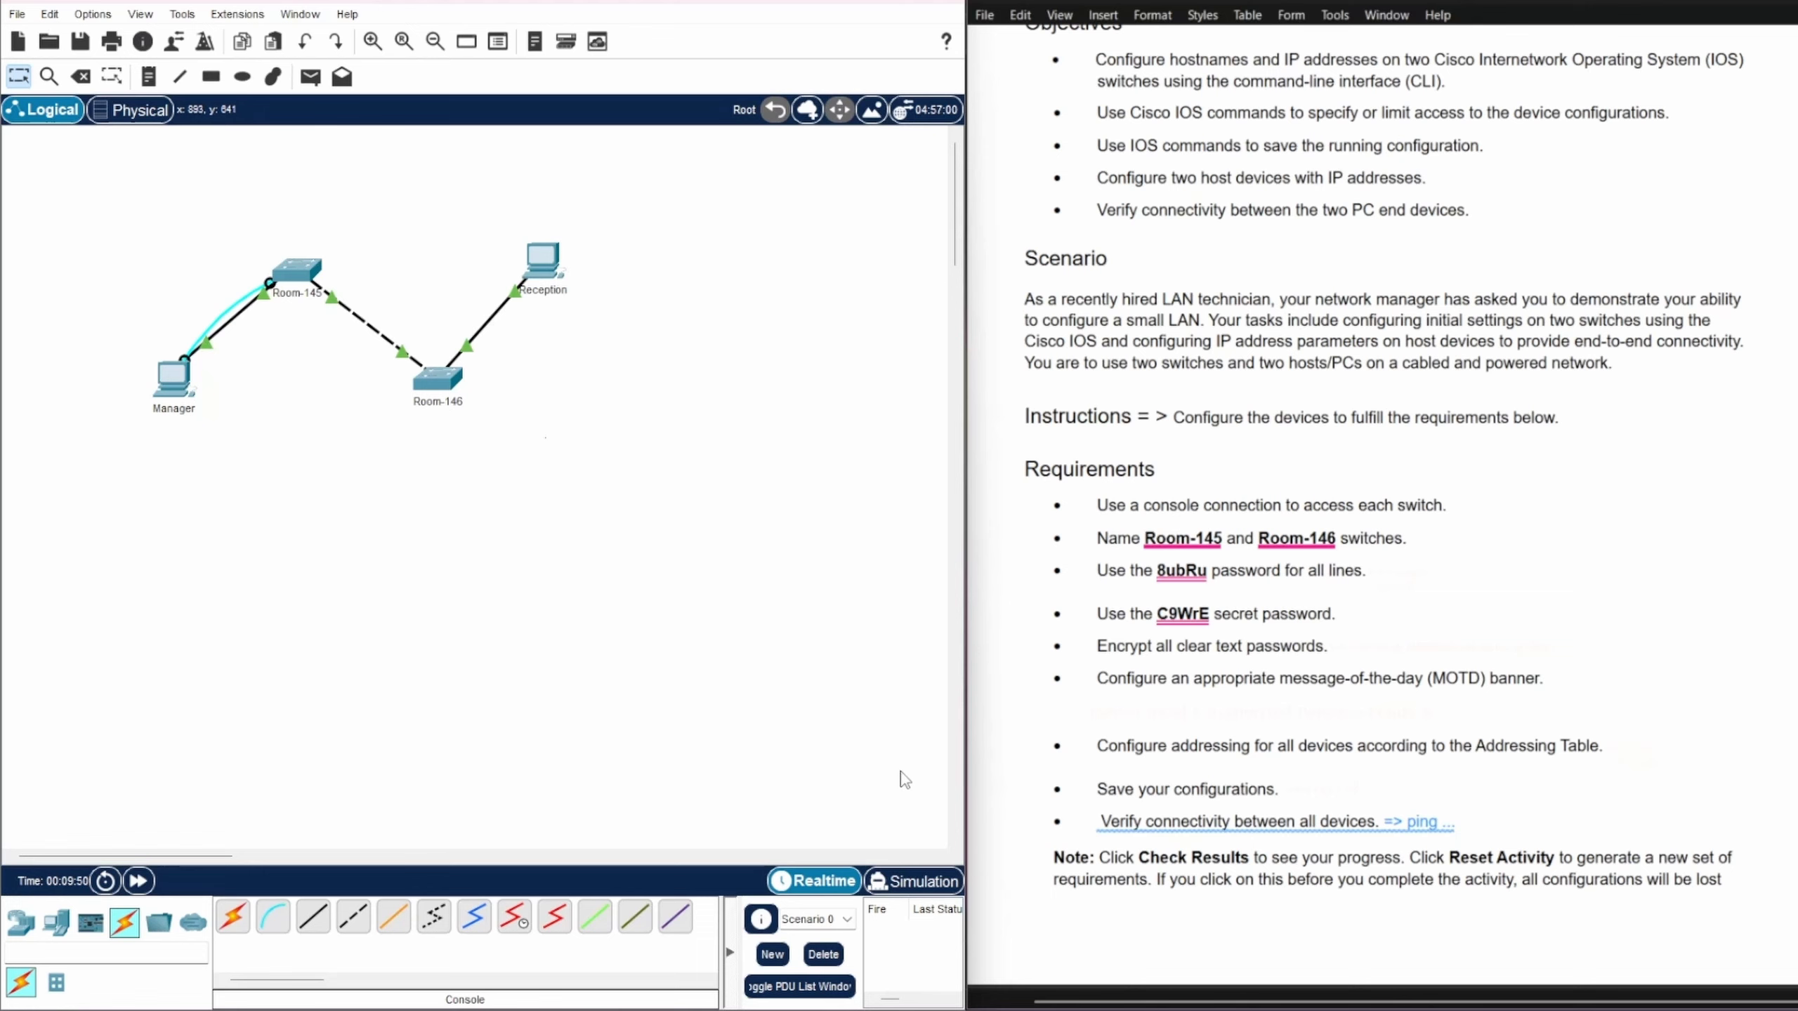
left_click(170, 371)
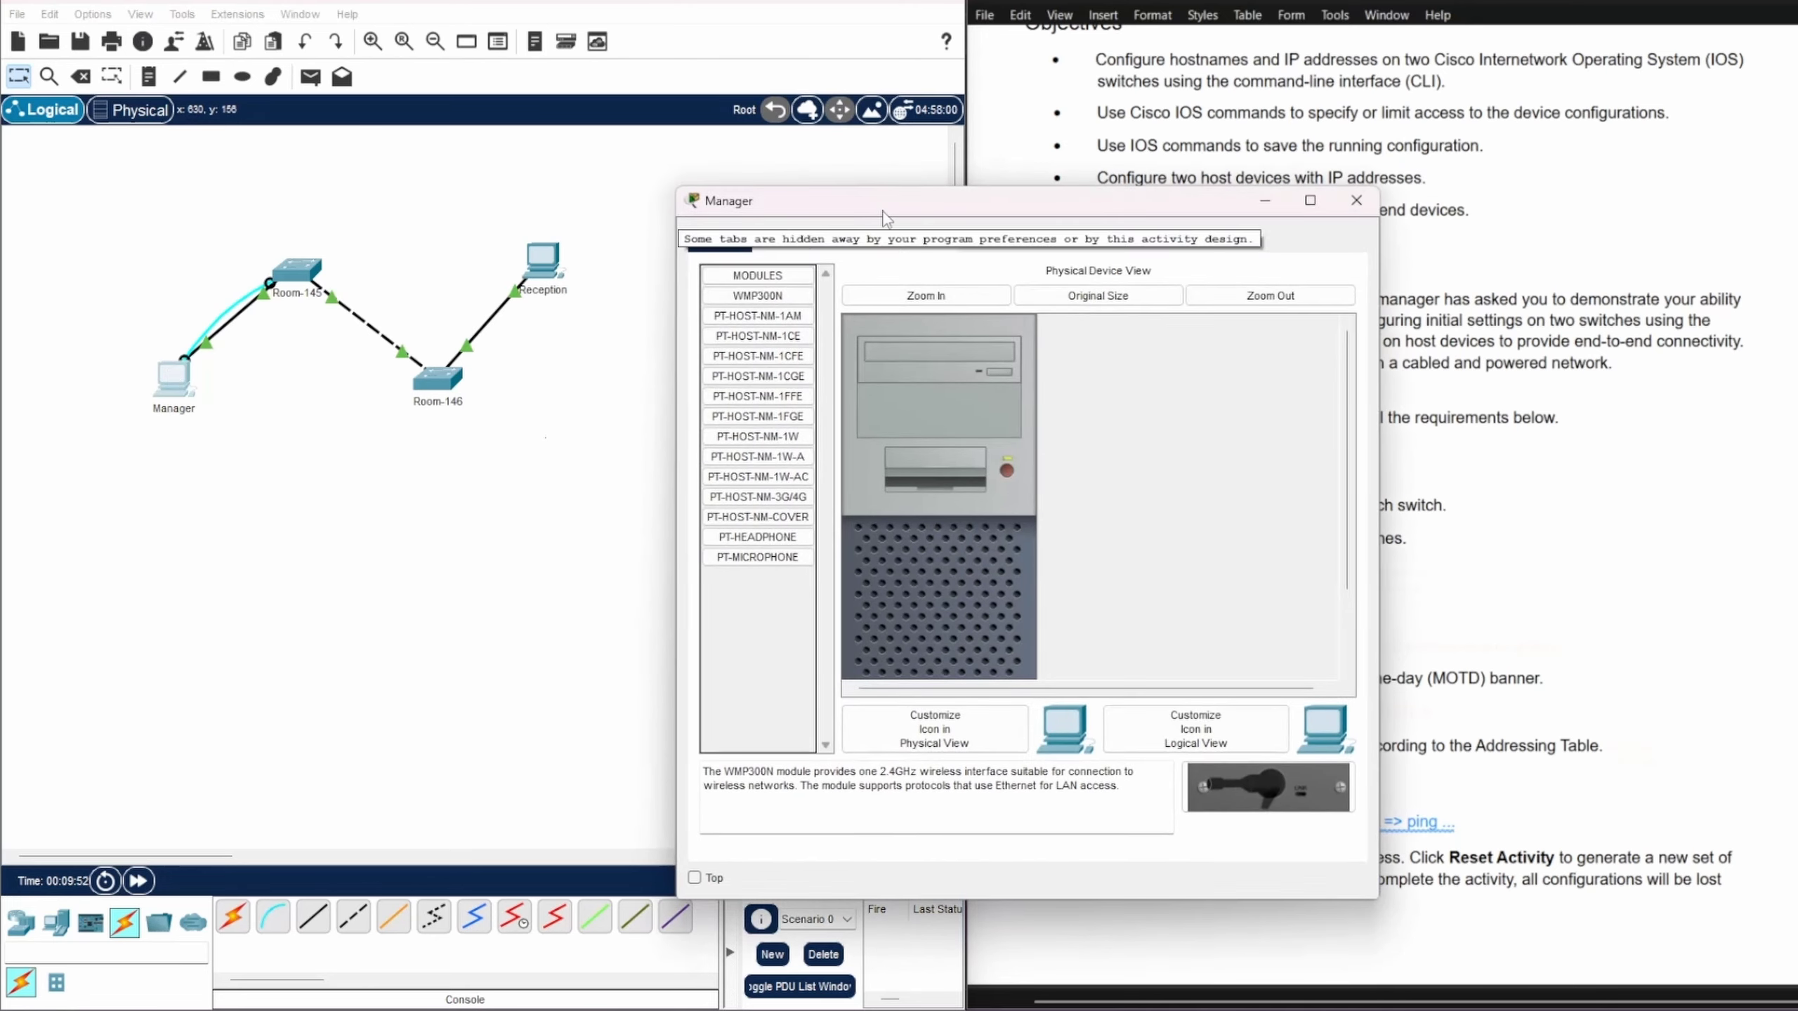
Step: Launch Manager's Terminal app with the default port settings
left_click_drag(884, 202, 378, 144)
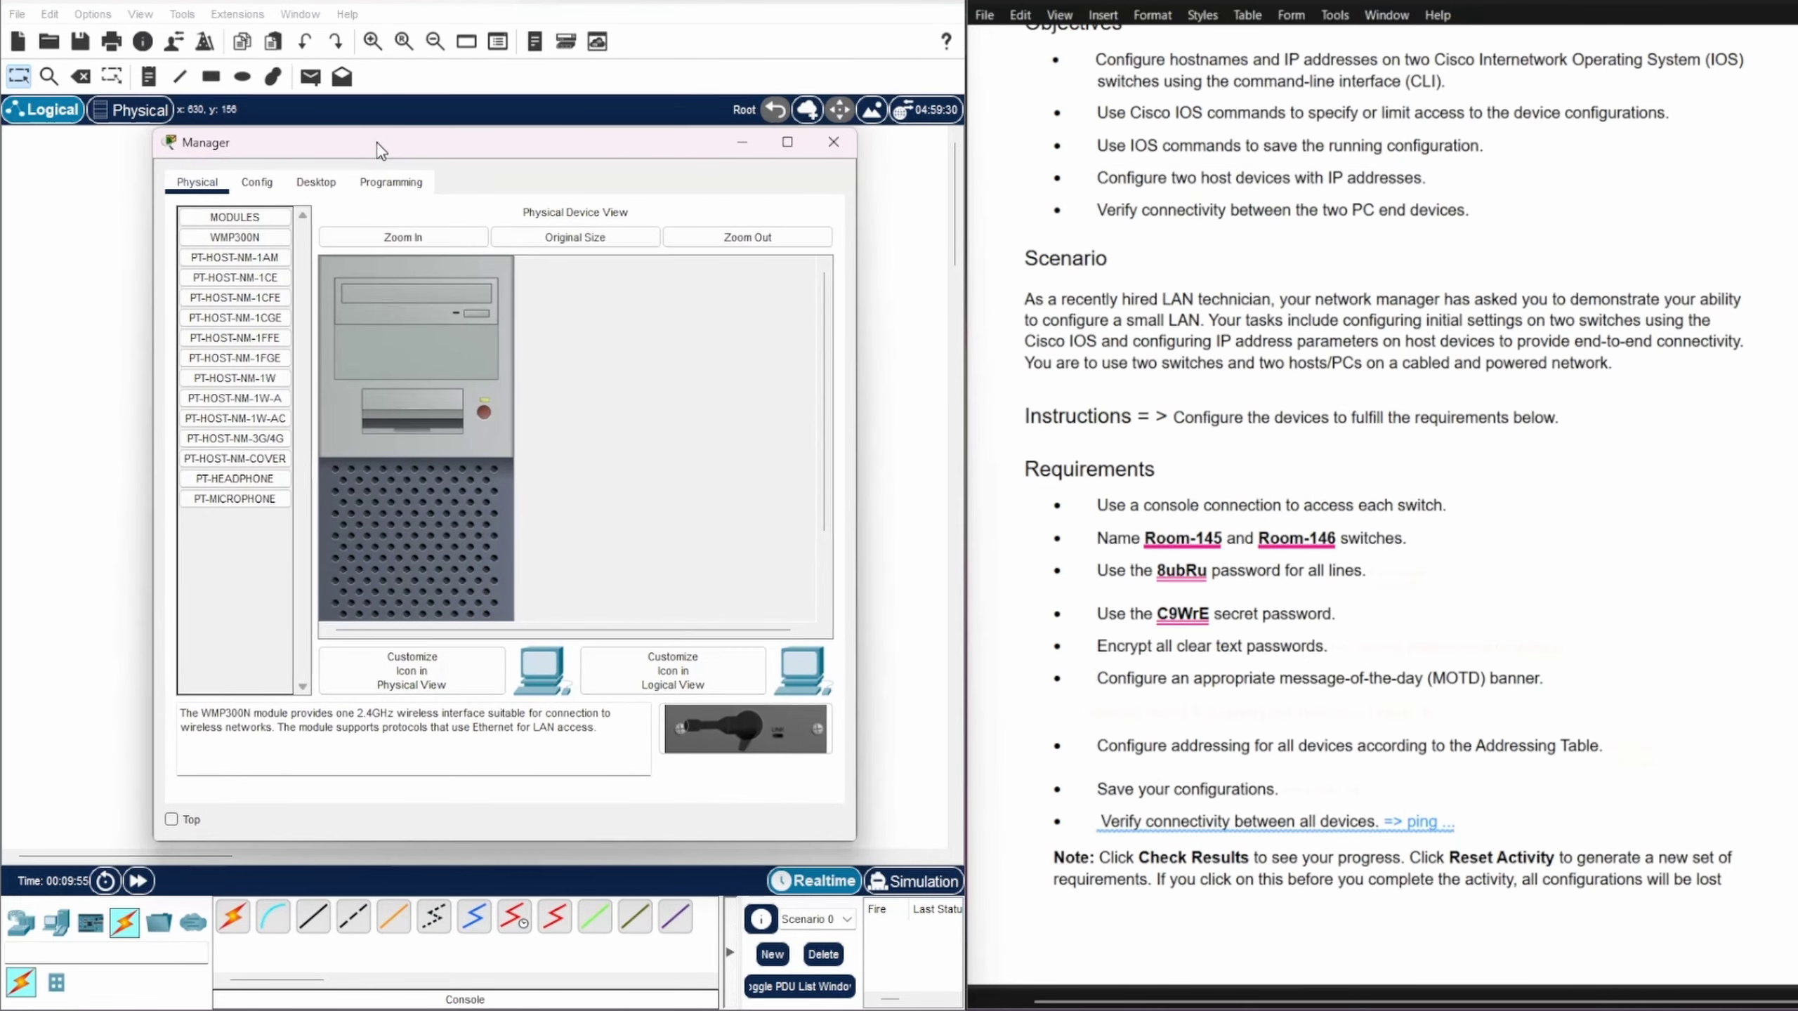
left_click(331, 184)
left_click(507, 297)
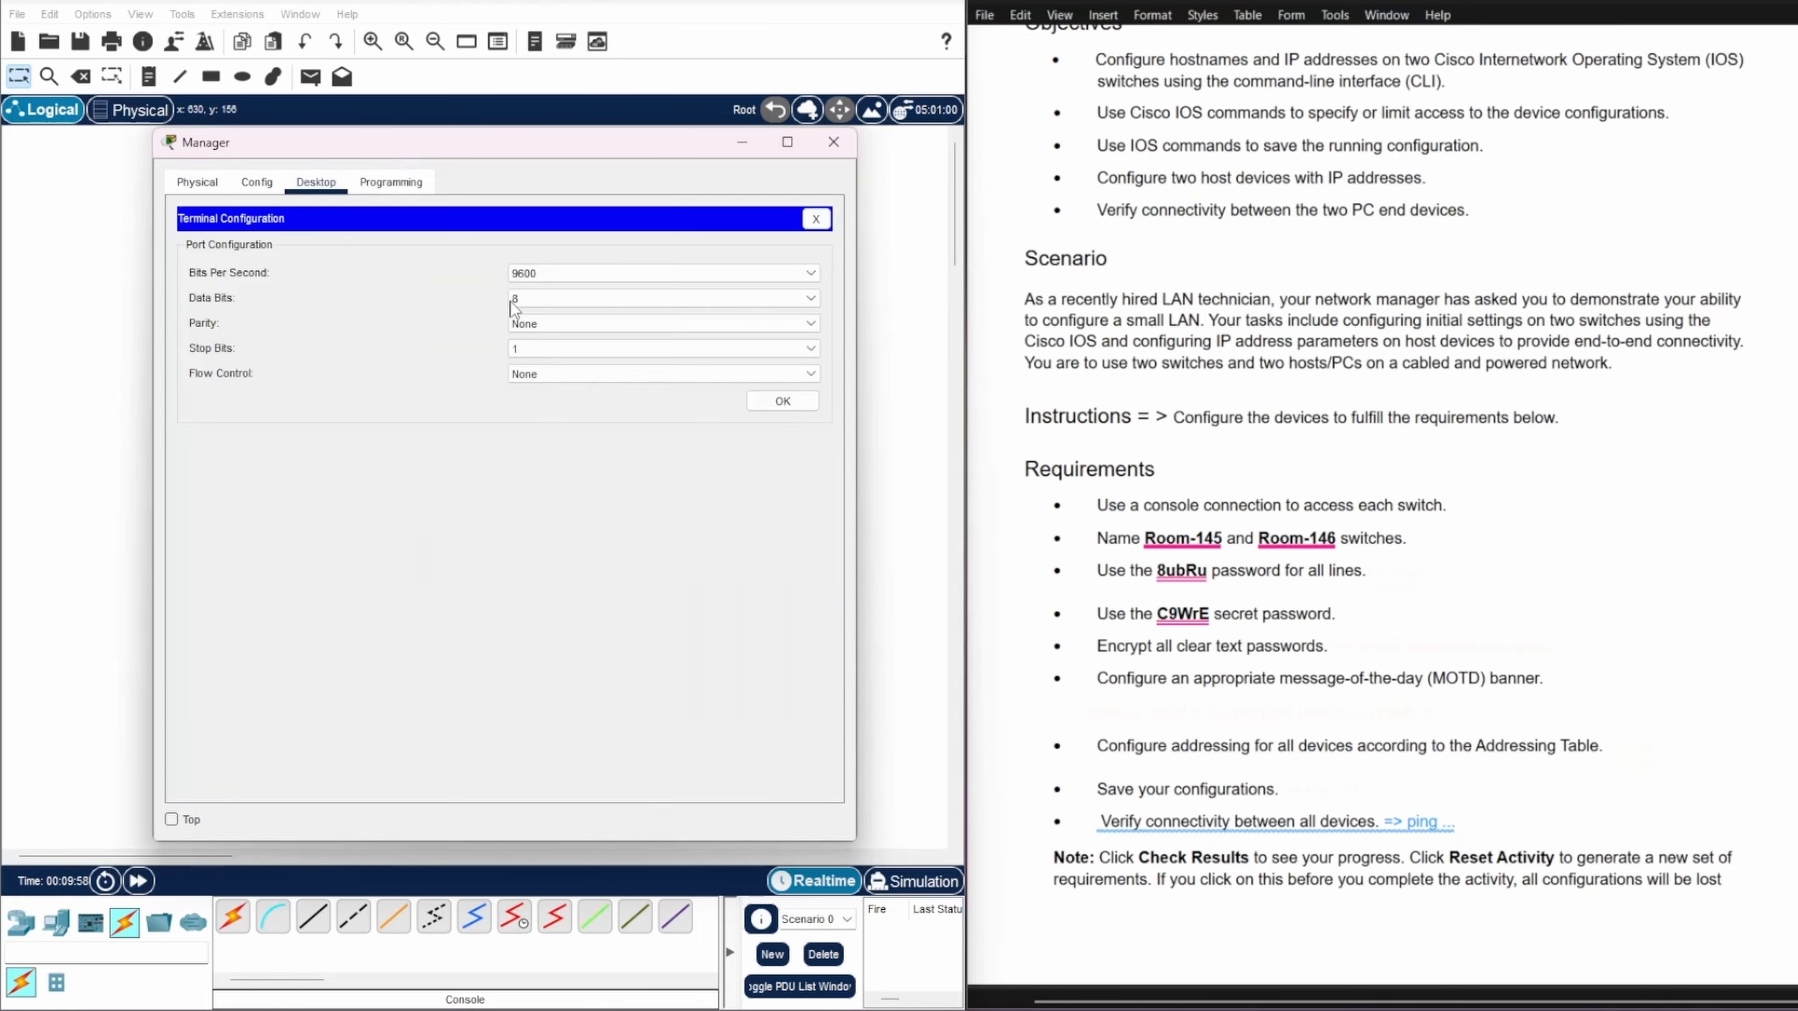
left_click(799, 402)
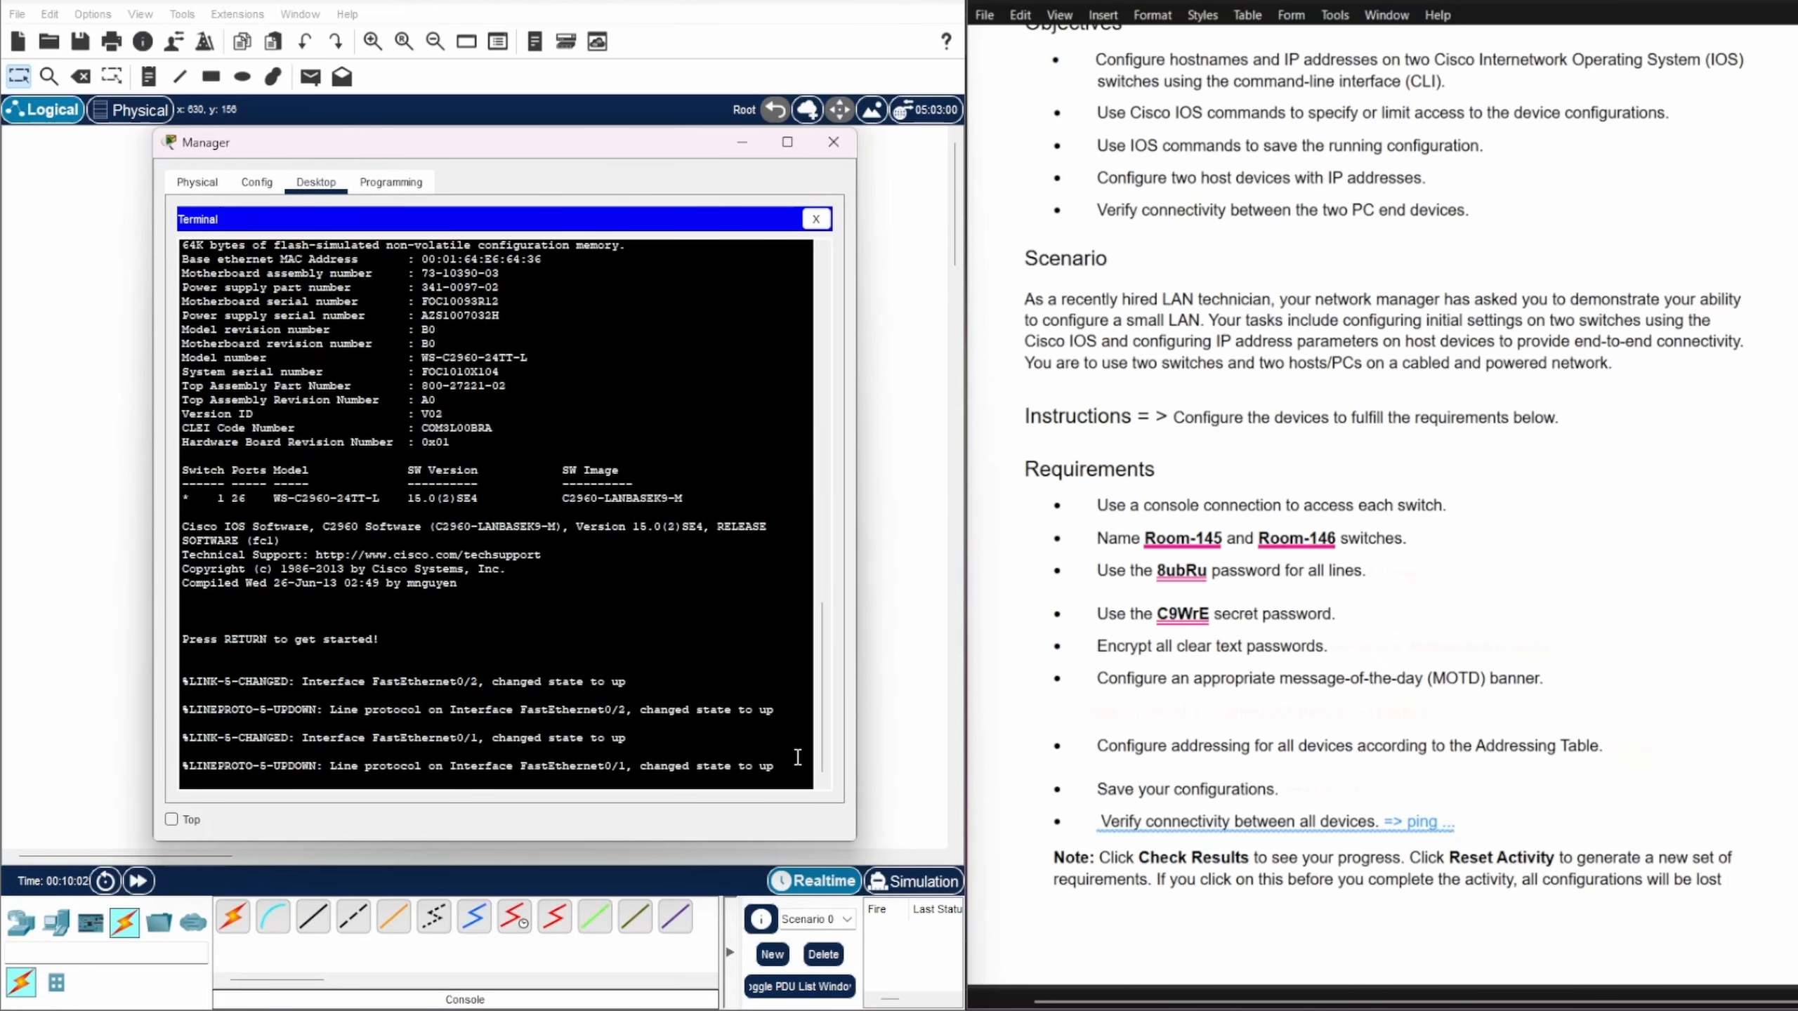
Step: Wake the switch console and enter privileged mode with enable
key("Return")
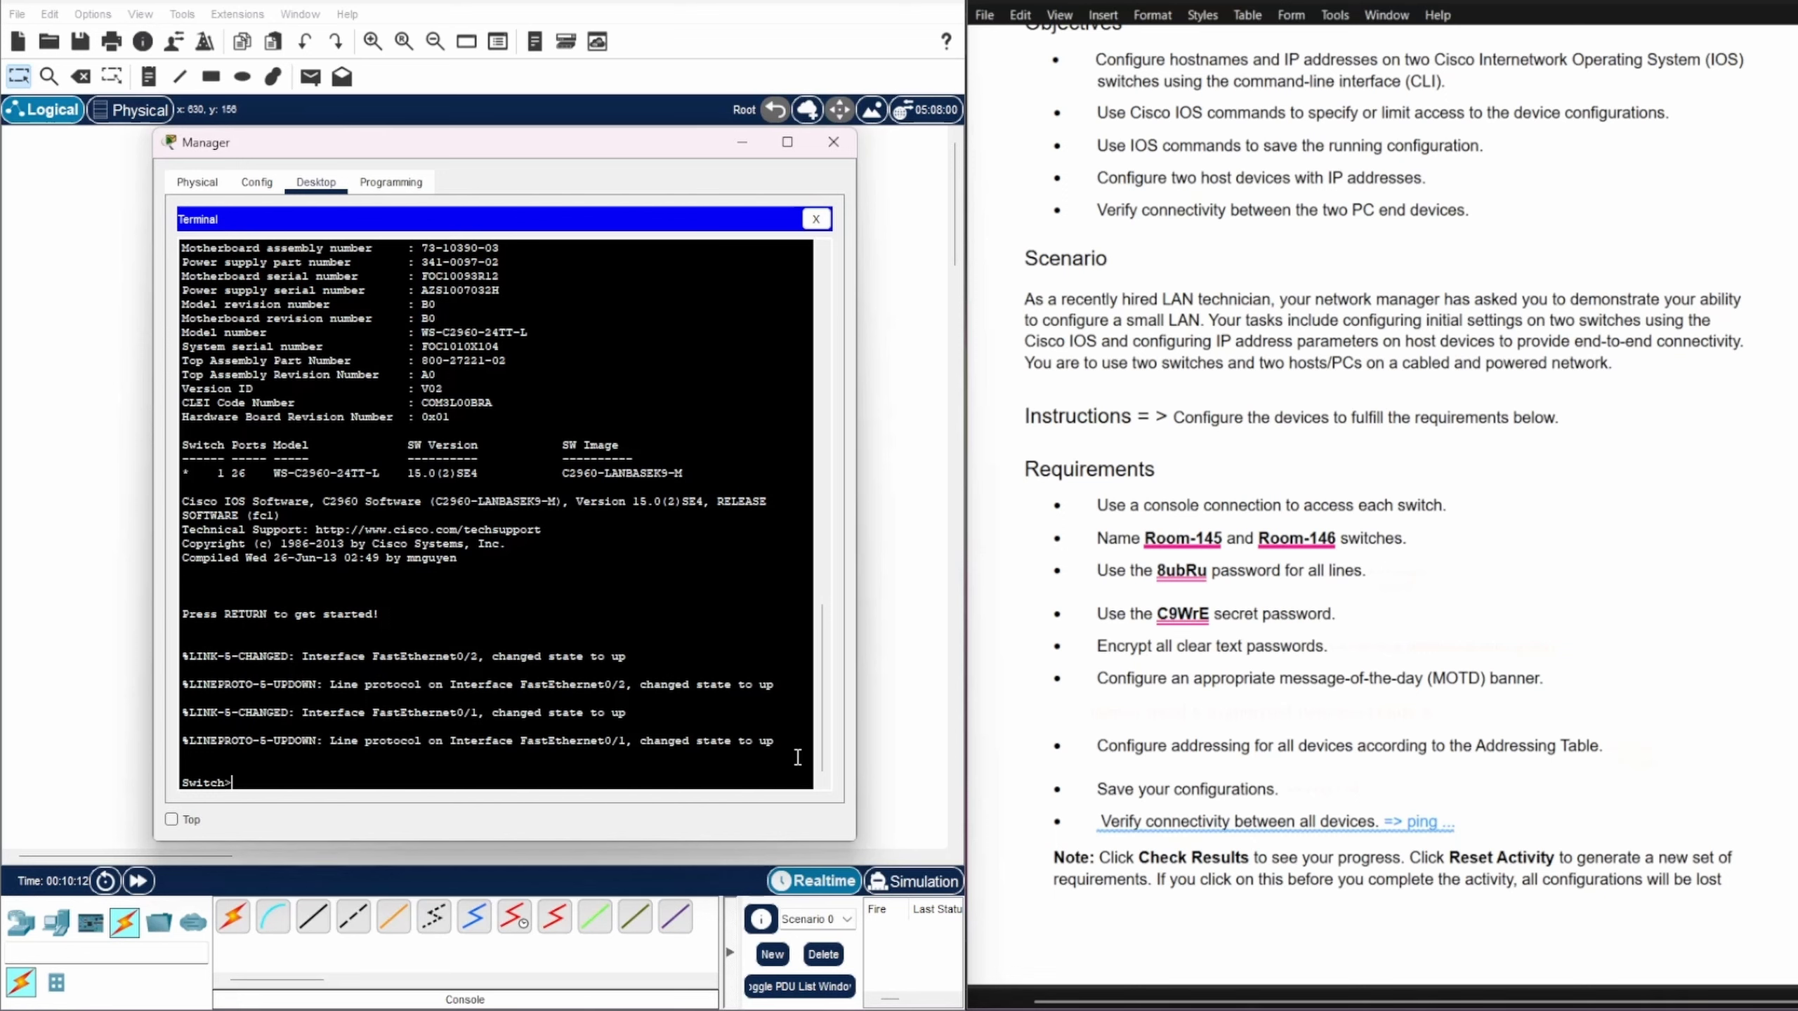
type("enable")
key("Return")
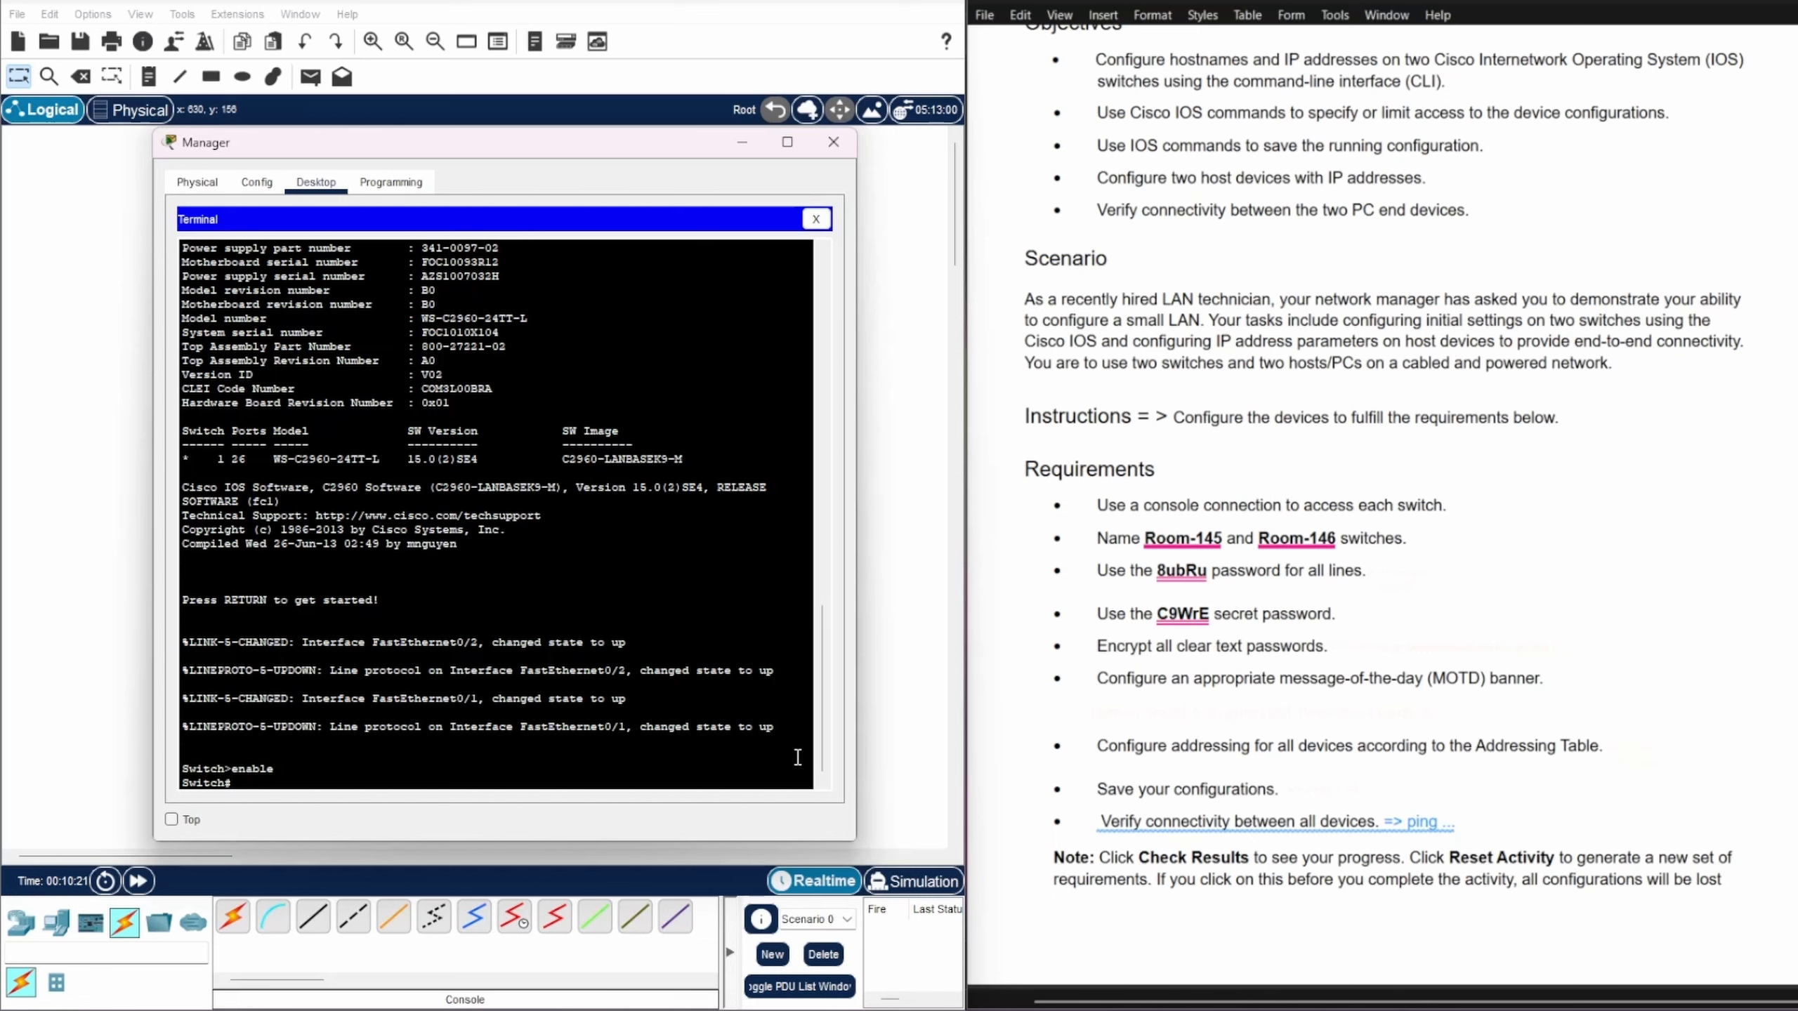
Step: Enter global configuration with config ter and set the switch hostname to Room-145
type("config ter")
key("Return")
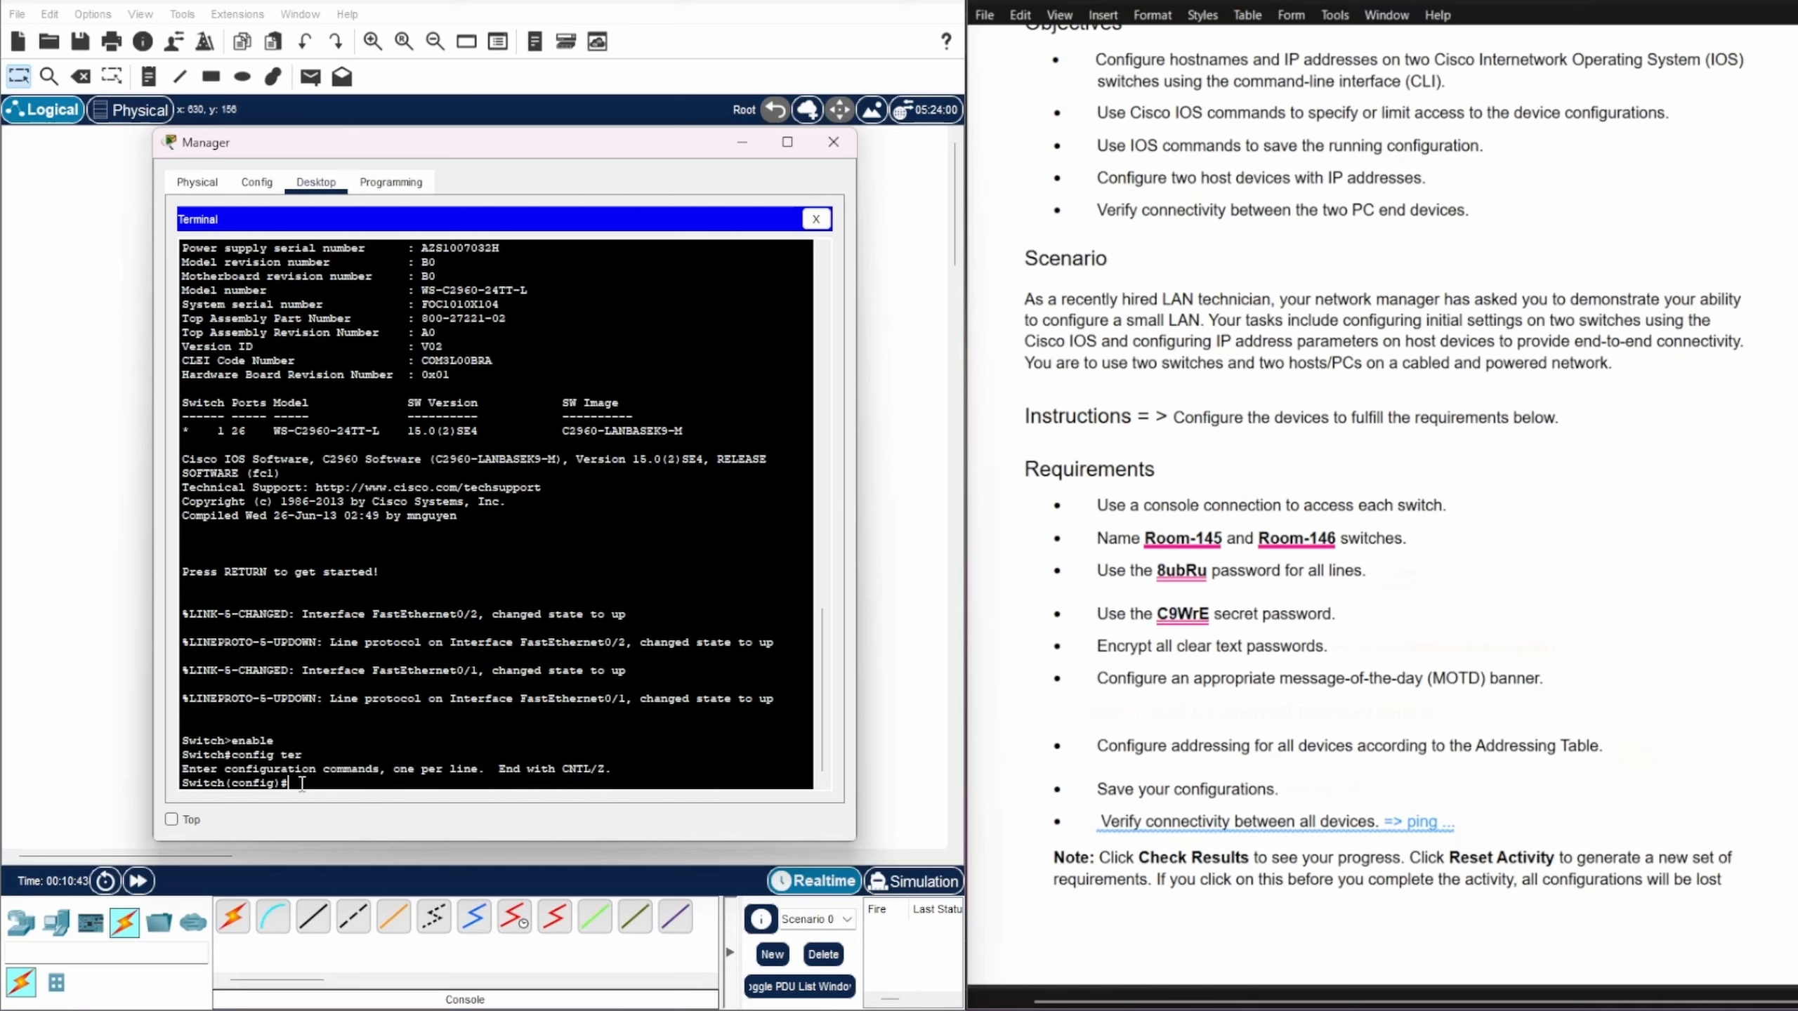
type("hostname Room-145")
key("Return")
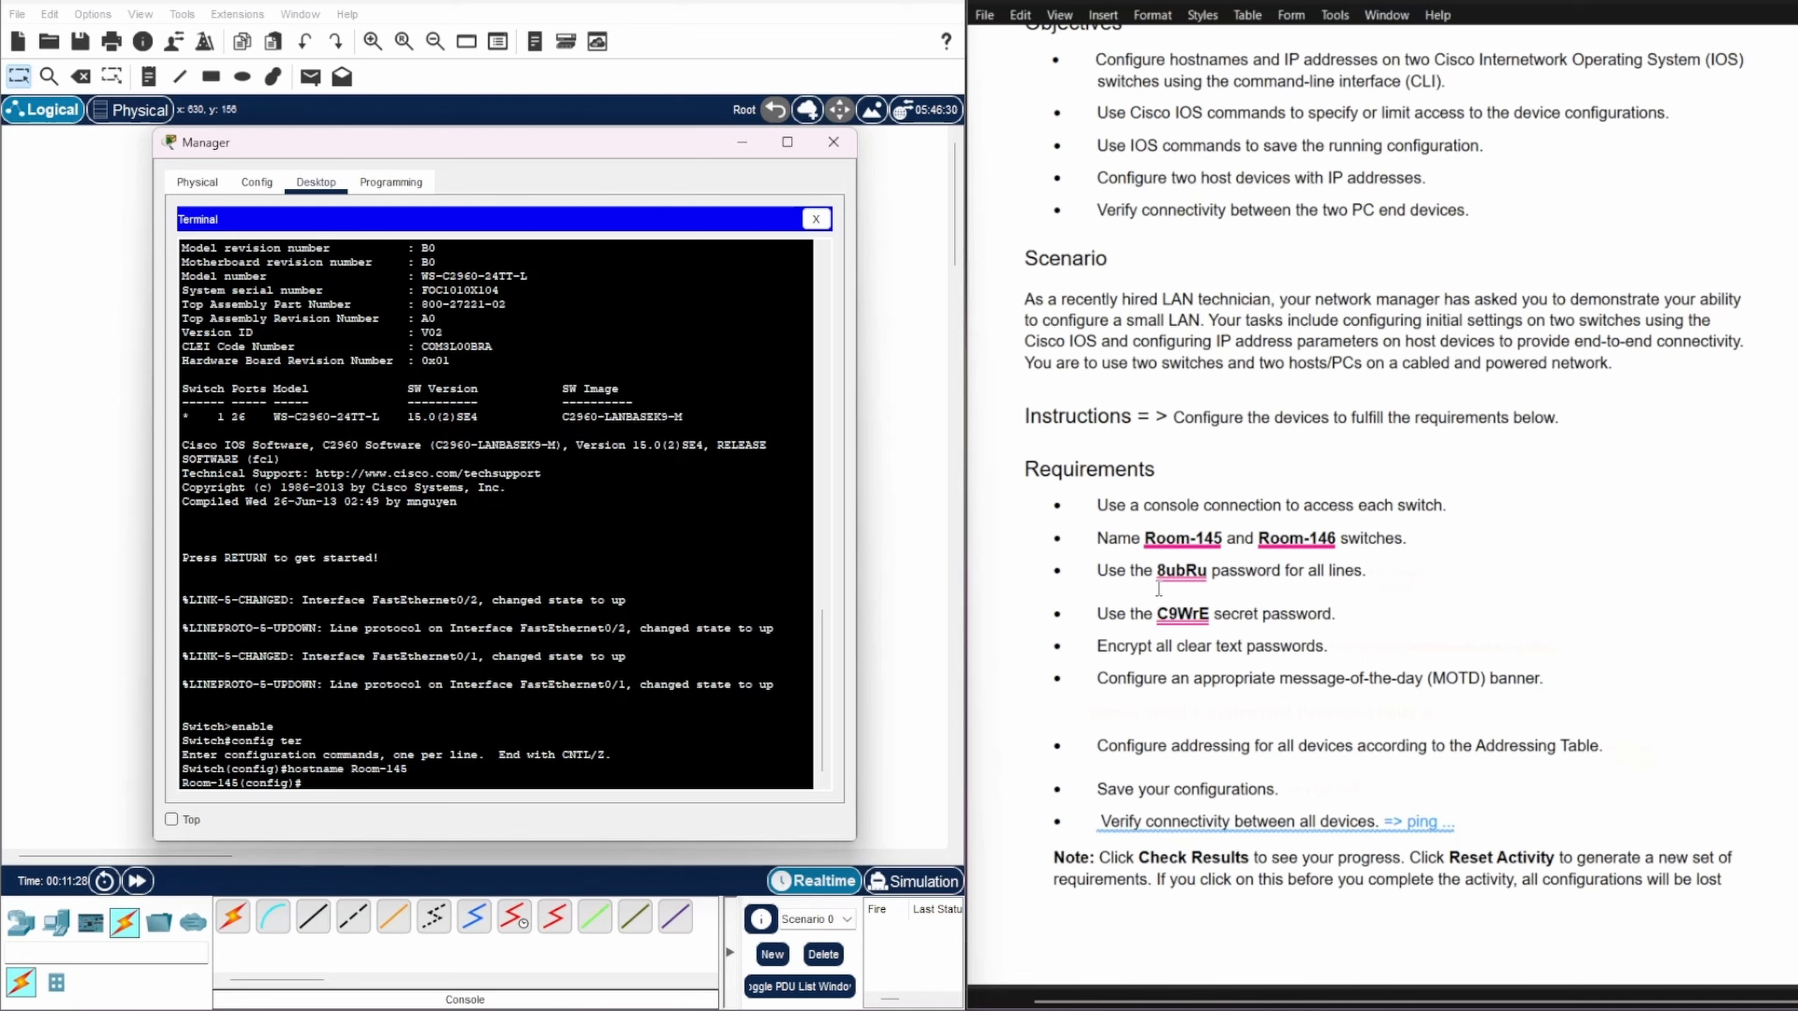
Step: Give console line 0 the required line password and require login
type("line console 0")
key("Return")
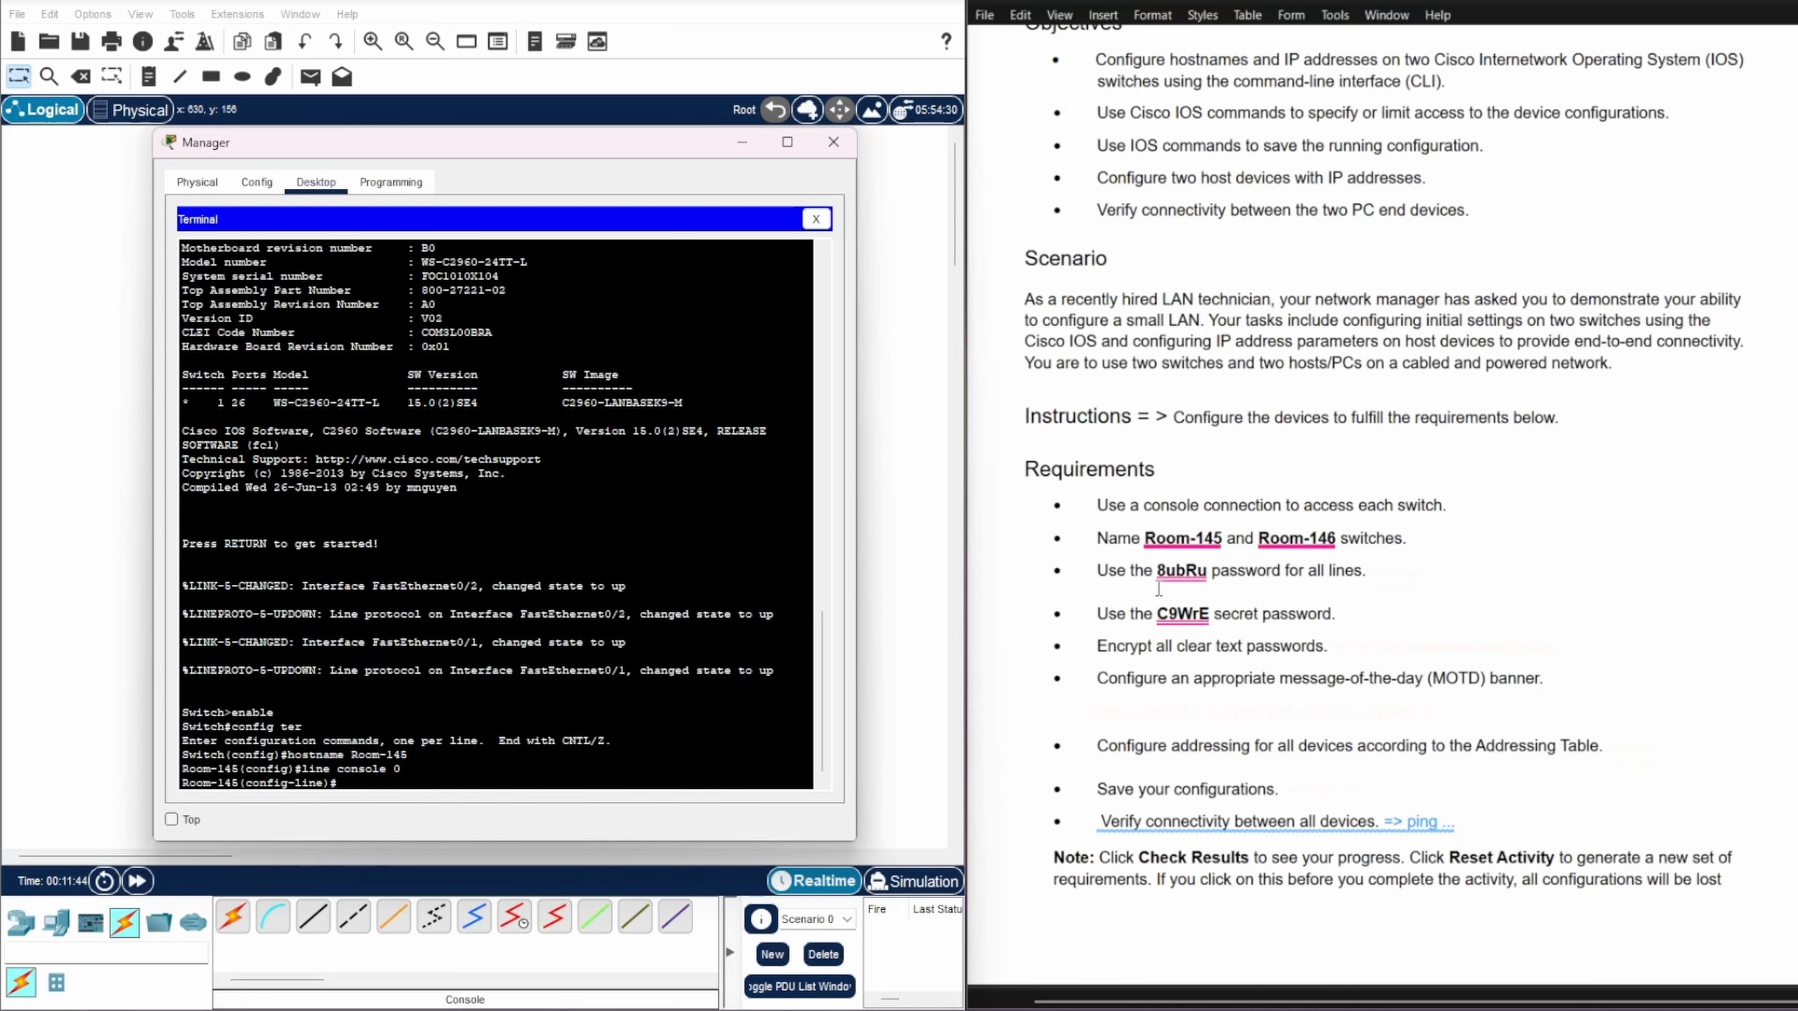
type("password 8ubRu")
key("Return")
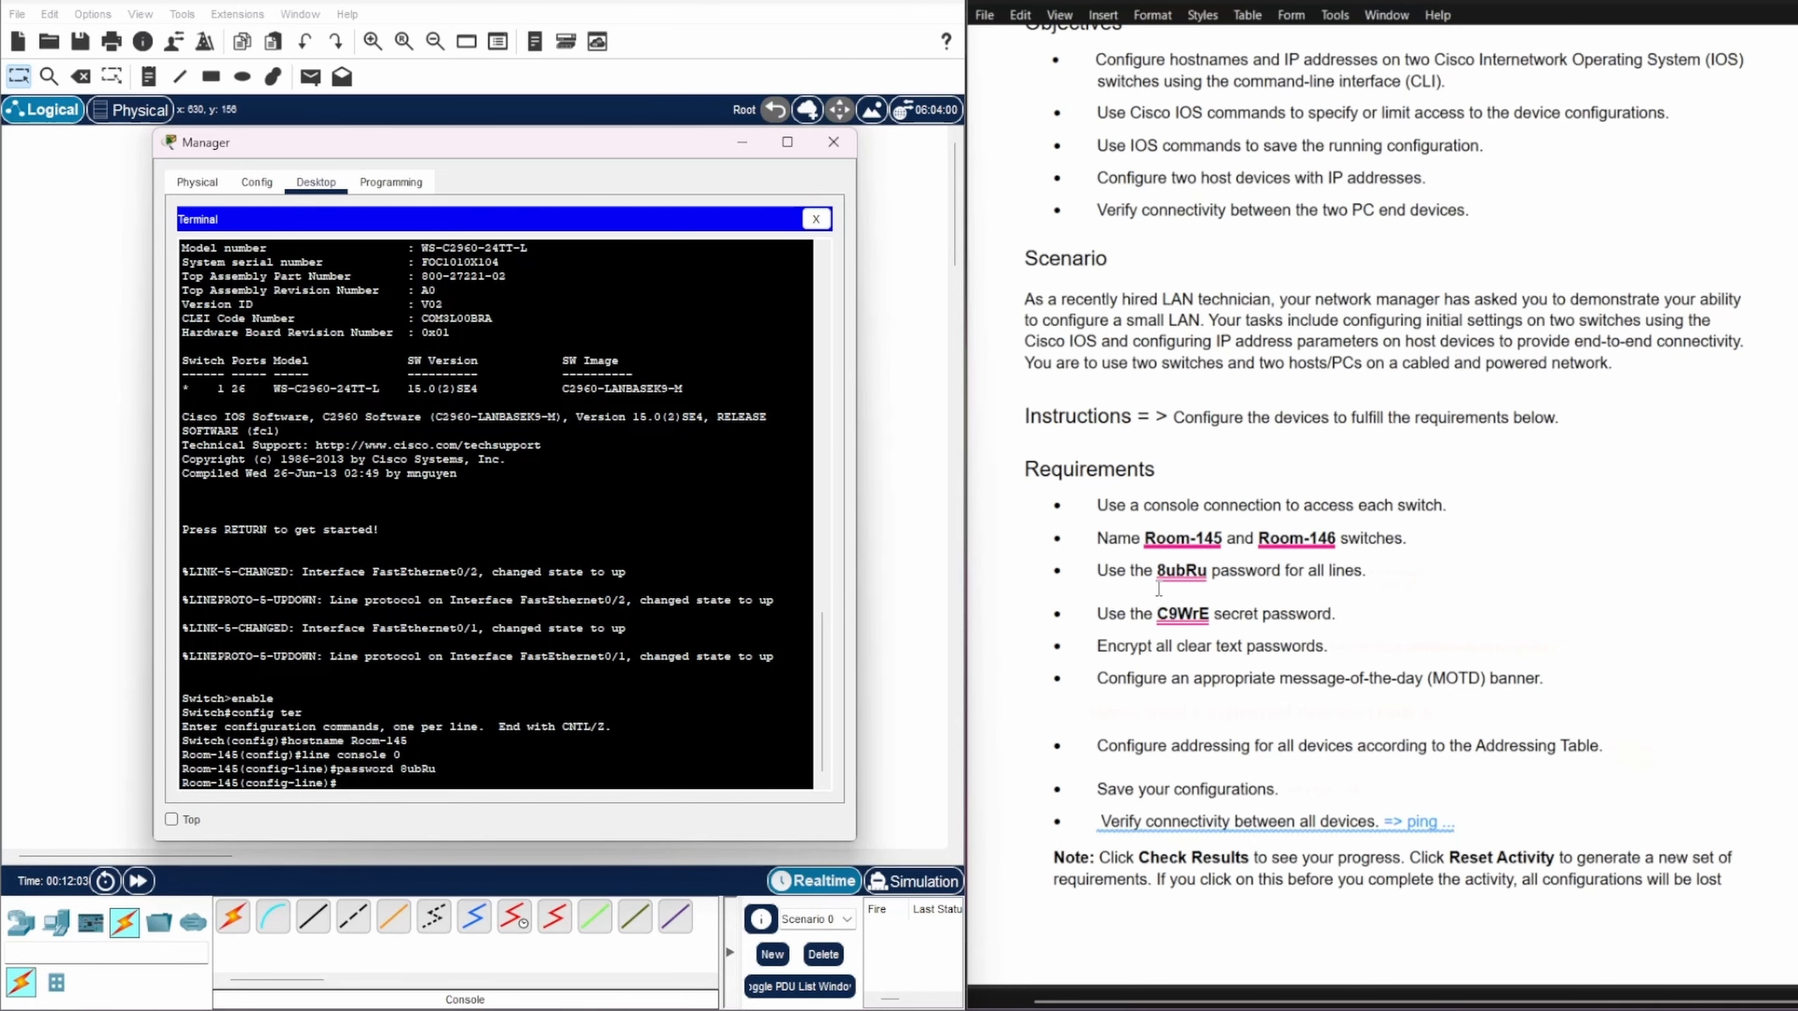
type("login")
key("Return")
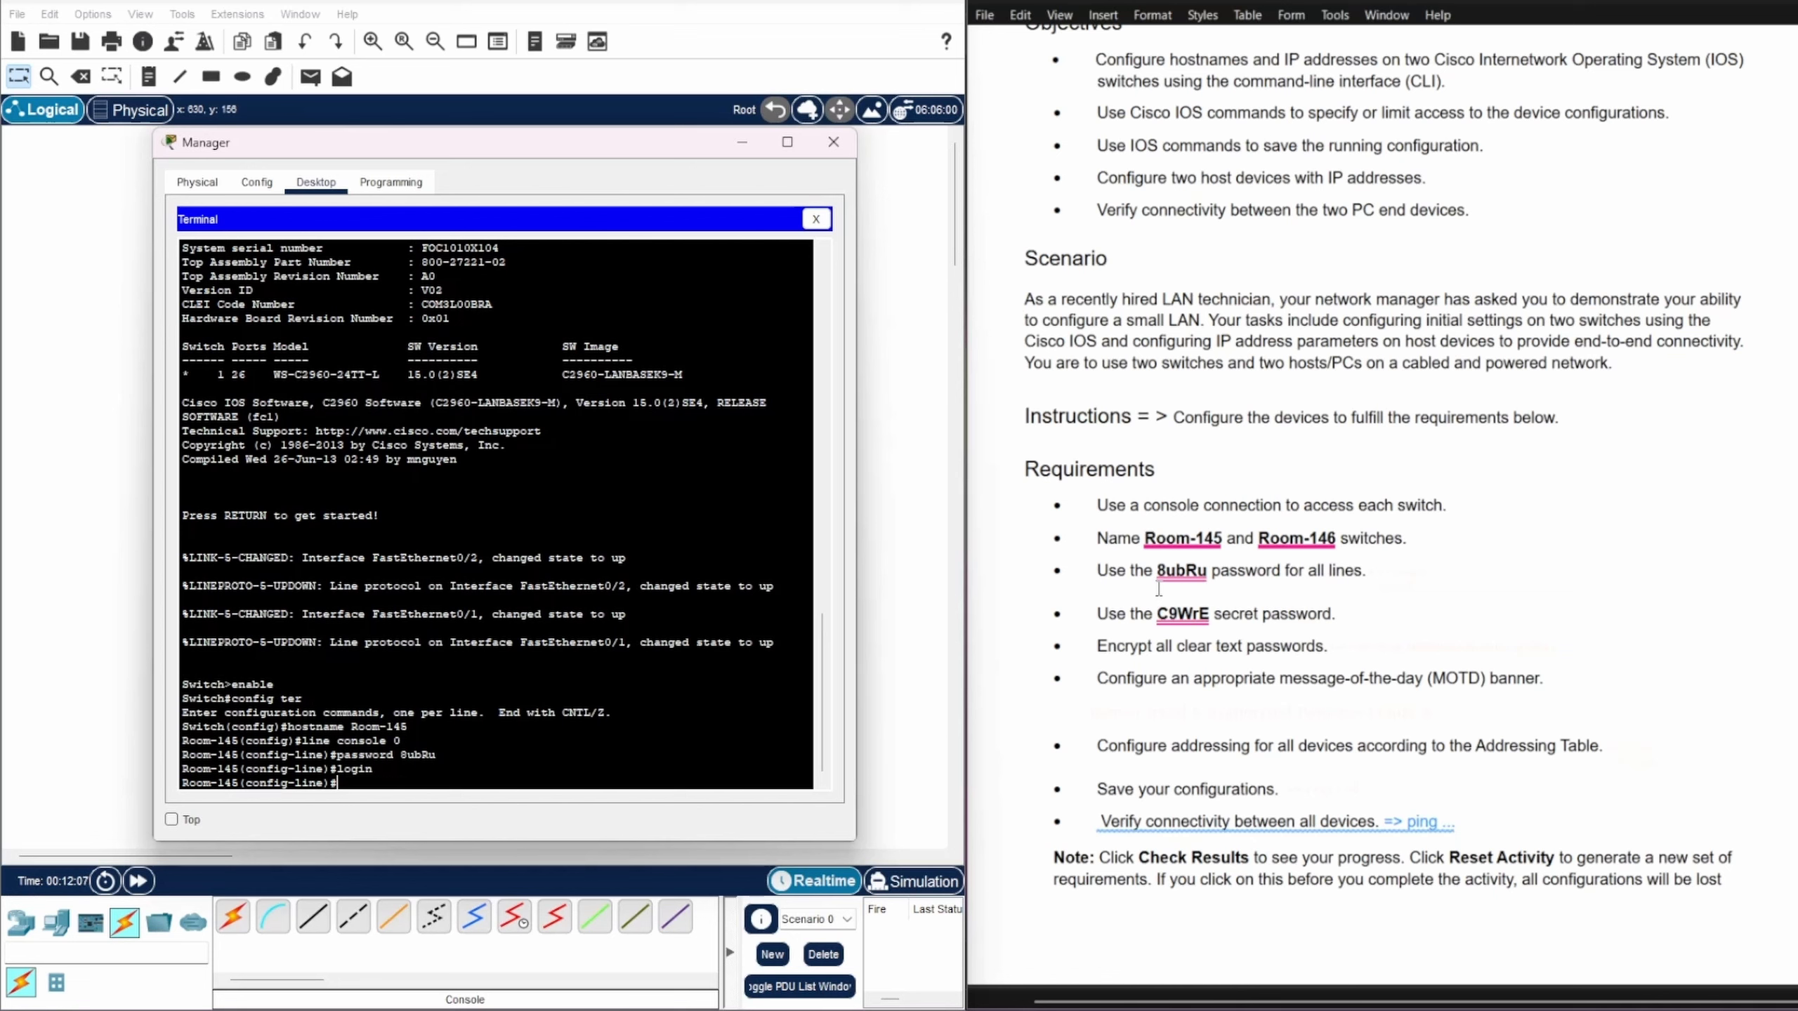
type("exit")
key("Return")
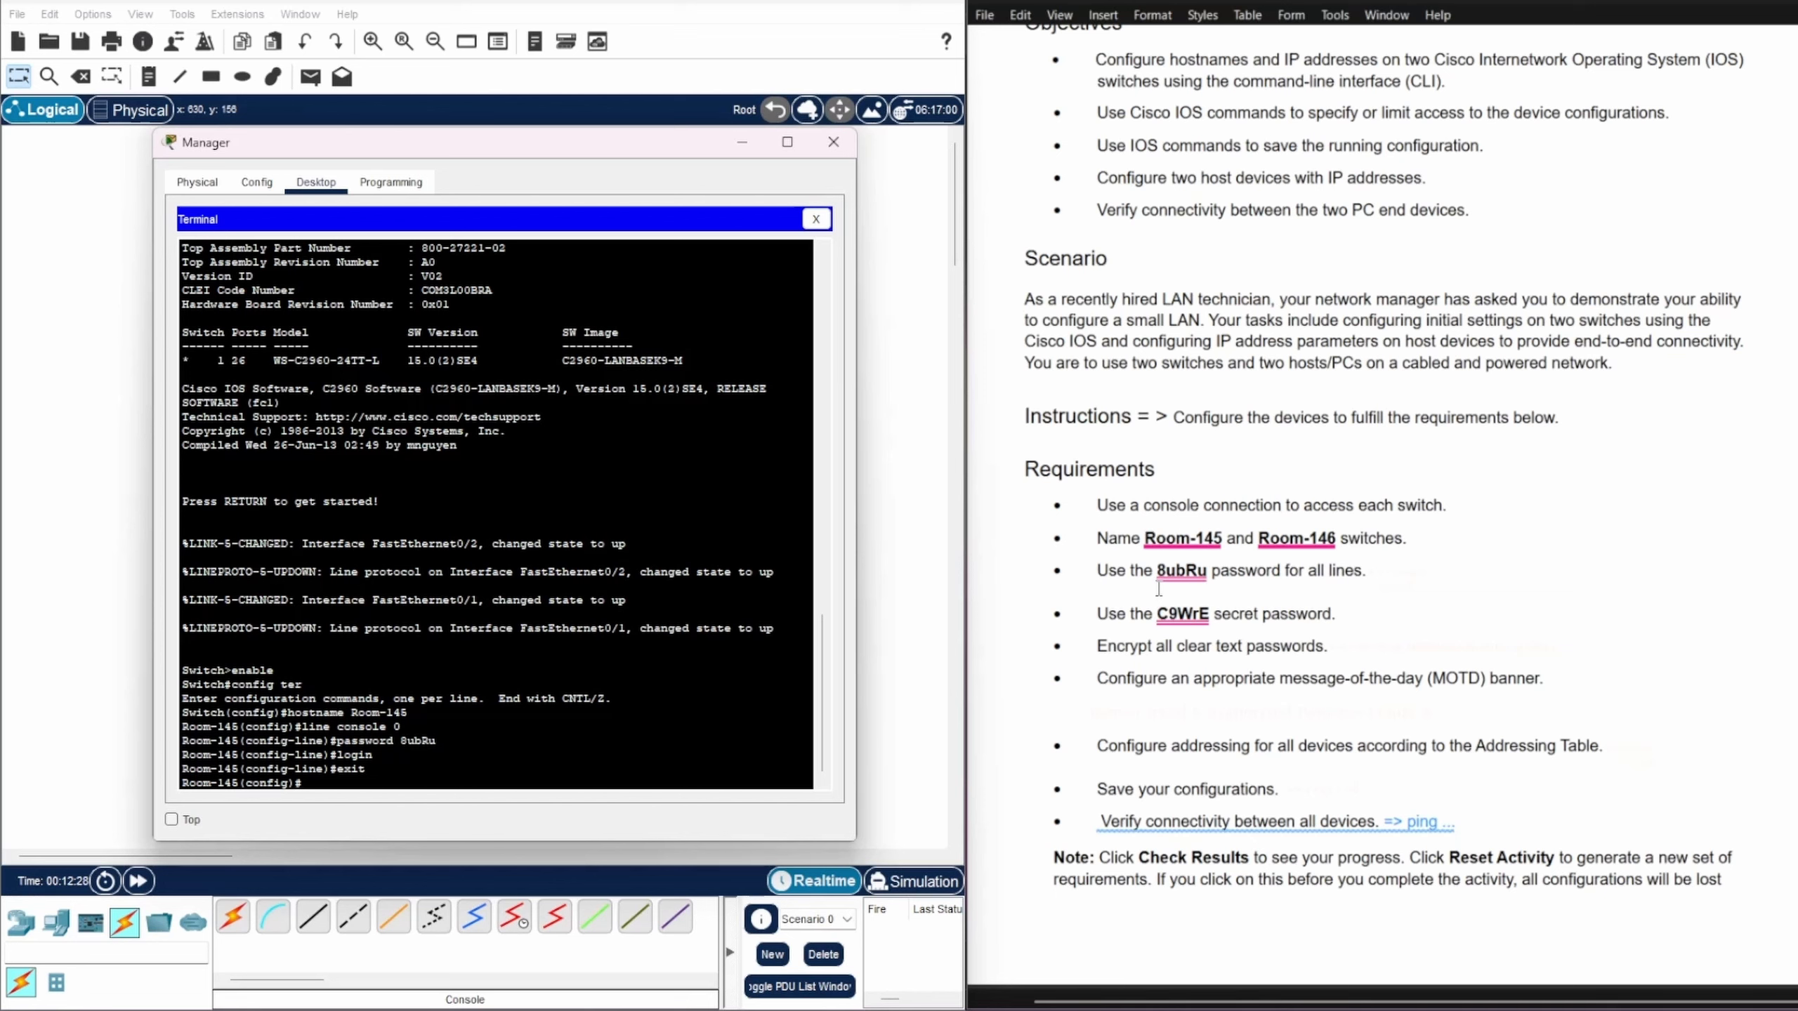
Step: Apply the same password and login requirement to vty lines 0 15
type("line vty 0 15")
key("Return")
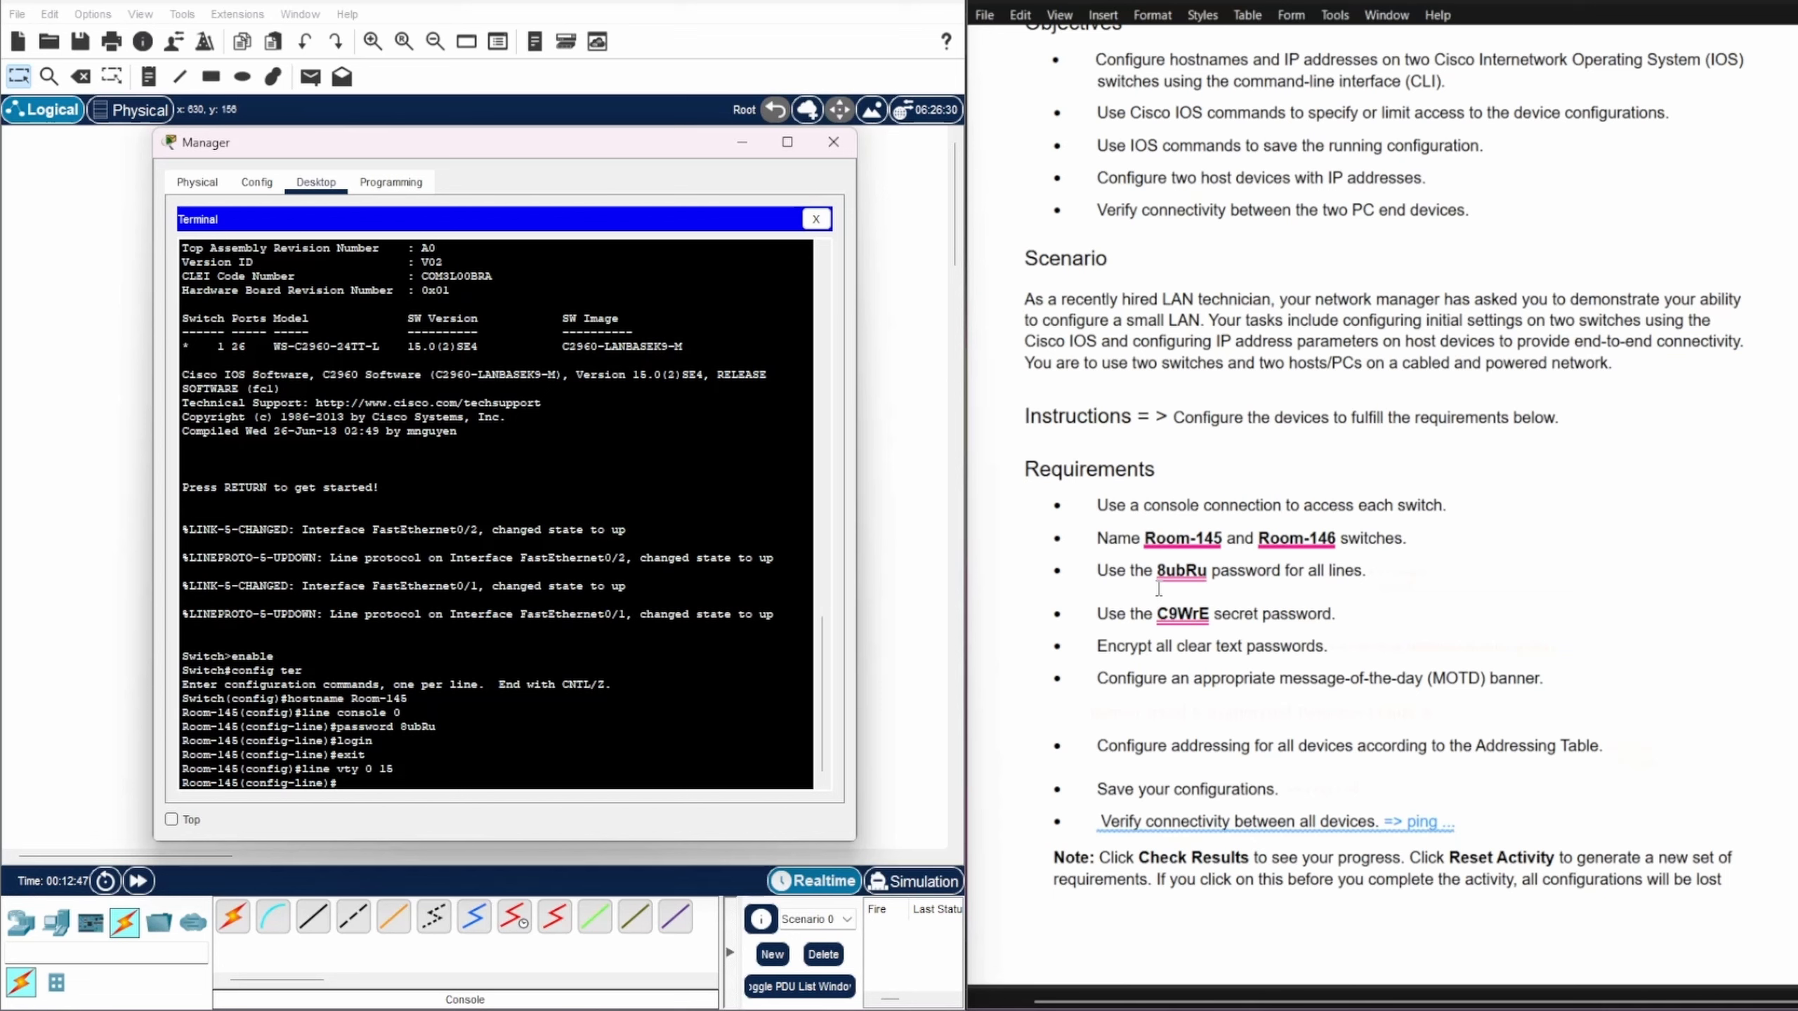
key("Up")
key("Up")
key("Up")
key("Up")
key("Return")
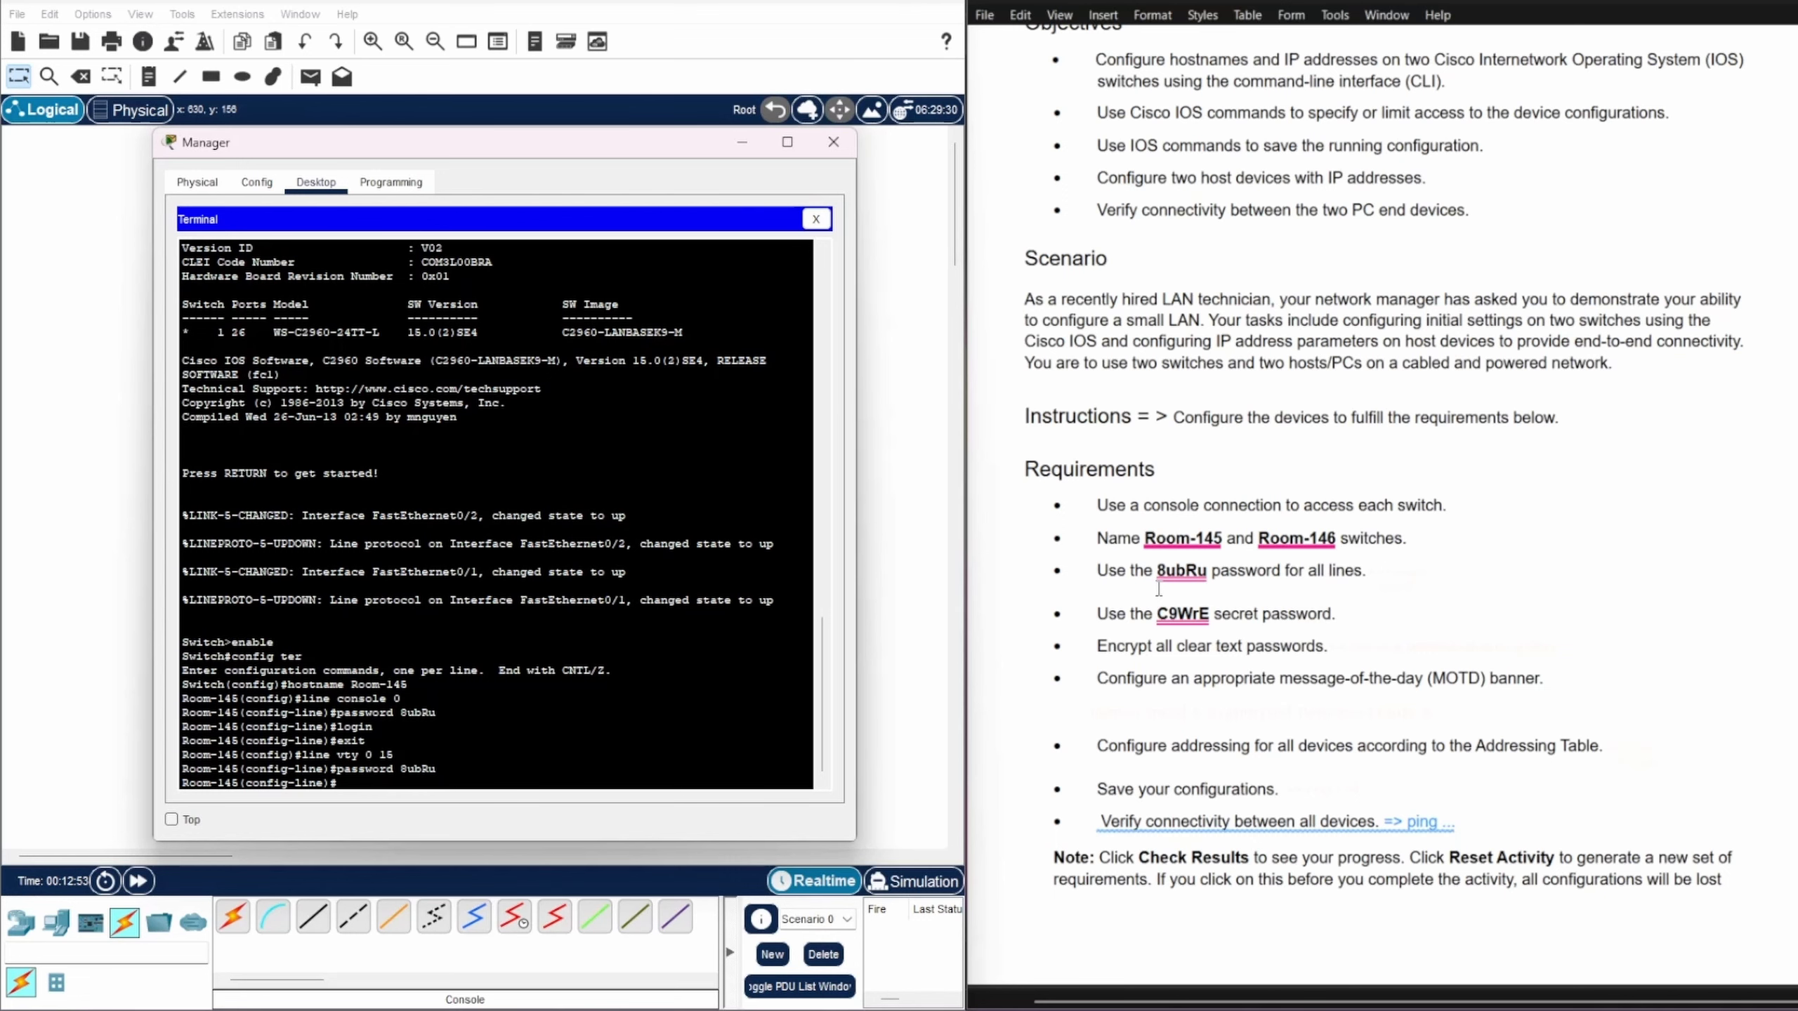
type("login")
key("Return")
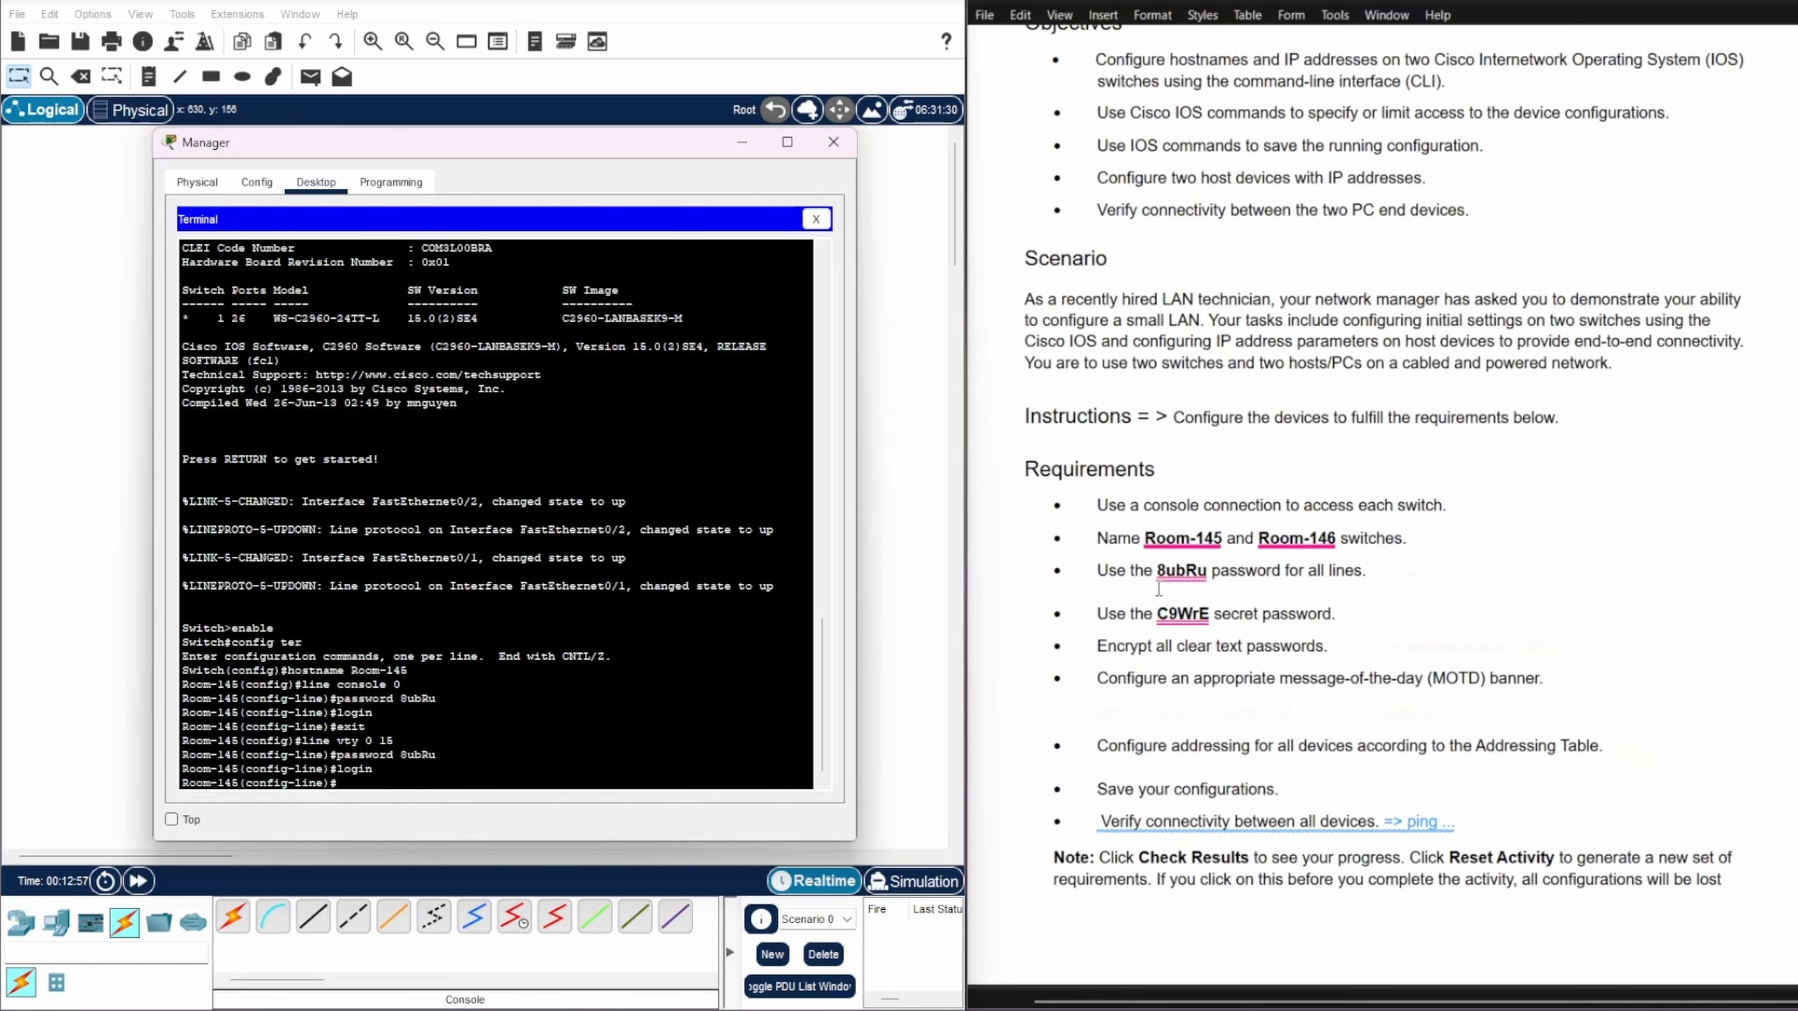
type("exit")
key("Return")
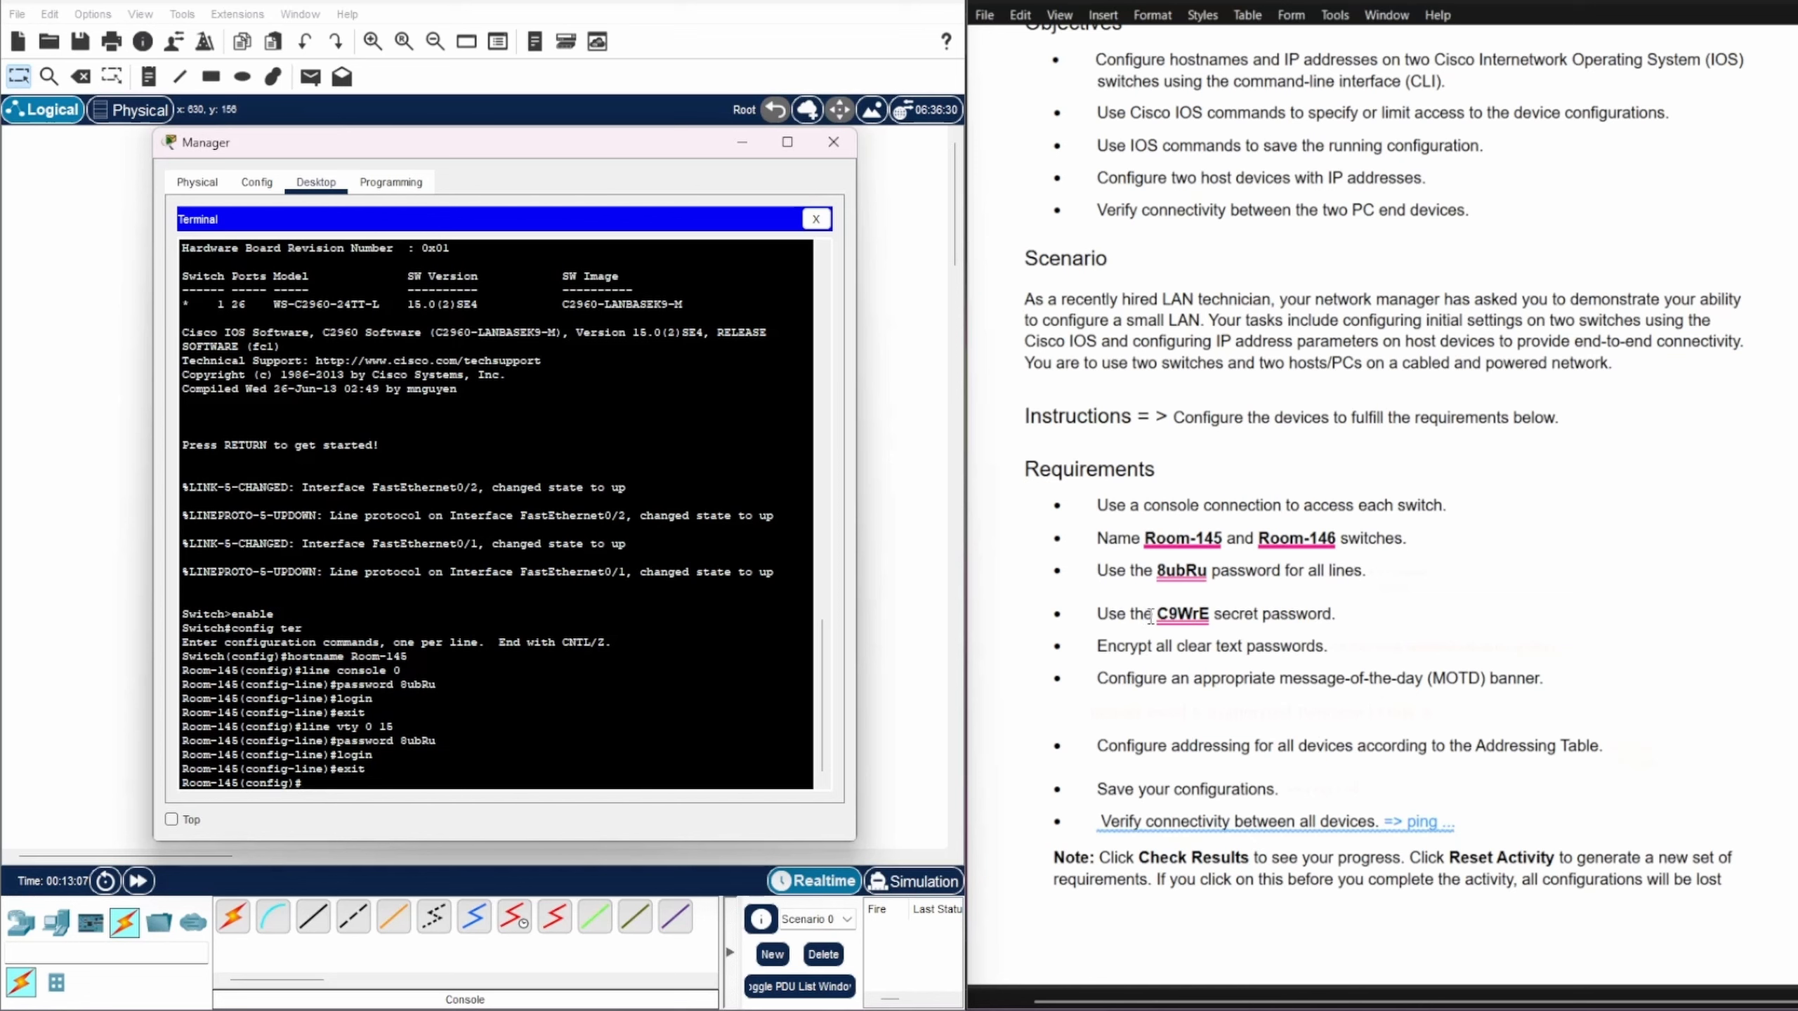
Step: Set the enable secret to the required secret password, then begin the password-encryption command
left_click_drag(1152, 615, 1208, 626)
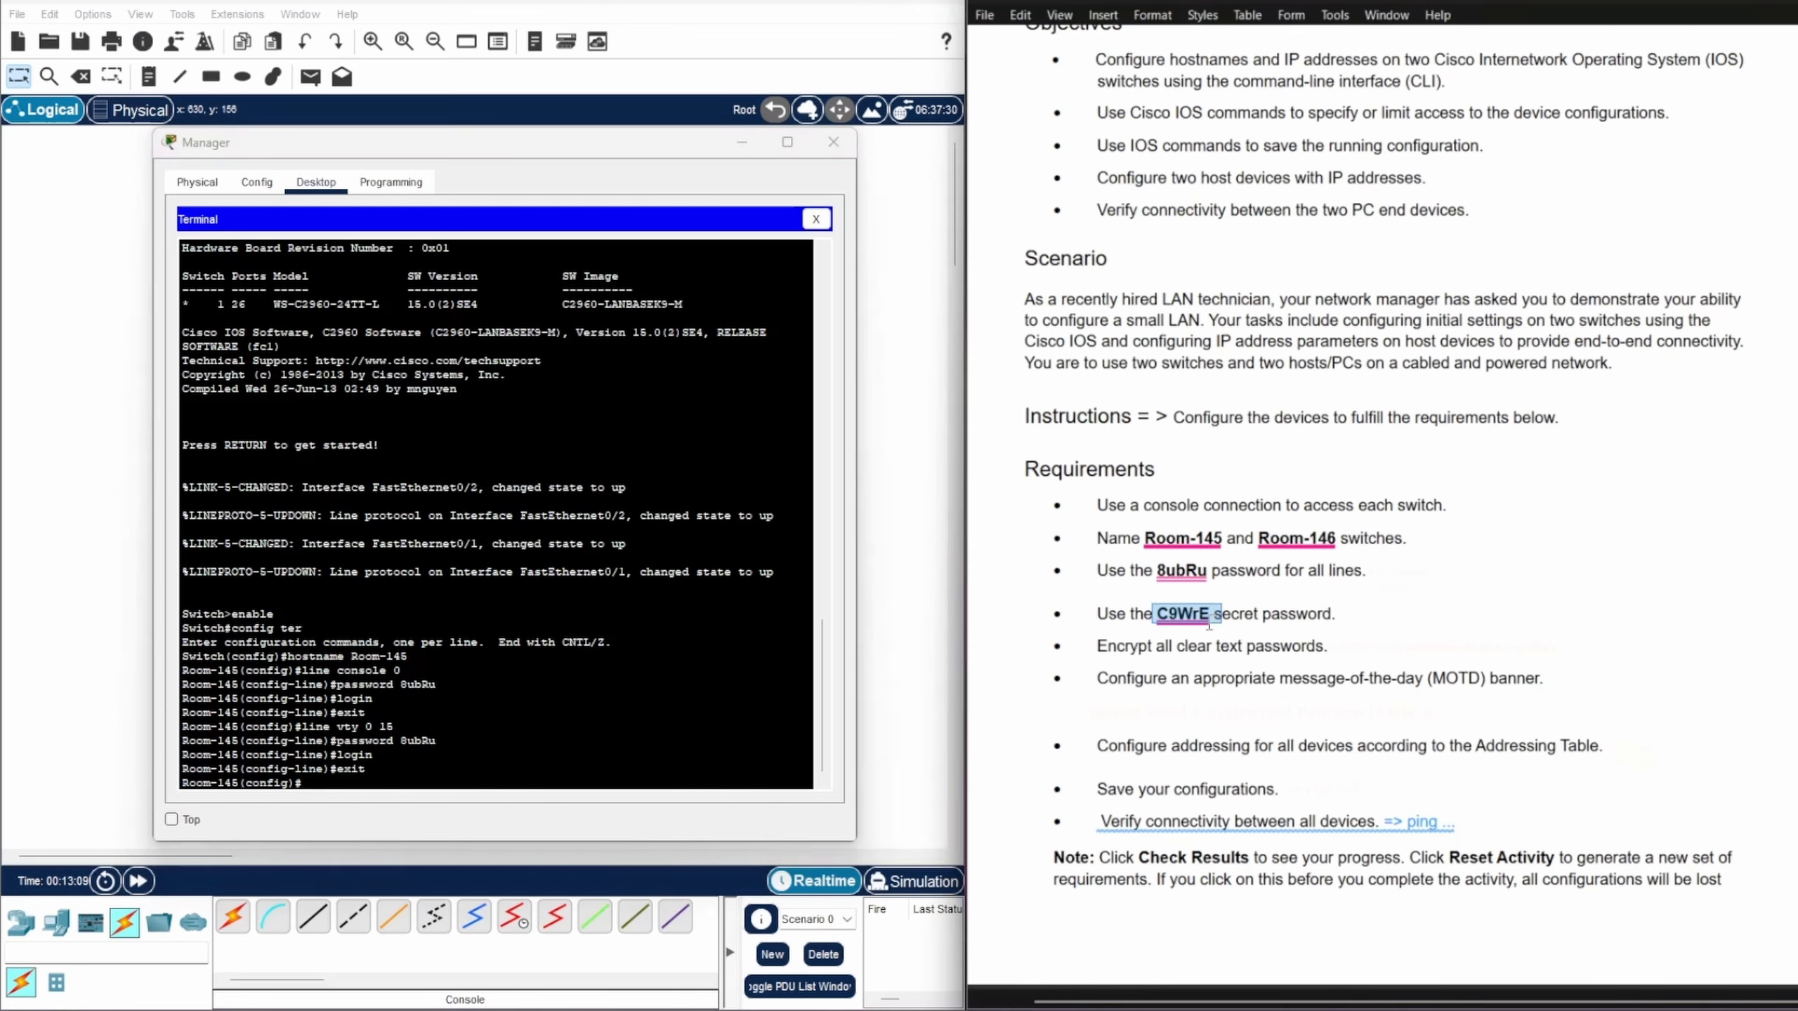
left_click(309, 783)
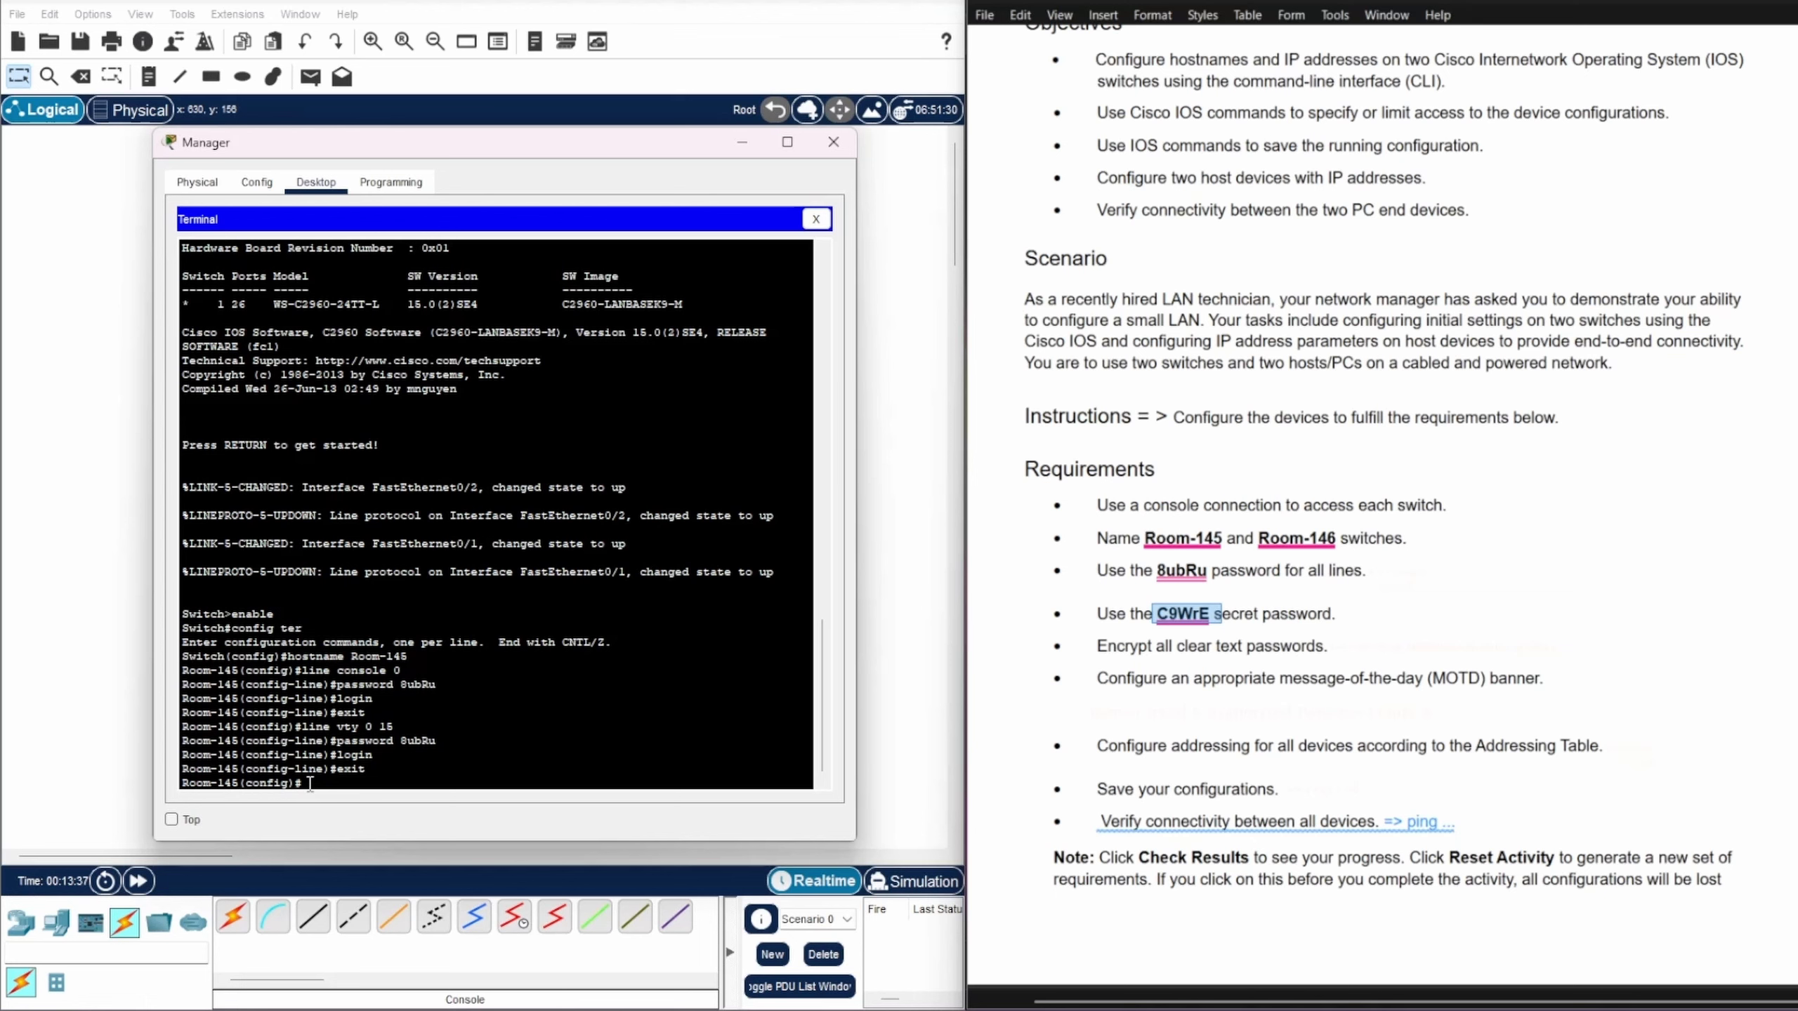
type("enable secret C9WrE")
key("Return")
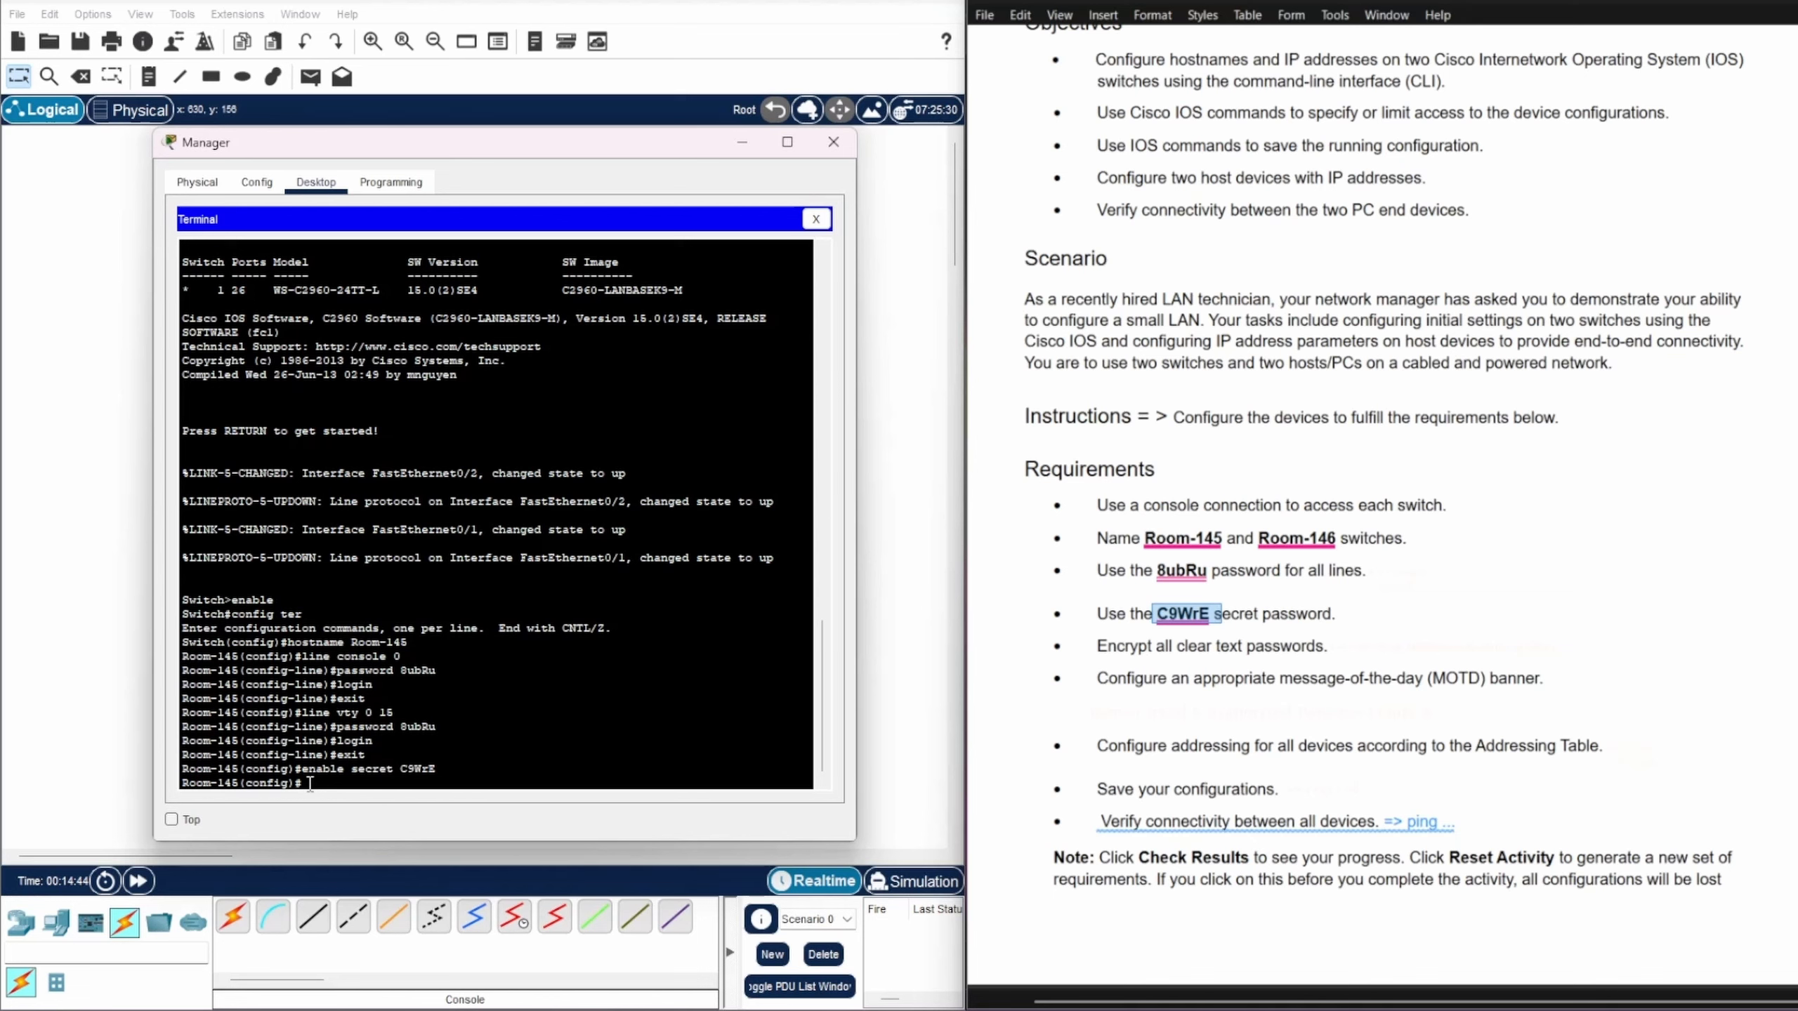
type("service password-encr")
Step: Enable service password-encryption and set the MOTD banner to 'Authorized Personnel Only'
key("Tab")
key("Return")
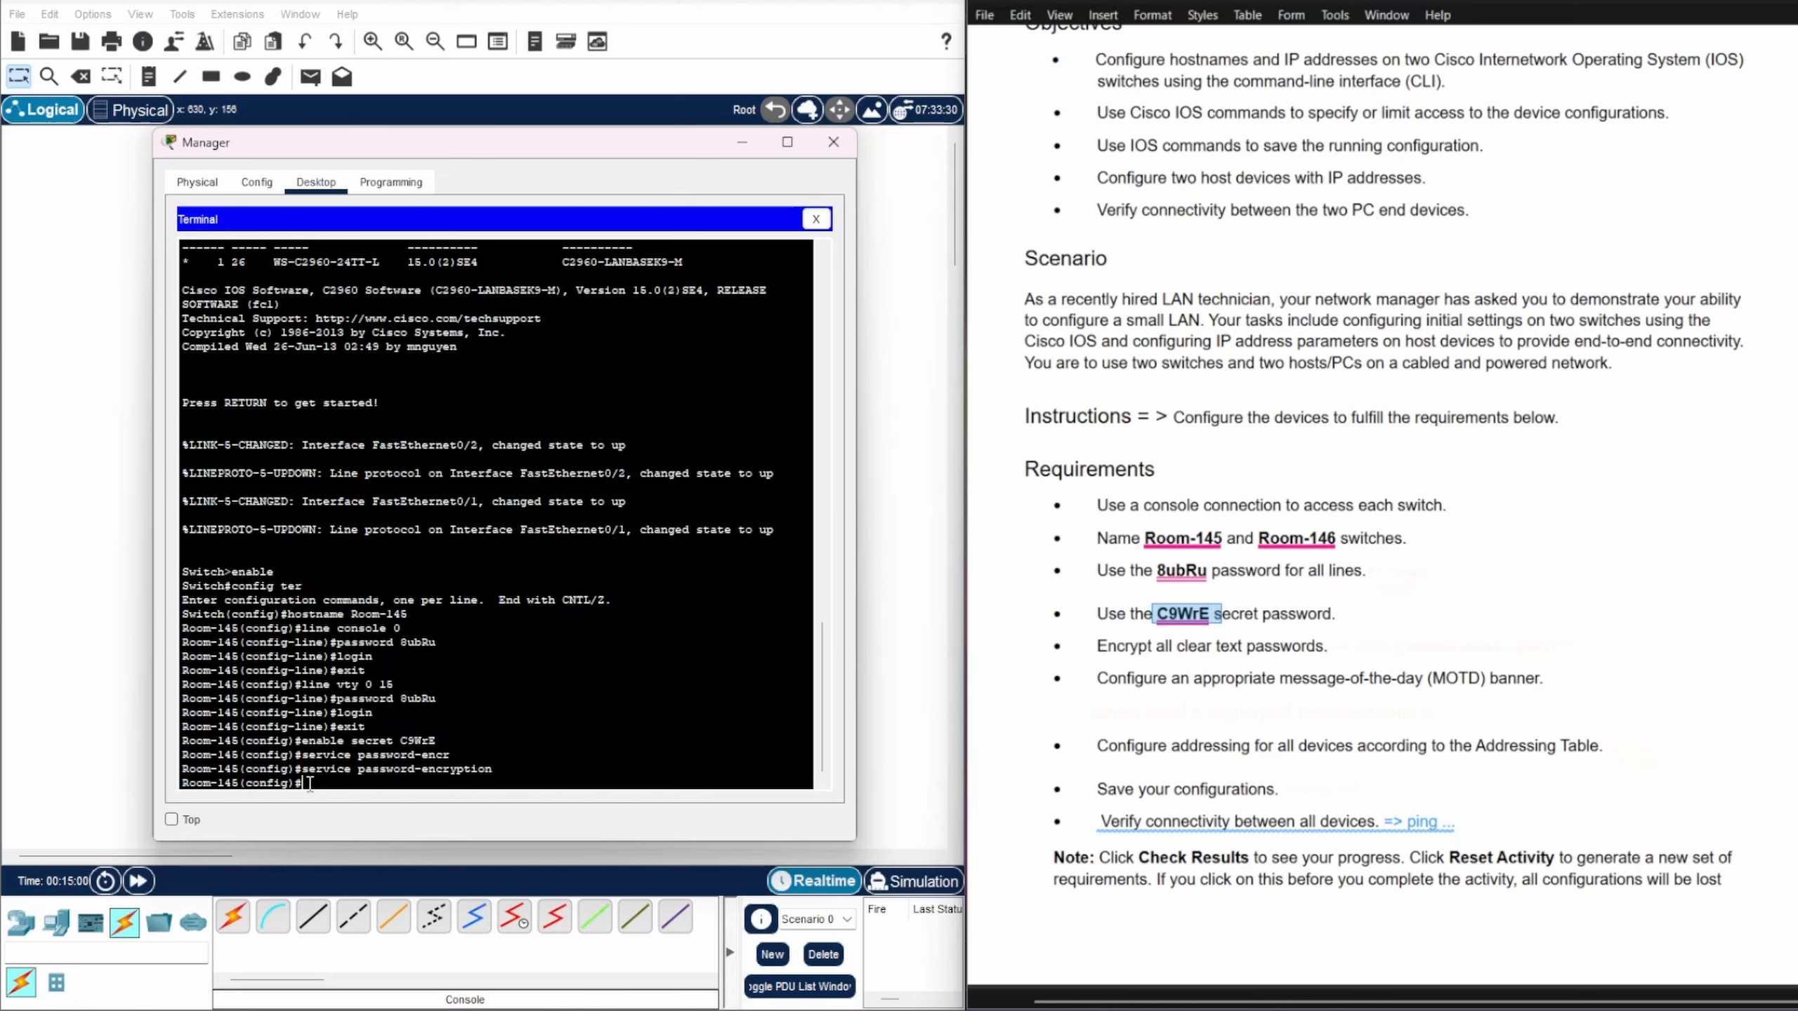
type("banner motd")
right_click(384, 782)
left_click(418, 823)
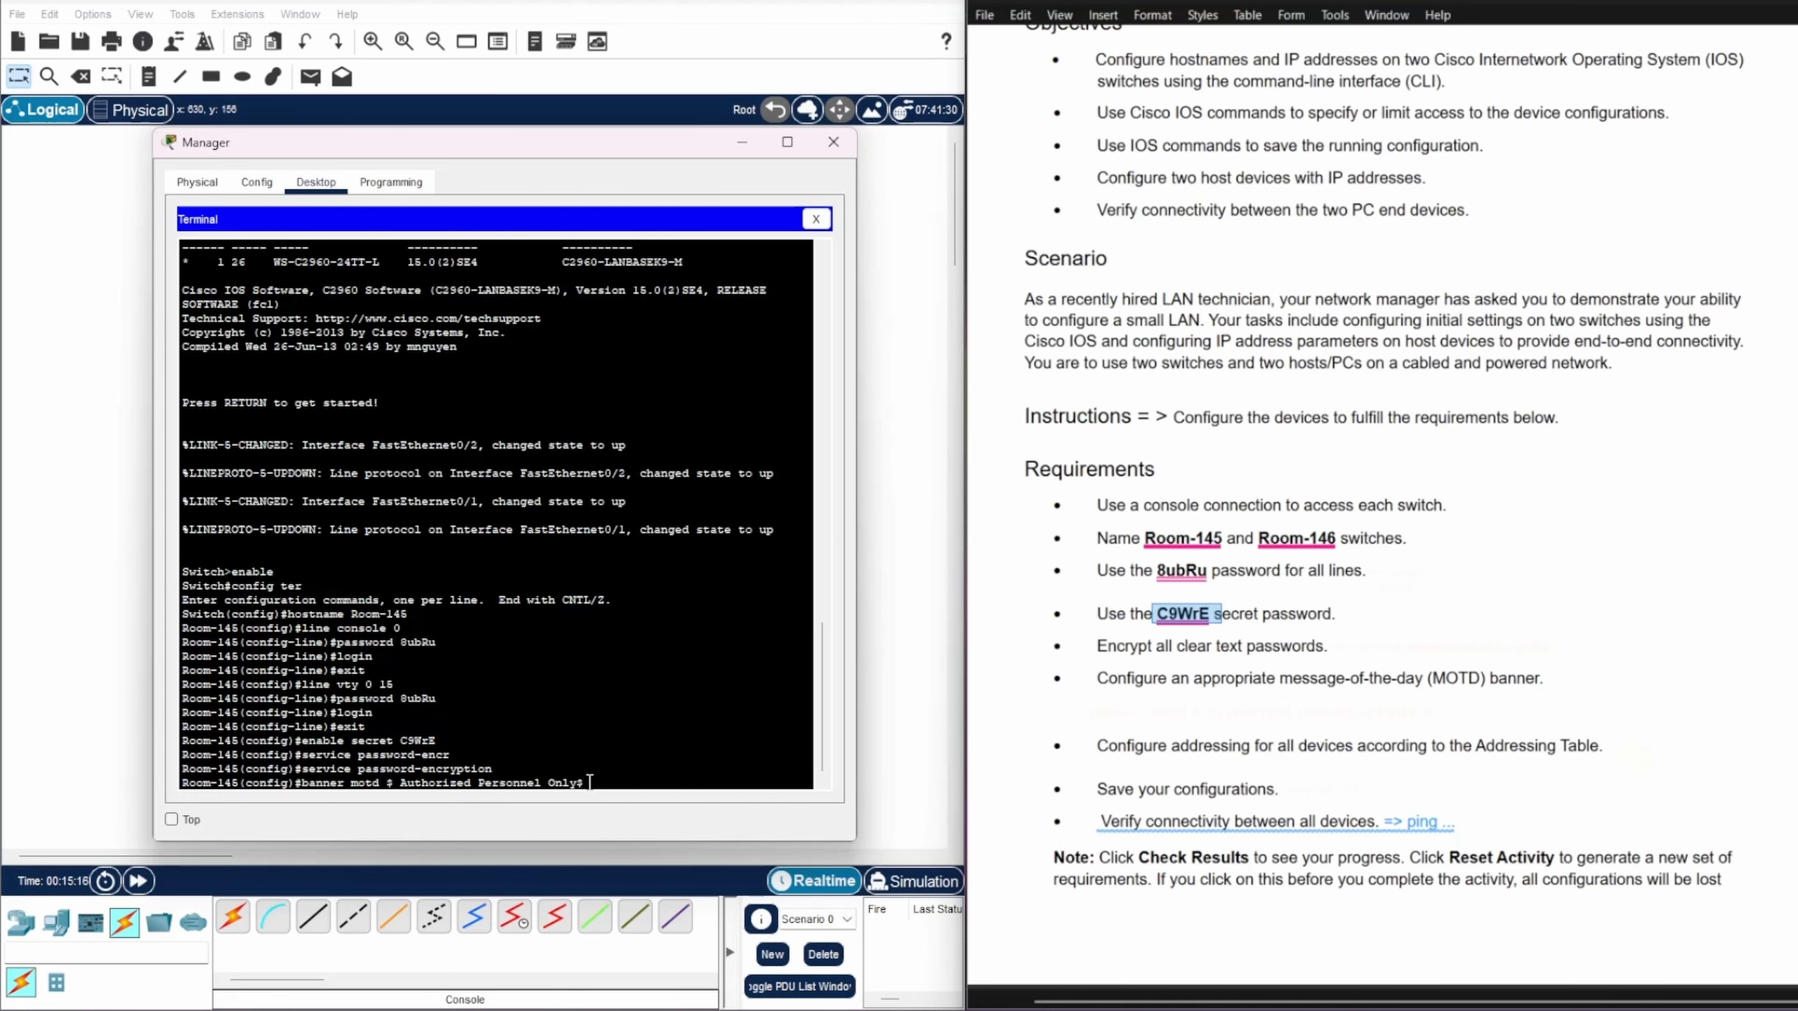
key("Return")
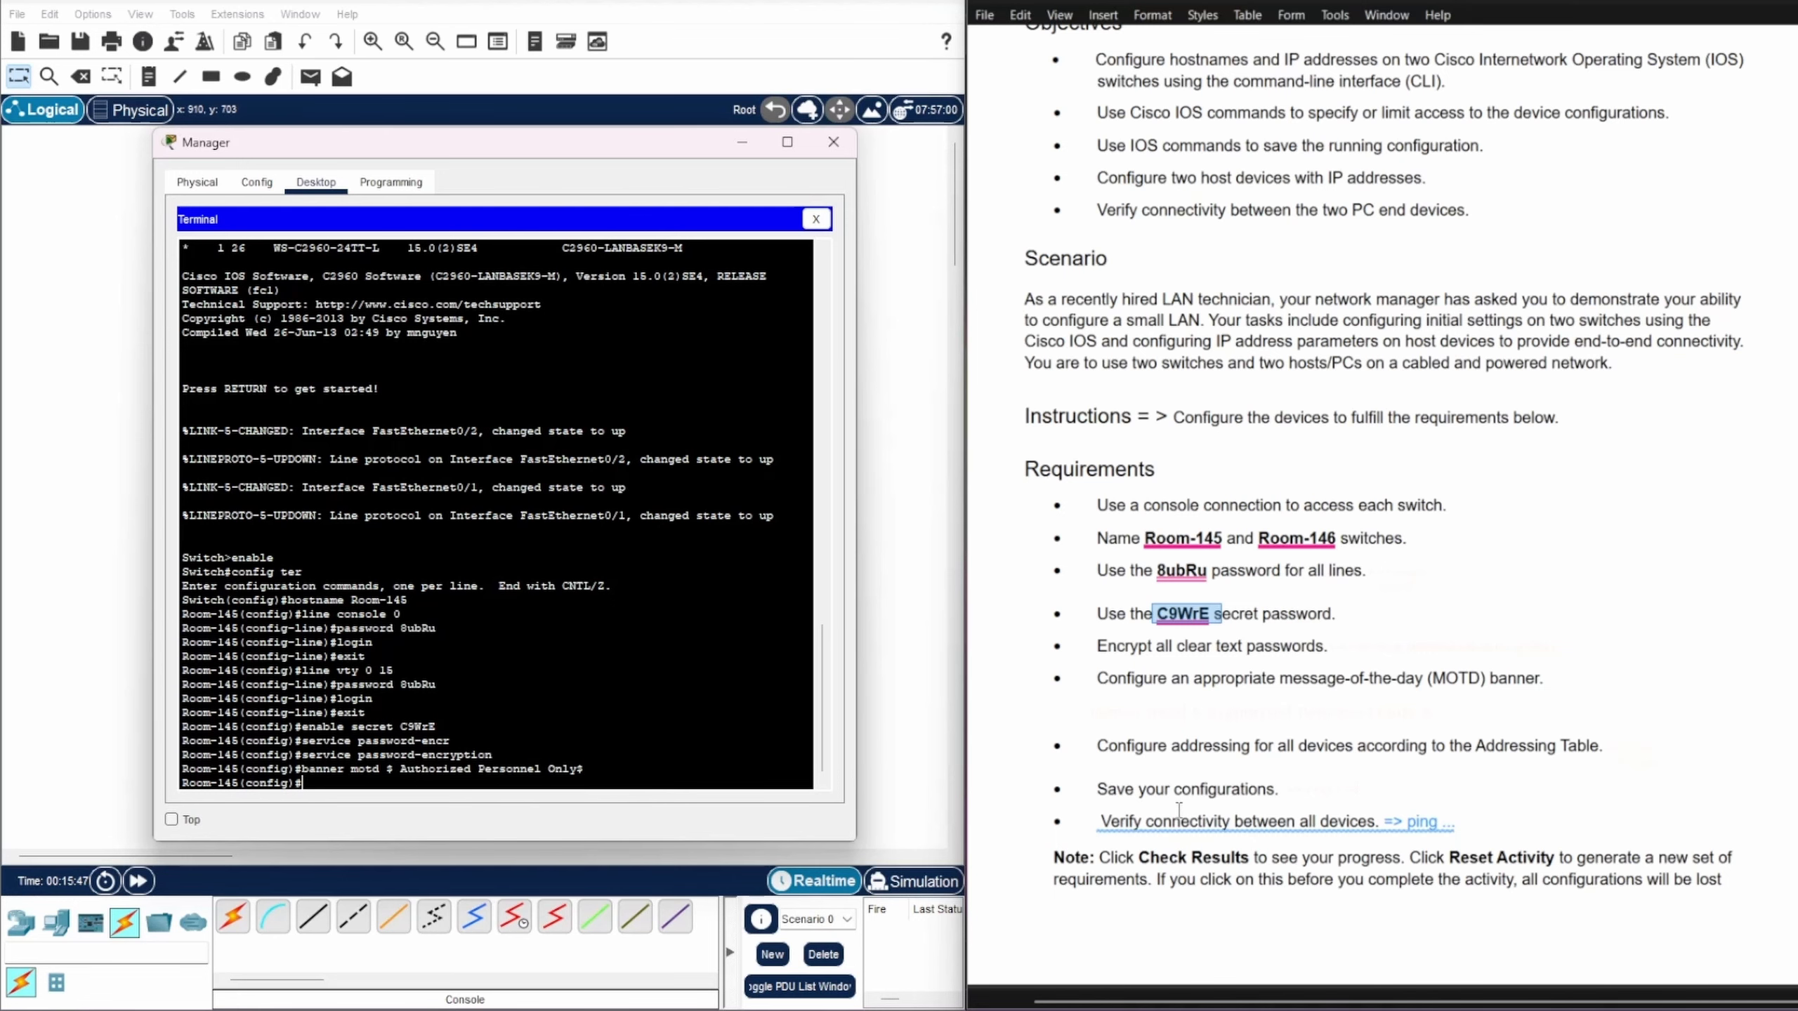
Step: Assign interface VLAN 1 the address 128.107.20.10 with mask 255.255.255.0
scroll(1252, 792, "up", 6)
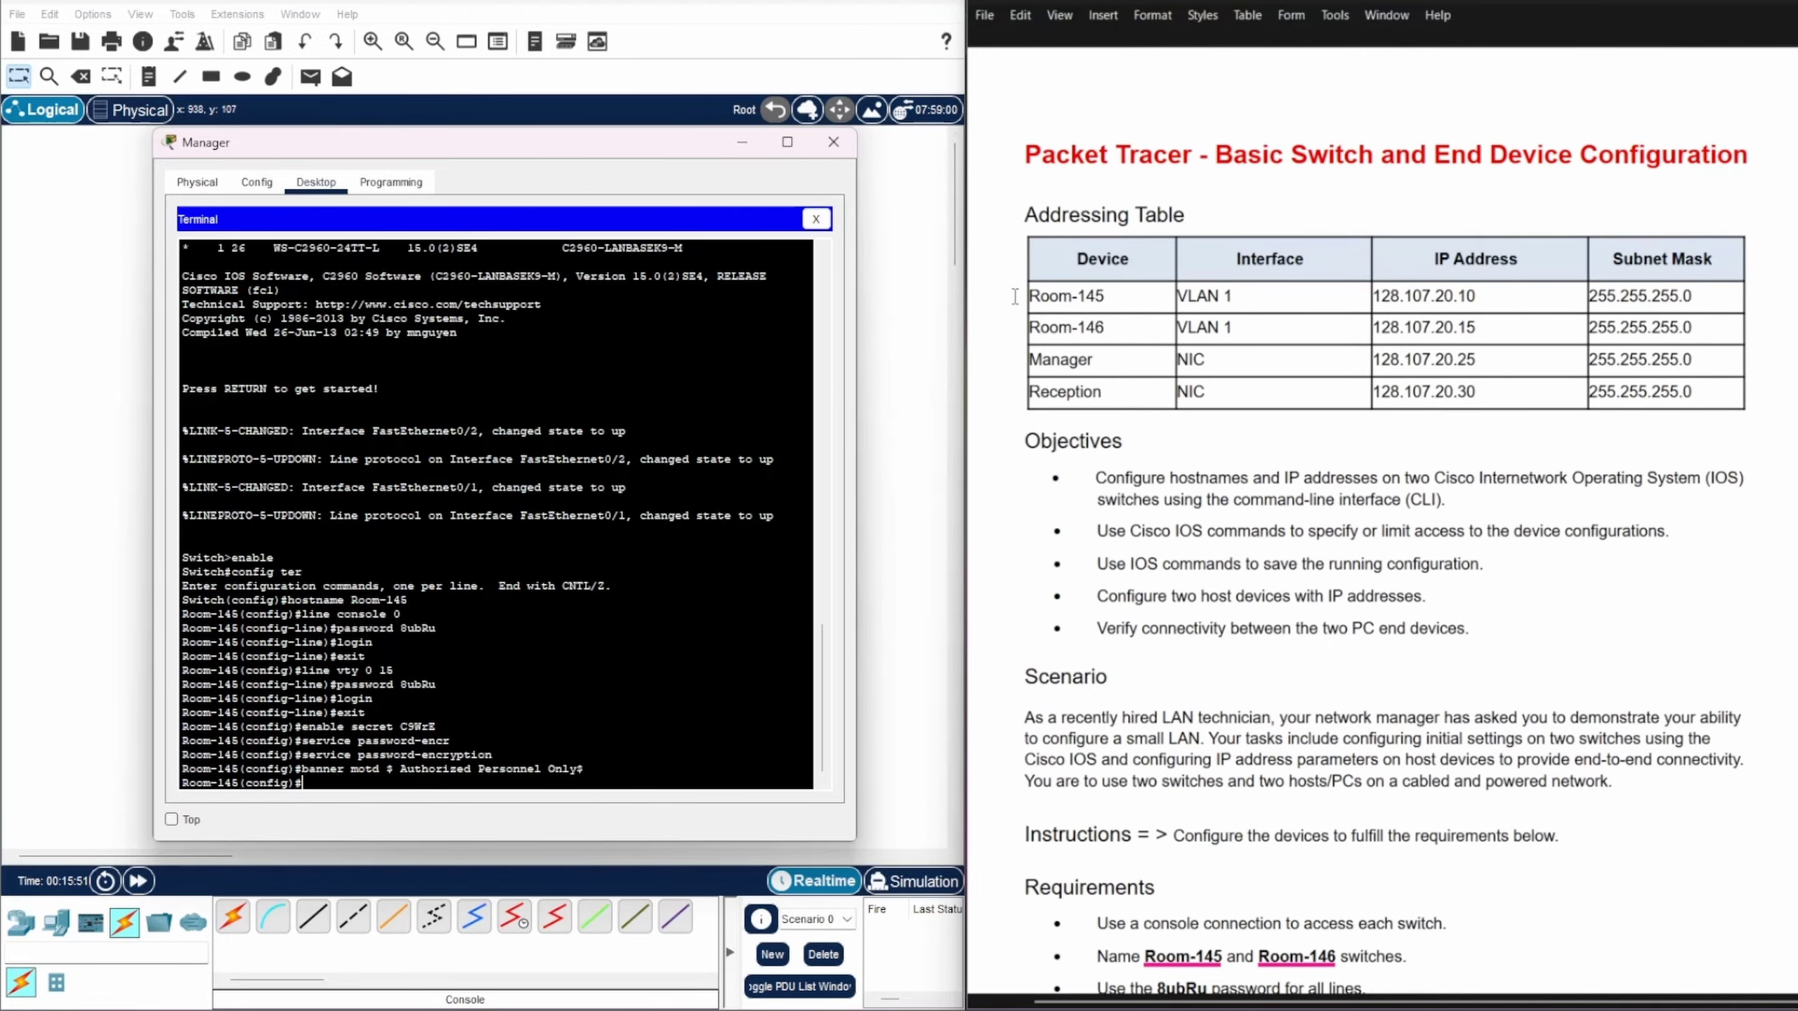
left_click(1013, 296)
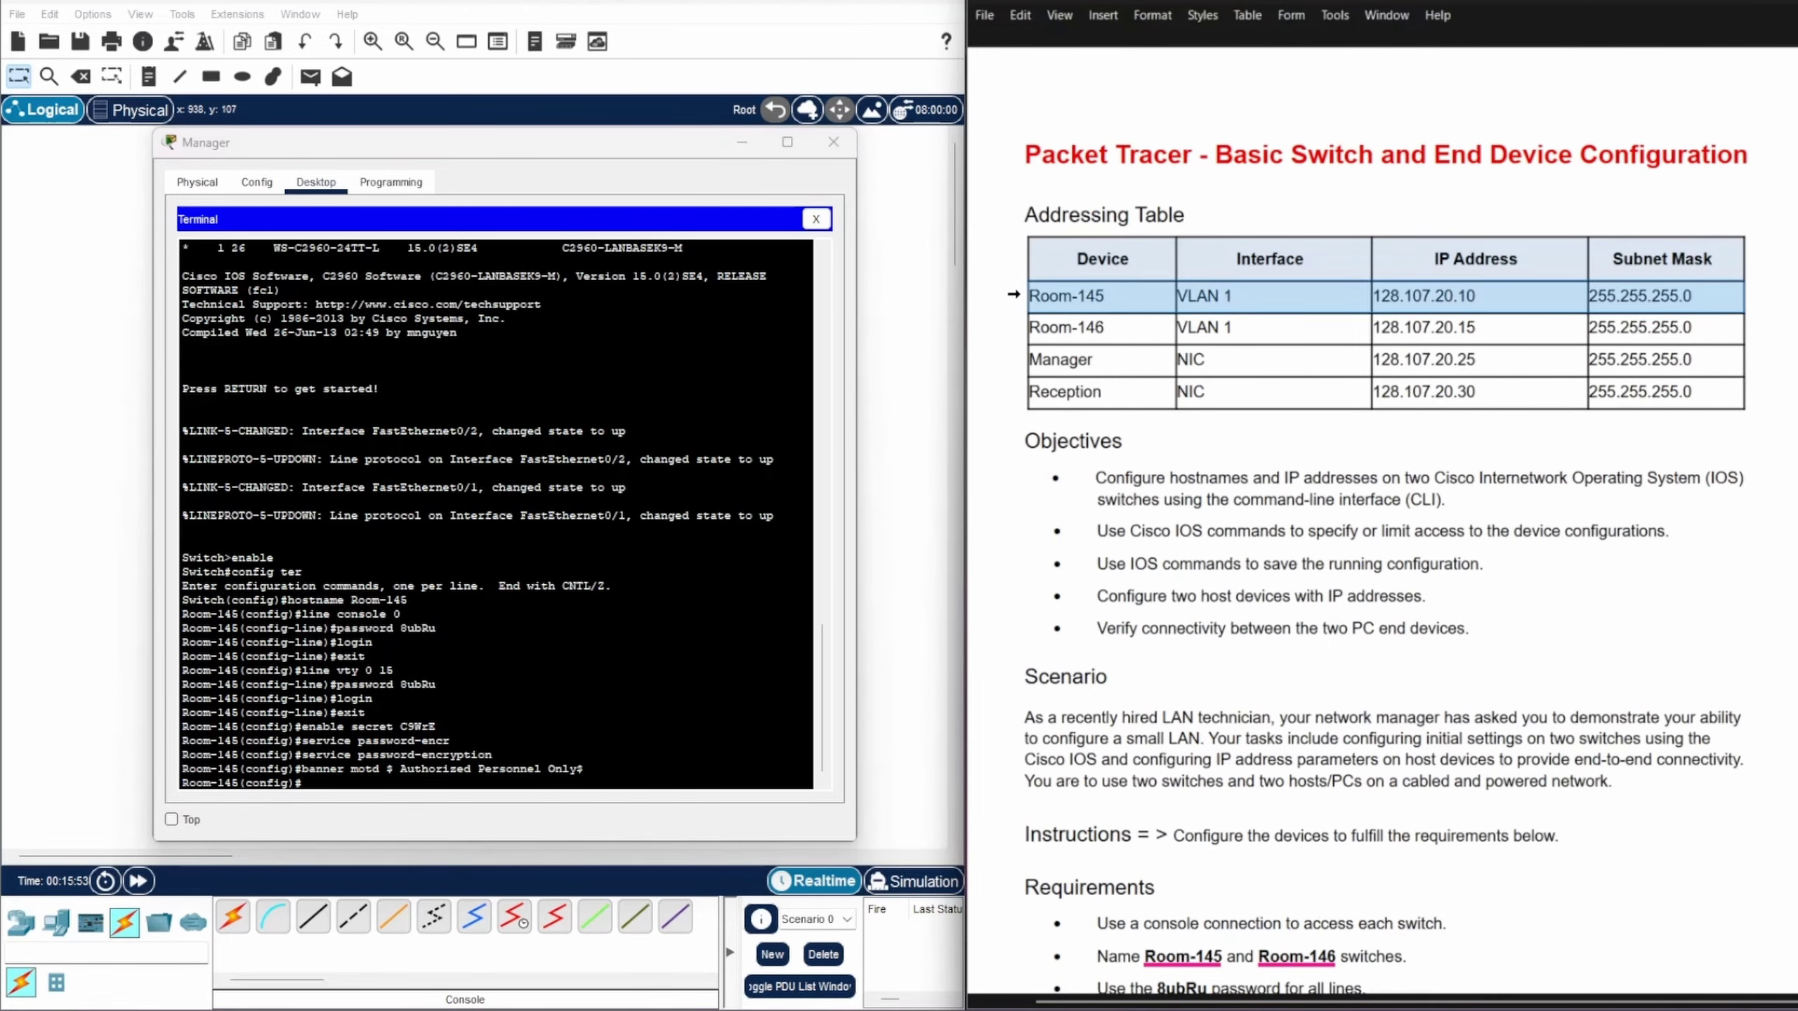
left_click(316, 783)
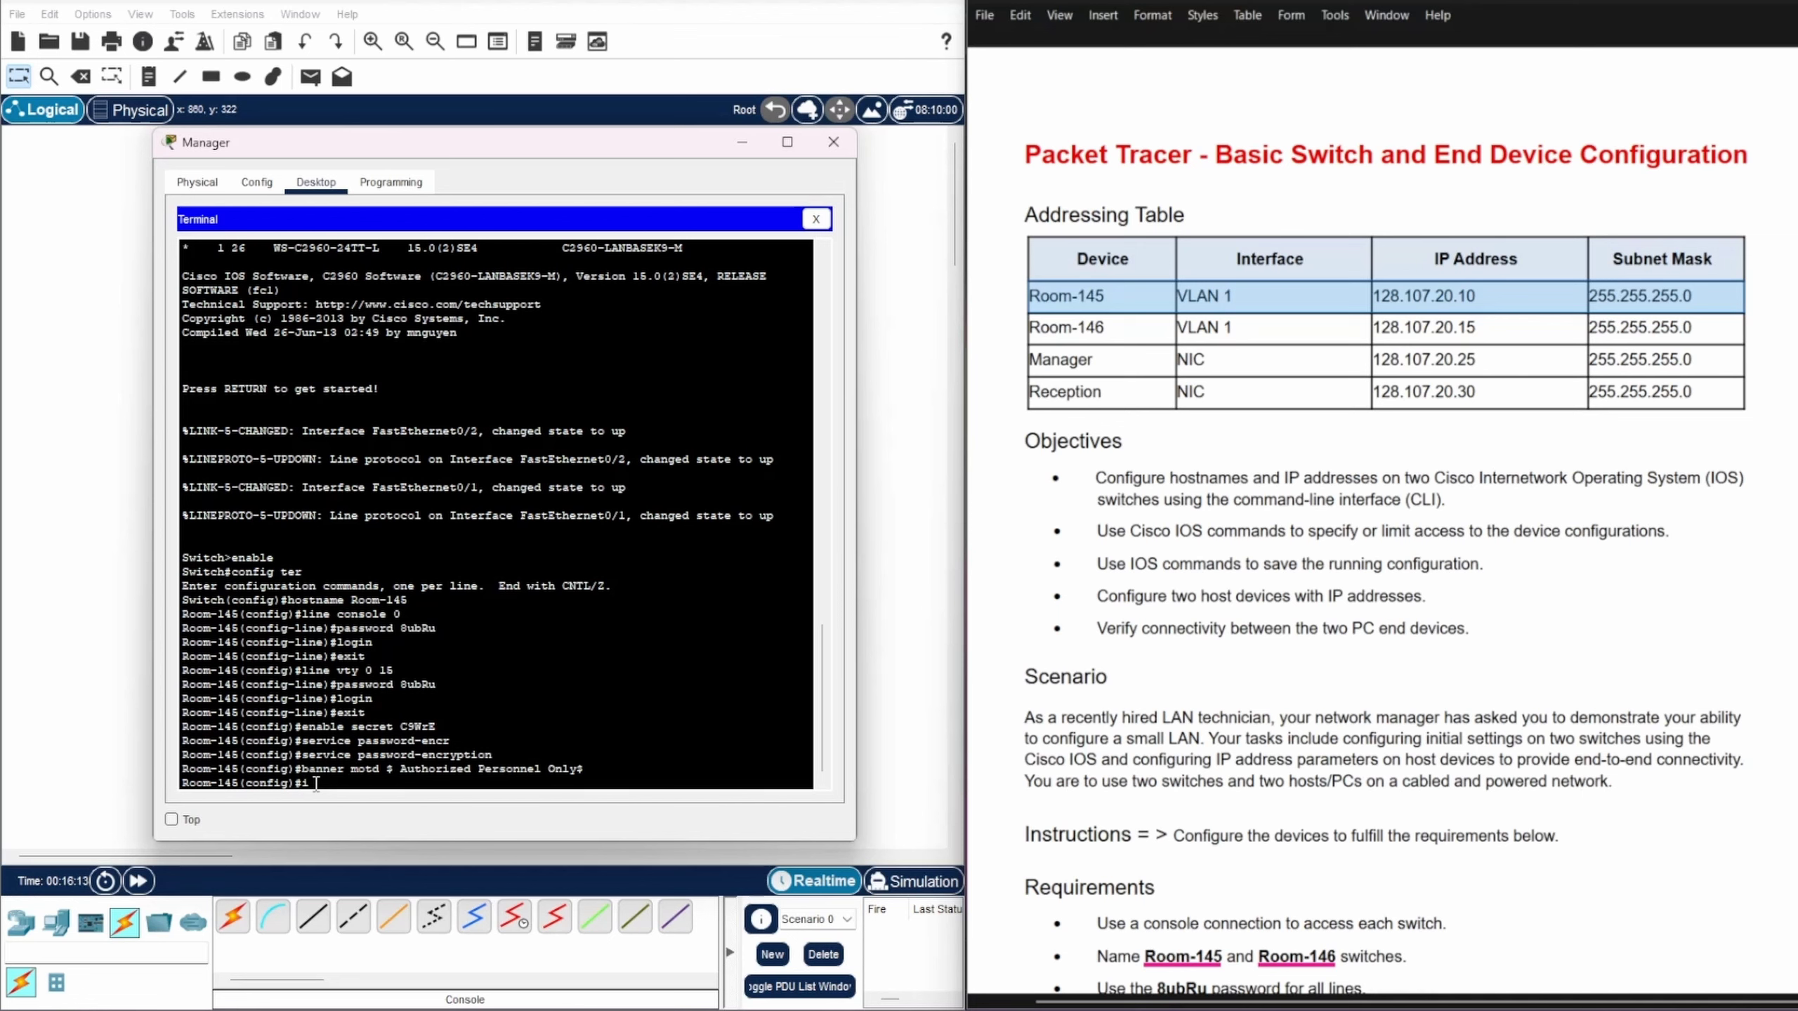
type("interface")
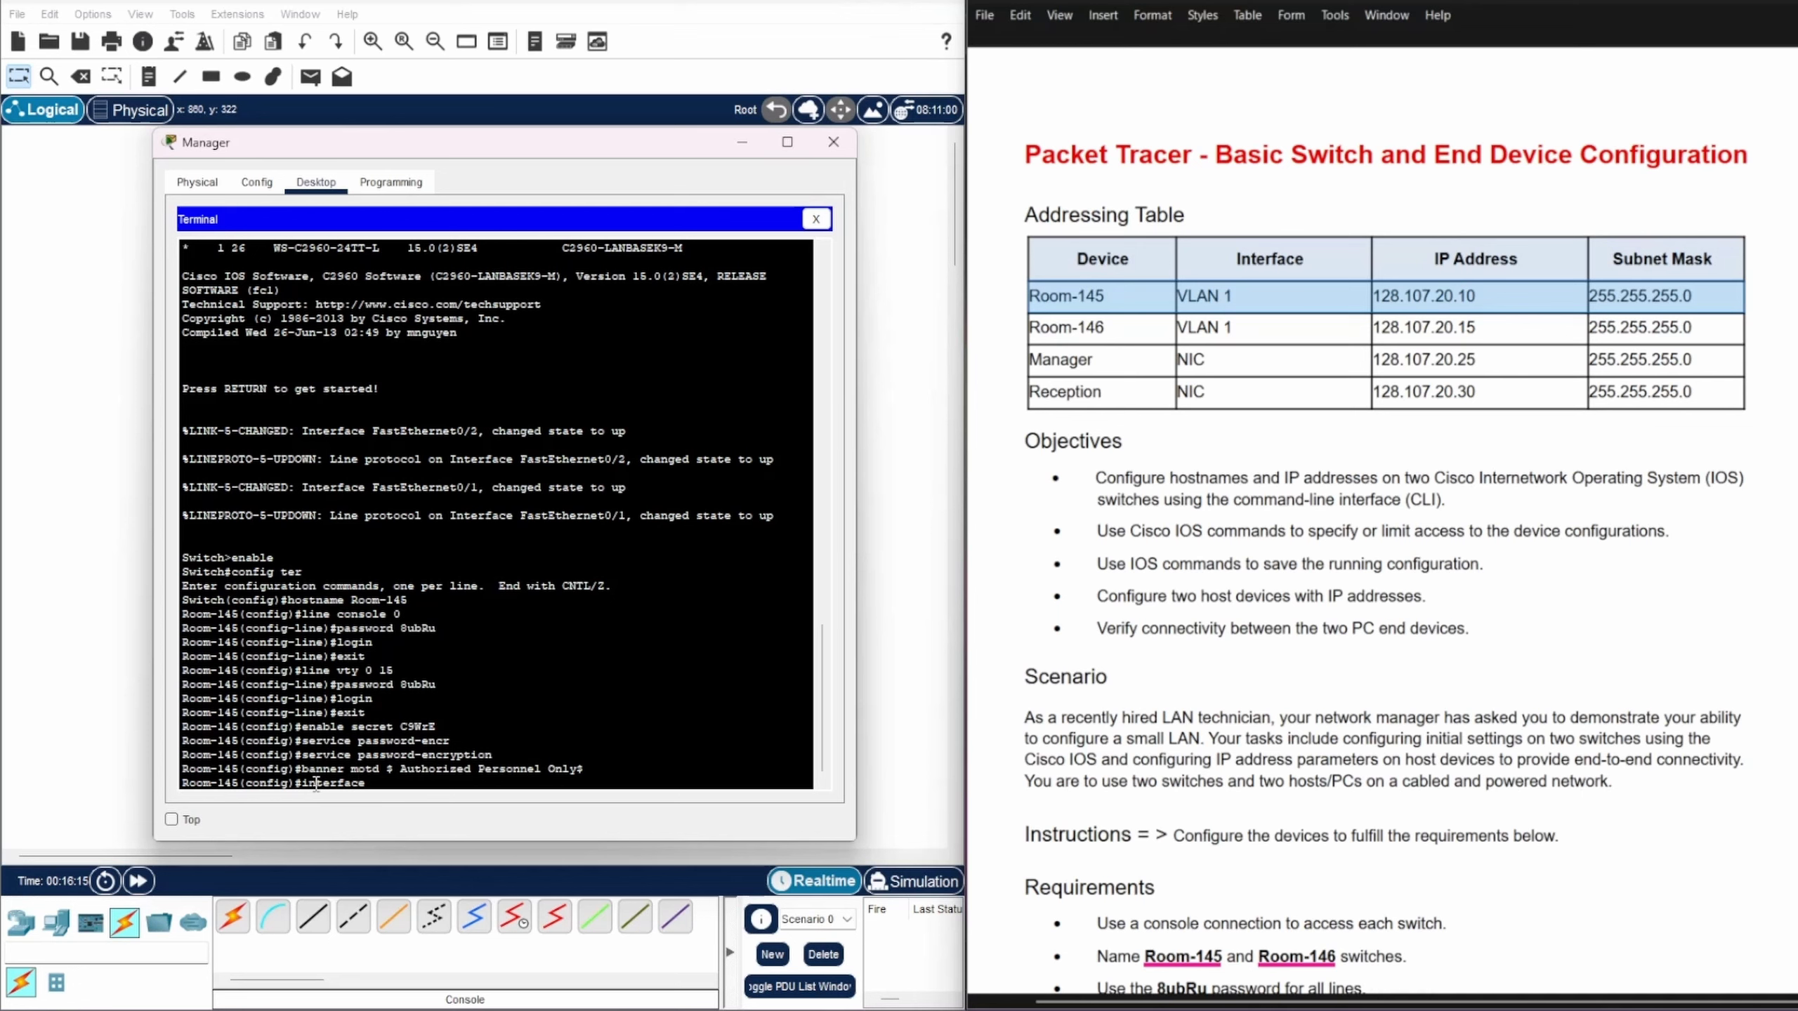
type(" vlan ")
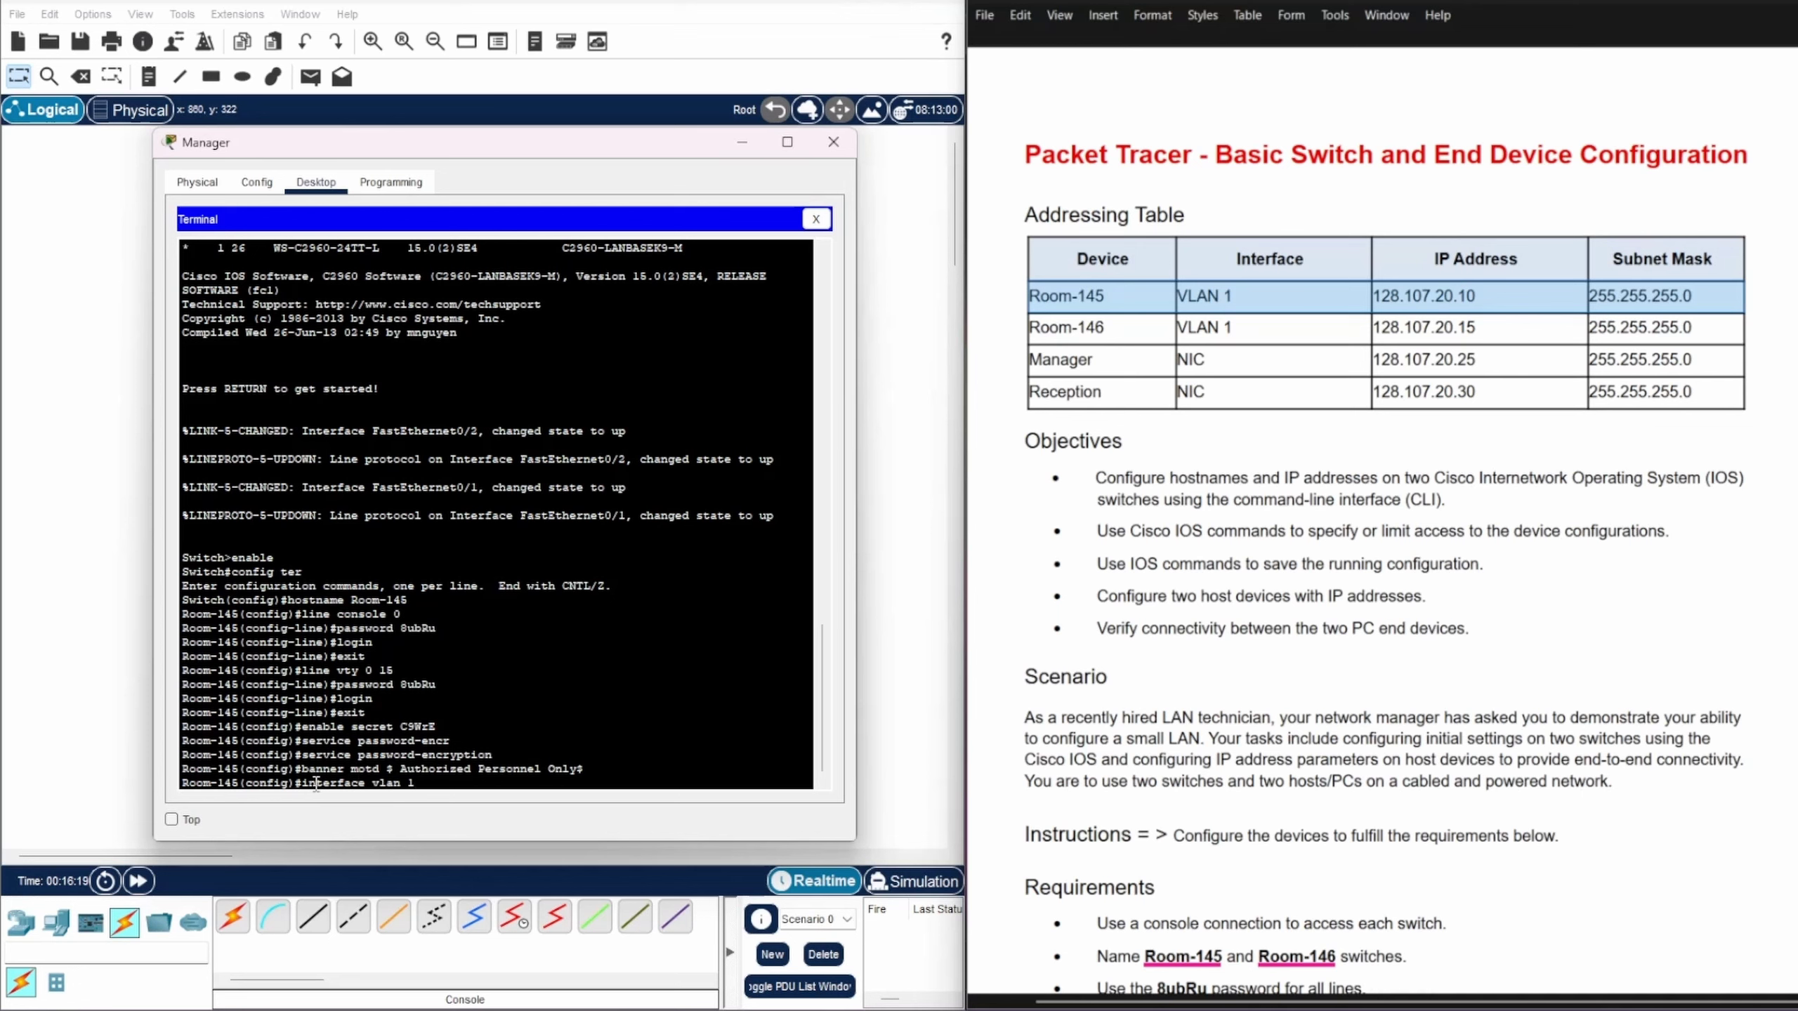
type("1")
key("Return")
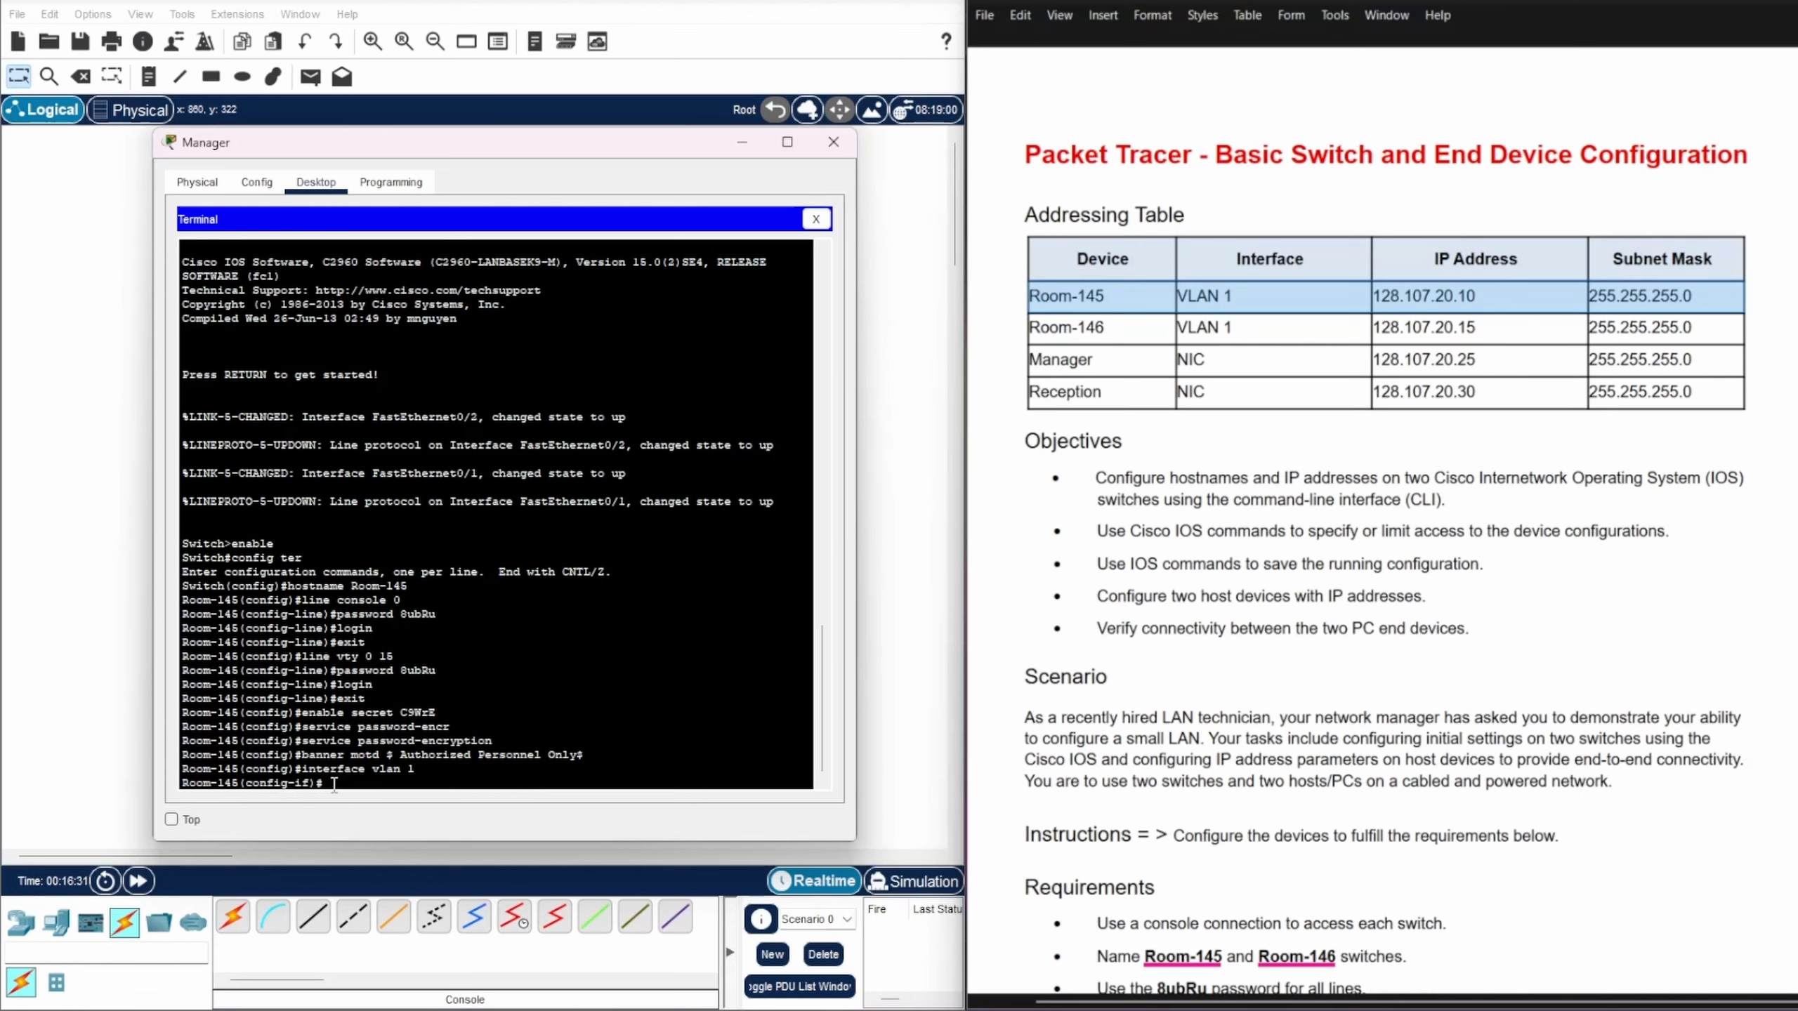
type("ip add 128.107.20.10 255.255.255.0")
key("Return")
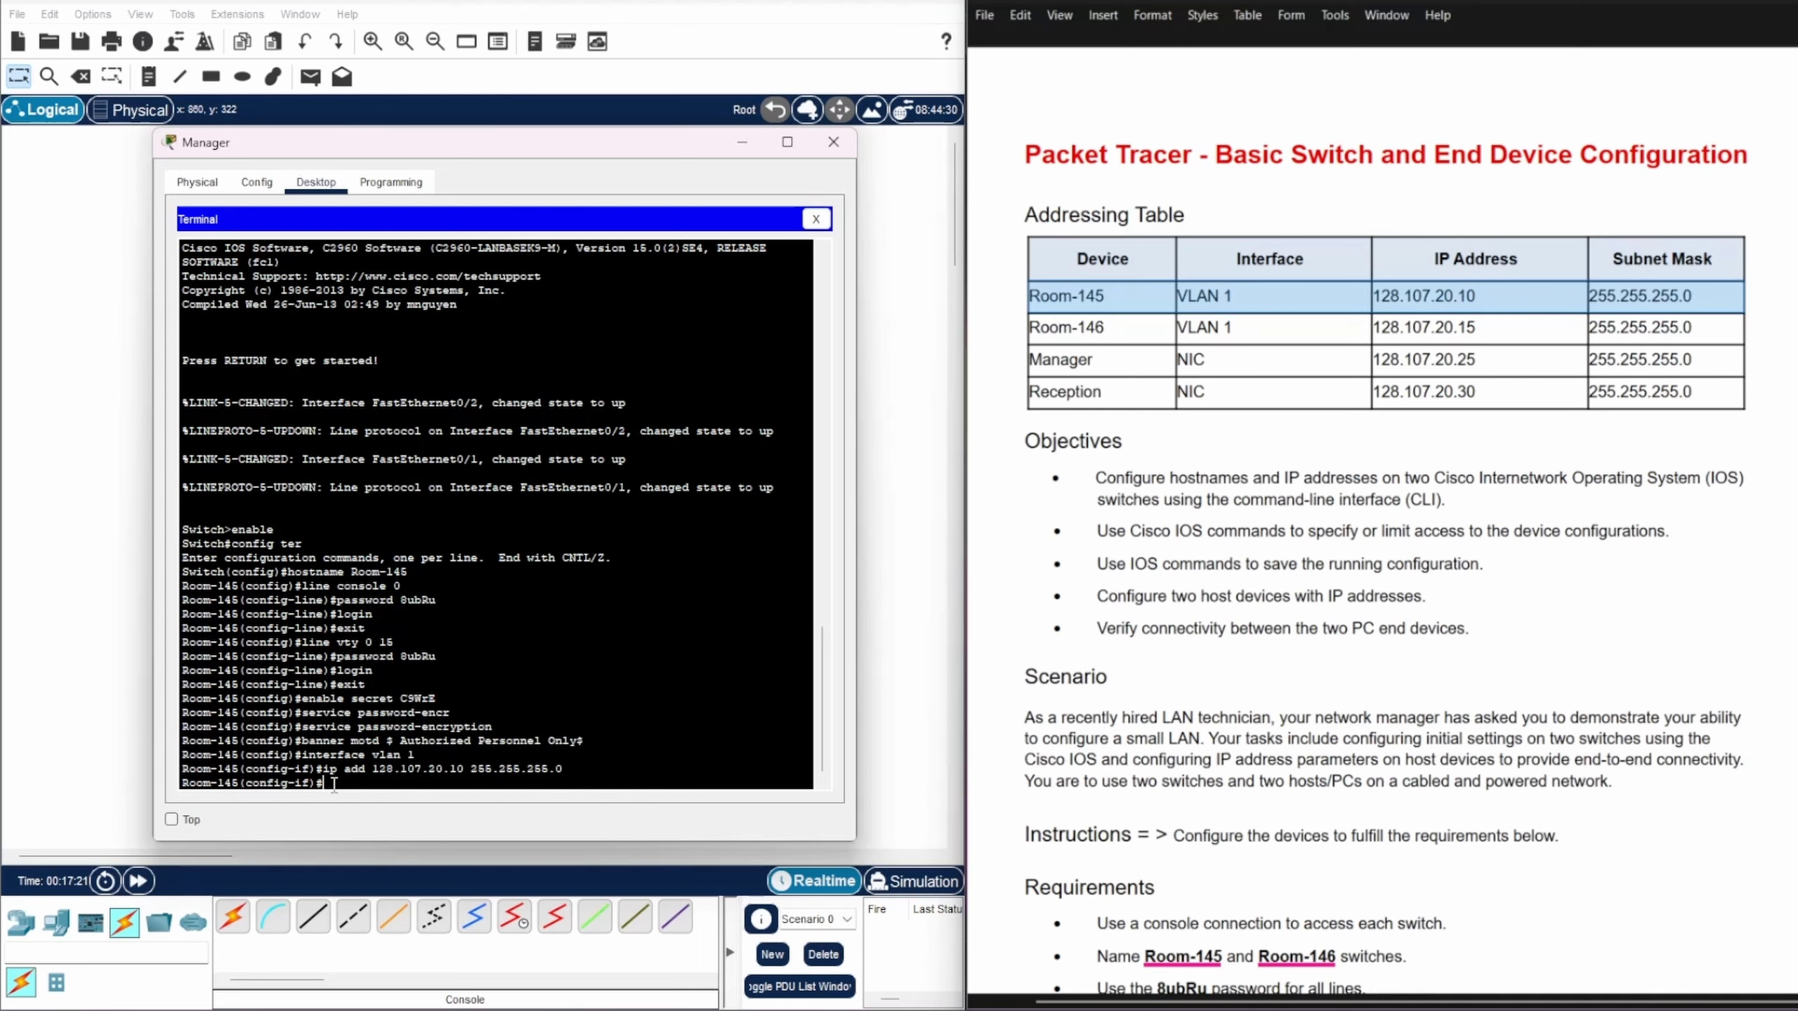
Step: Bring VLAN 1 up with no shutdown and return to privileged EXEC mode
type("no shutdown")
key("Return")
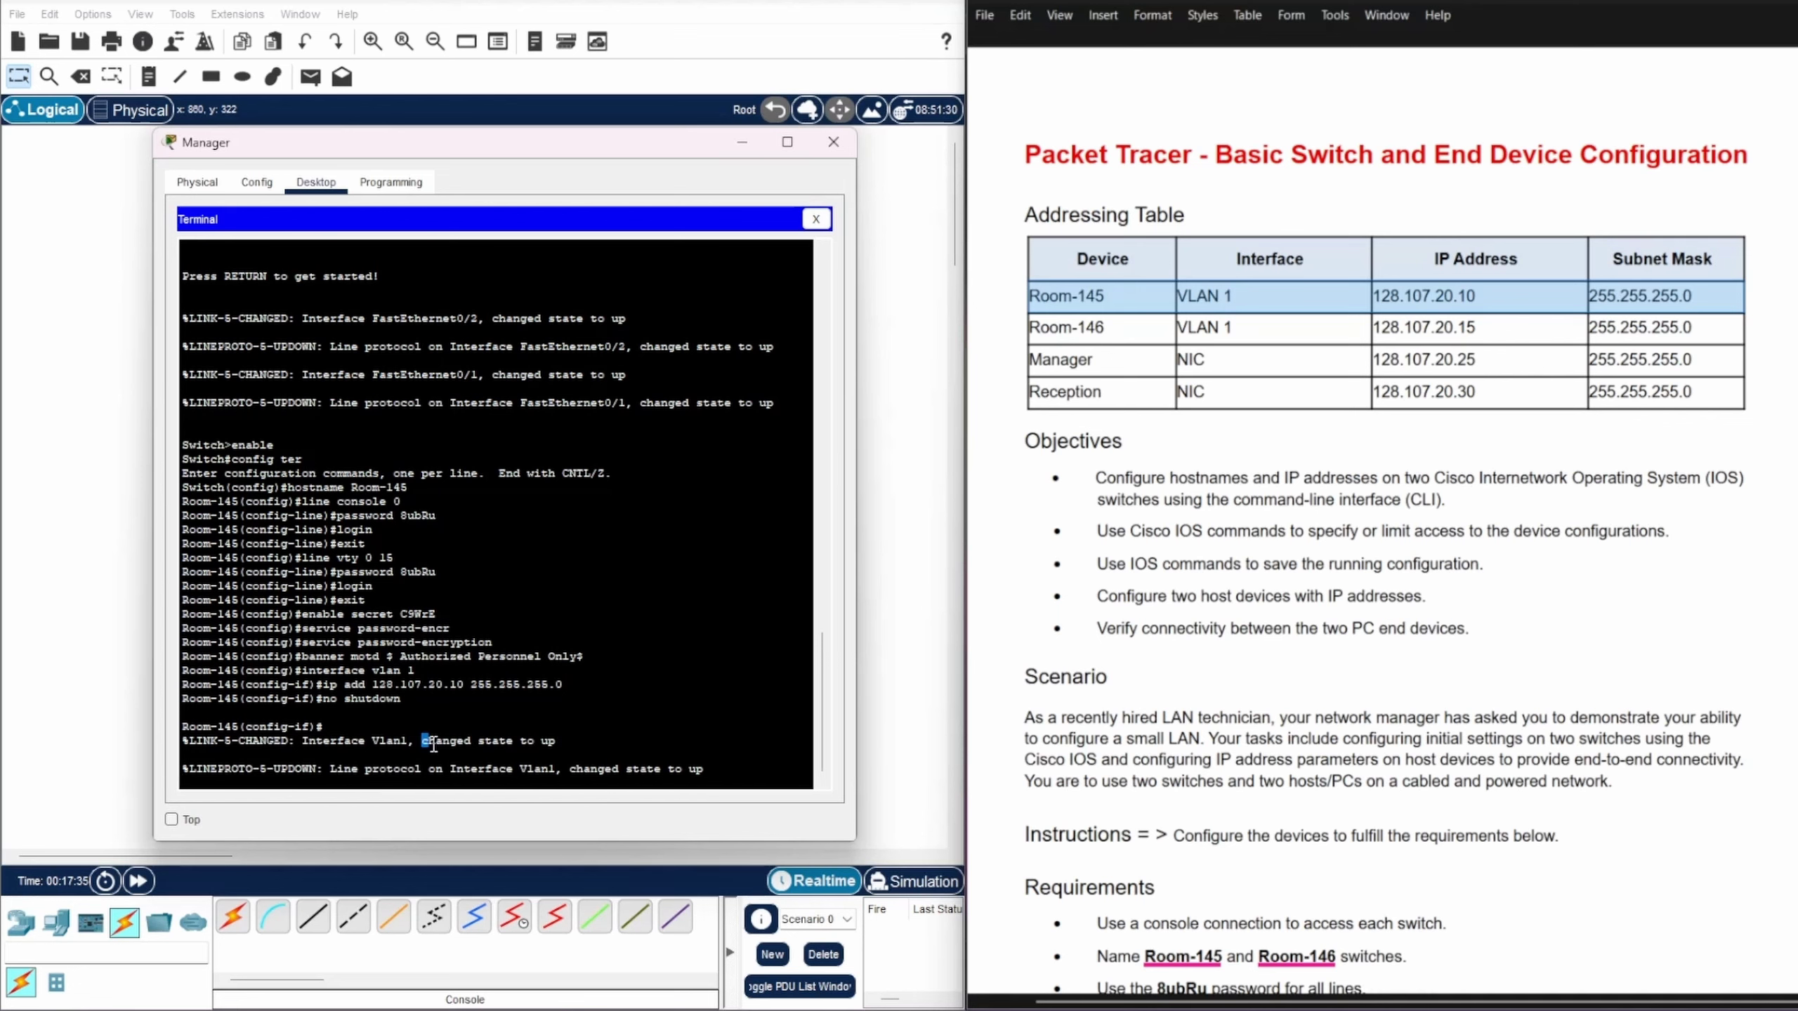
left_click_drag(423, 741, 576, 743)
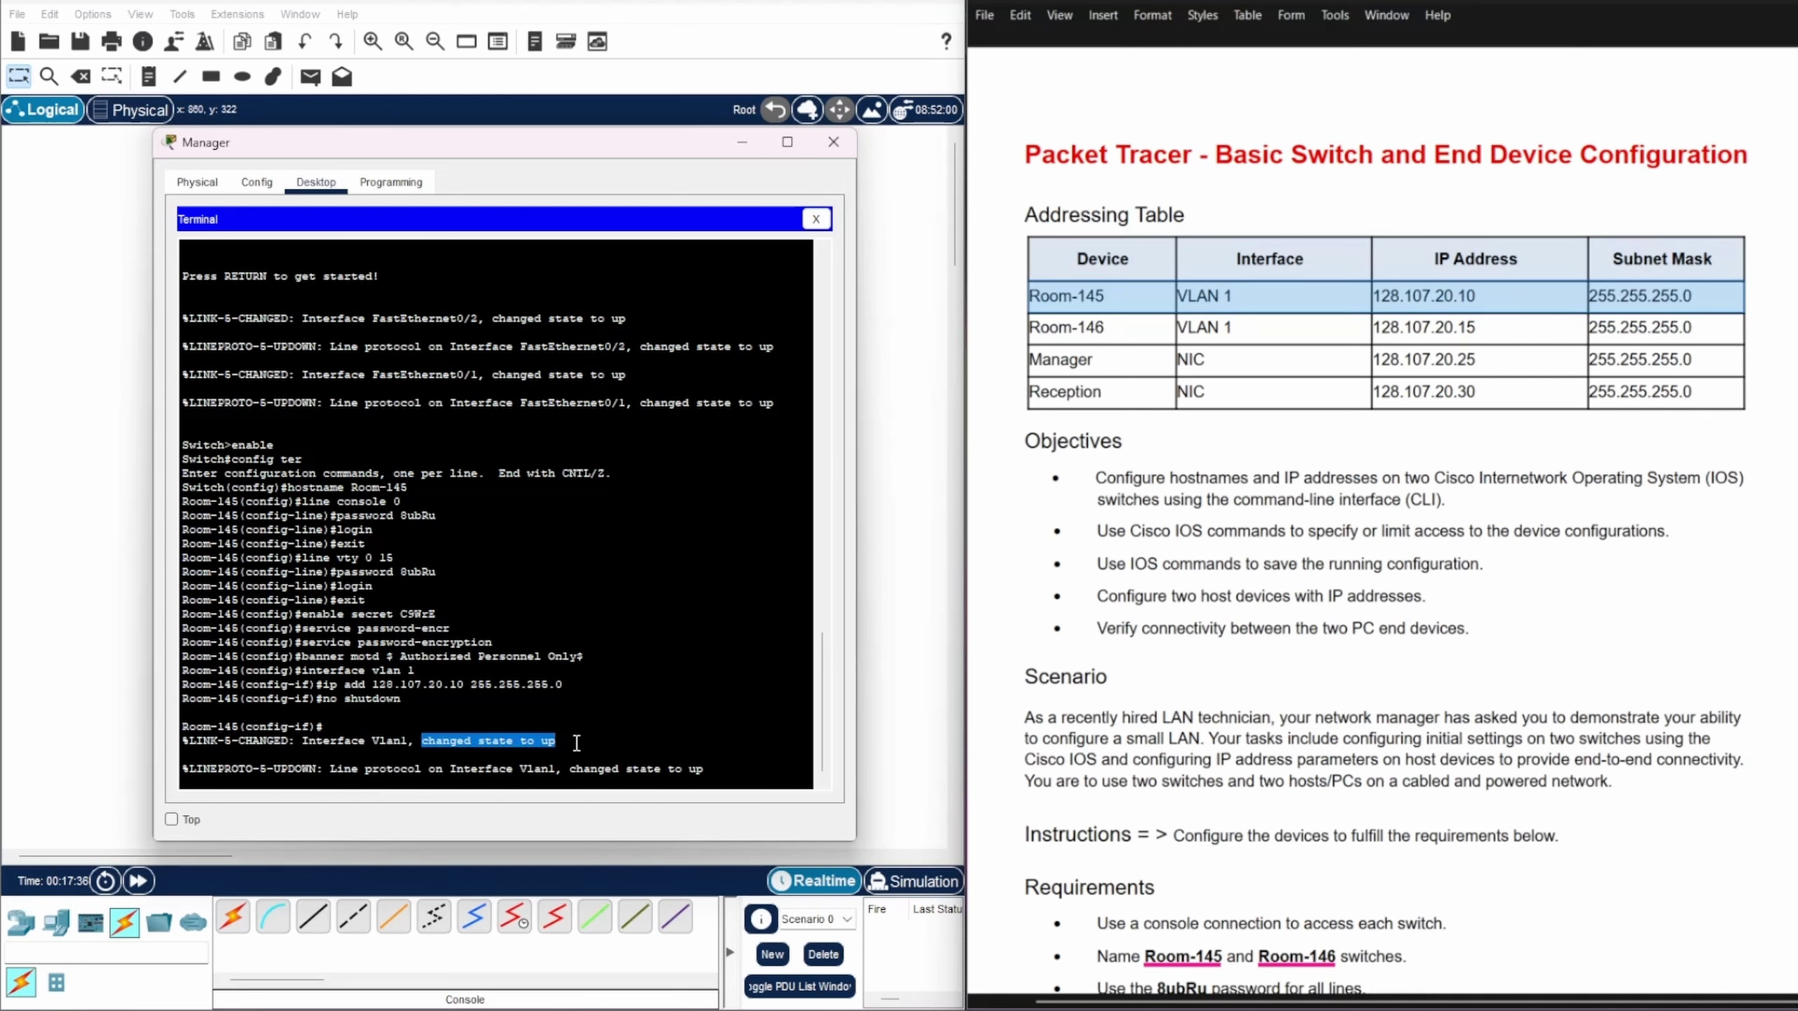
left_click(718, 765)
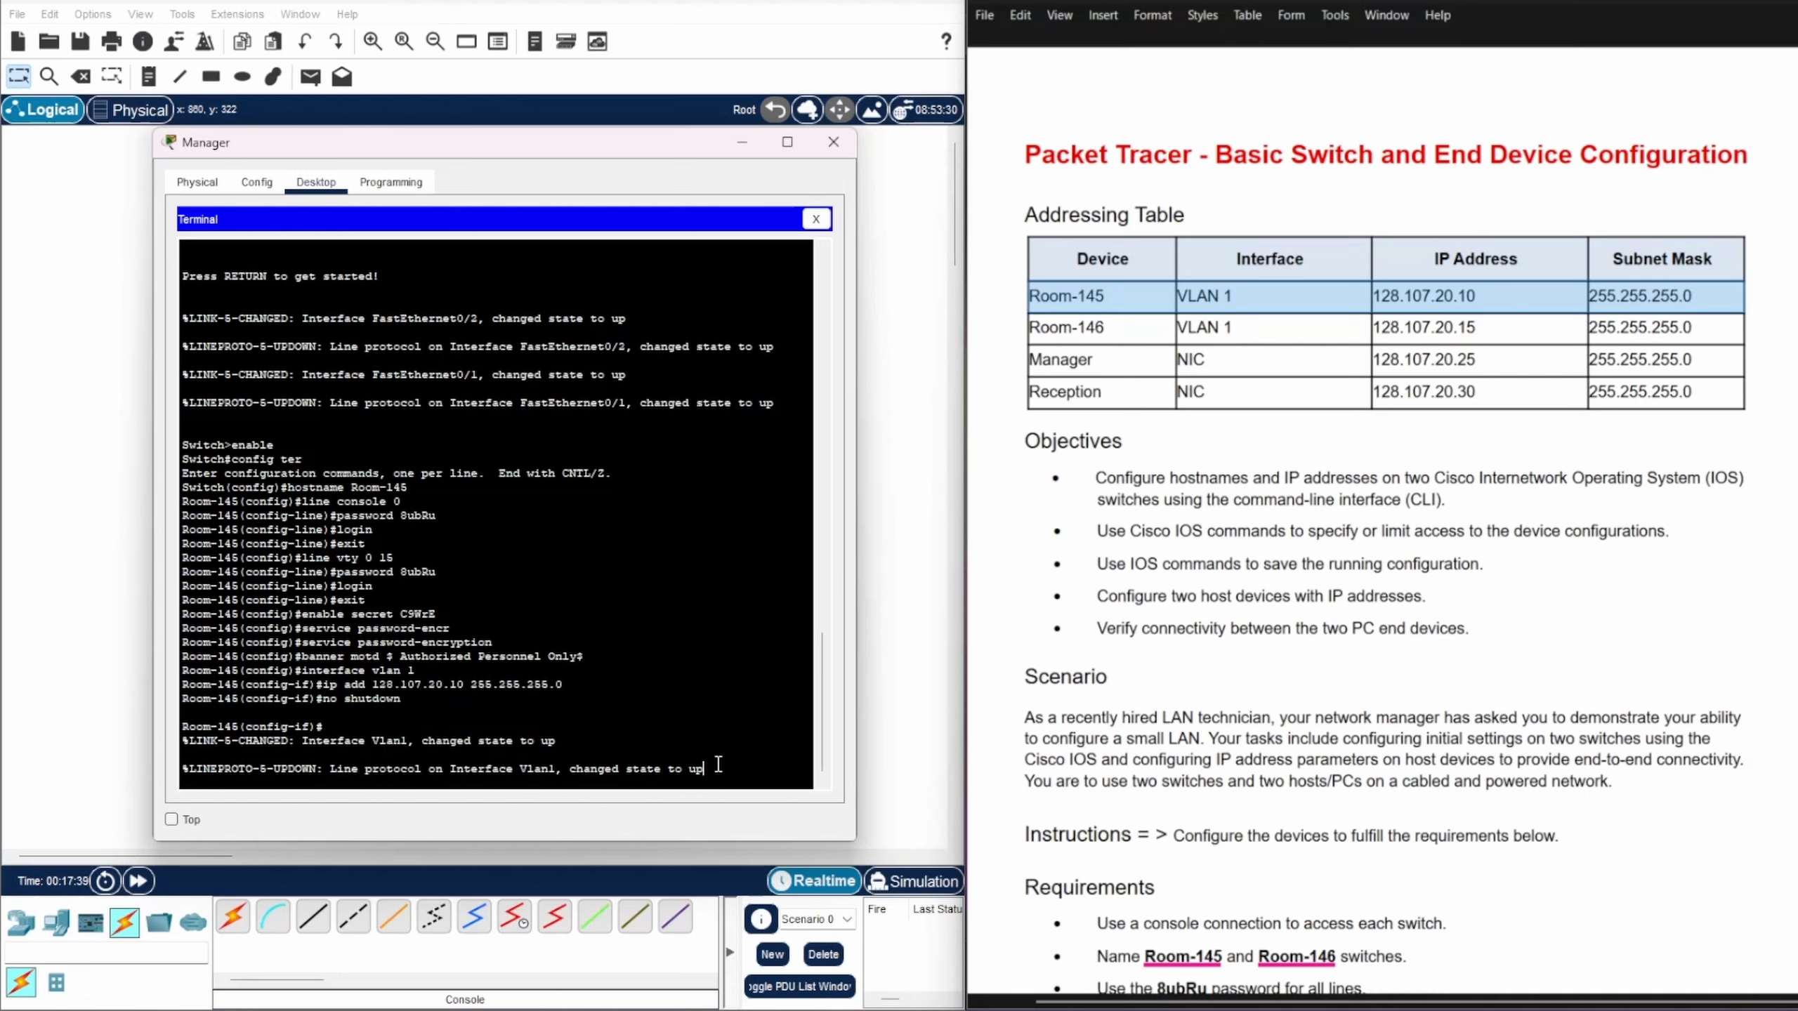
key("Return")
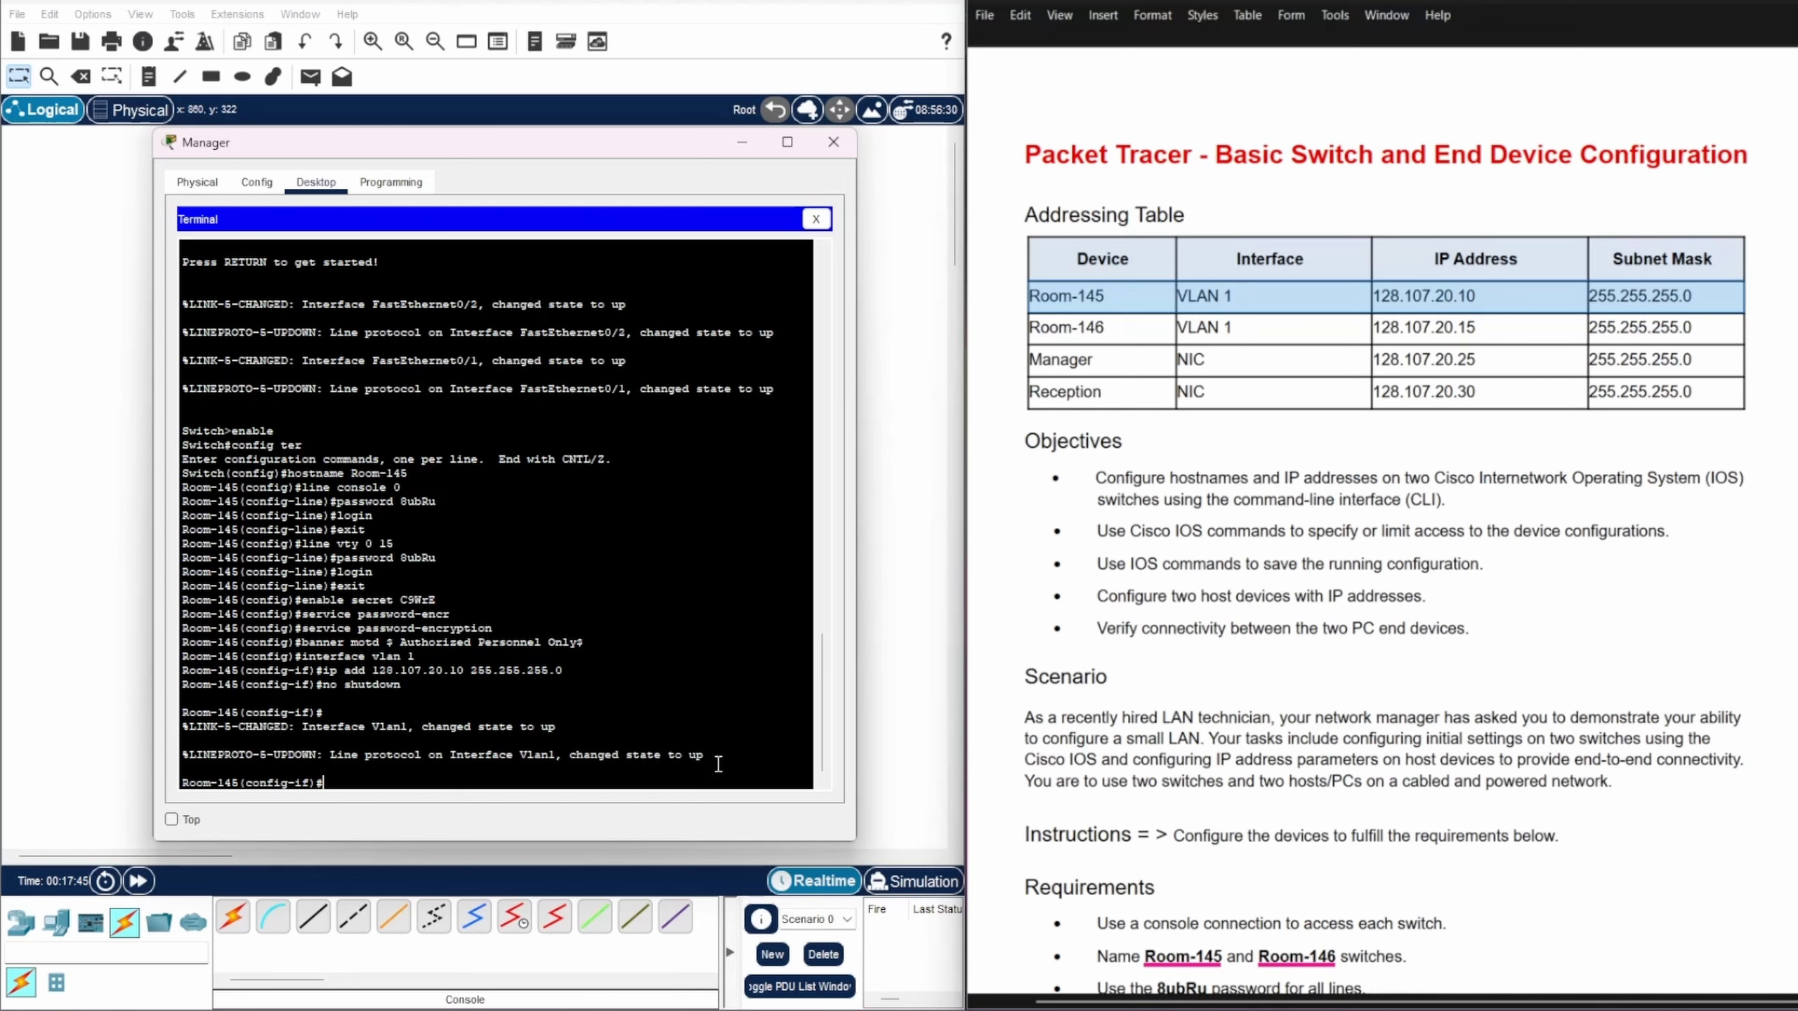
type("exit")
key("Return")
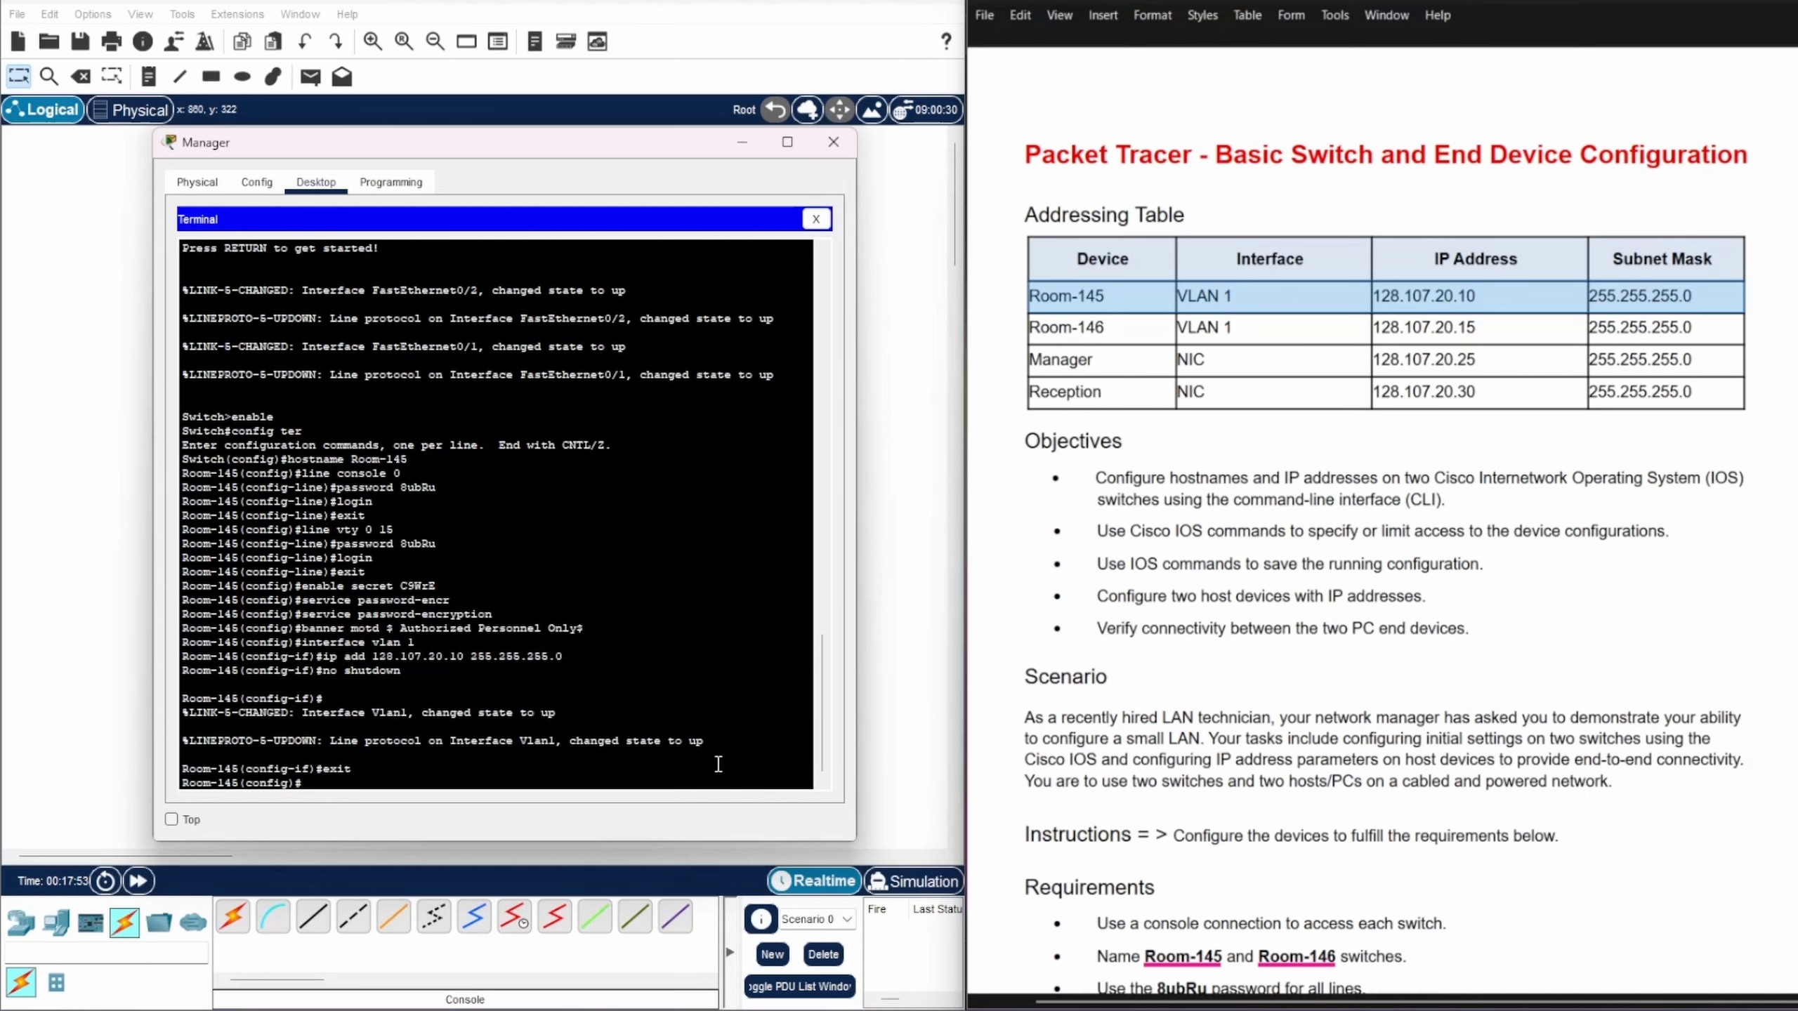
key("ctrl+z")
key("Return")
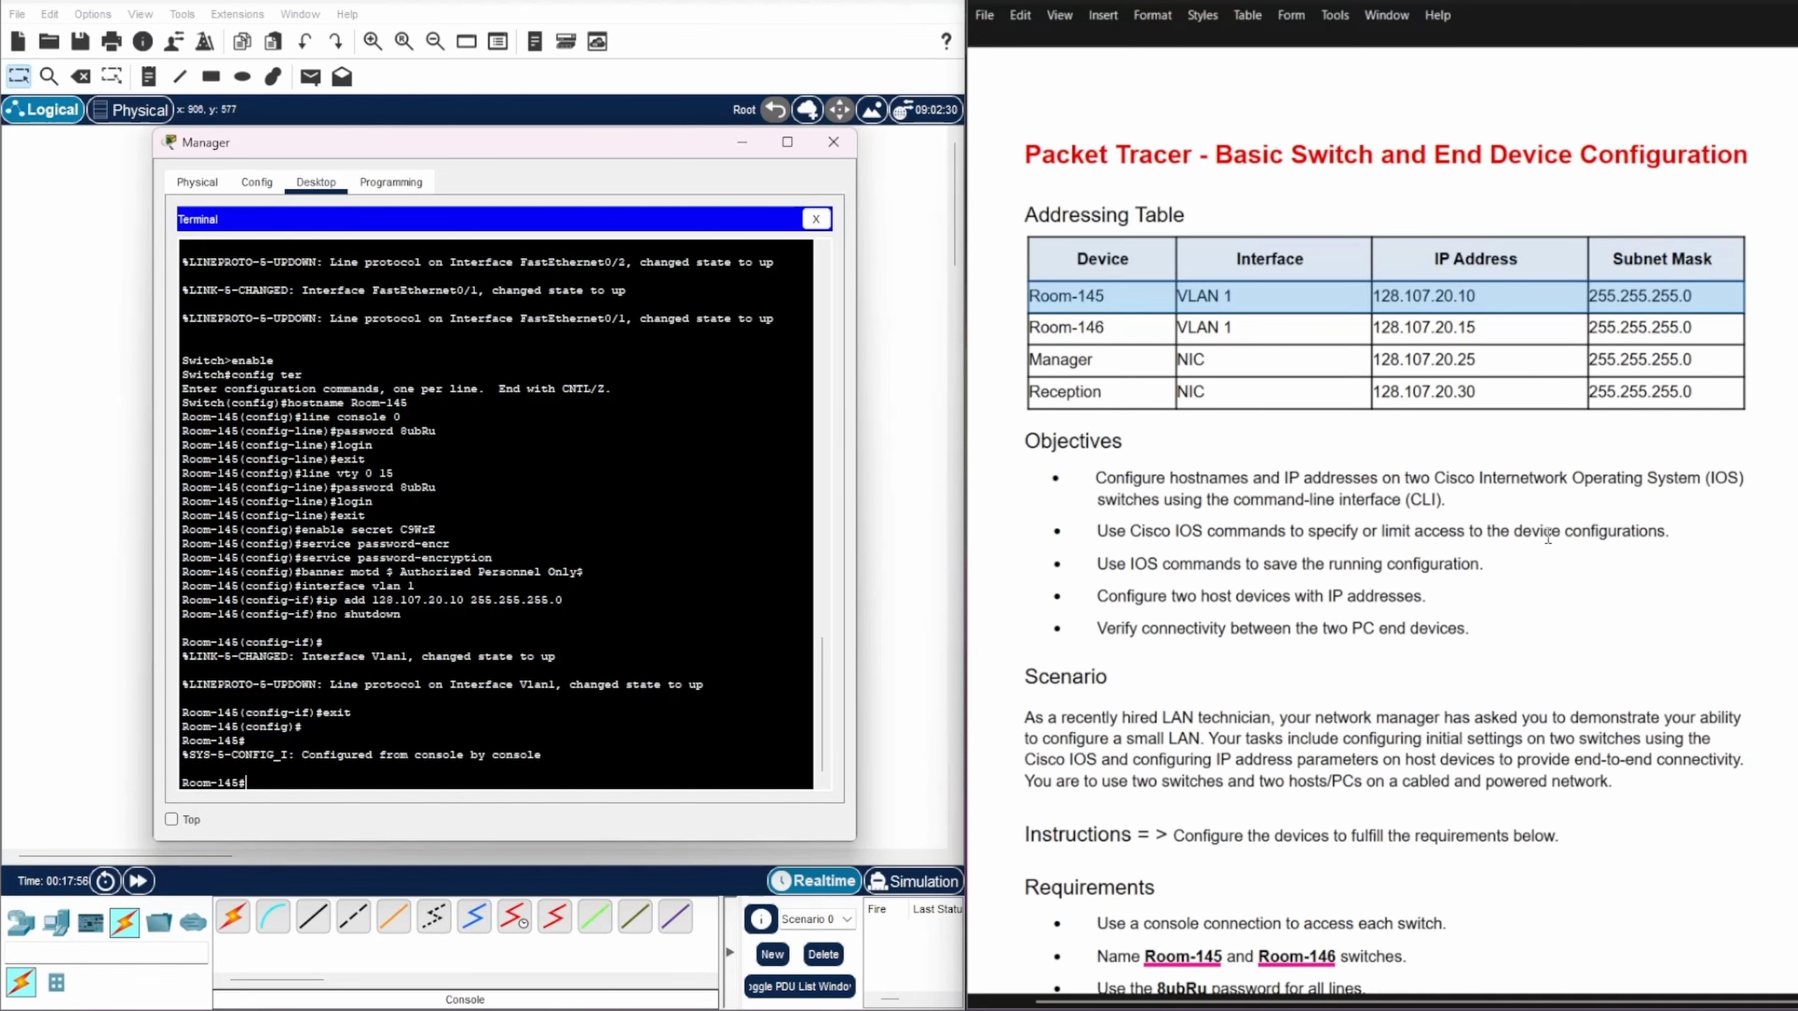
Step: Save the running configuration to startup-config with cop r st, keeping the default file name
scroll(1538, 536, "down", 5)
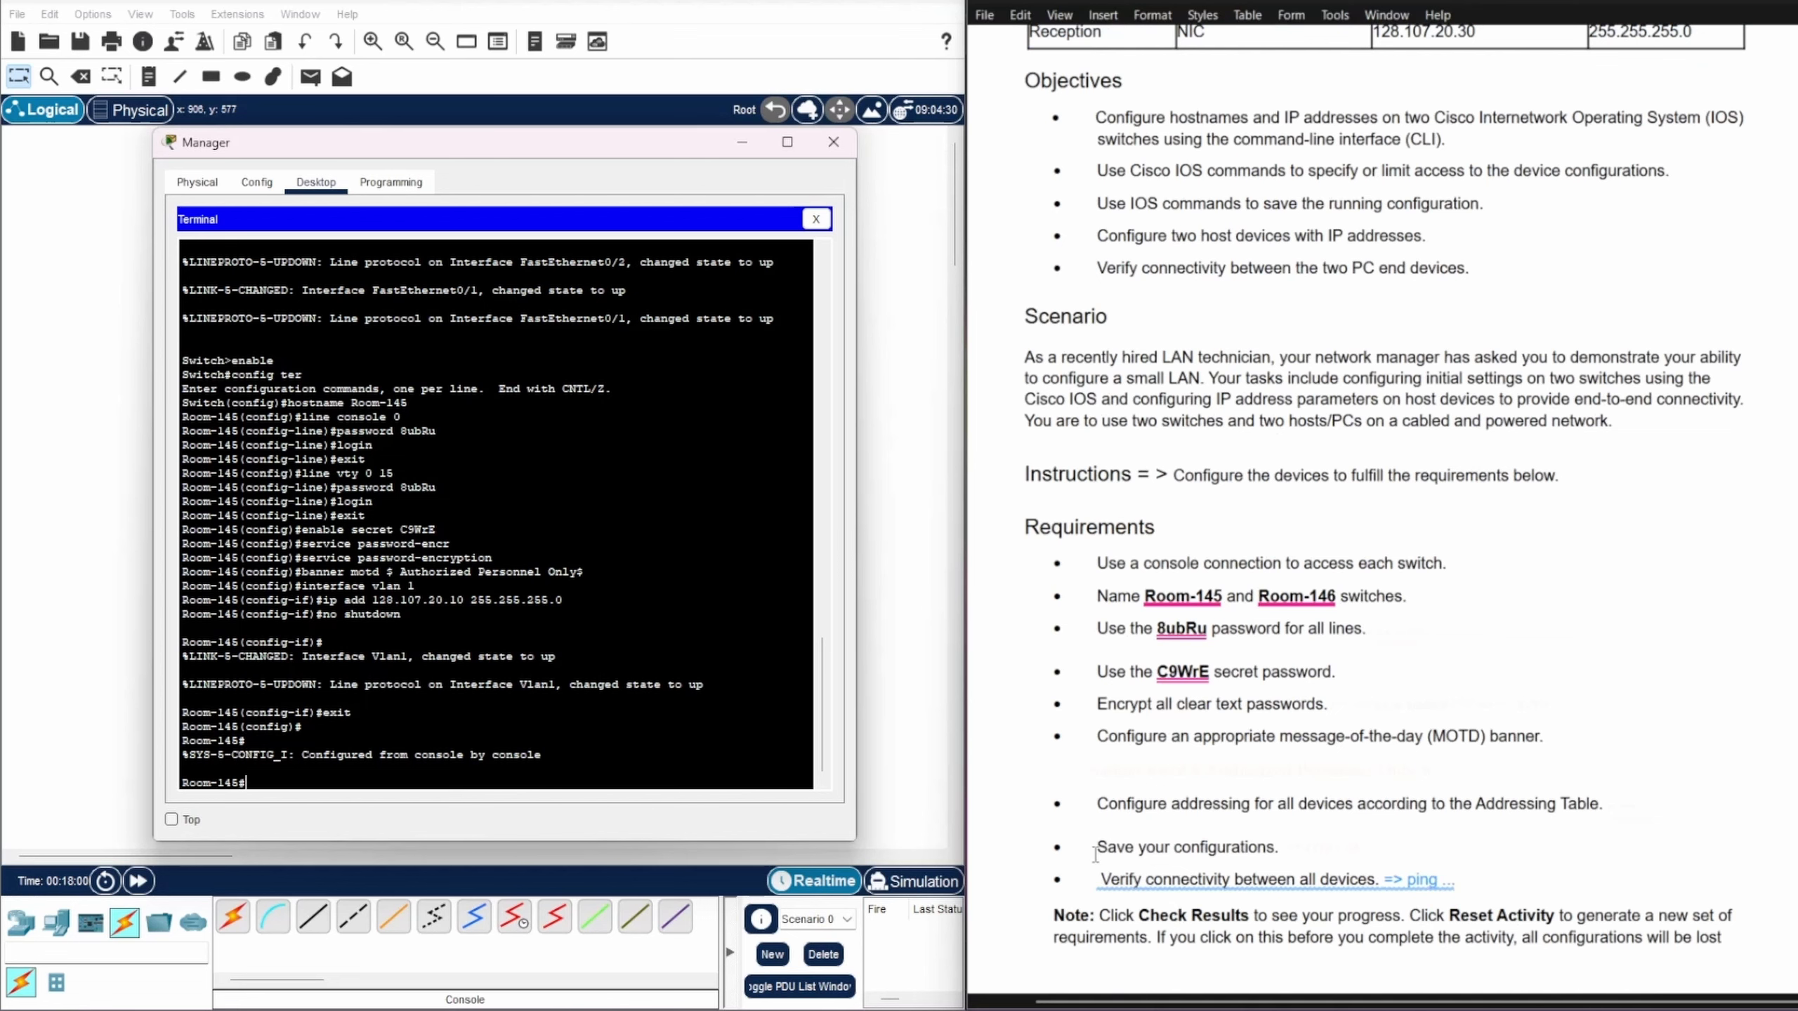
left_click_drag(1095, 851, 1282, 852)
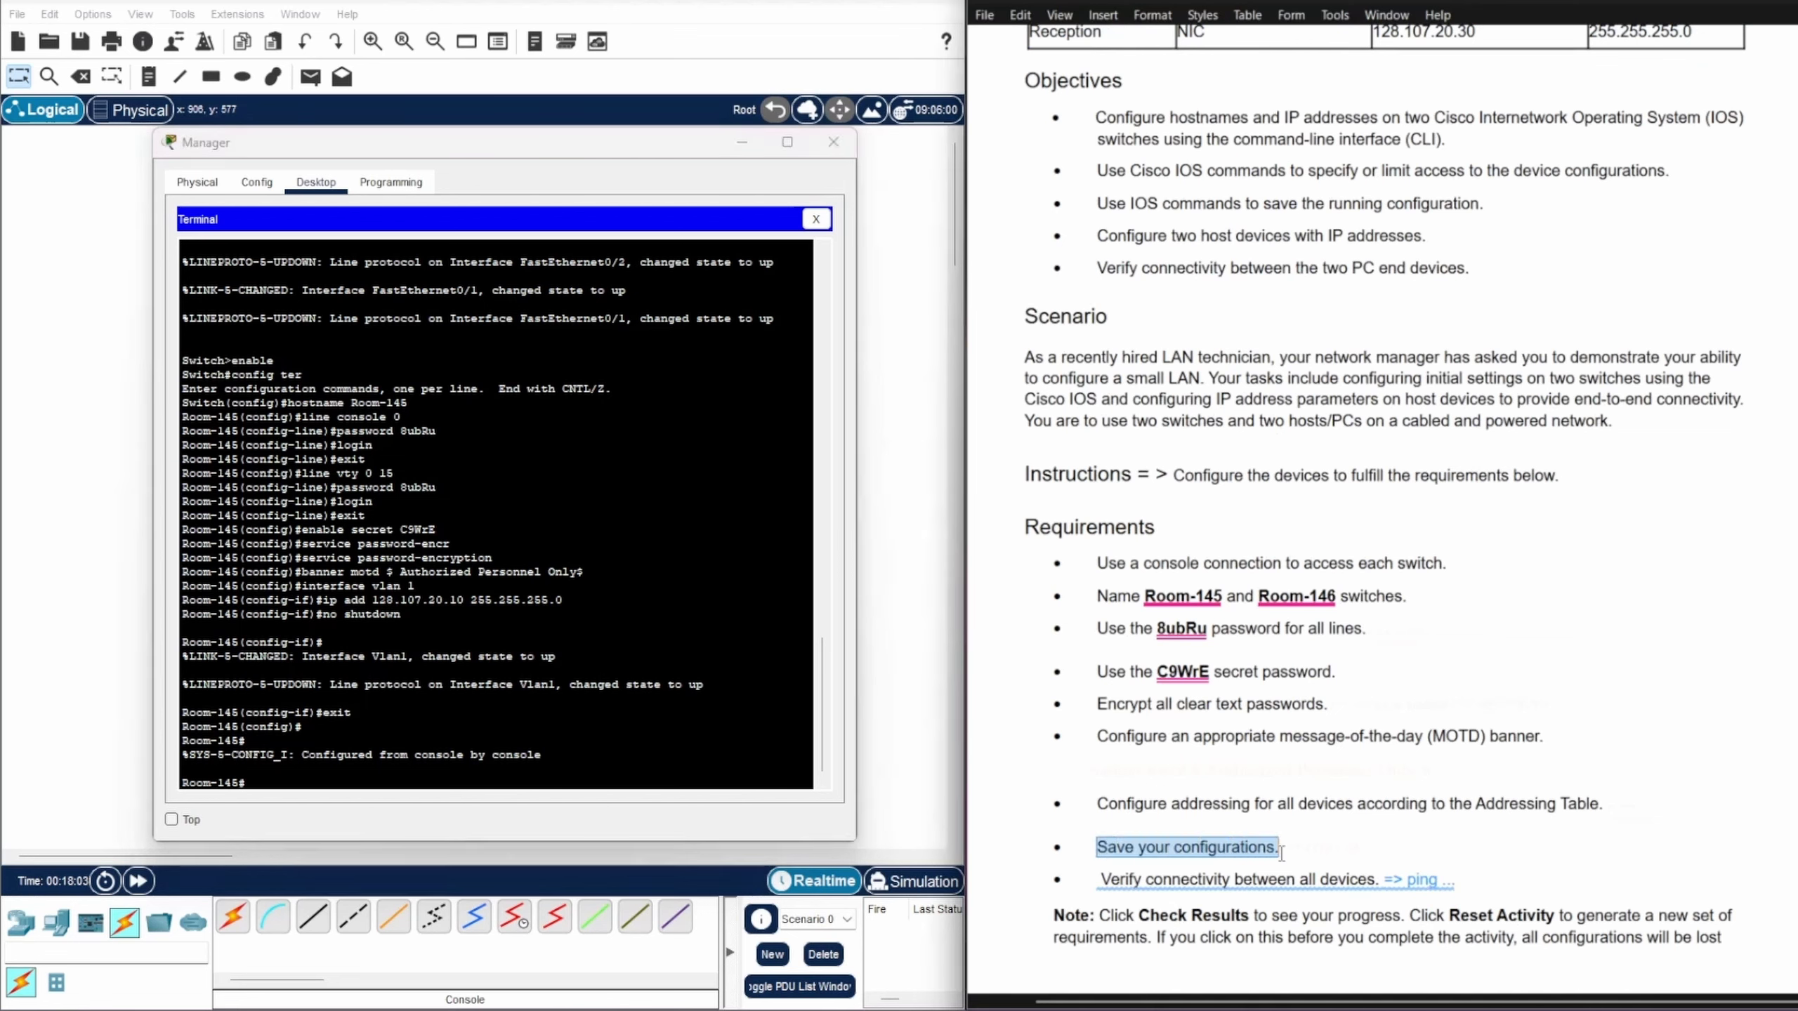
left_click(261, 782)
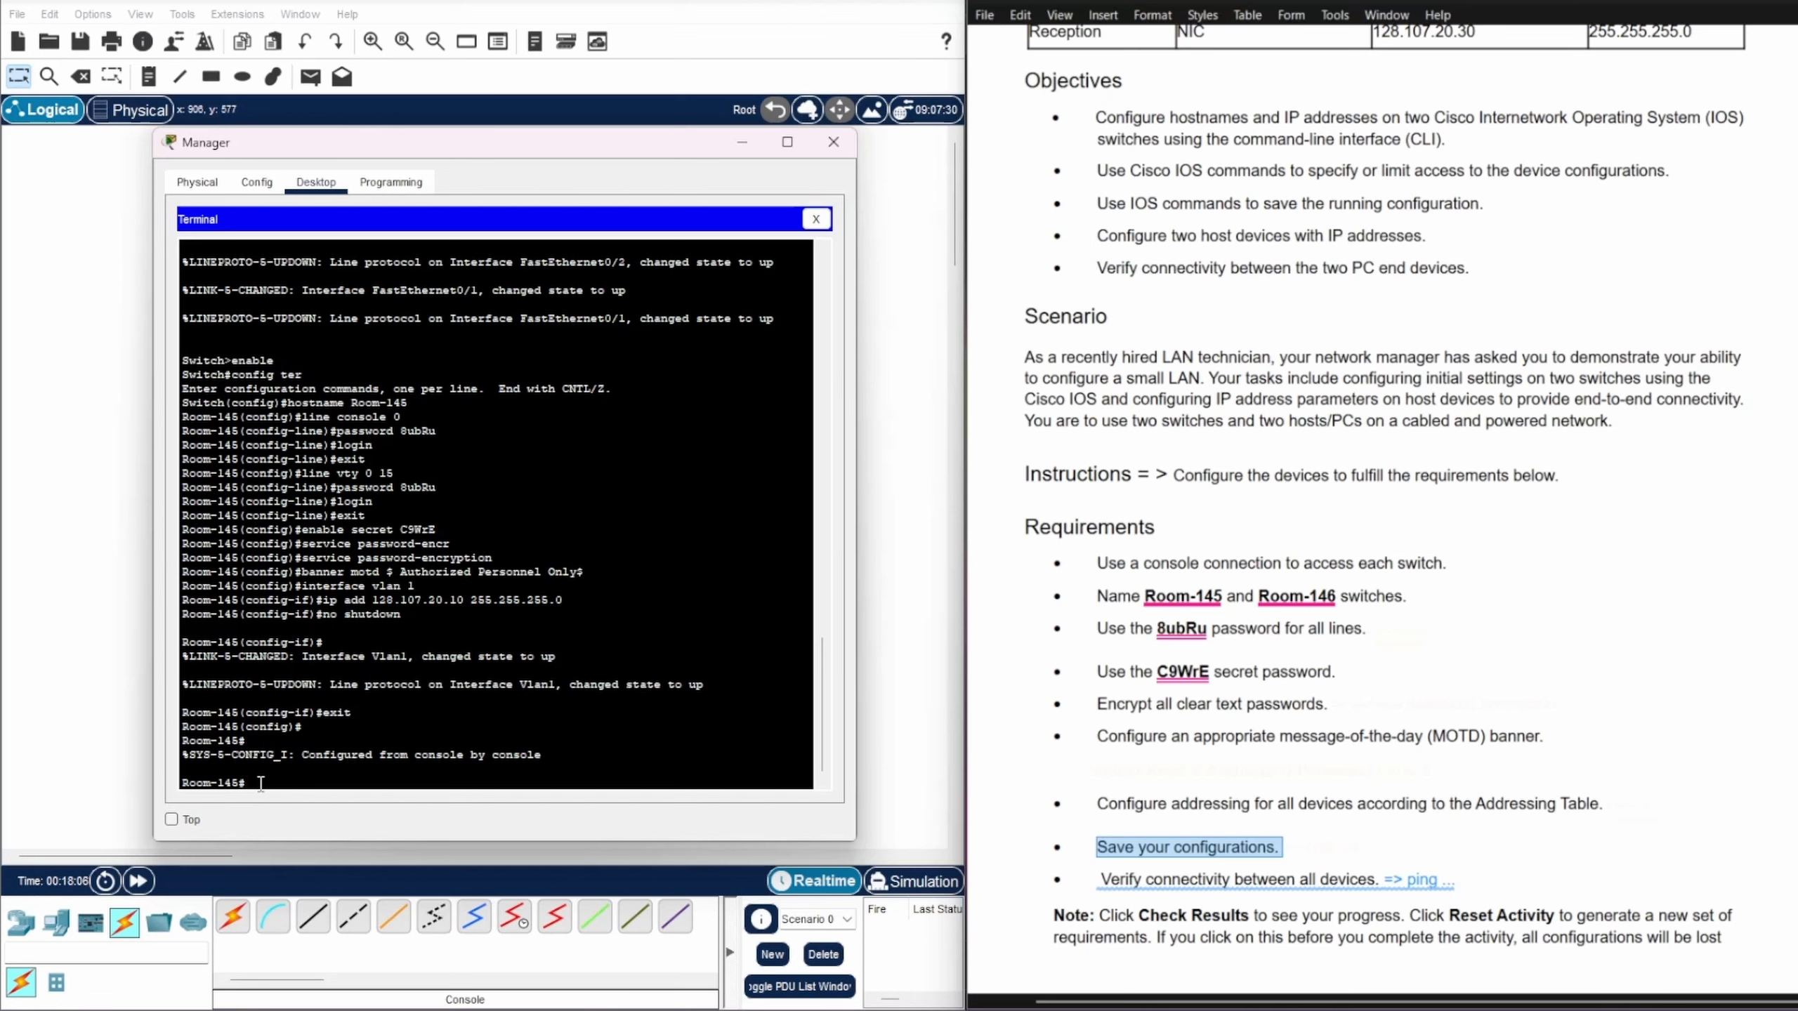
type("cop r st")
key("Return")
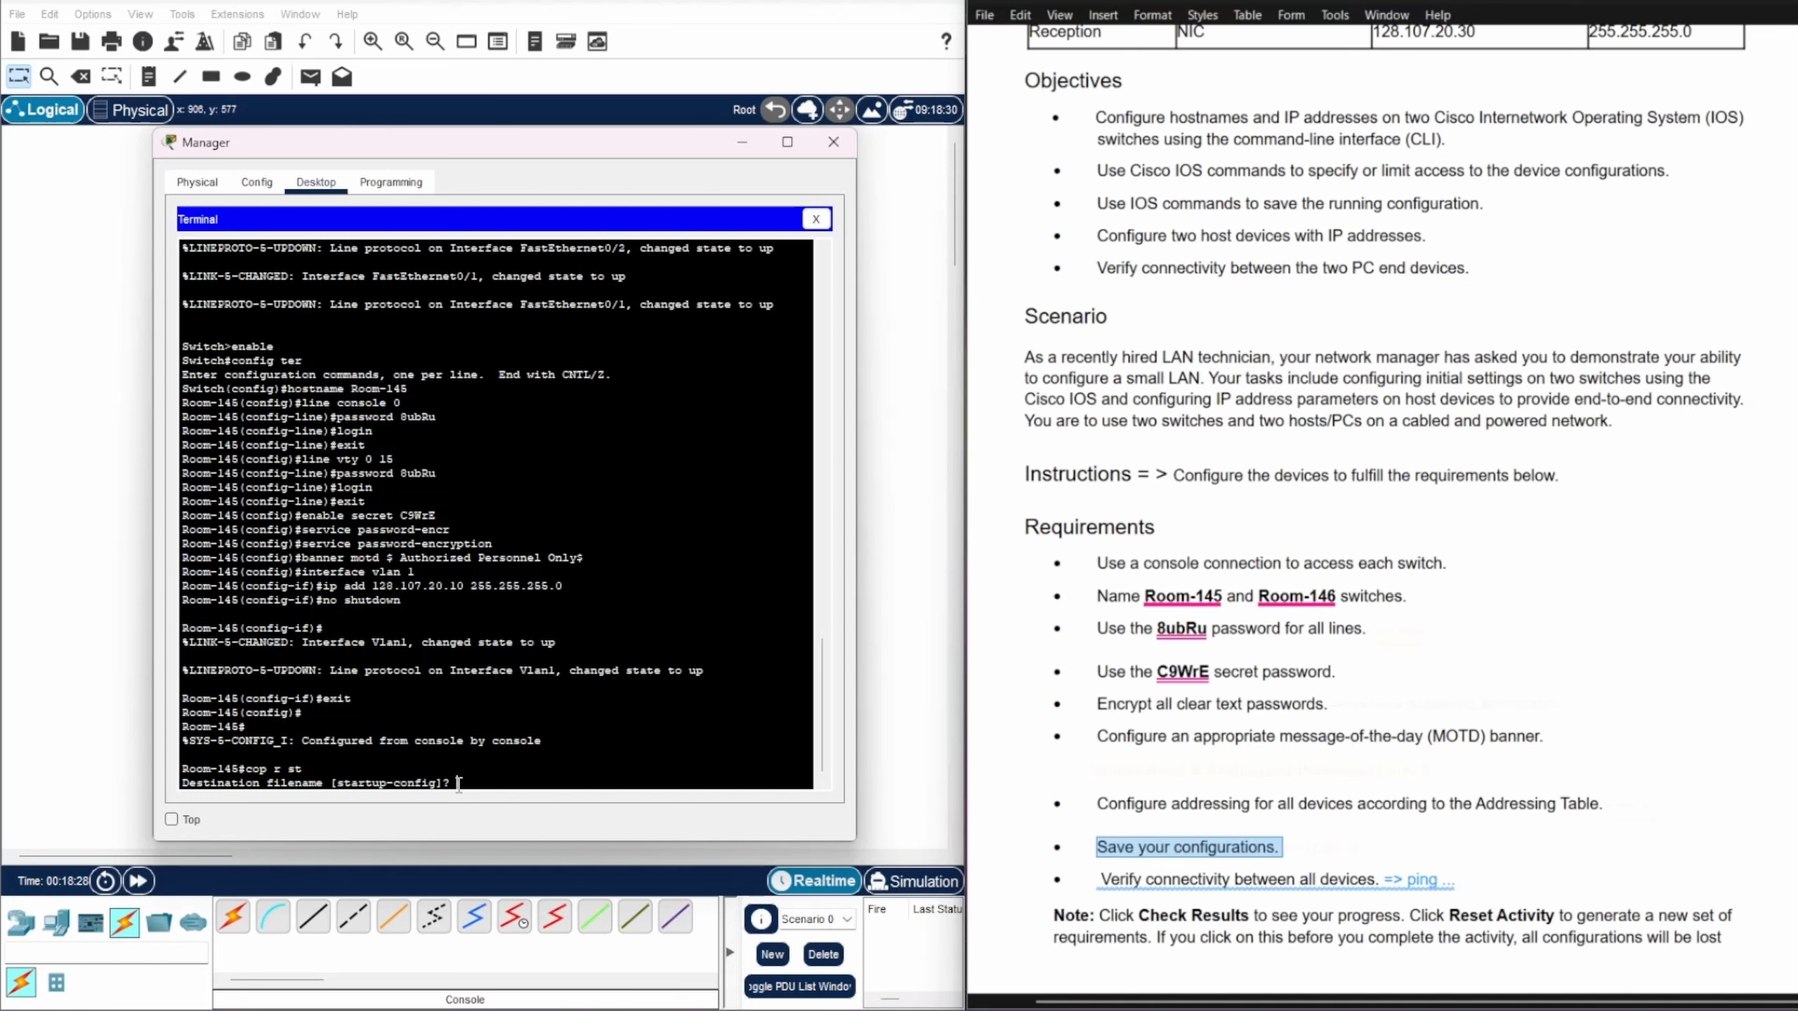
key("Return")
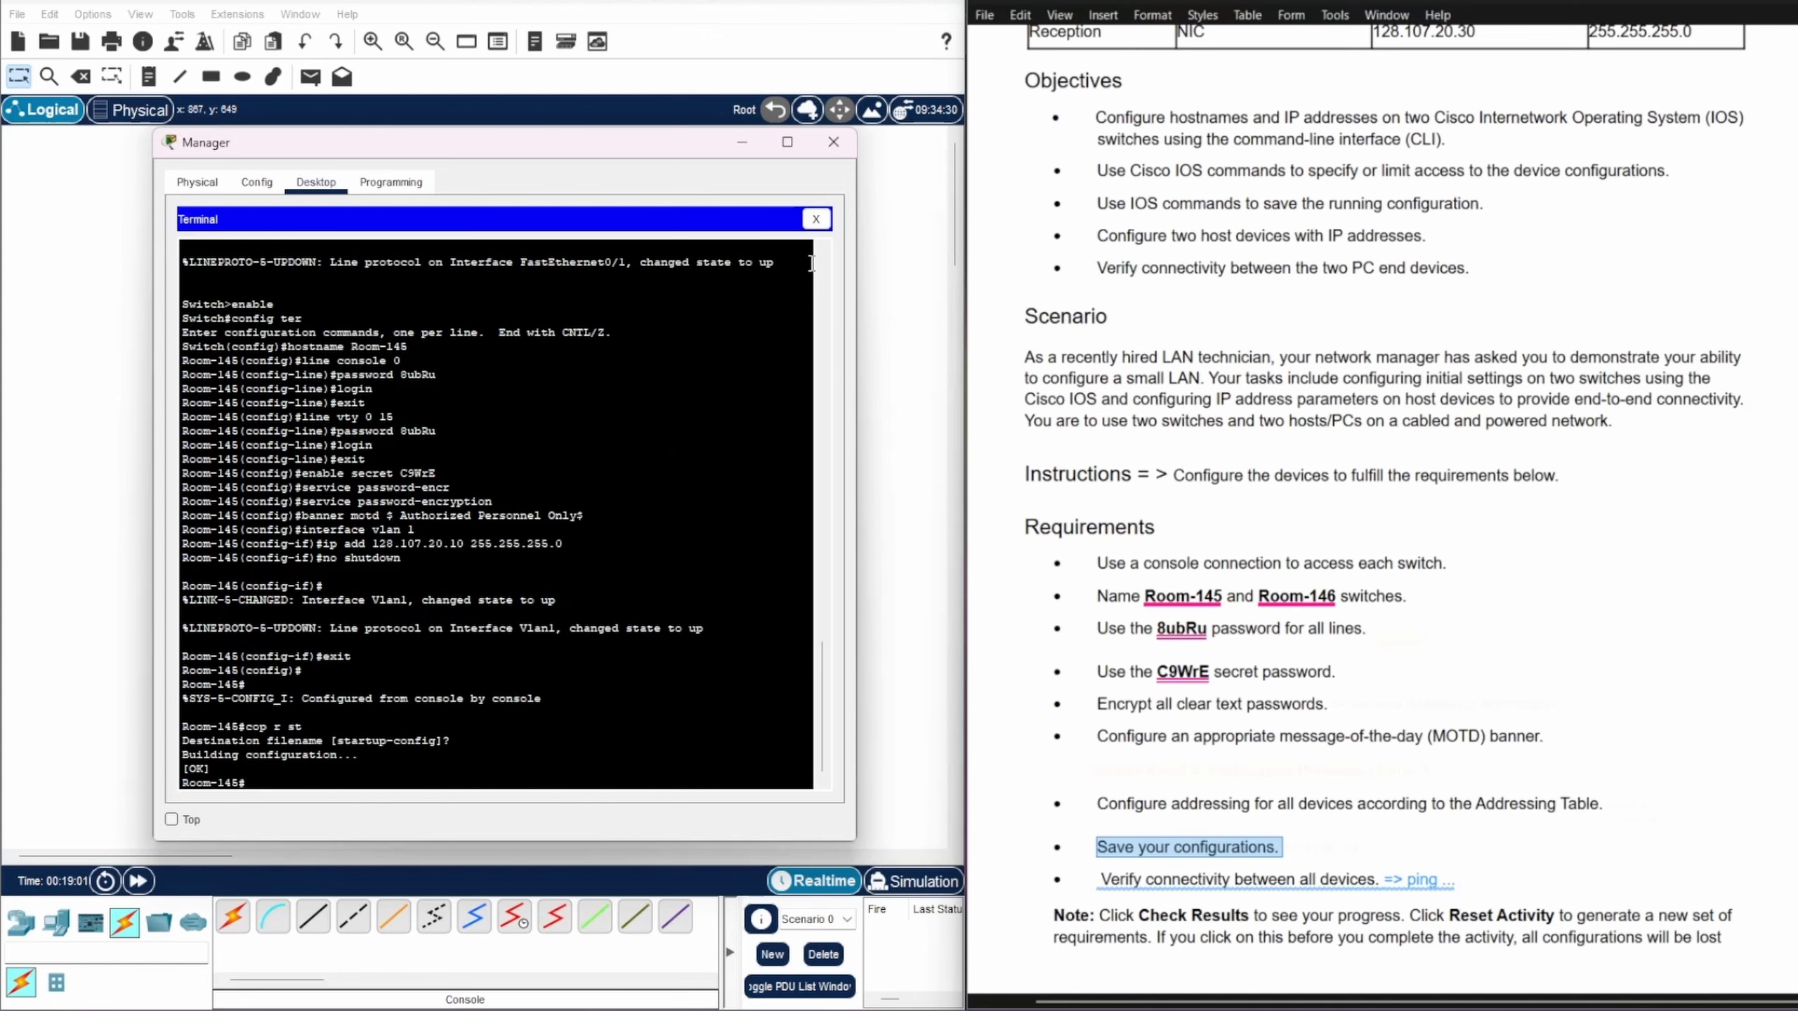
Step: Open Manager's IP Configuration and enter IPv4 address 128.107.20.25
left_click(816, 220)
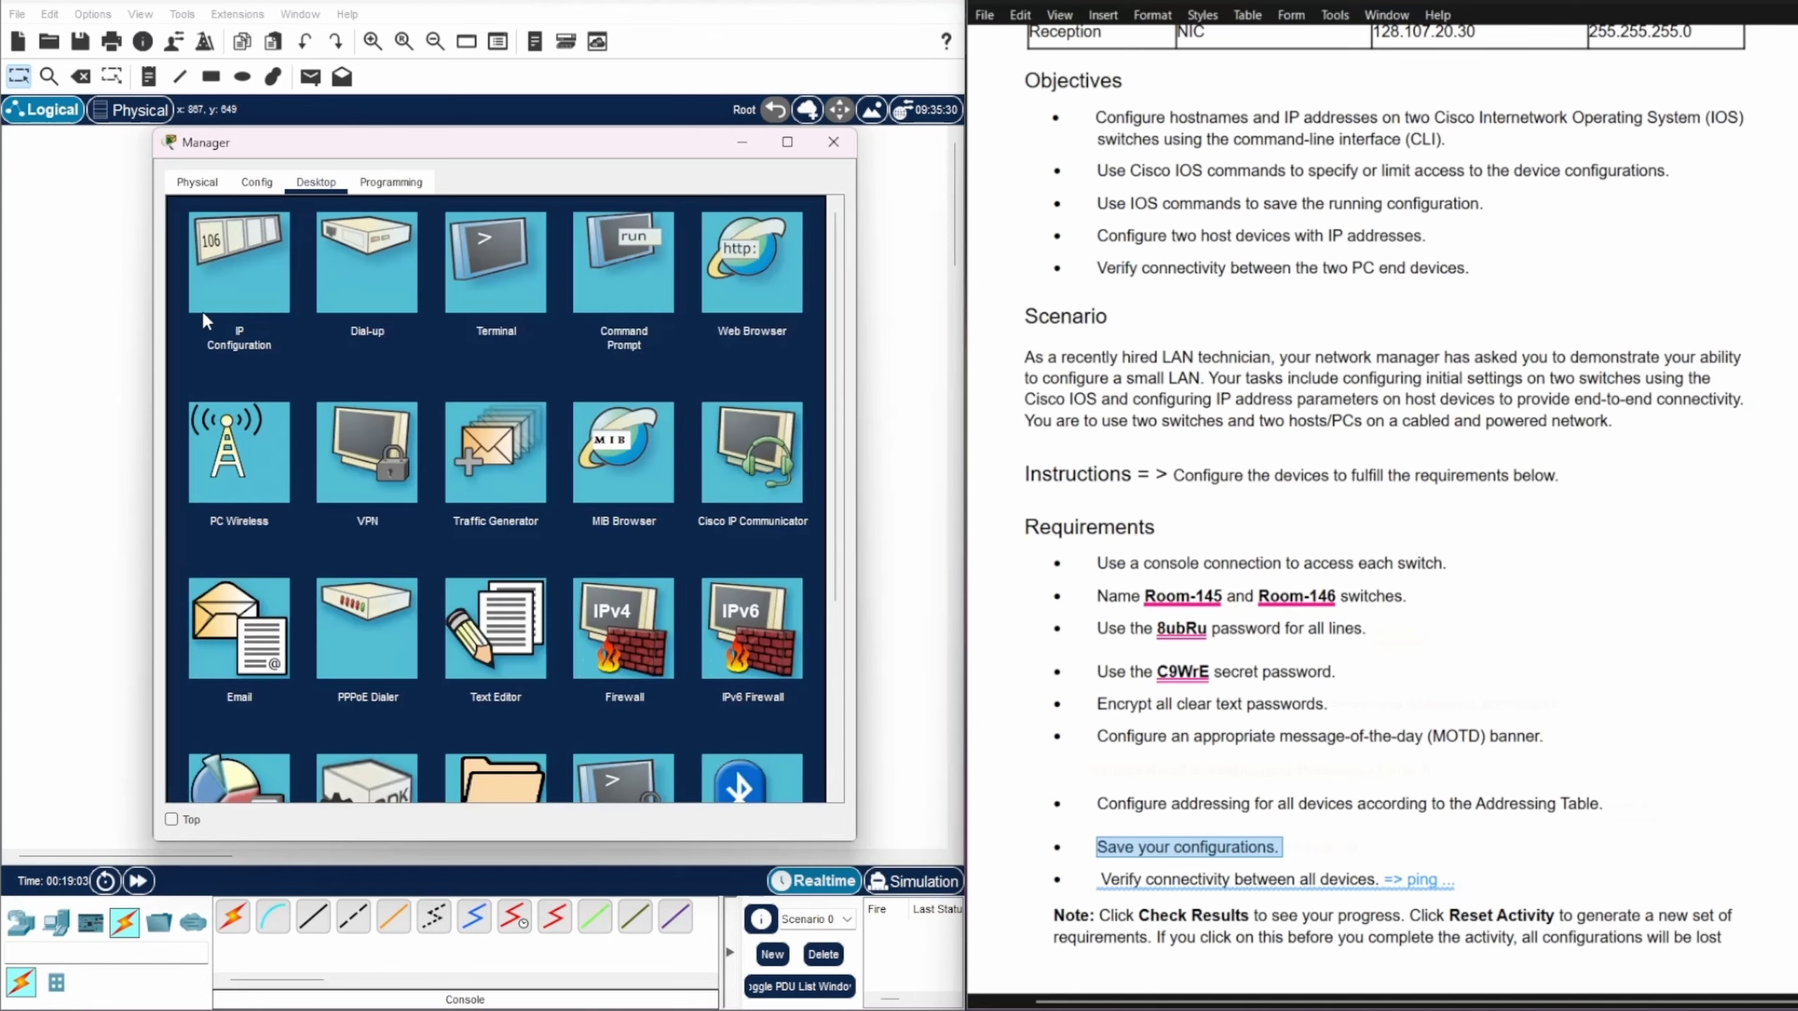
left_click(223, 279)
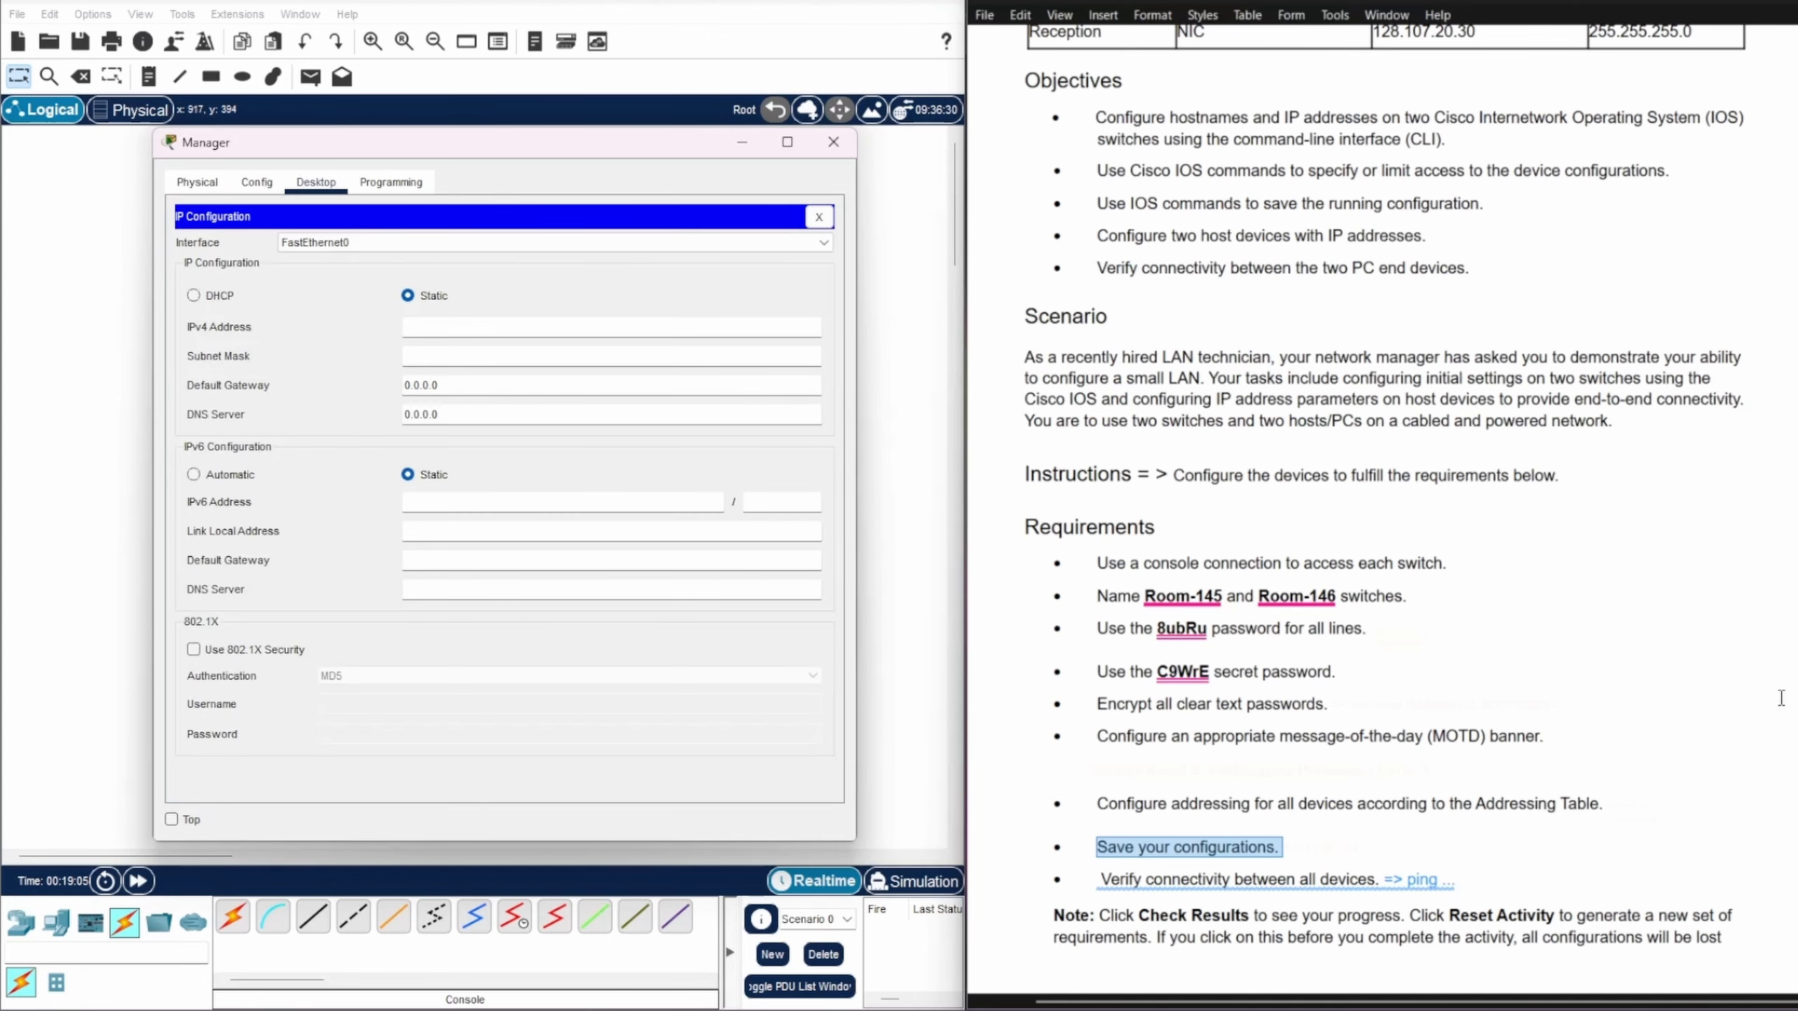
scroll(1781, 698, "up", 3)
scroll(1781, 697, "up", 3)
scroll(1778, 688, "down", 1)
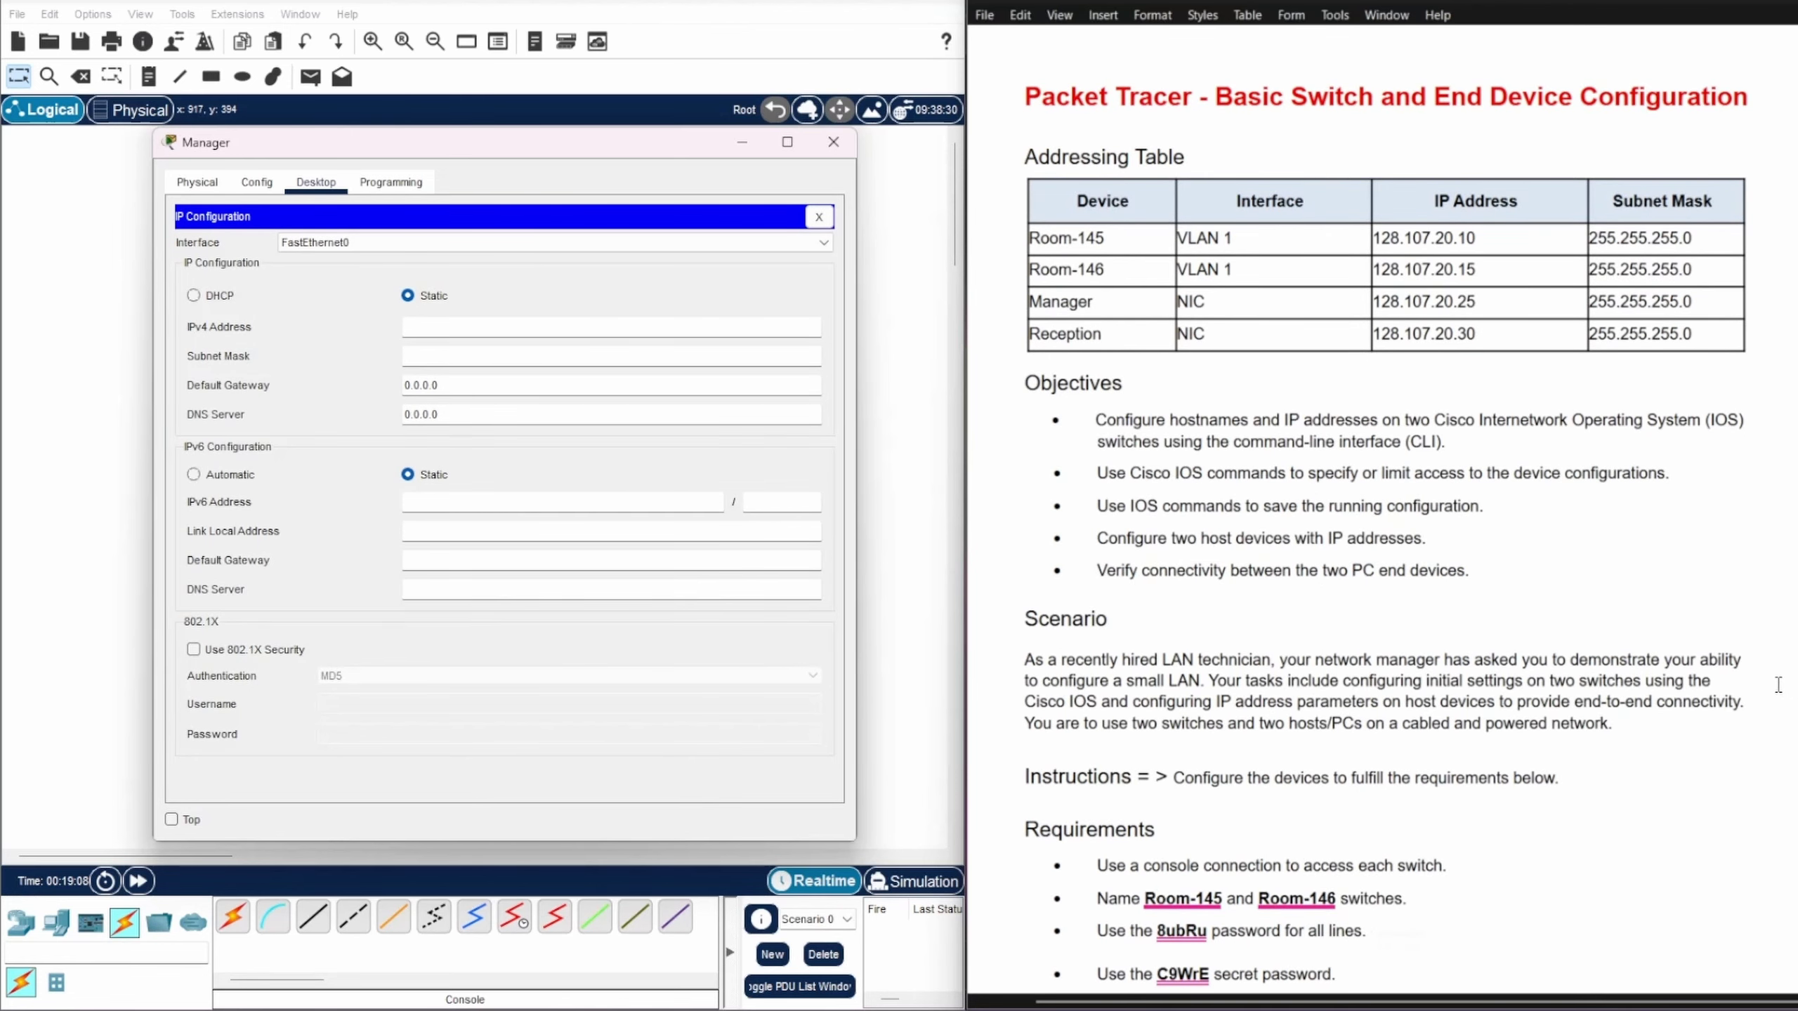
scroll(1778, 685, "down", 1)
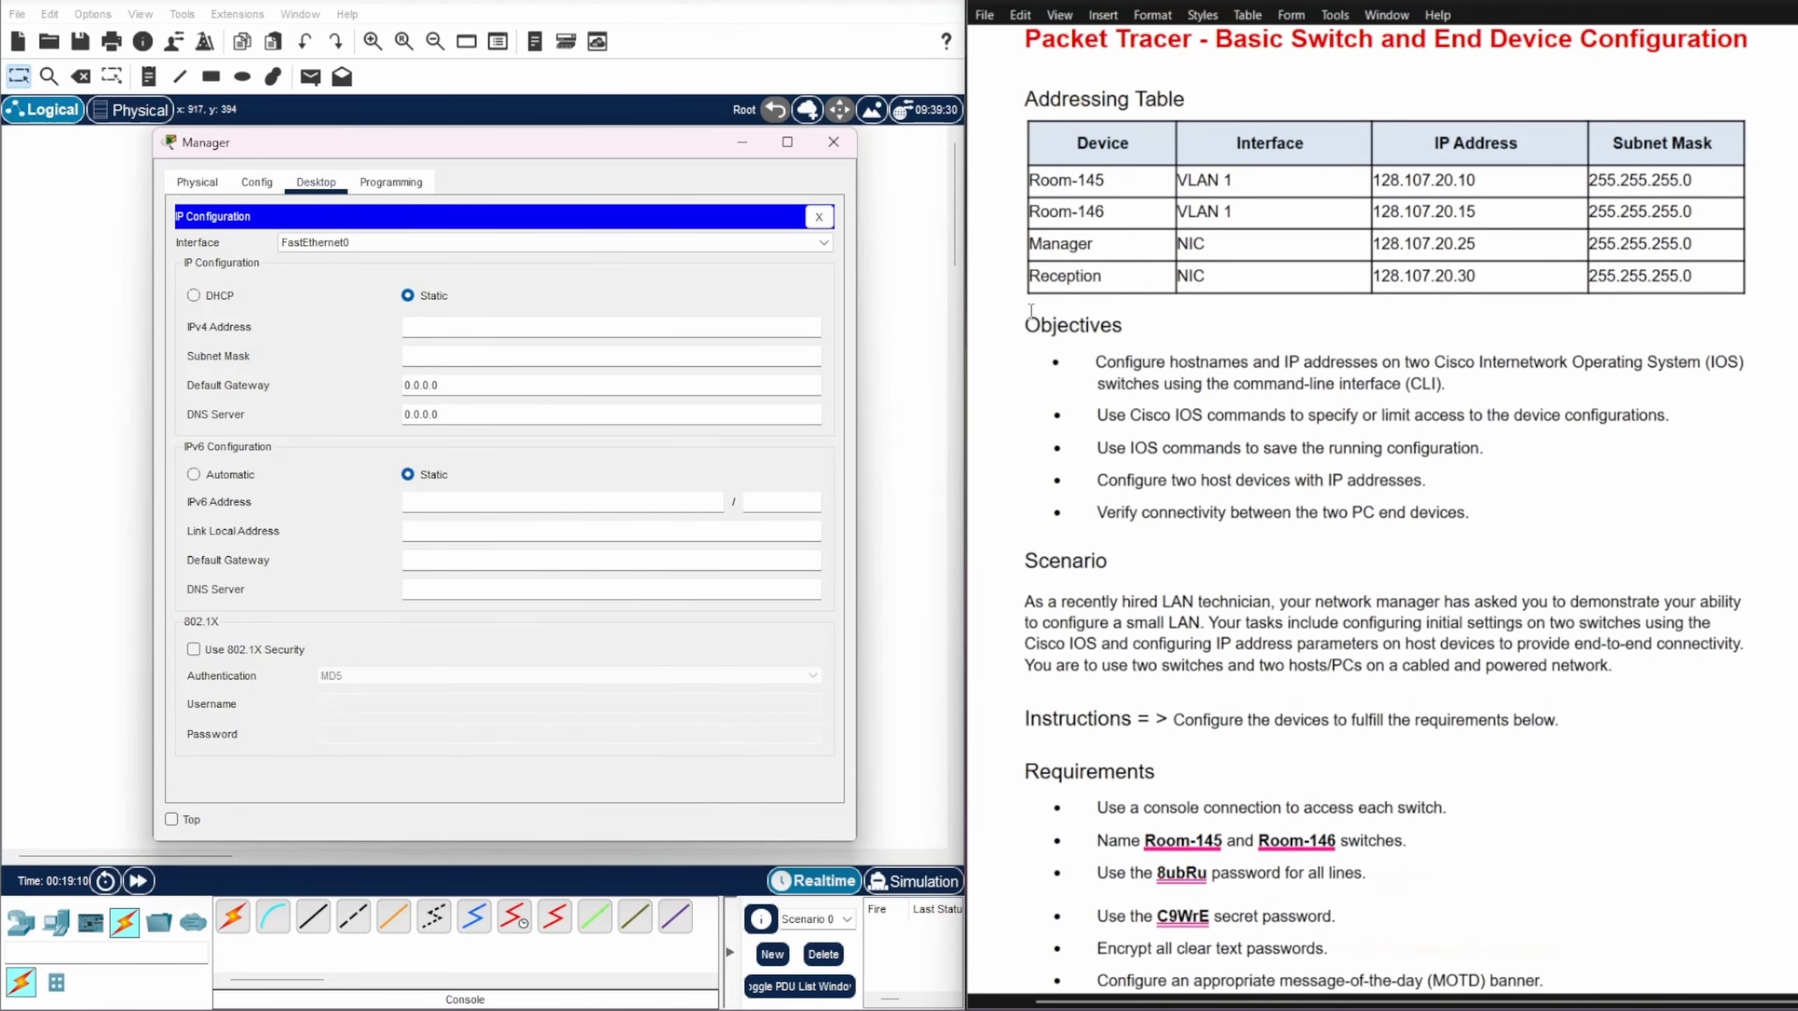
left_click(994, 243)
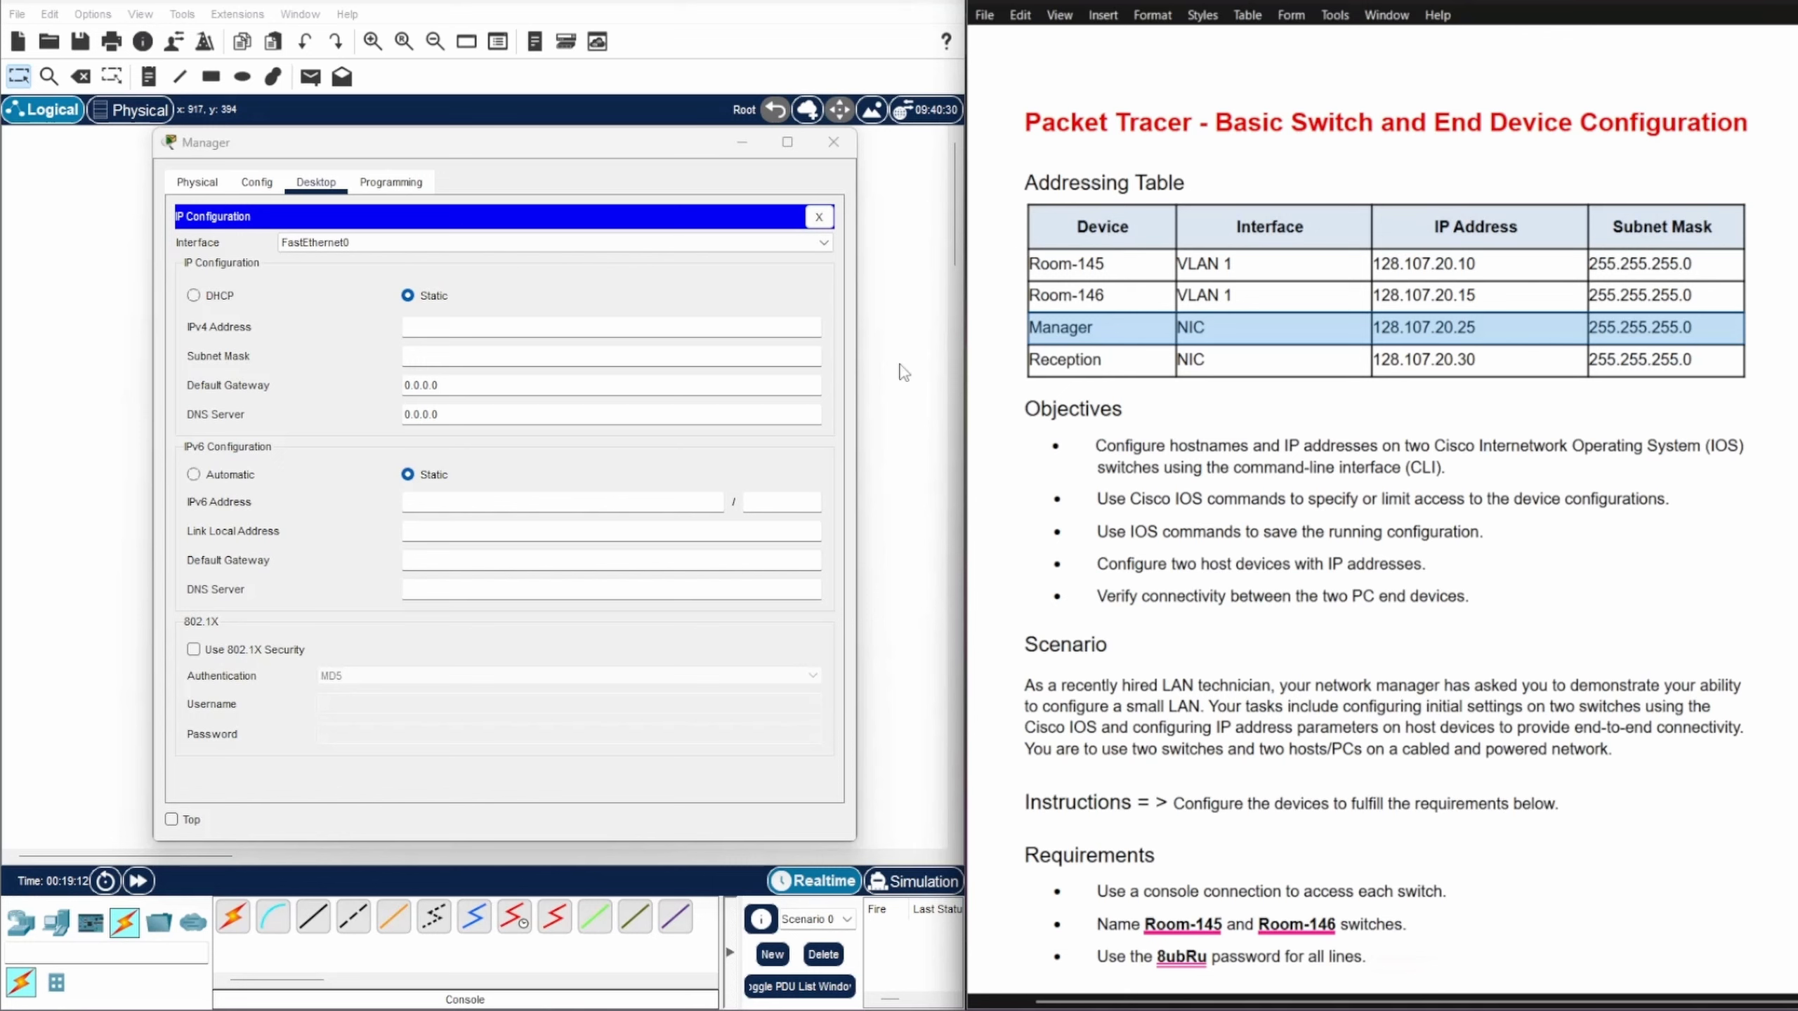
left_click(412, 327)
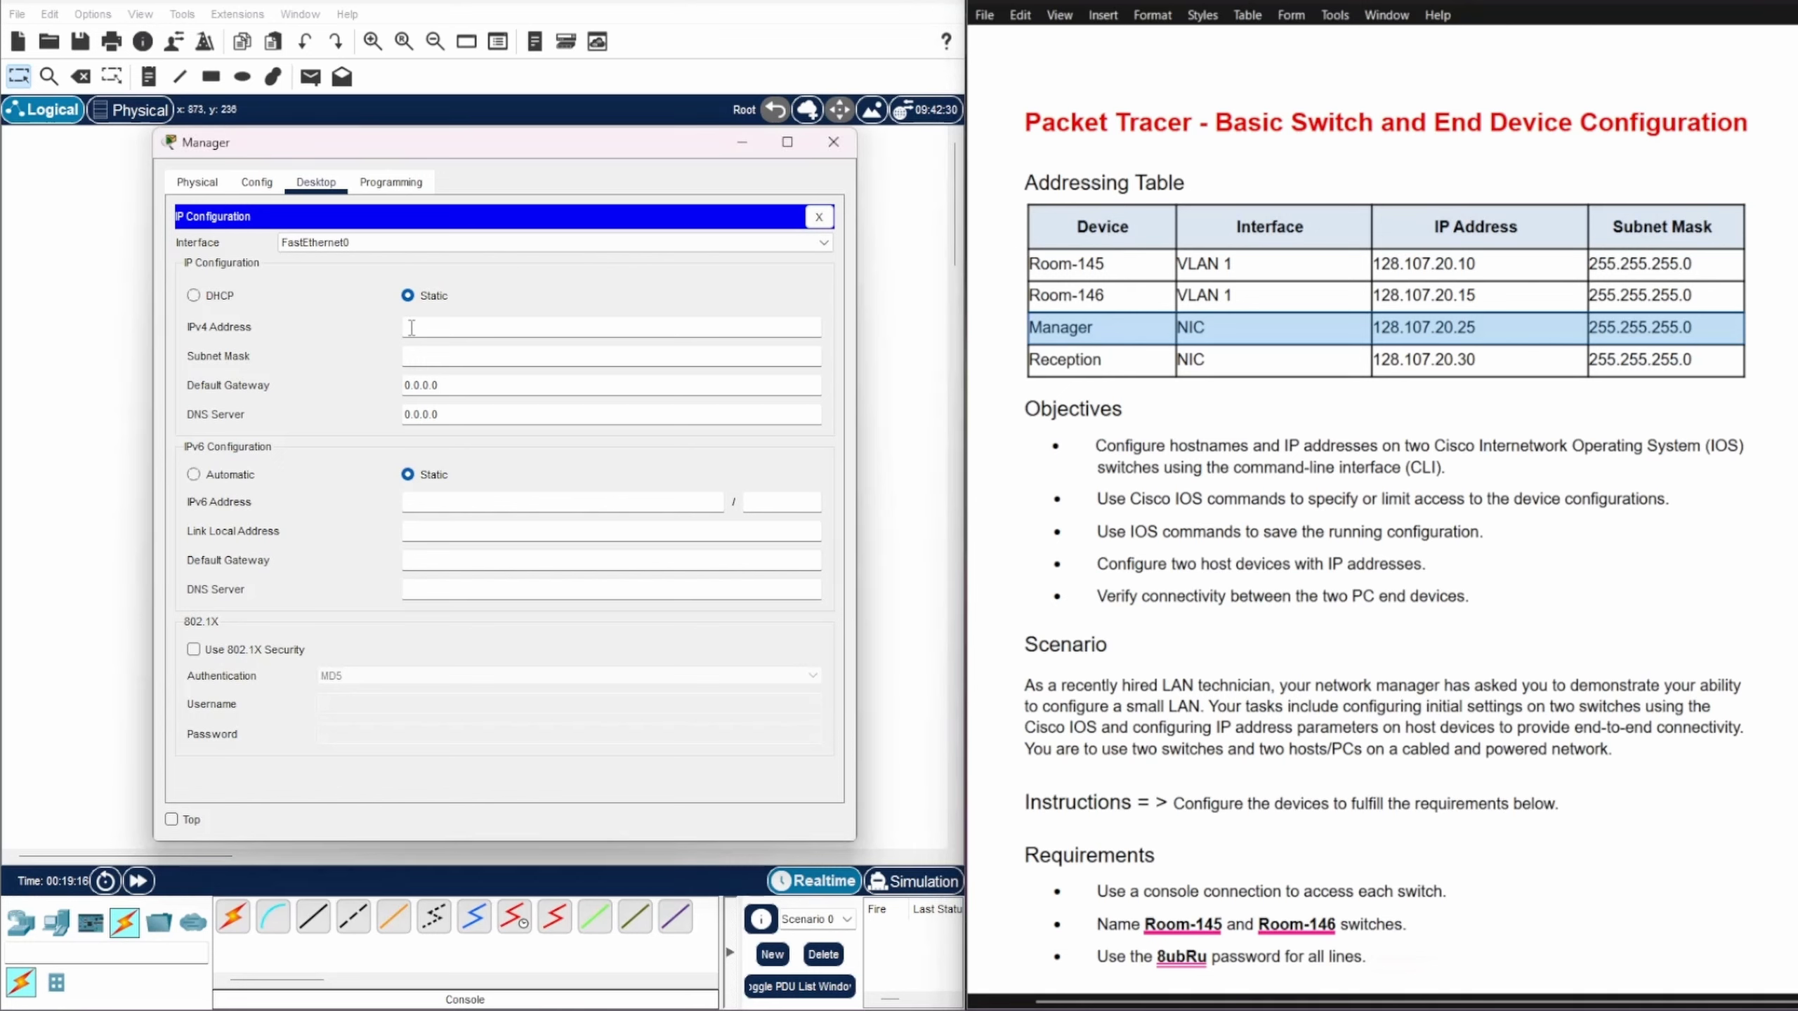
type("128.107.20.25")
Step: Replace the subnet mask with 255.255.255.0 and move the Manager window aside
left_click(407, 355)
left_click_drag(408, 356, 541, 355)
type("255.255.255.0")
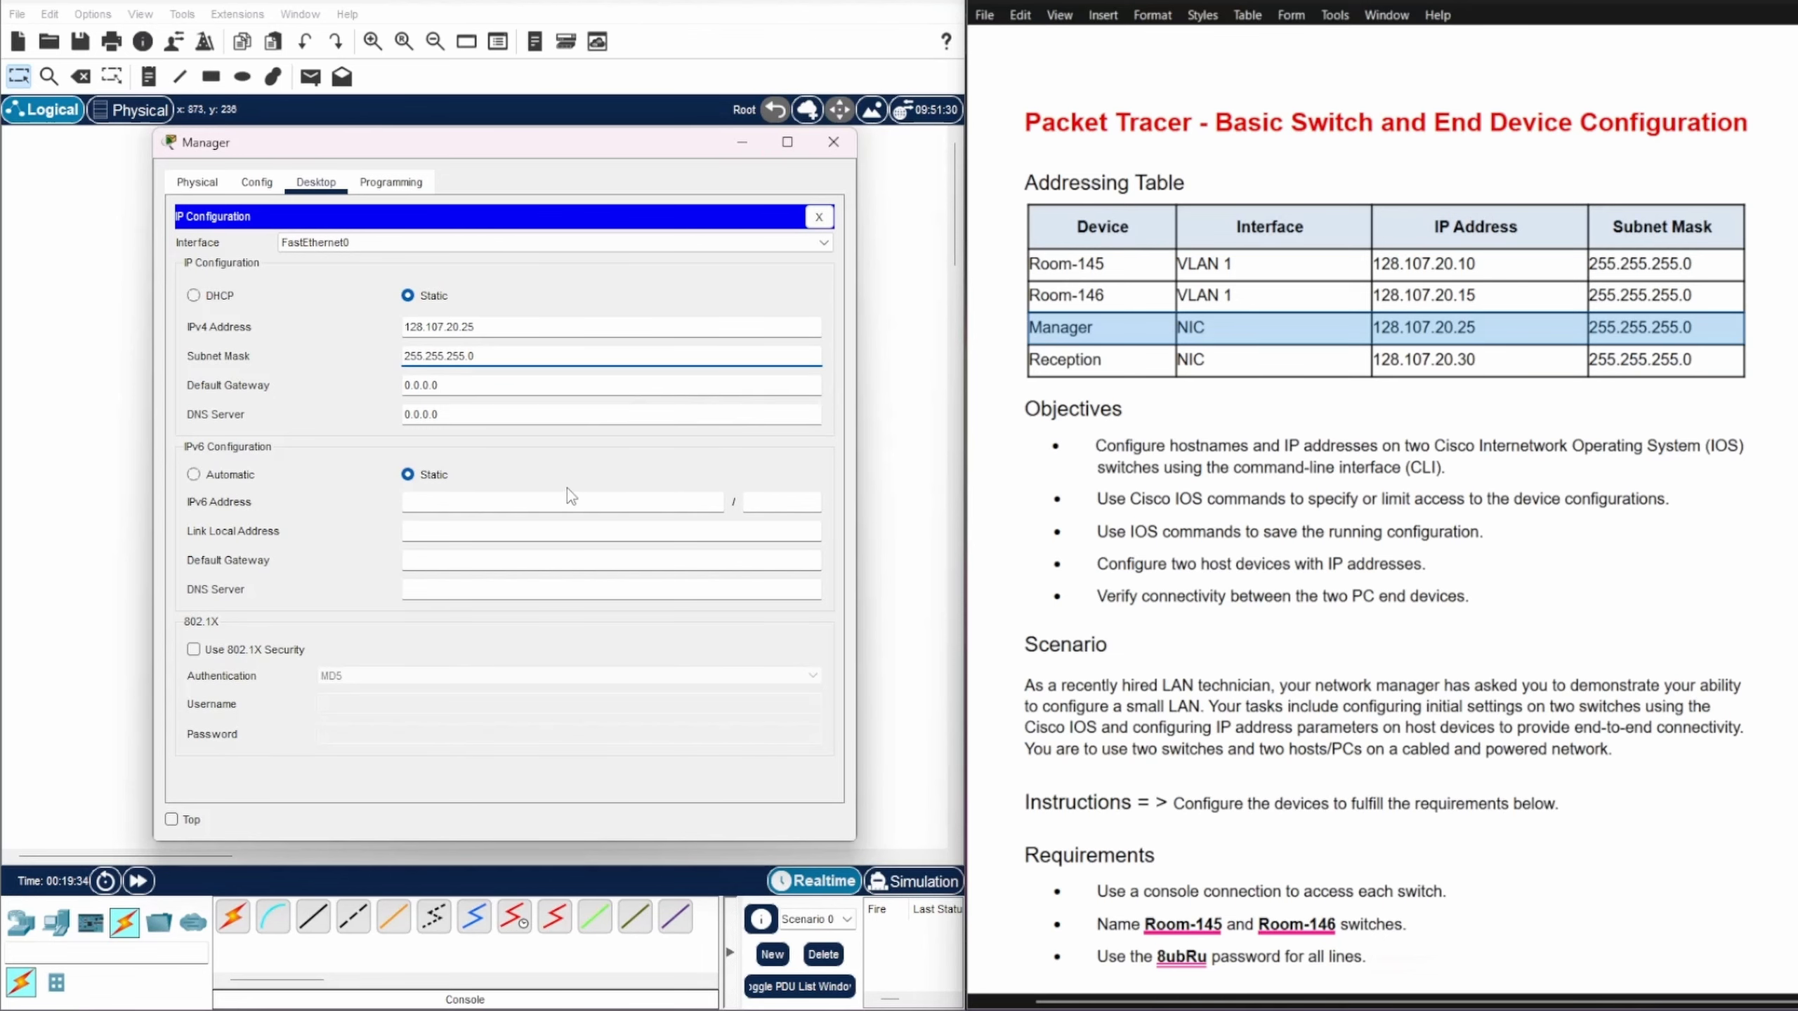
scroll(1257, 561, "down", 4)
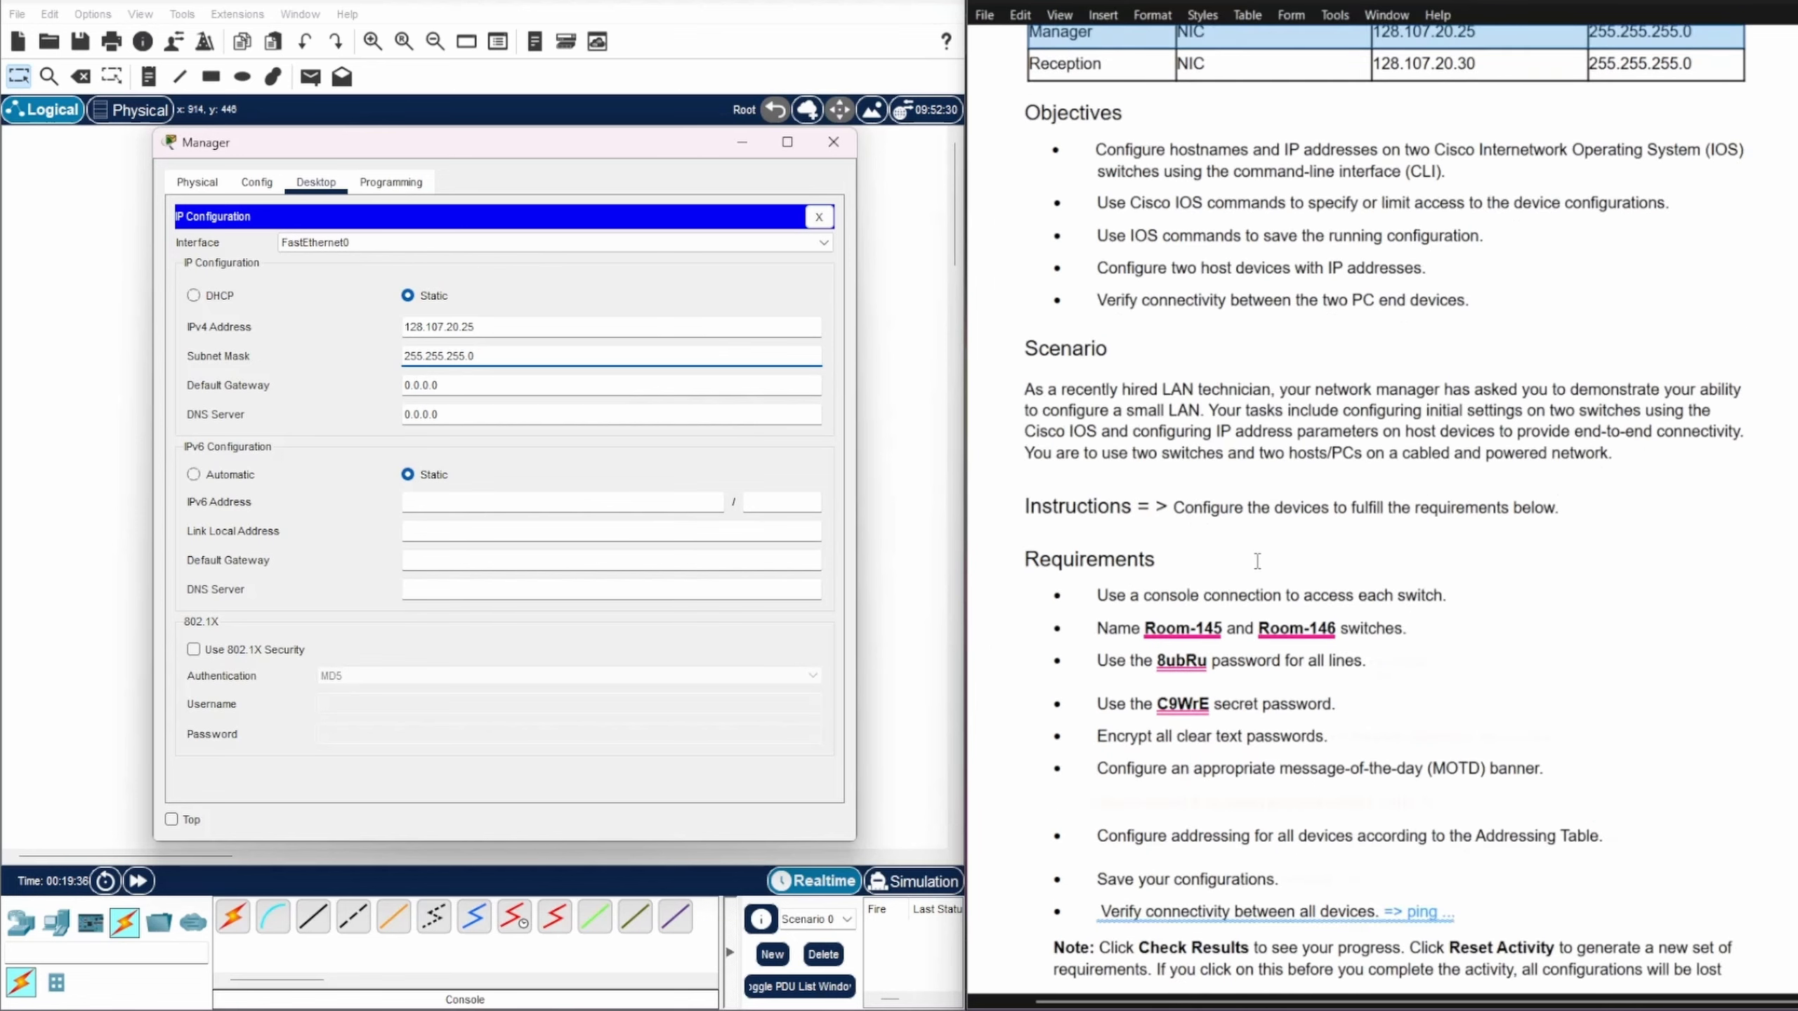
scroll(1257, 561, "down", 1)
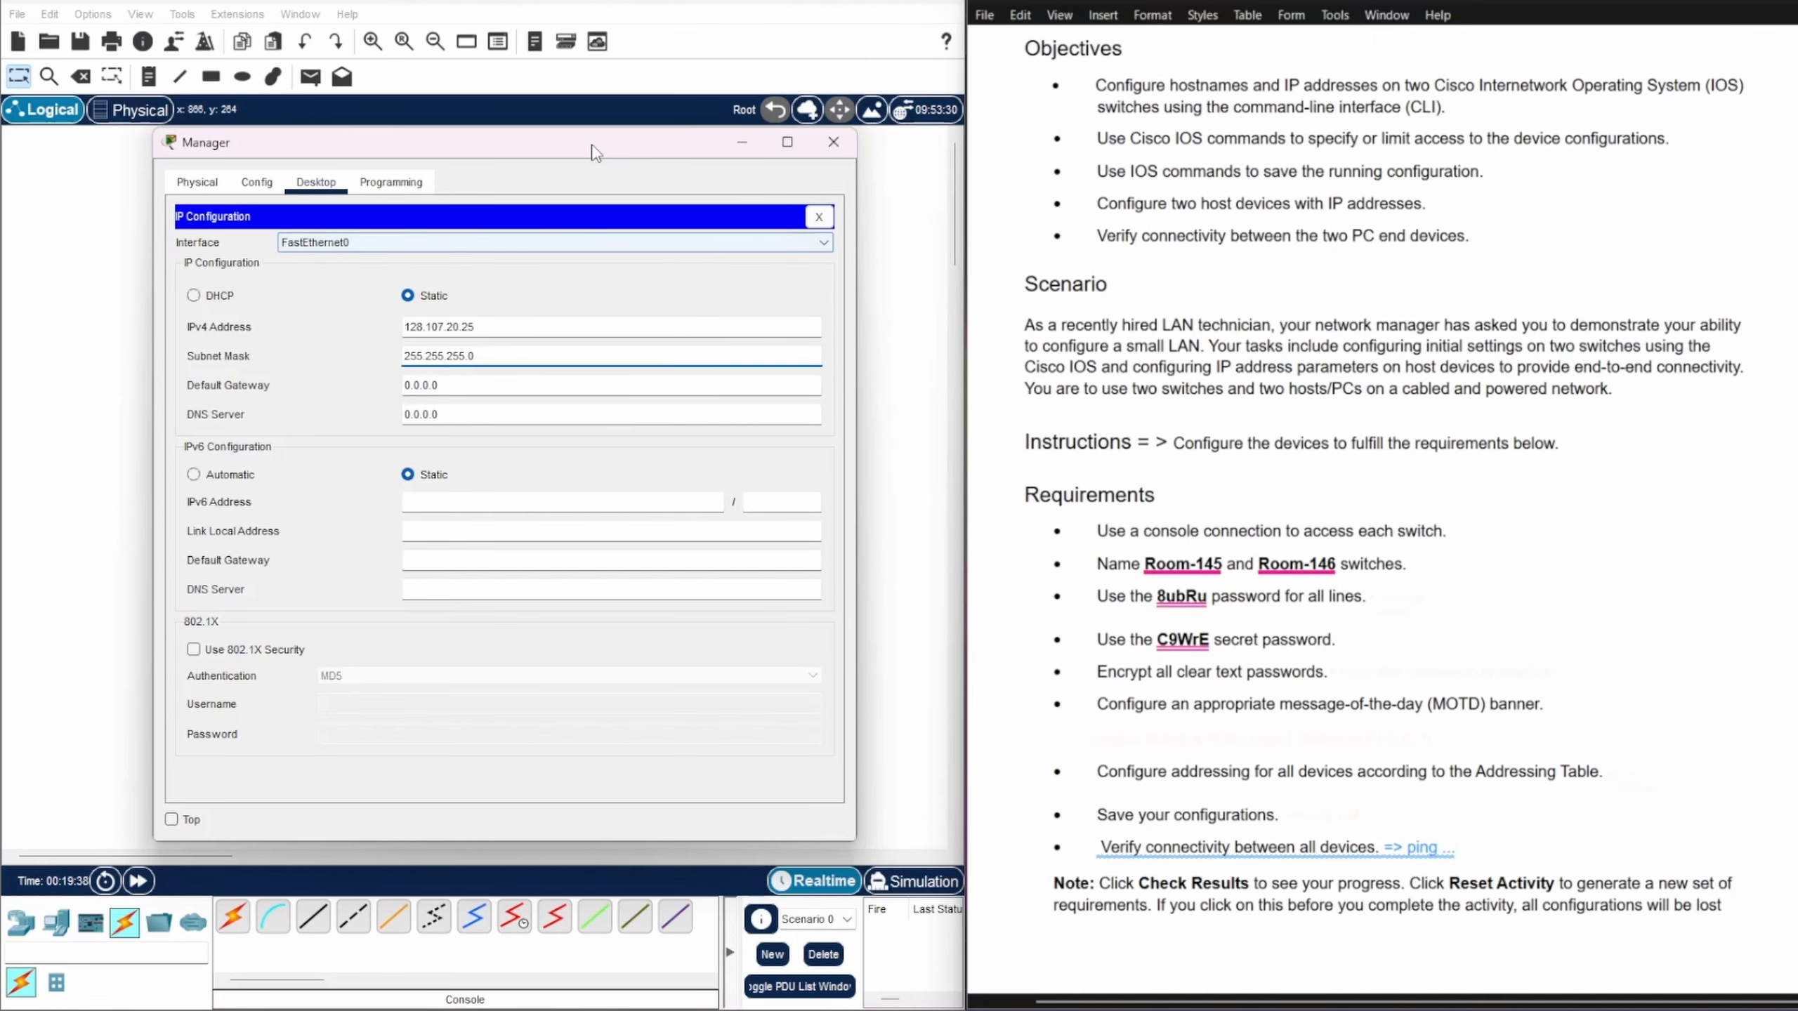
left_click_drag(595, 151, 1210, 120)
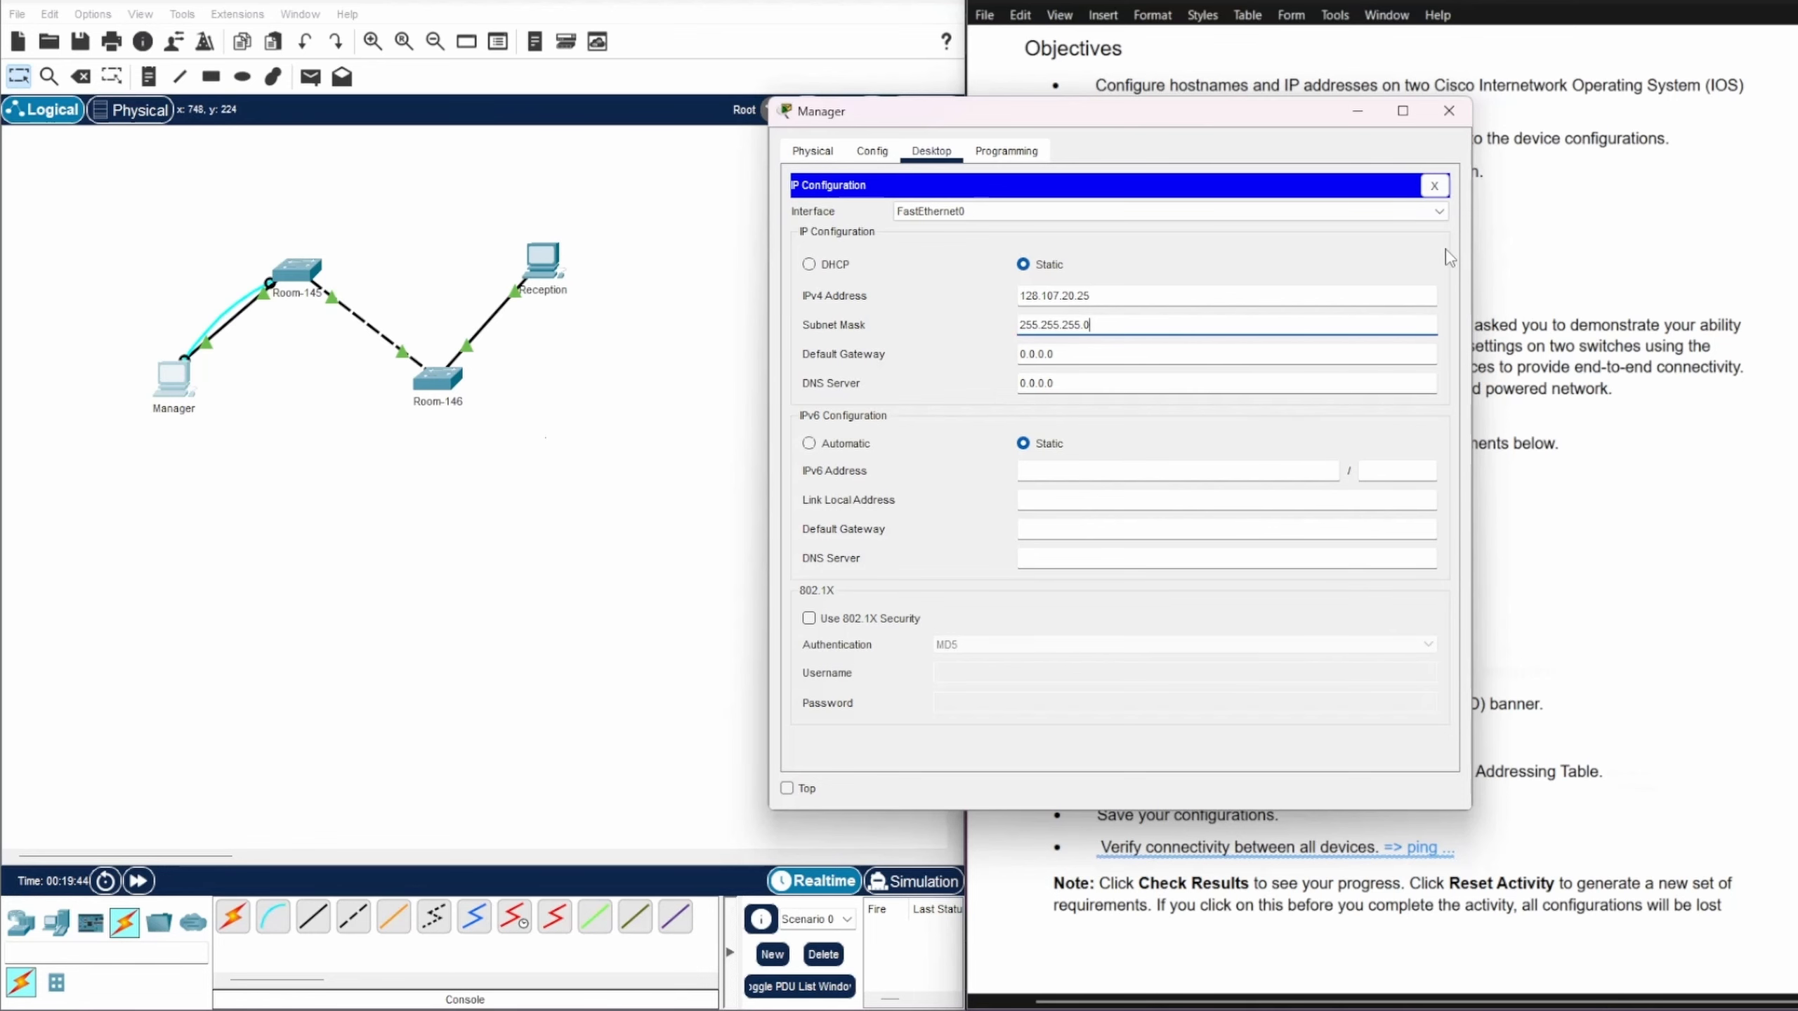
Step: Cable Room-146's Console port to Reception's RS 232 port and open Reception's window
left_click(1434, 187)
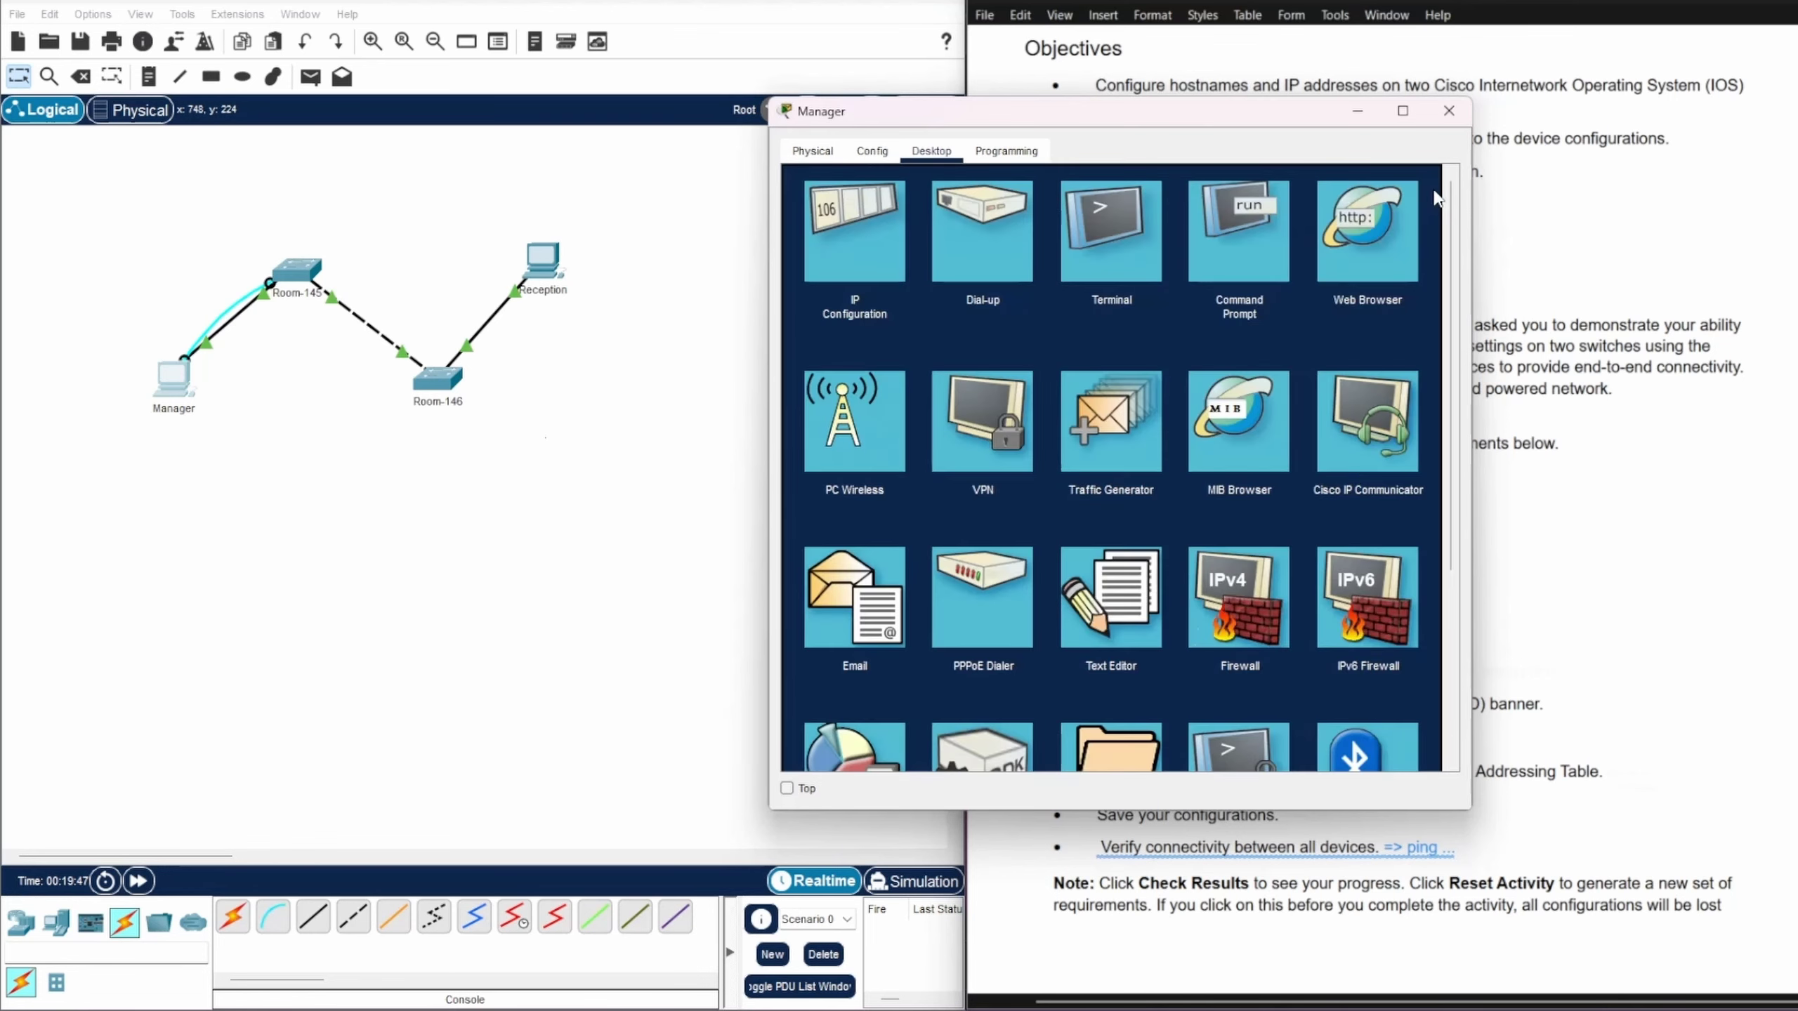
left_click(1357, 113)
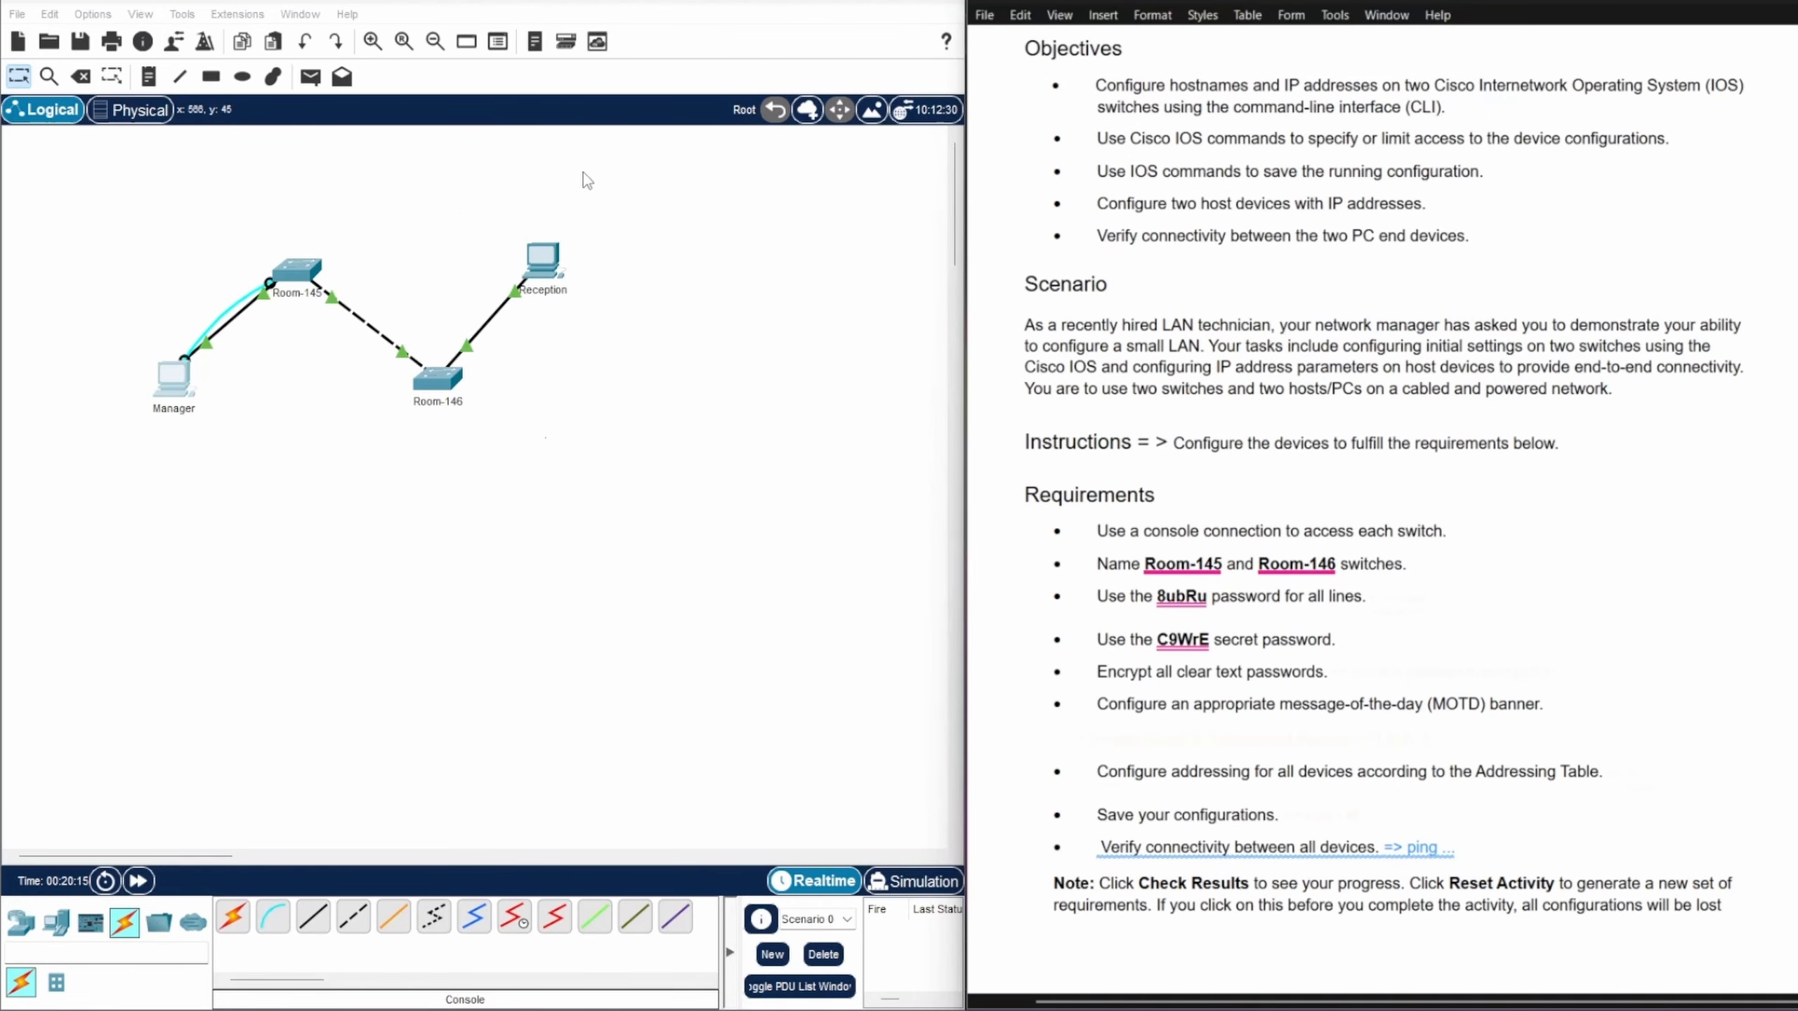
left_click(276, 921)
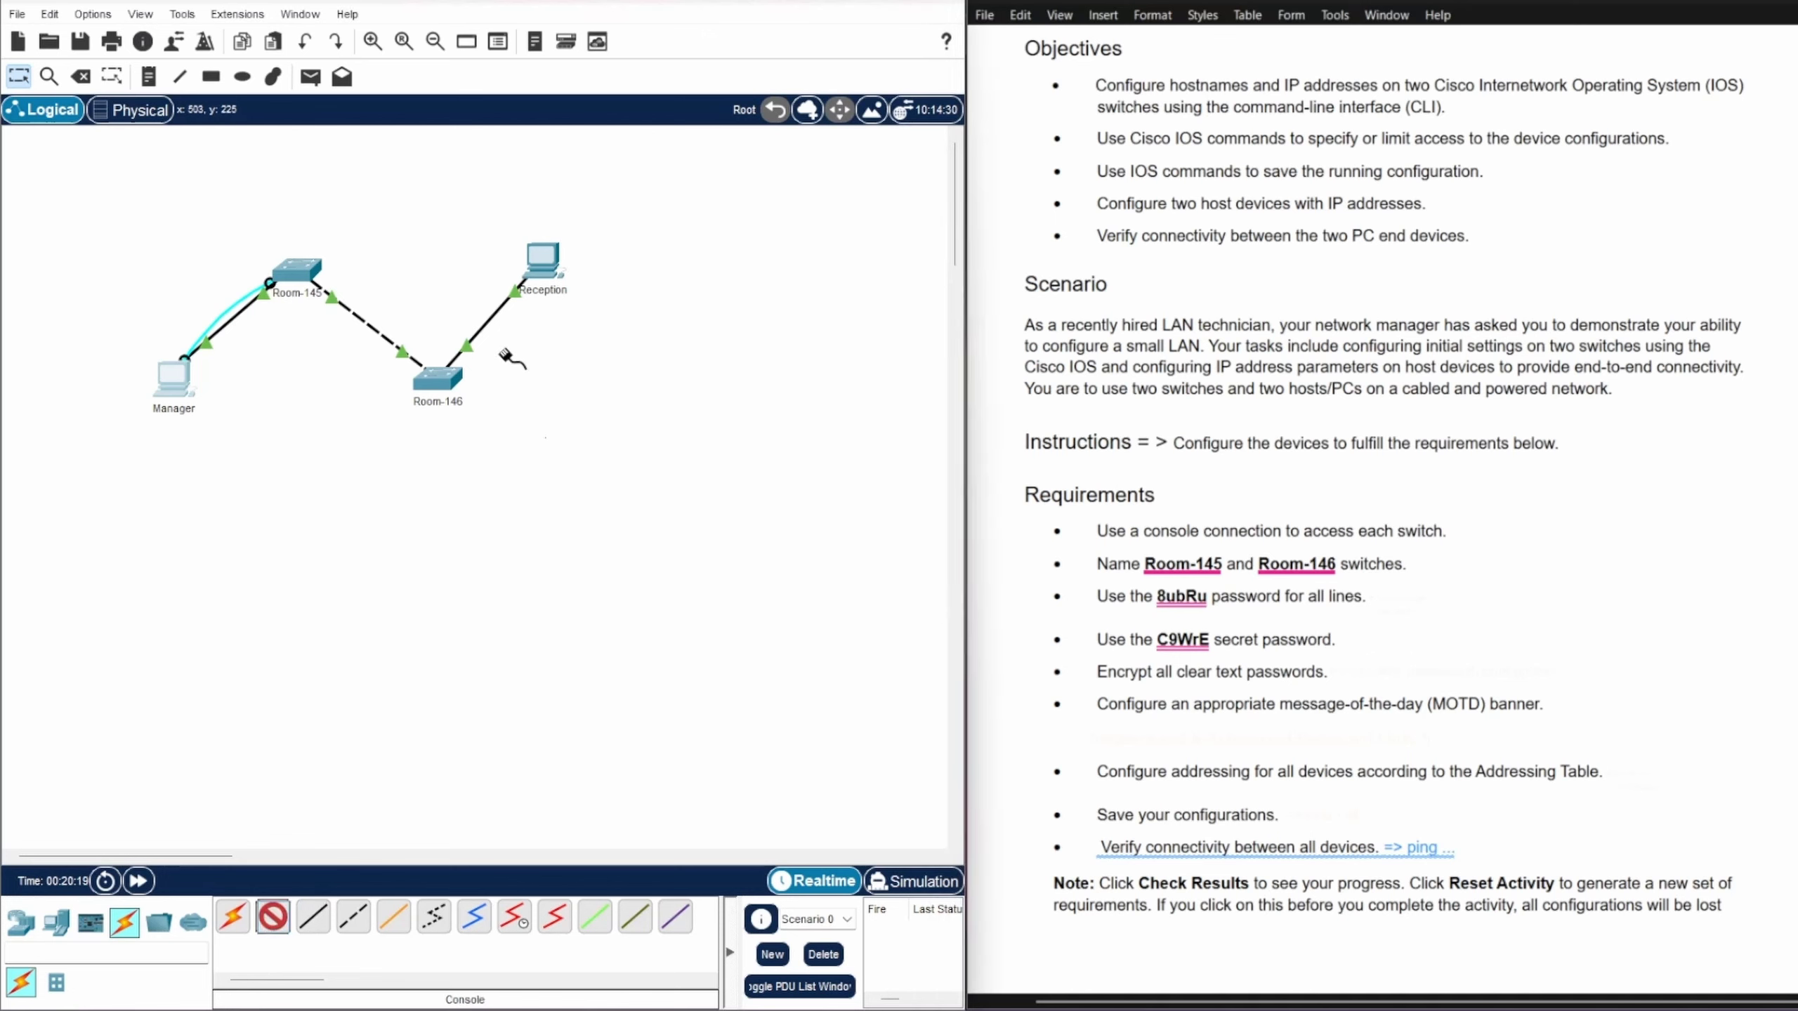
left_click(427, 373)
left_click(460, 389)
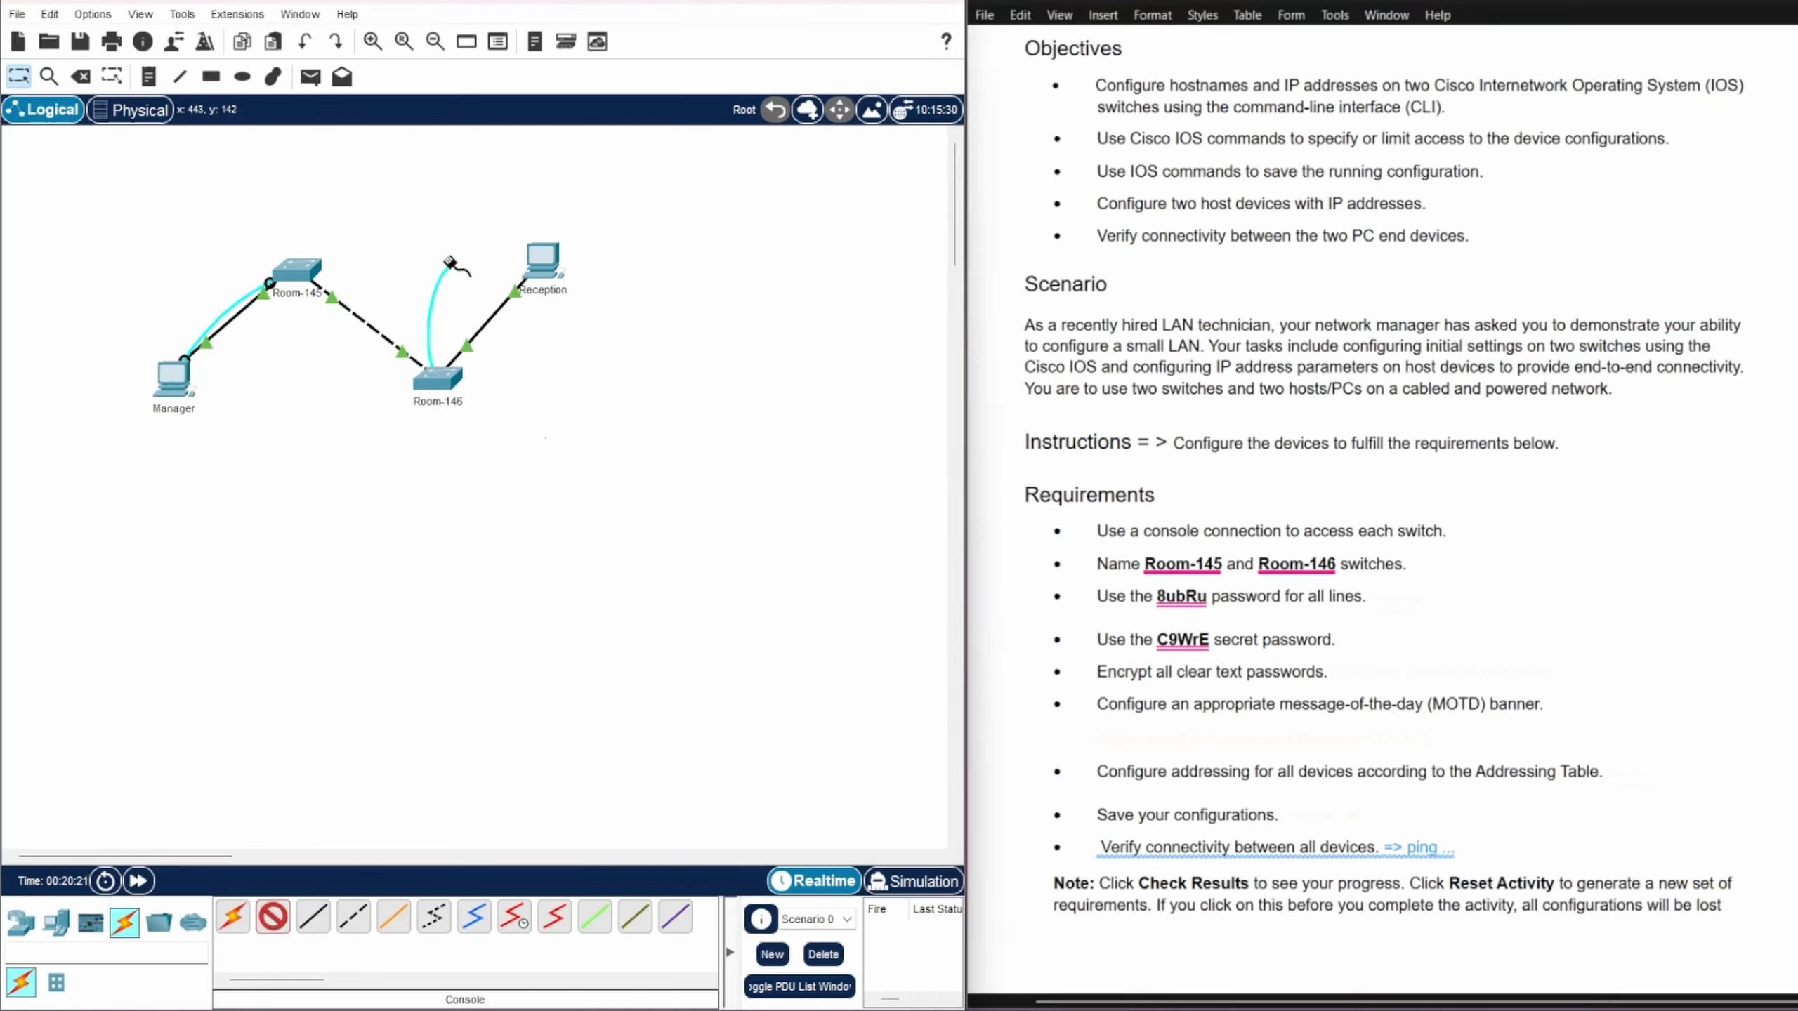
left_click(542, 260)
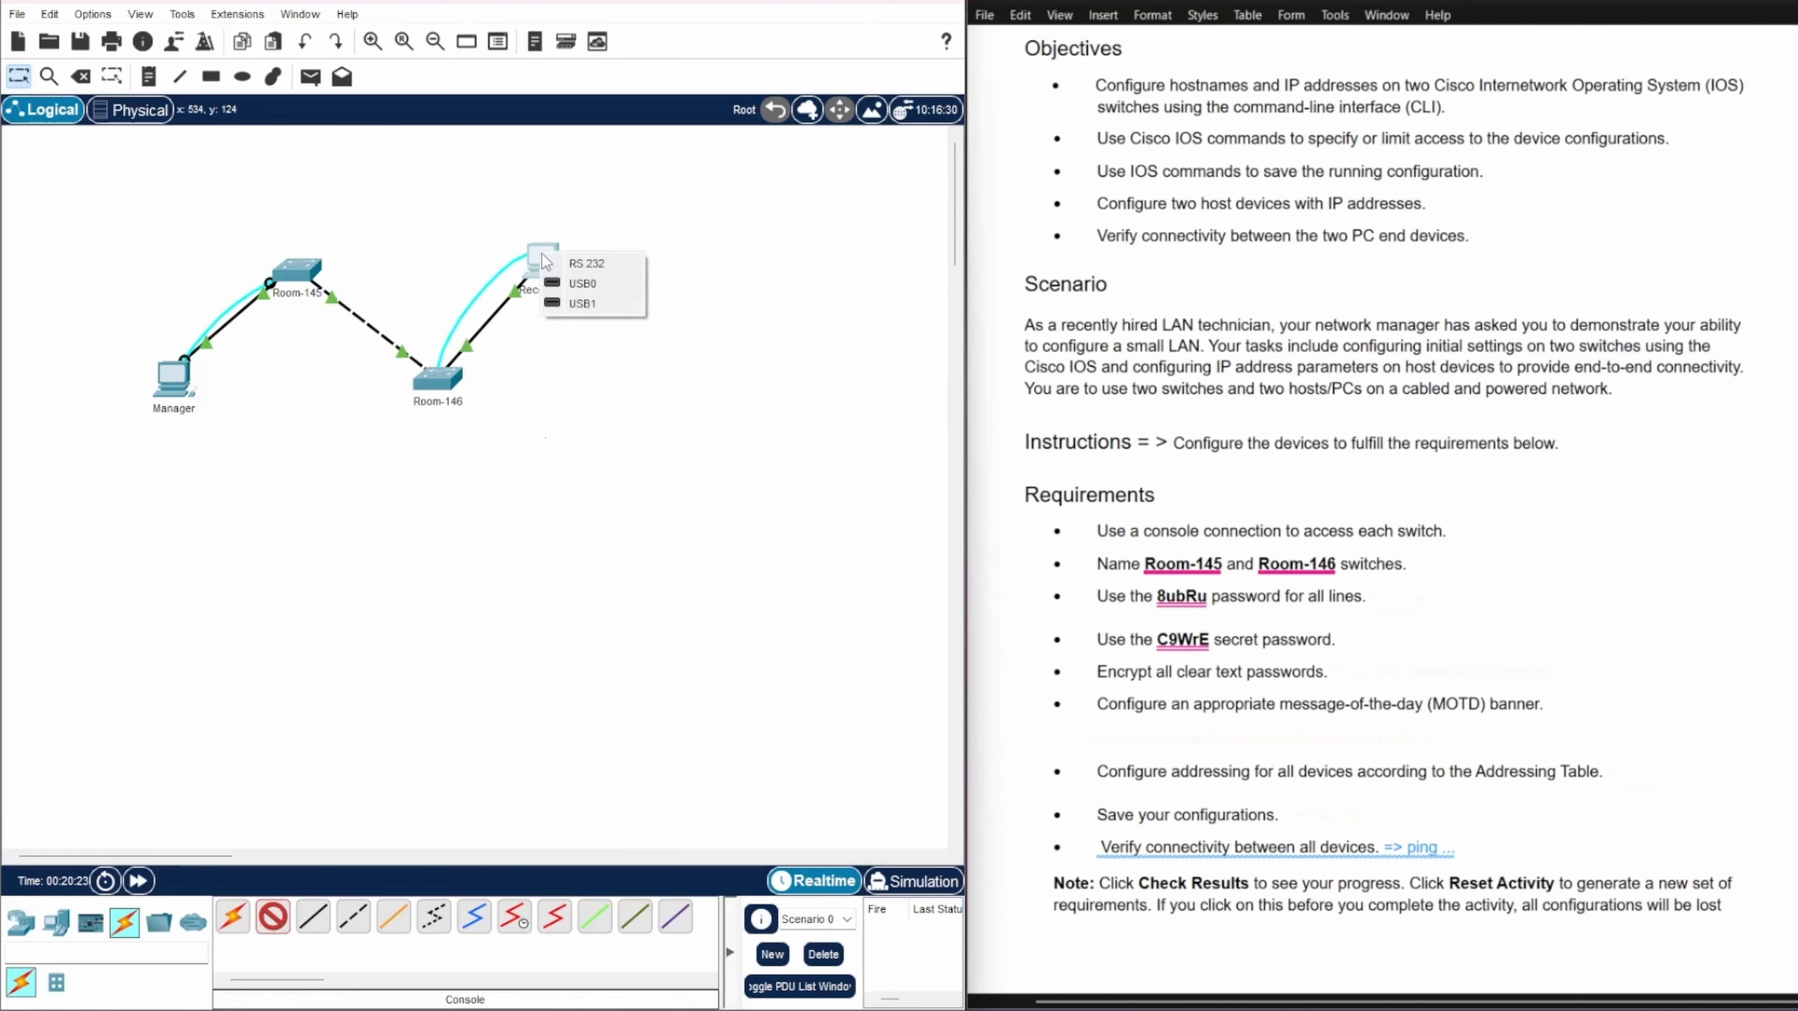
left_click(585, 263)
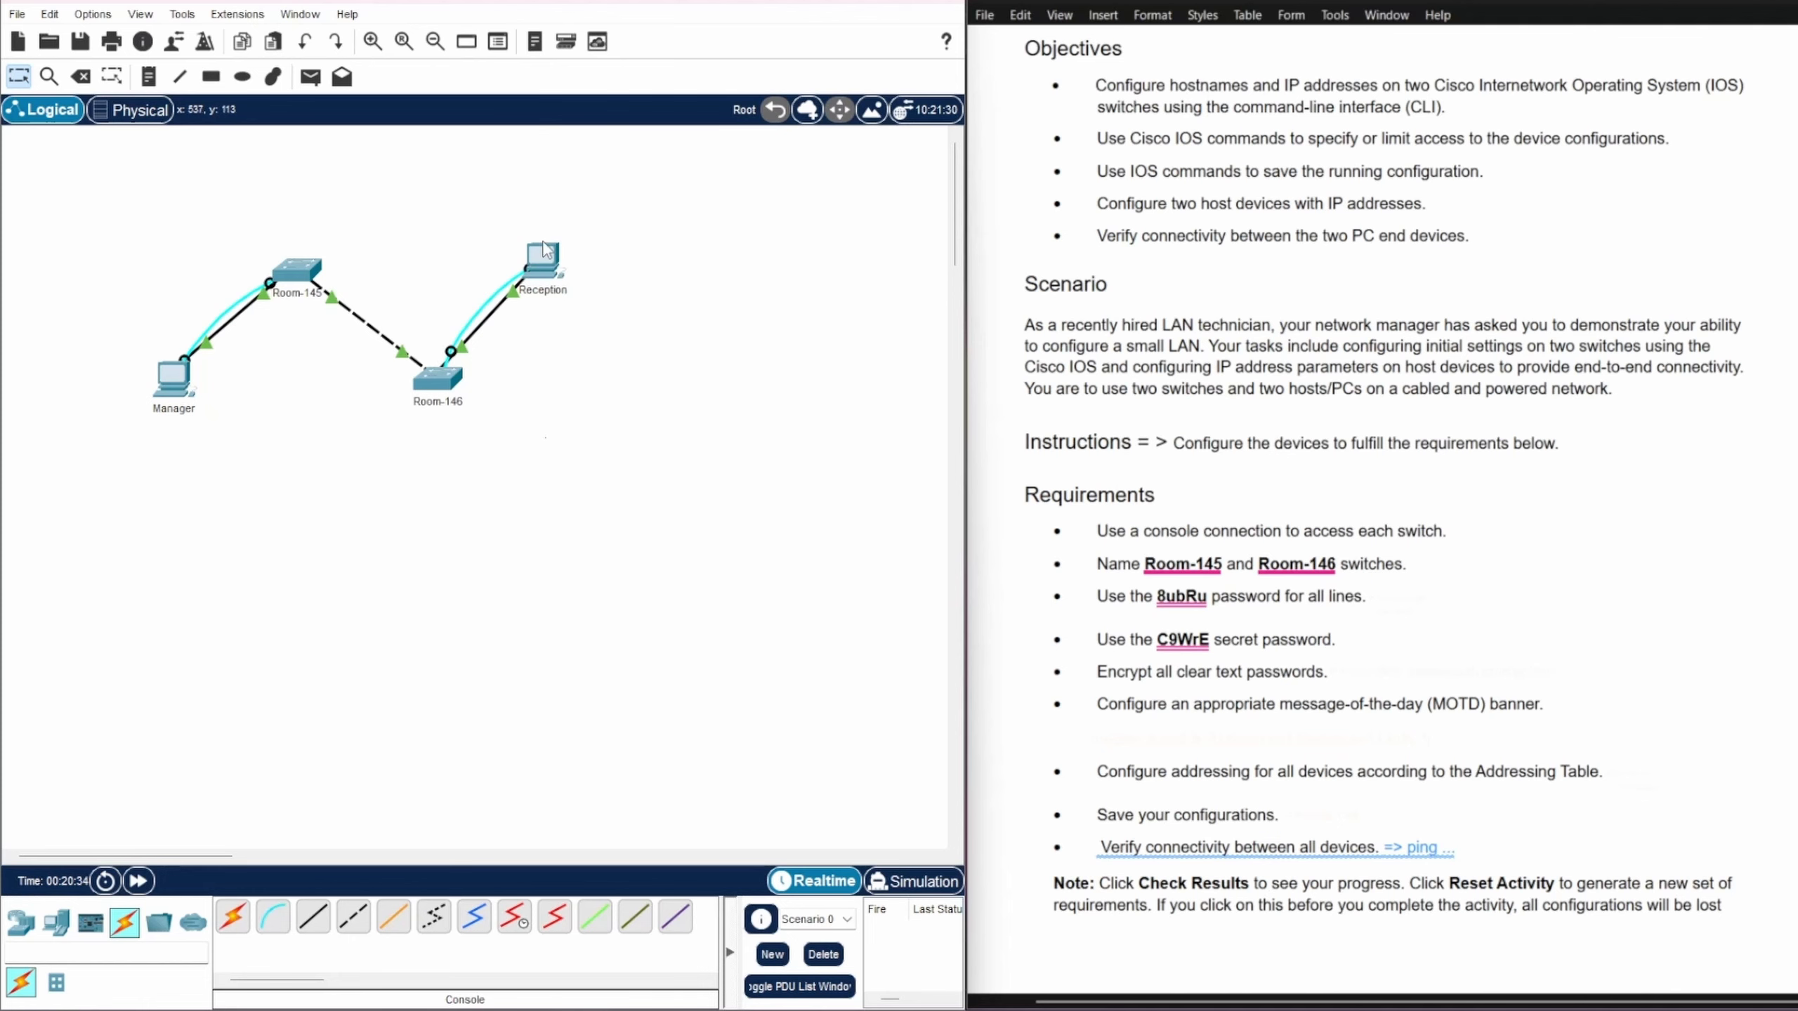
left_click(545, 263)
left_click_drag(855, 208, 329, 156)
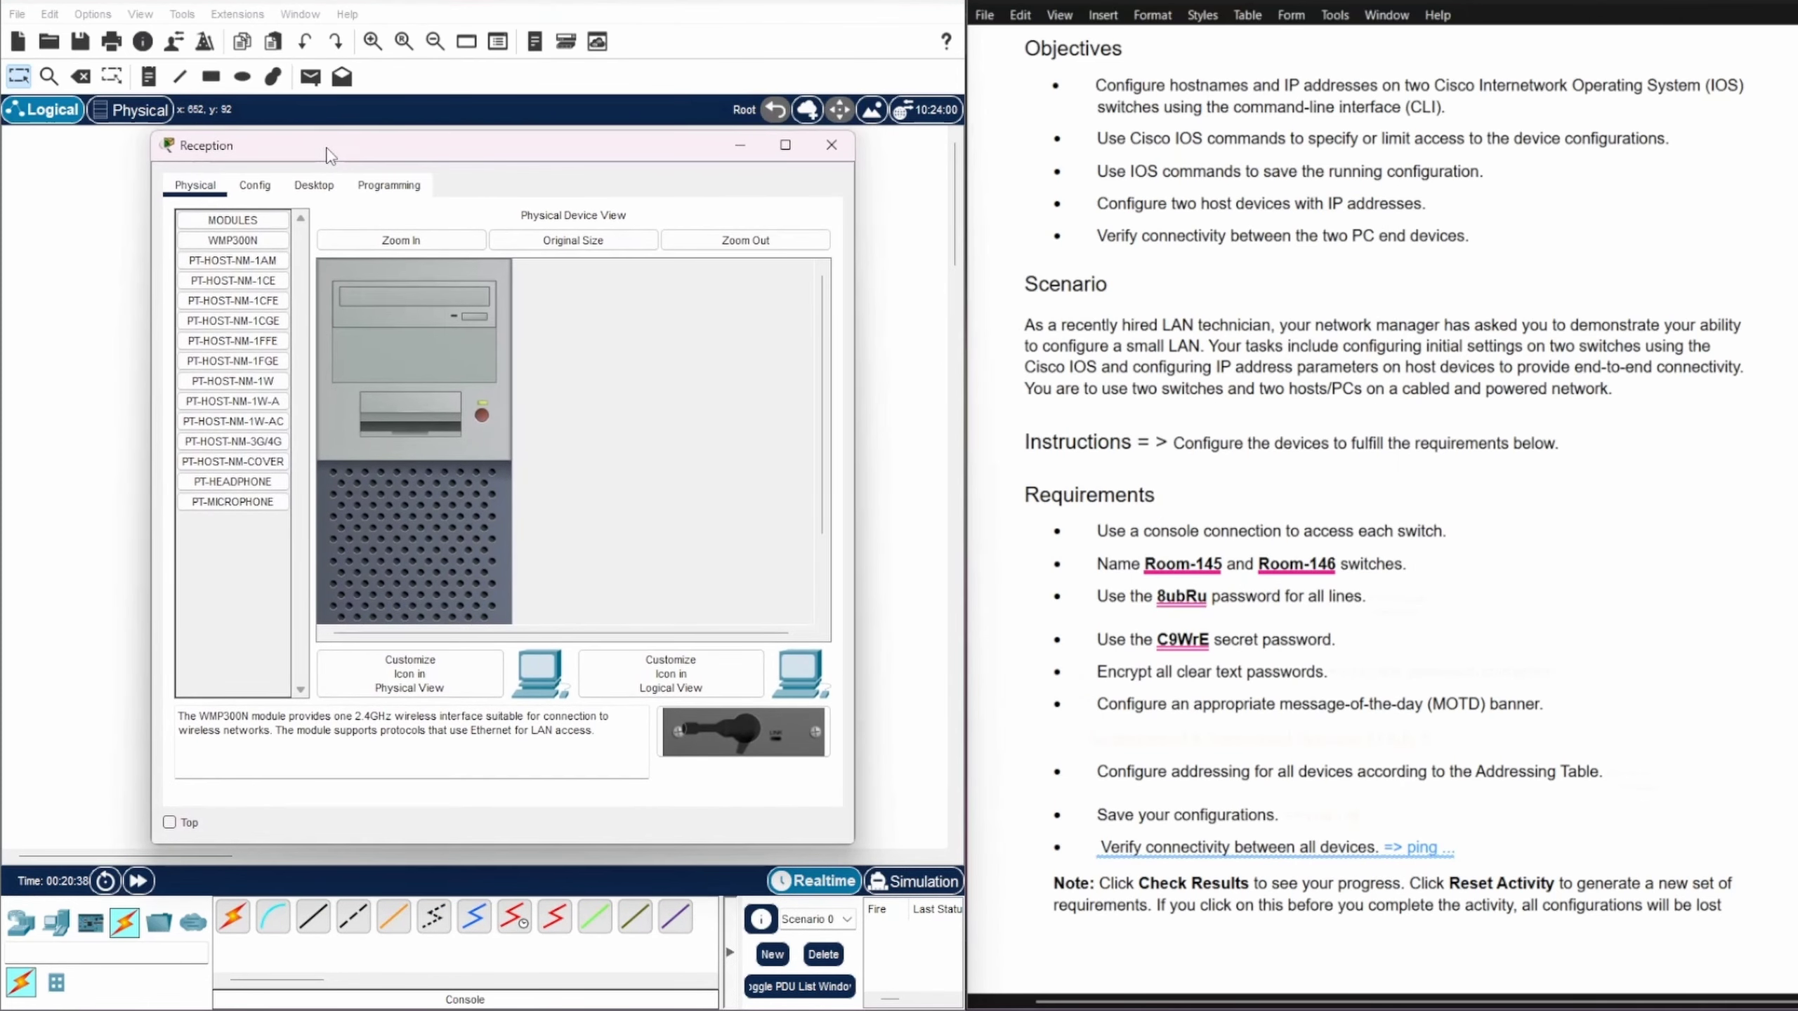
Step: Open Reception's Terminal with default settings and wake the switch console prompt
left_click(320, 191)
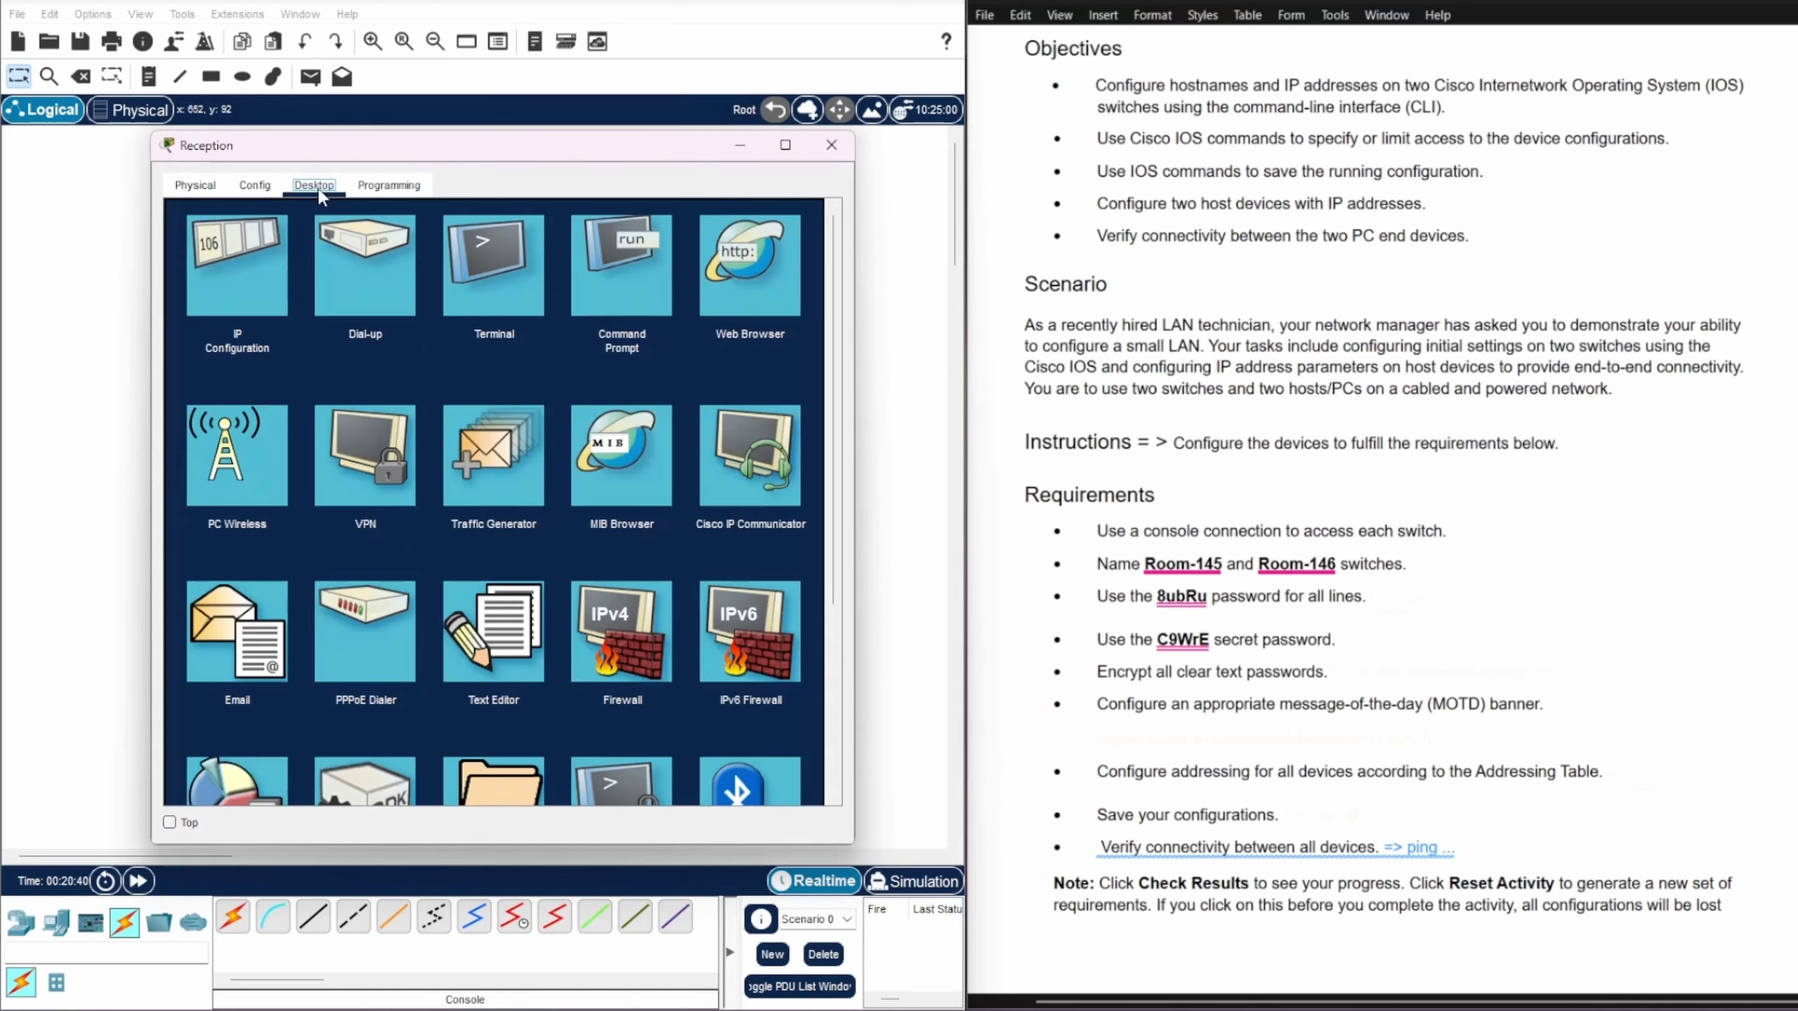
left_click(543, 292)
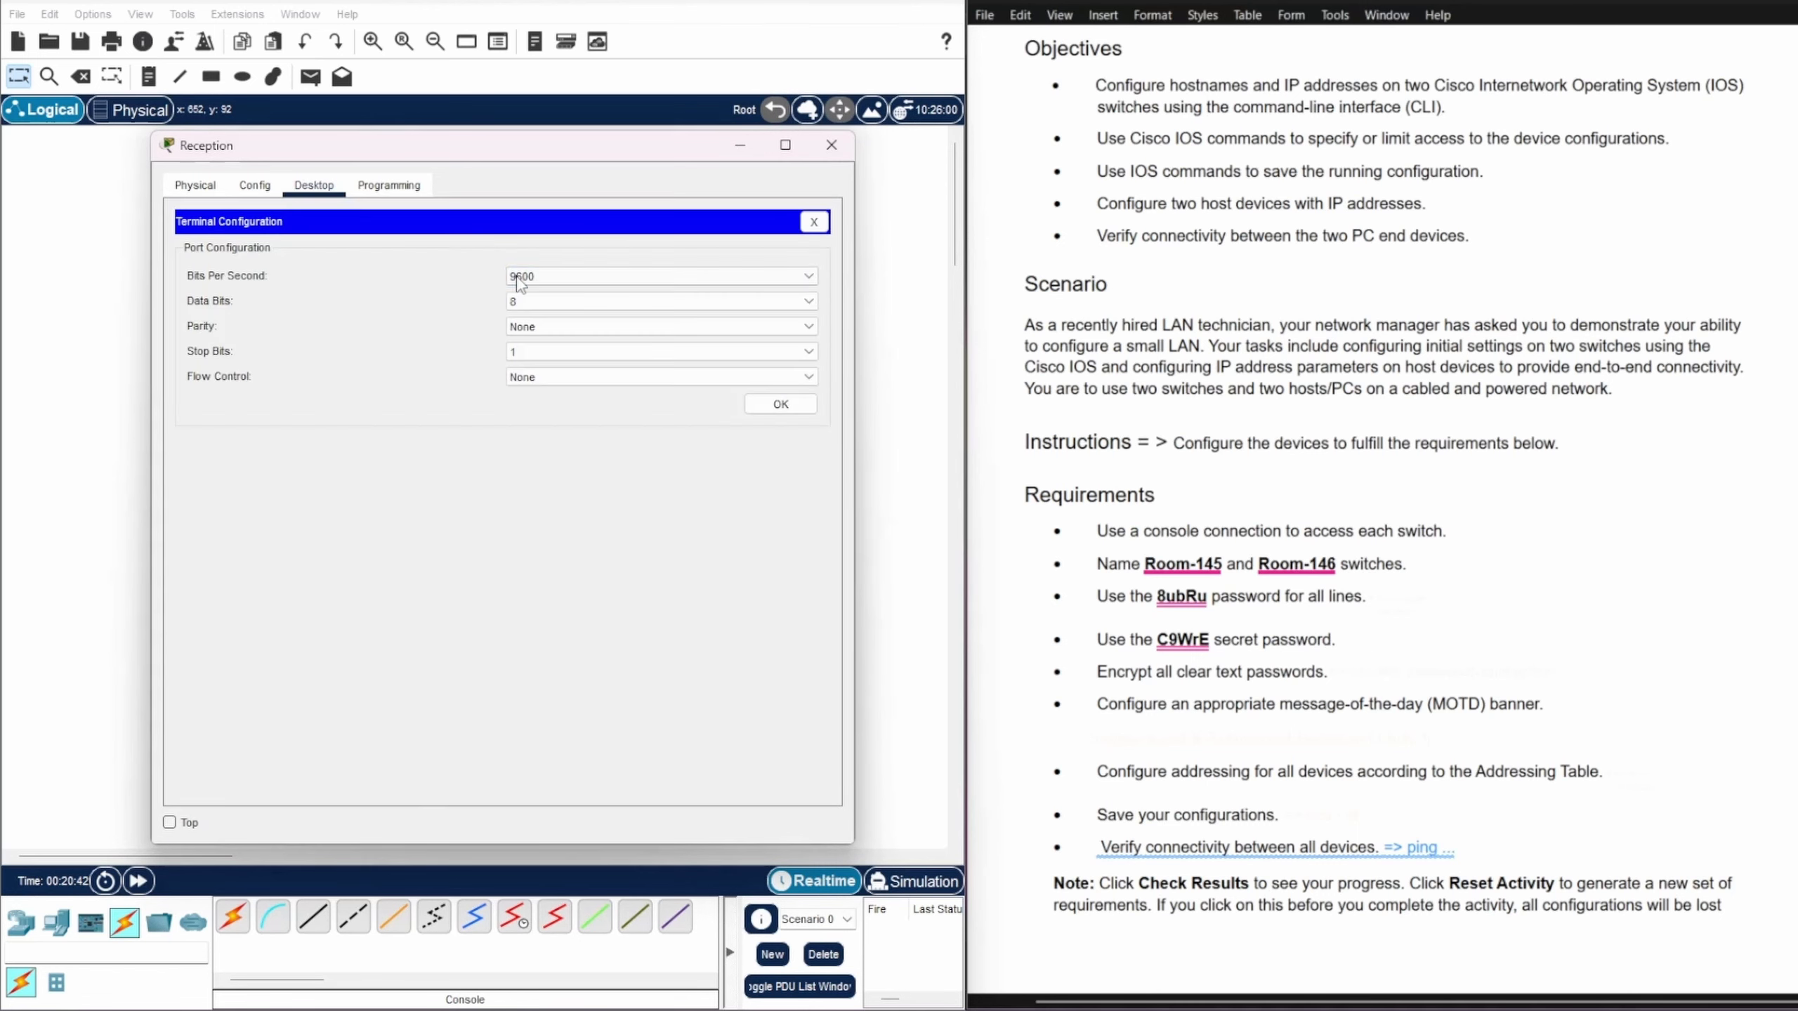
left_click(780, 406)
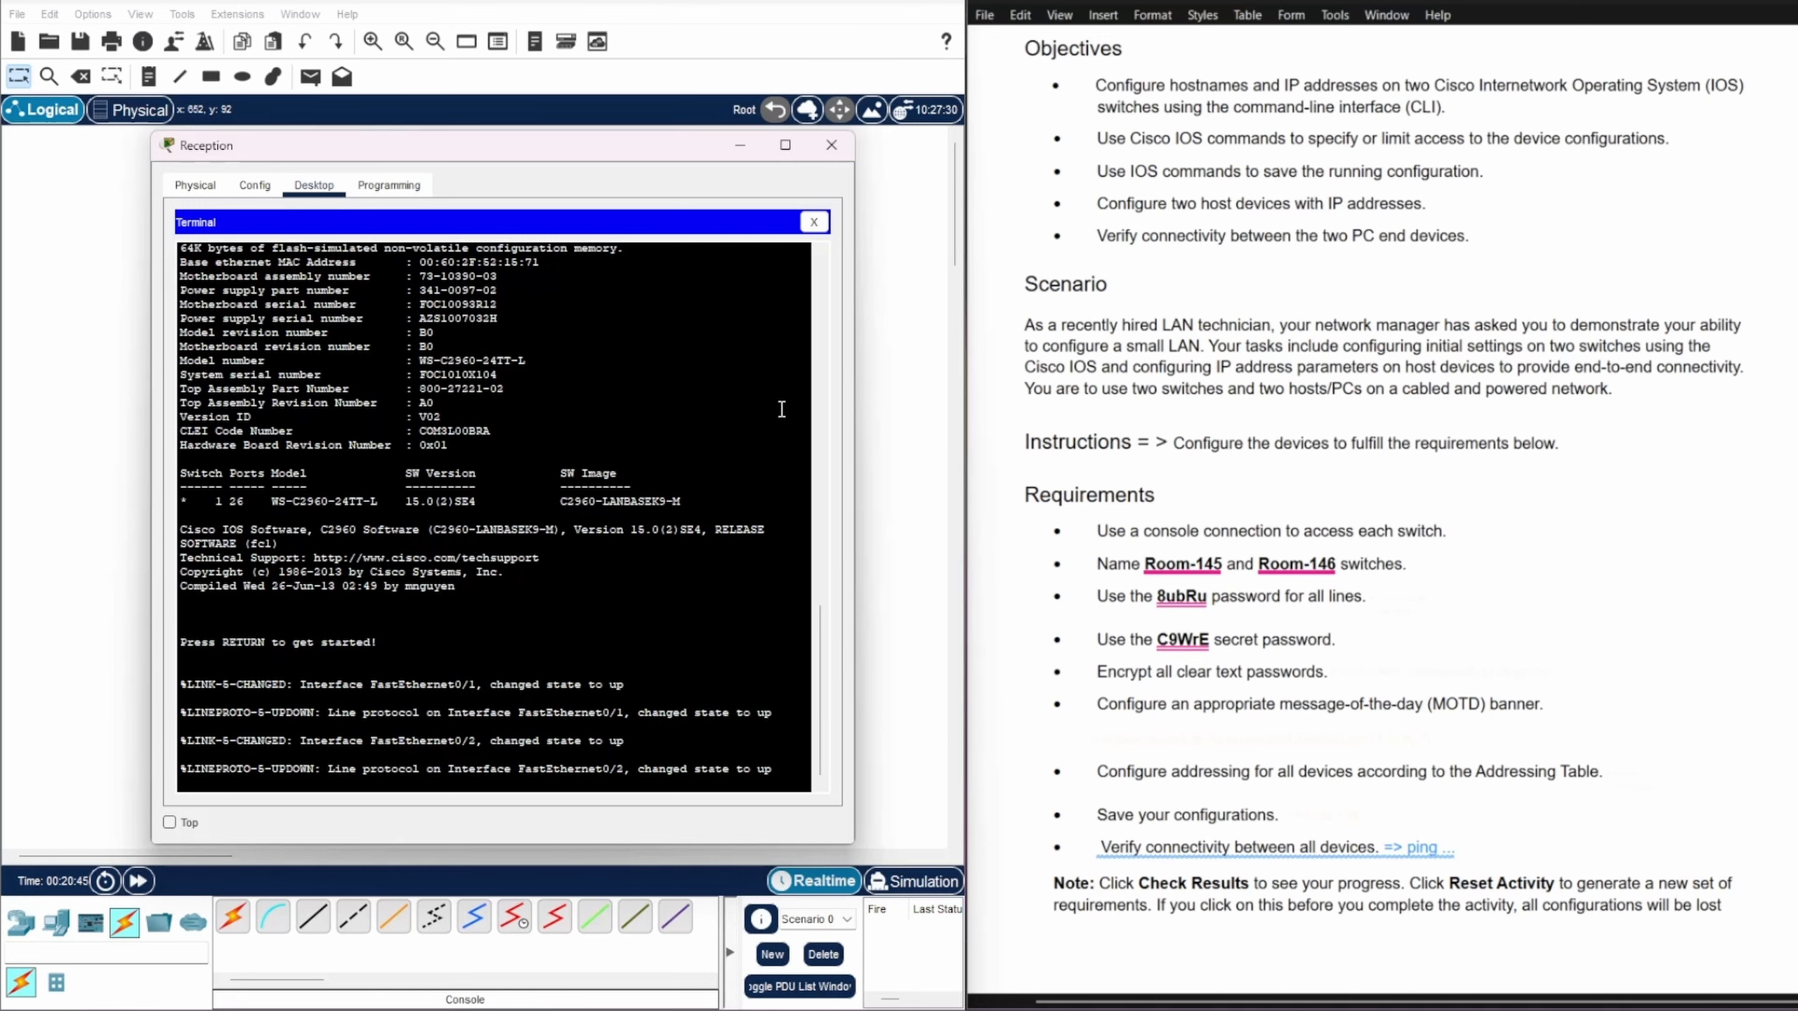
key("Return")
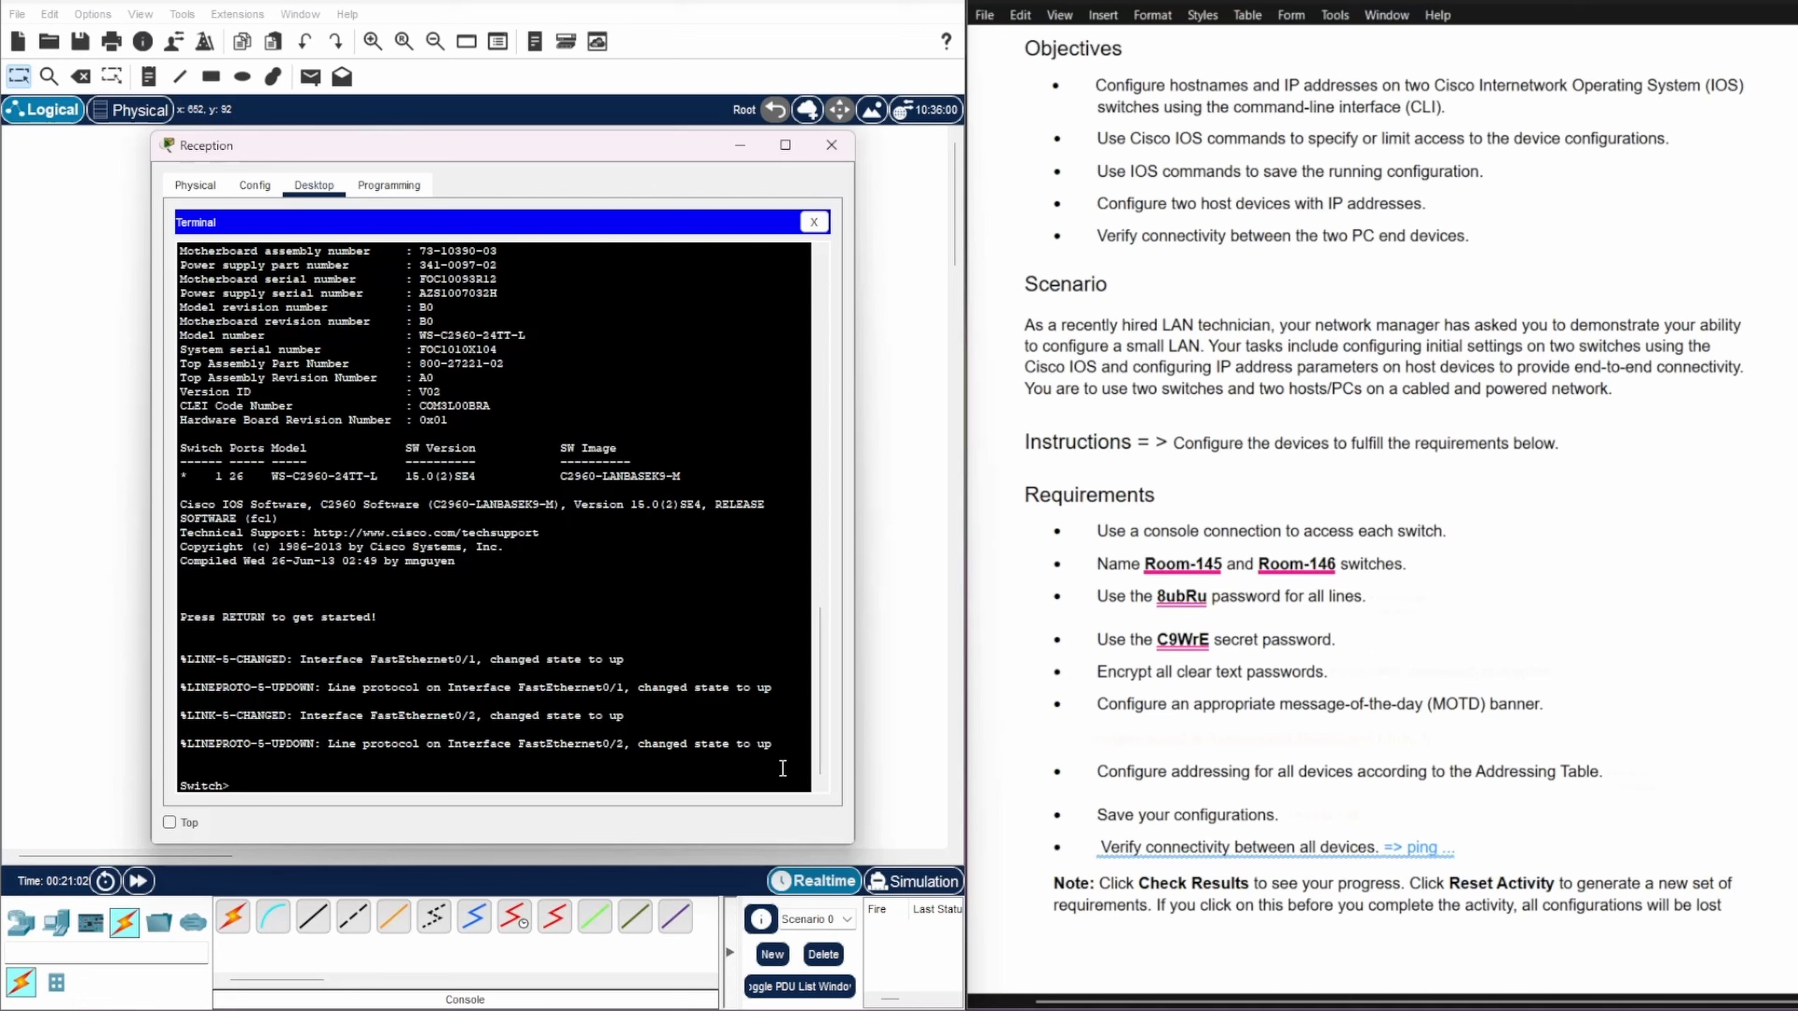
Step: Enter global configuration mode and set the switch hostname to Room-146
type("enable")
key("Return")
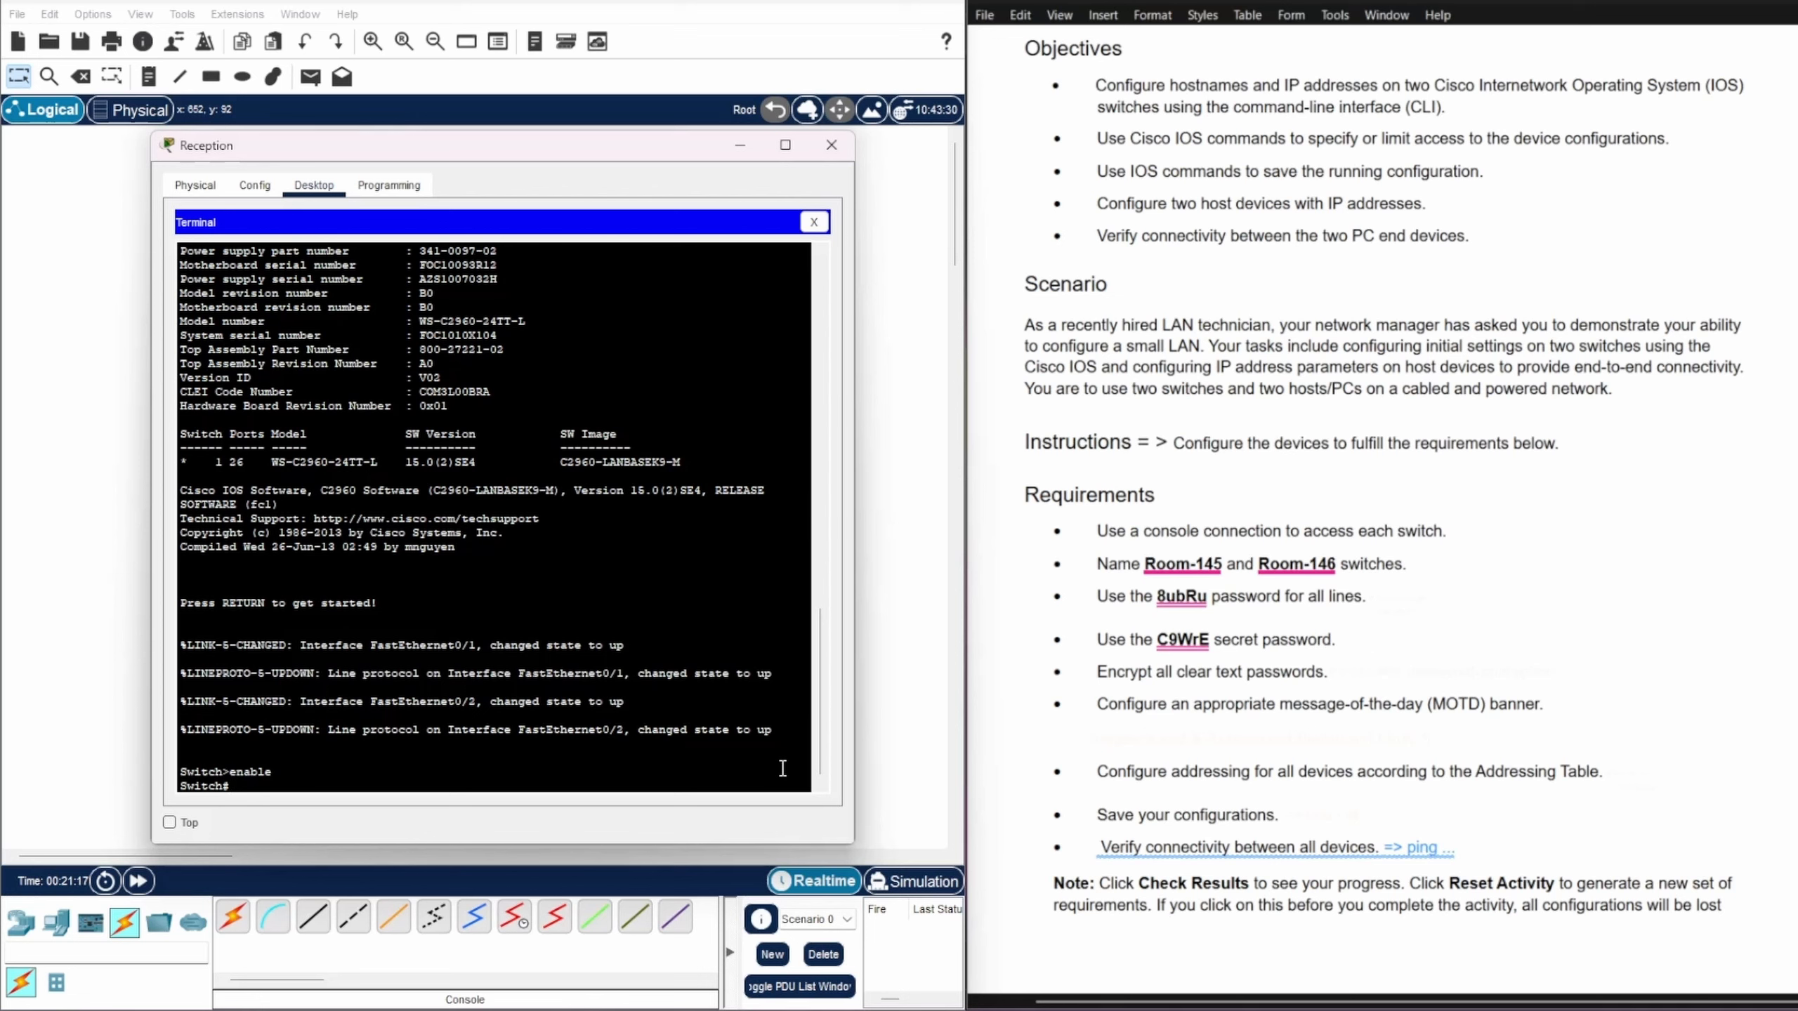
type("config ter")
key("Return")
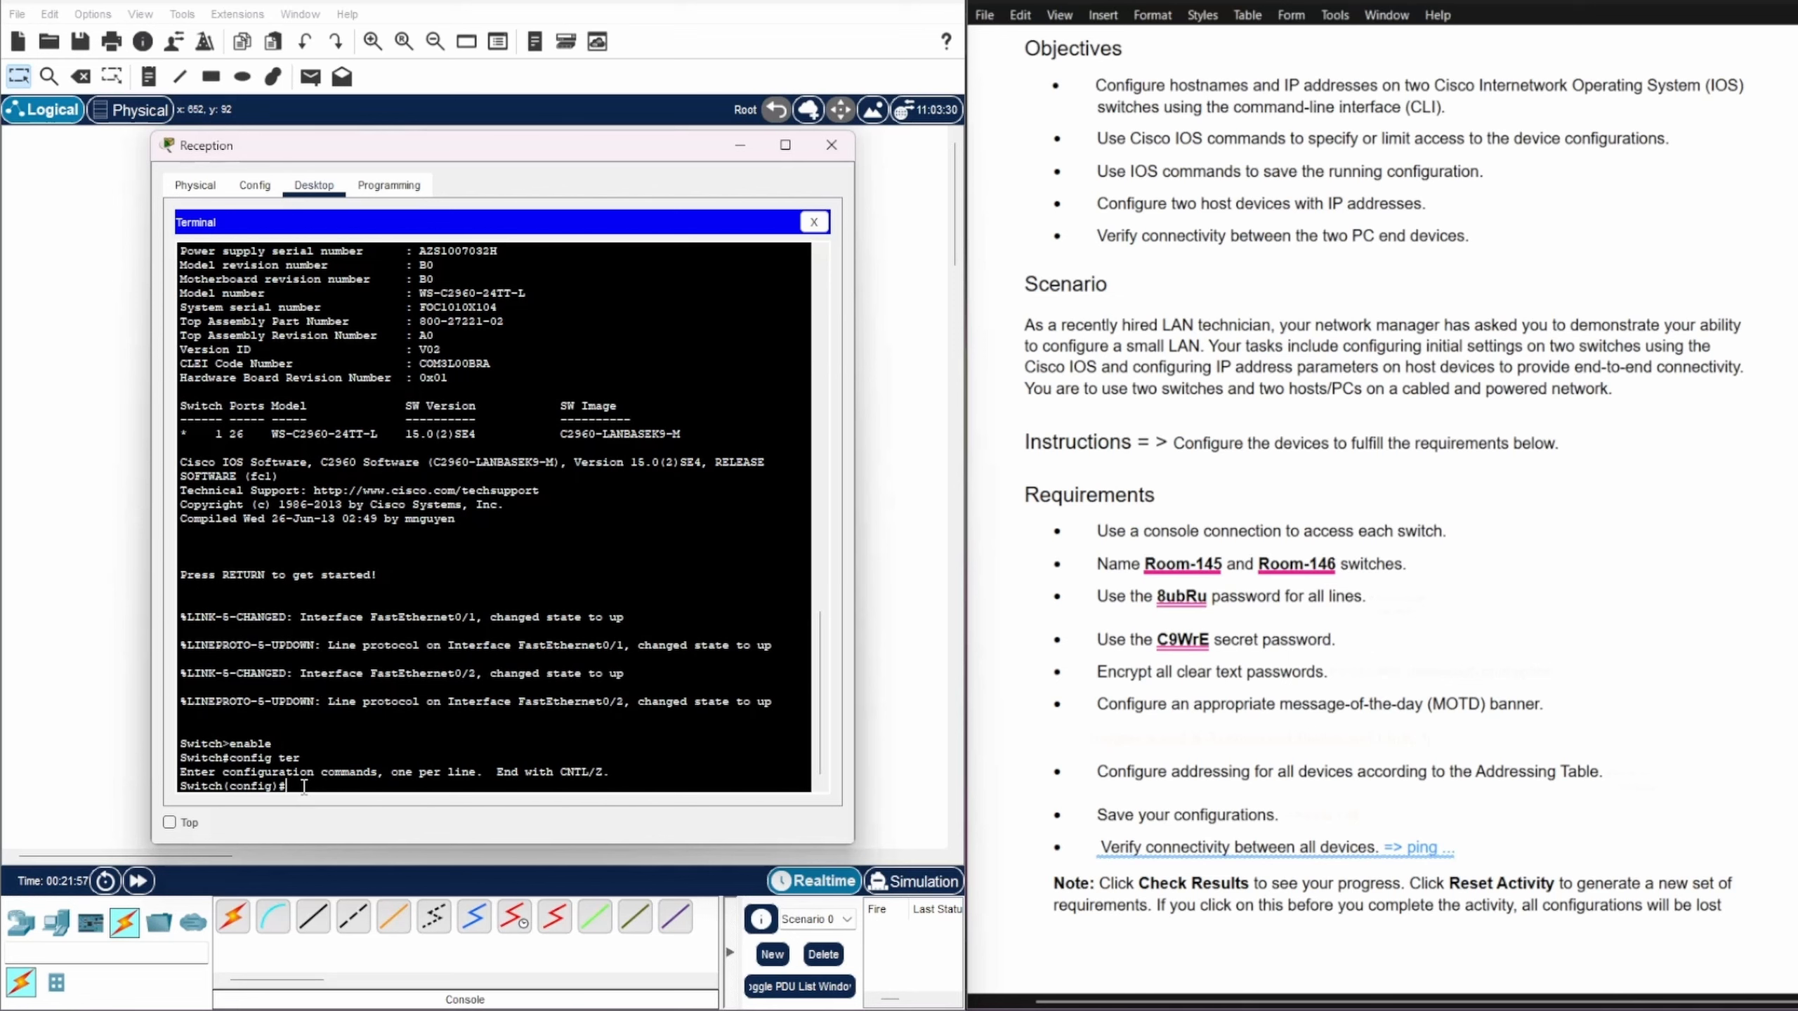
type("hostname Room-146")
key("Return")
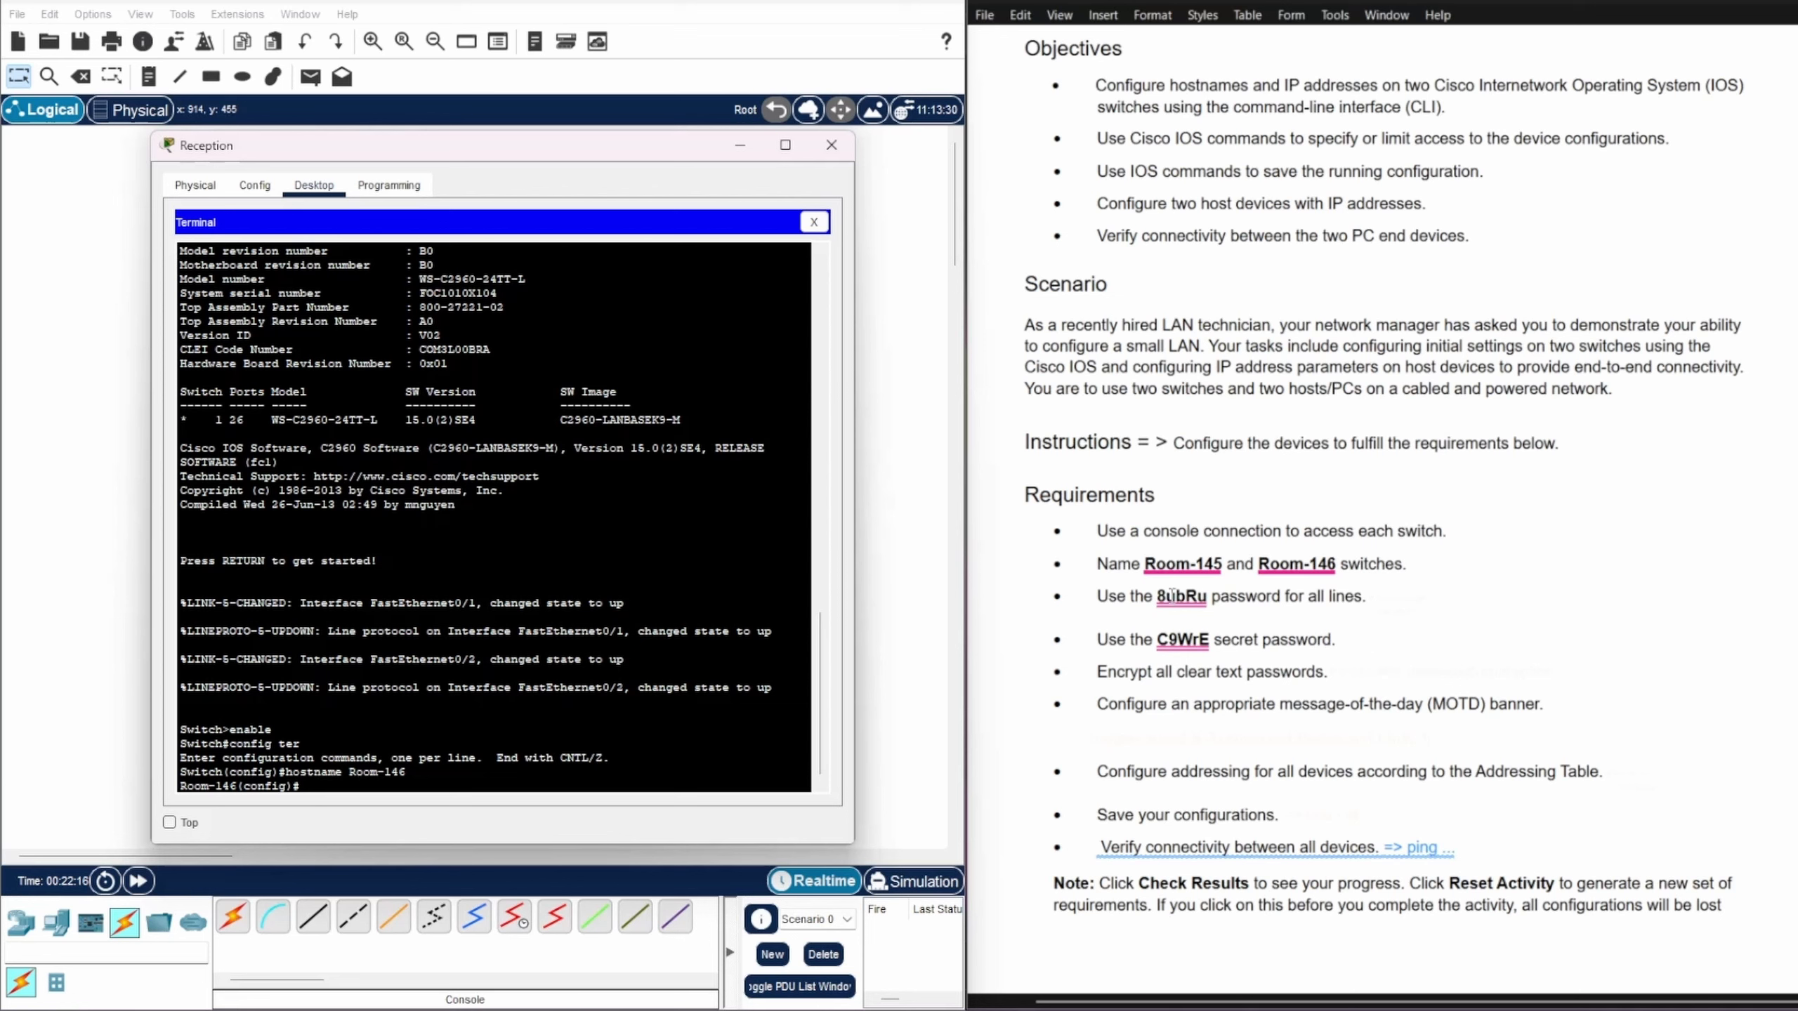
left_click_drag(1156, 596, 1210, 596)
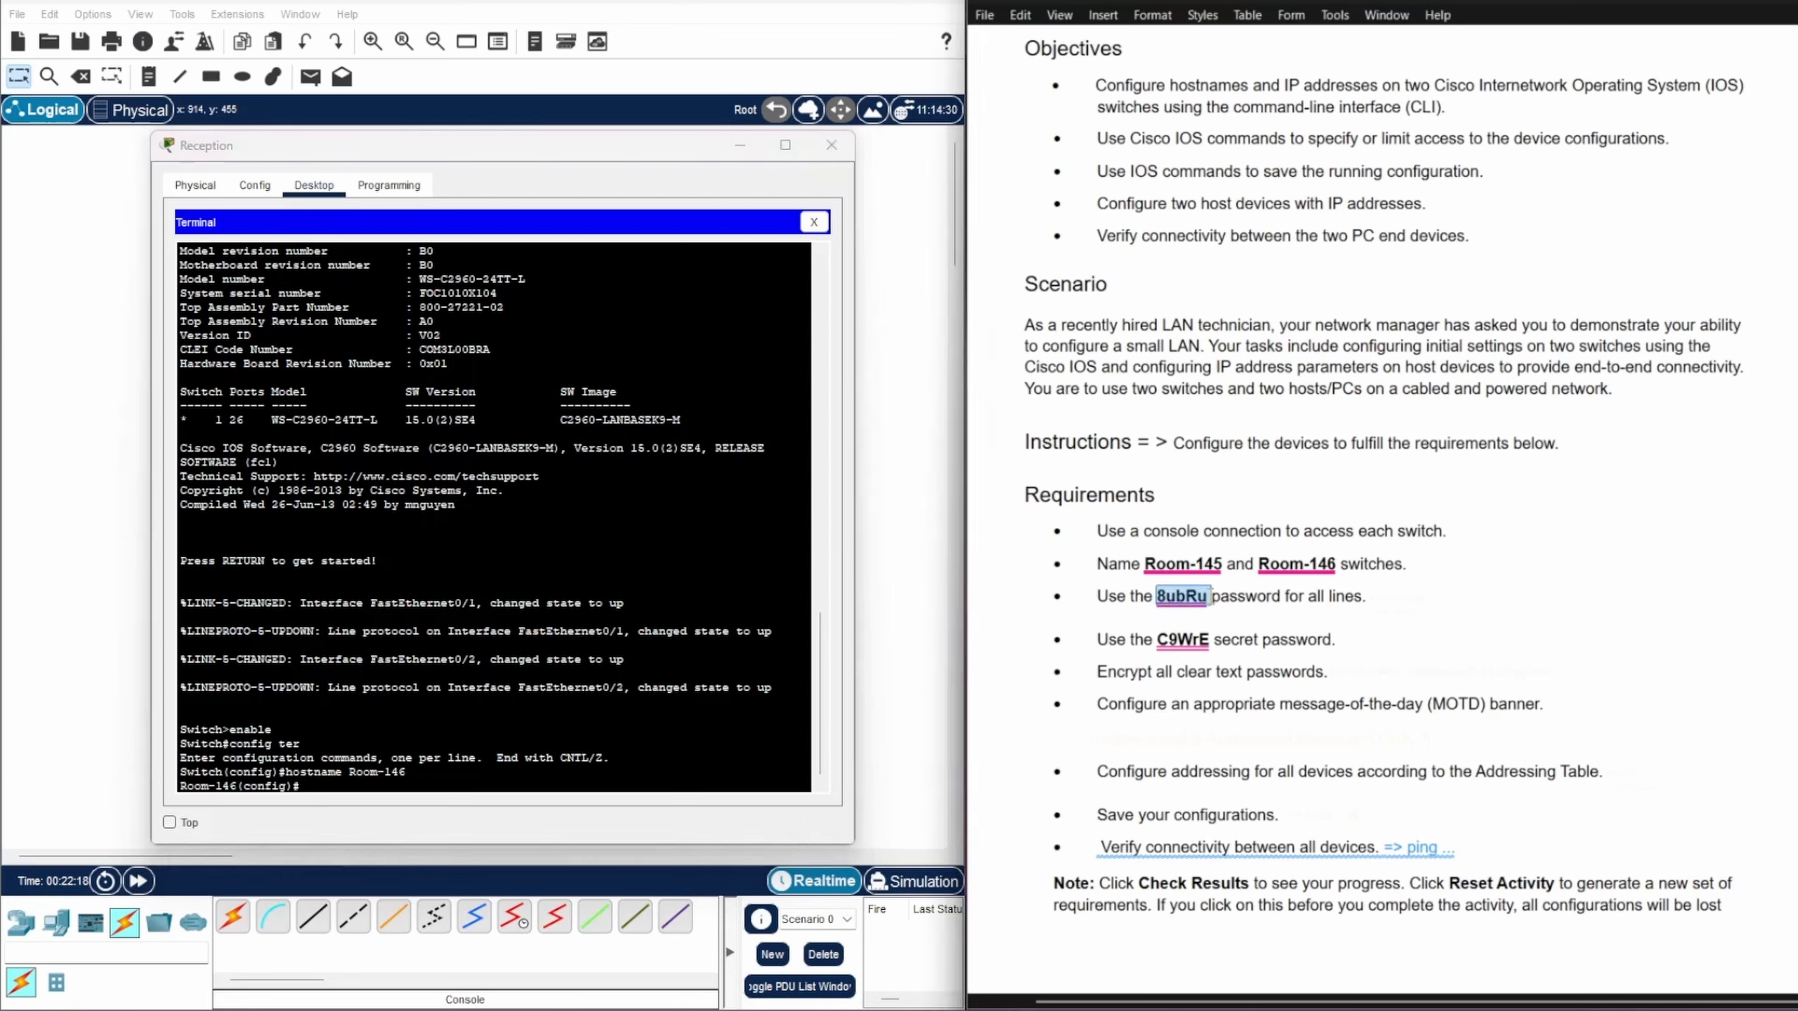
Step: On line console 0, set the lab's line password, enable login, and exit
left_click(307, 784)
type("line ")
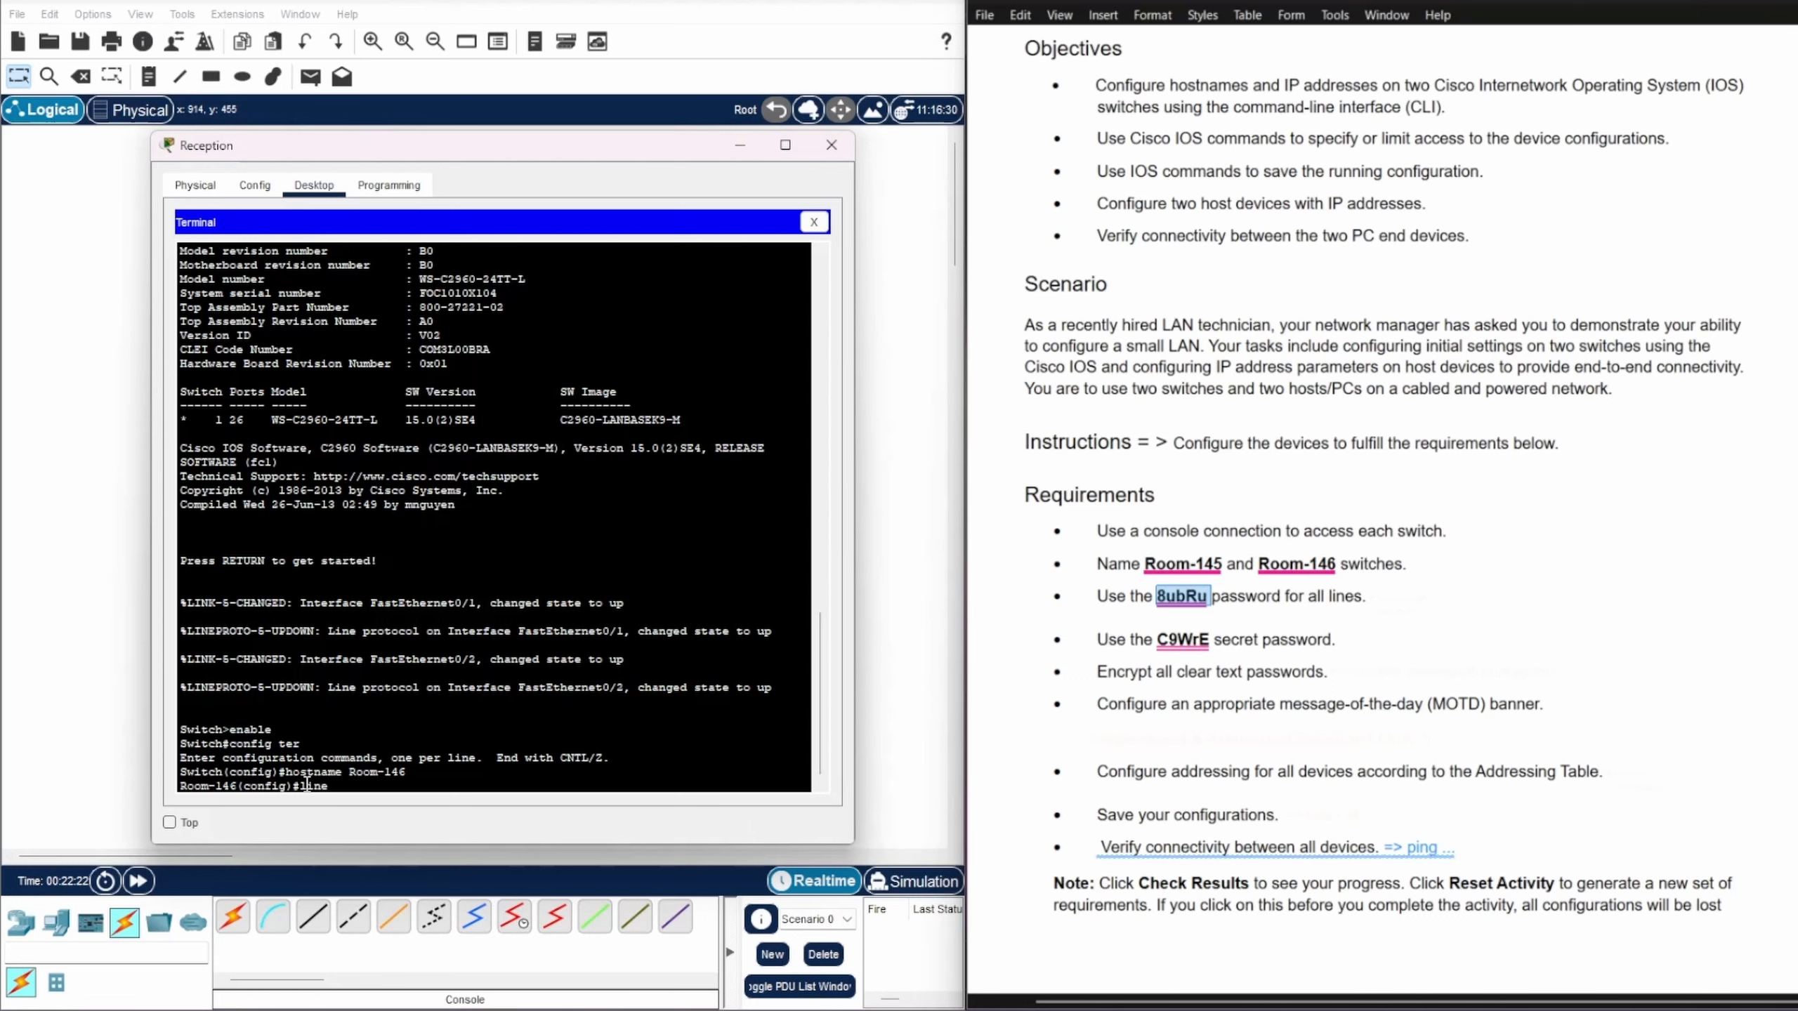
type("console 0")
key("Return")
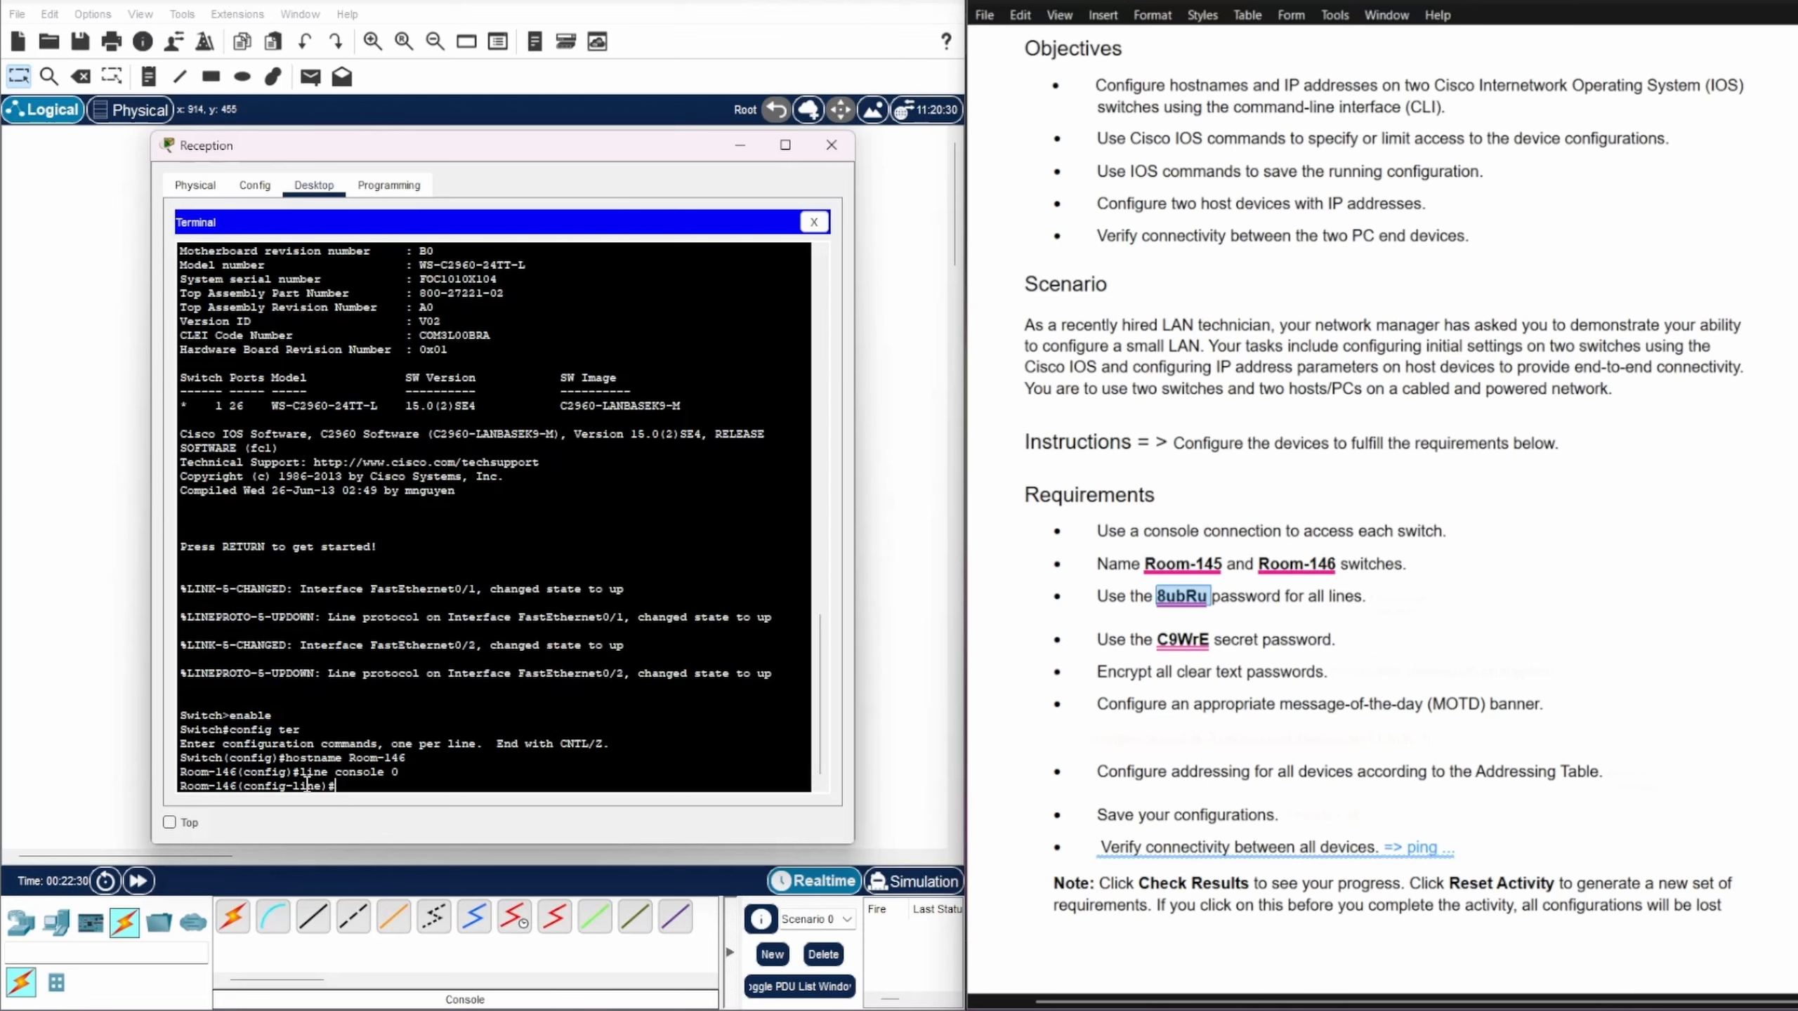
type("password")
type("8ubRu")
key("Return")
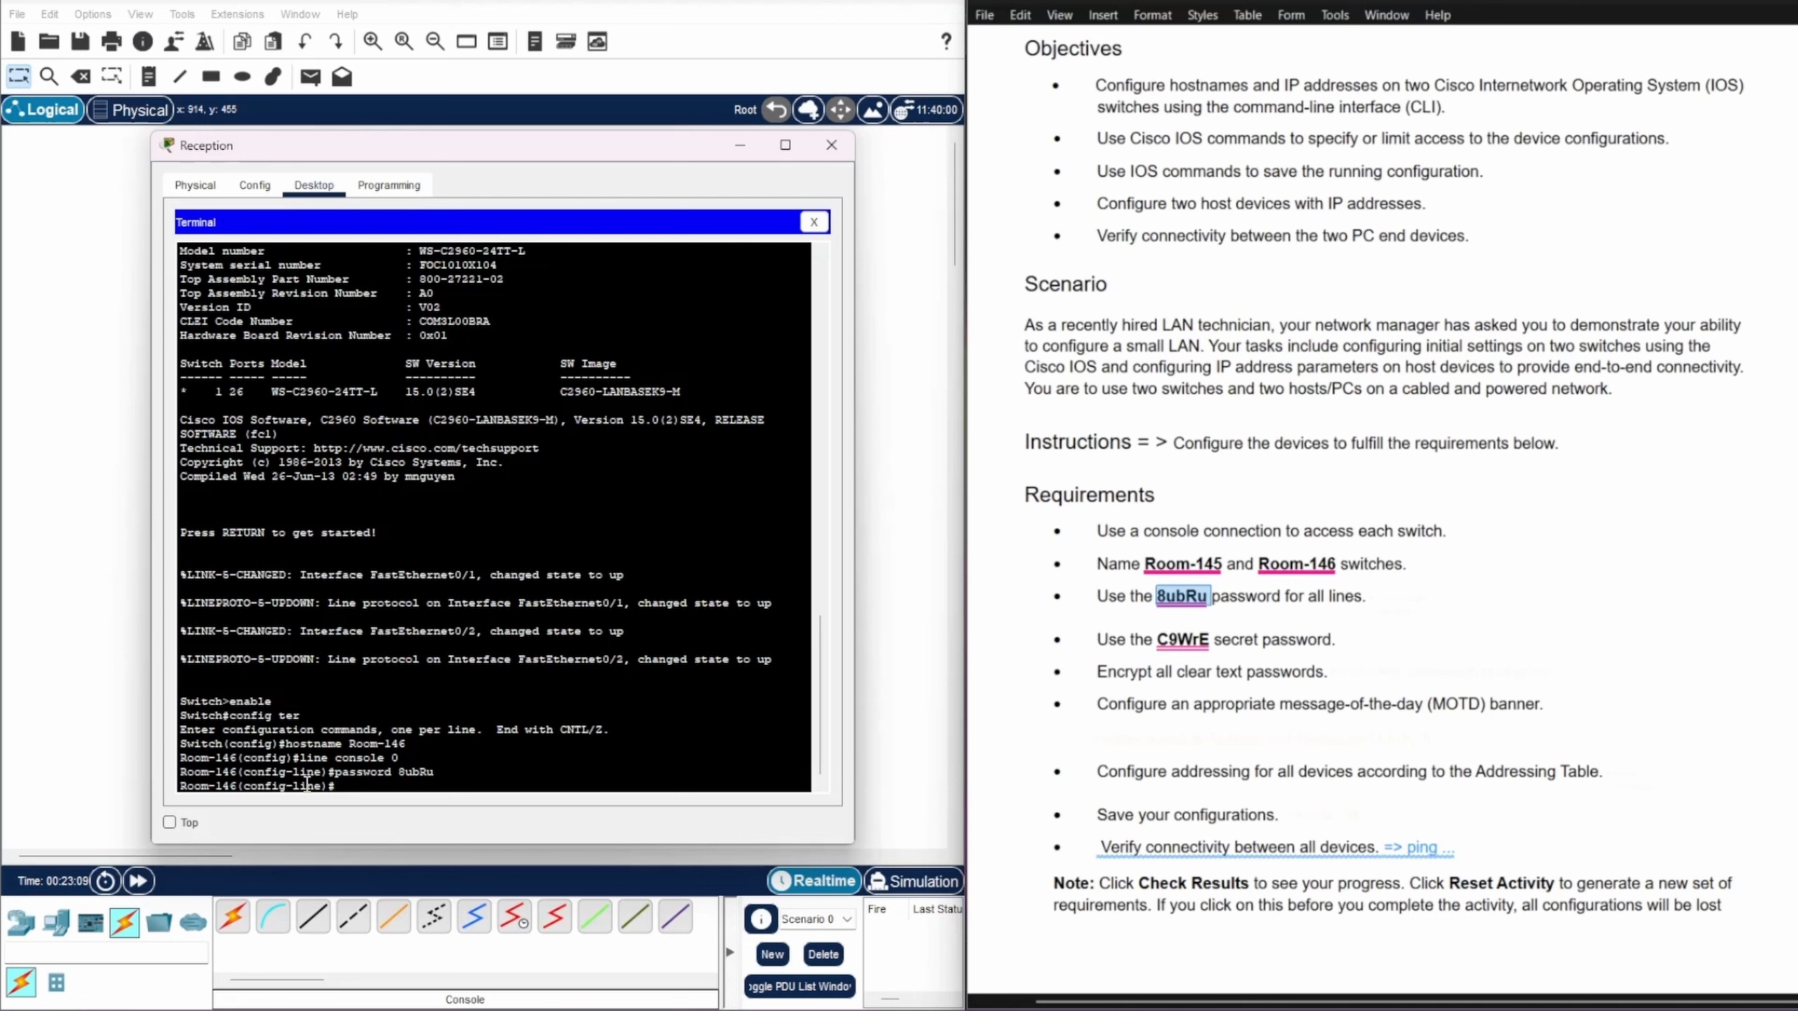
type("login")
key("Return")
type("e)#e")
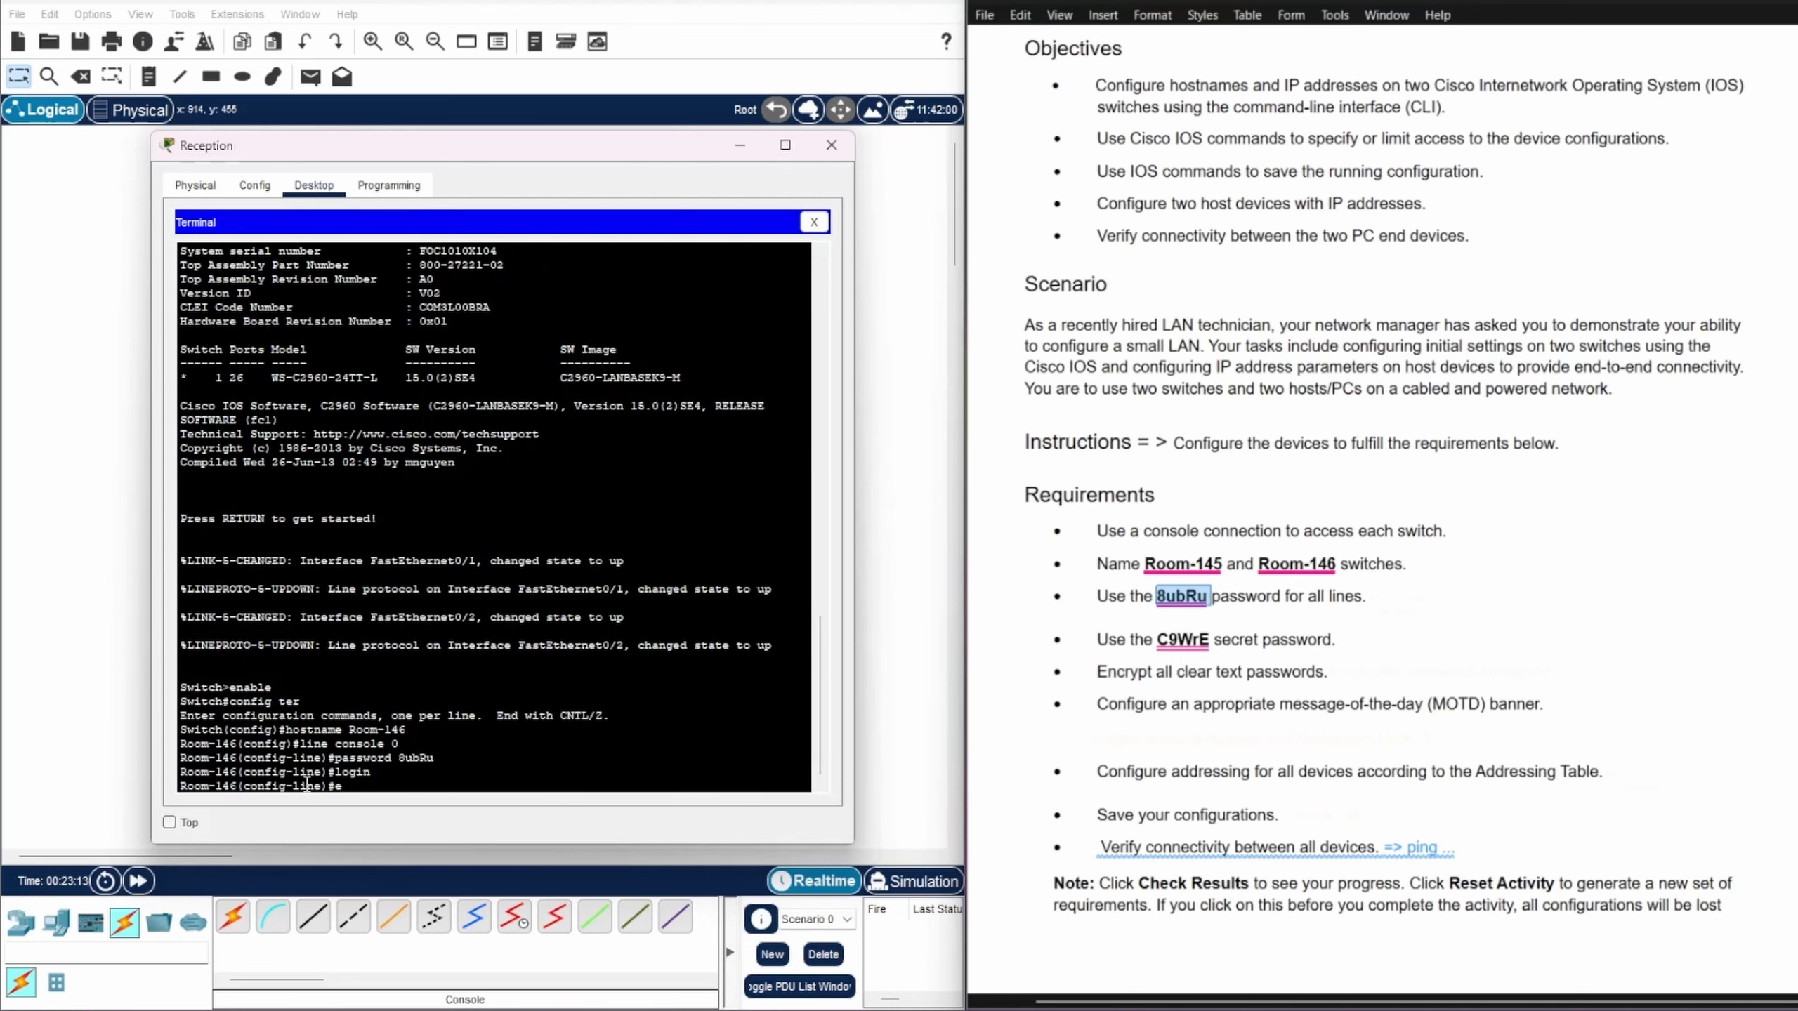
type("xit")
key("Return")
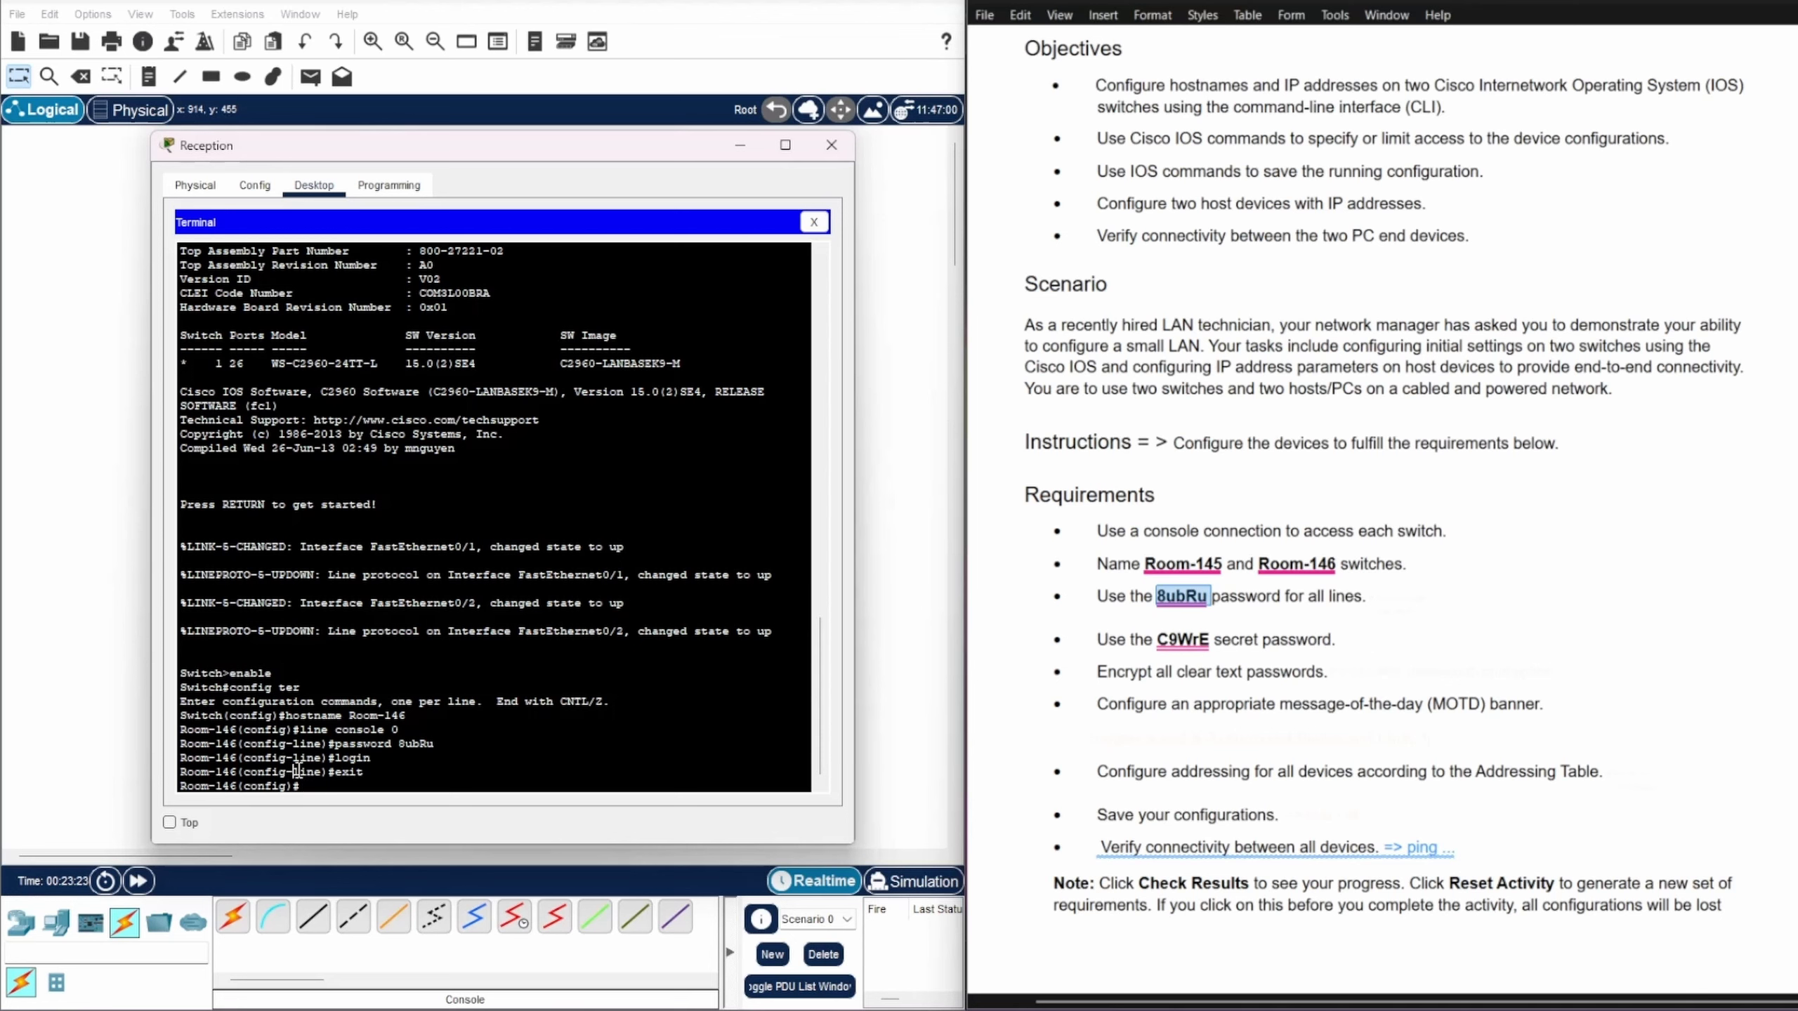
Step: Begin configuring the vty lines with 'line vty 0 15'
left_click_drag(293, 773, 324, 765)
double_click(311, 771)
left_click(291, 788)
type("line vty 0 15")
Step: Set the line password and require login on vty lines 0–15, then return to global configuration
key("Return")
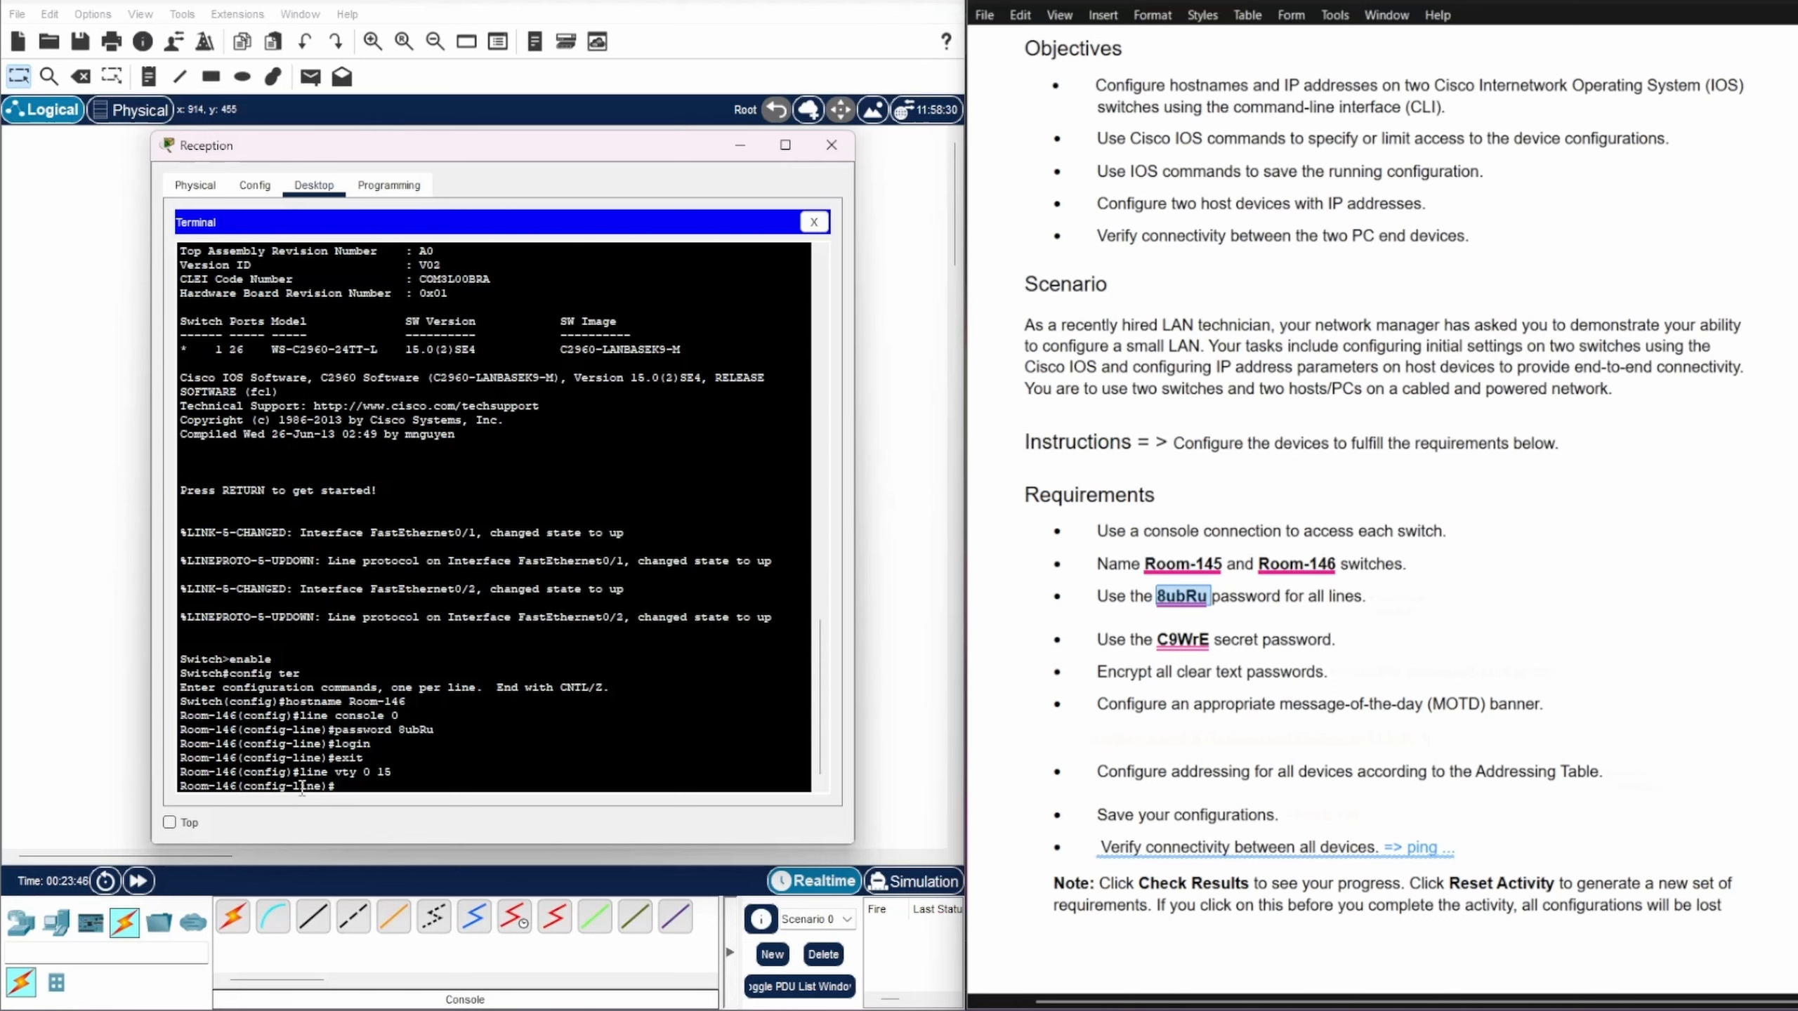
type("password 8ubRu")
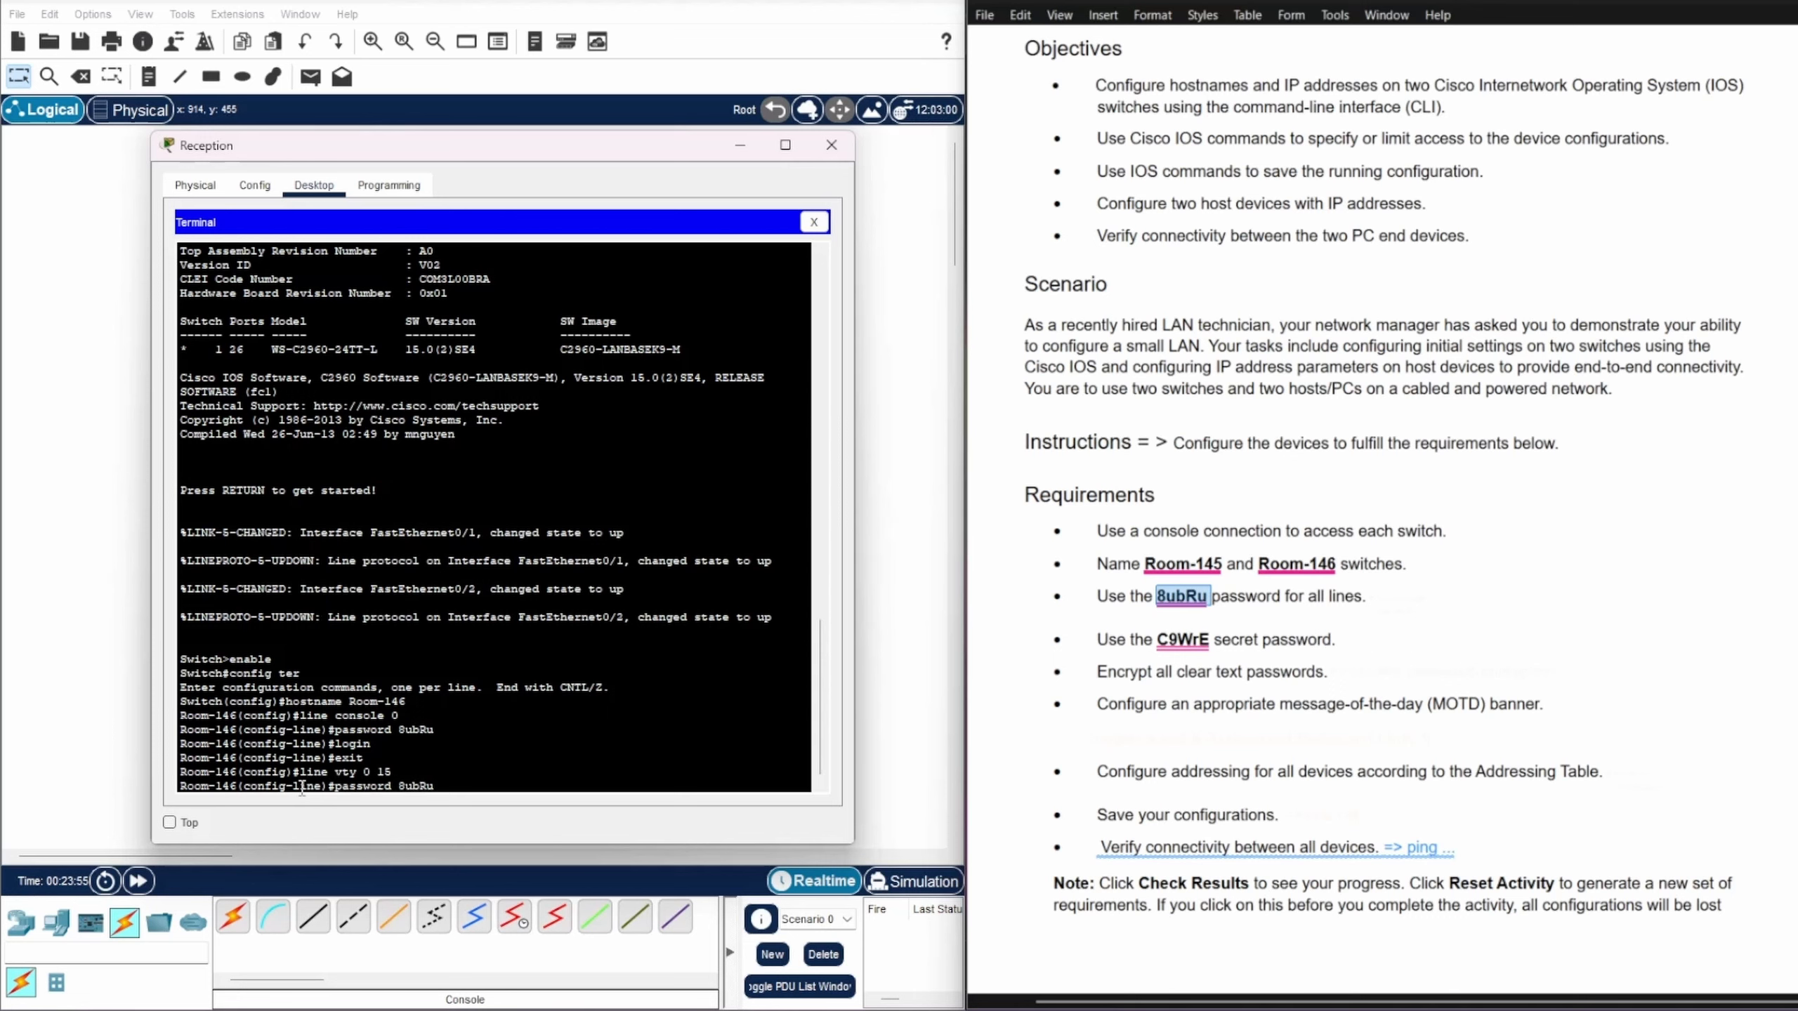
key("Return")
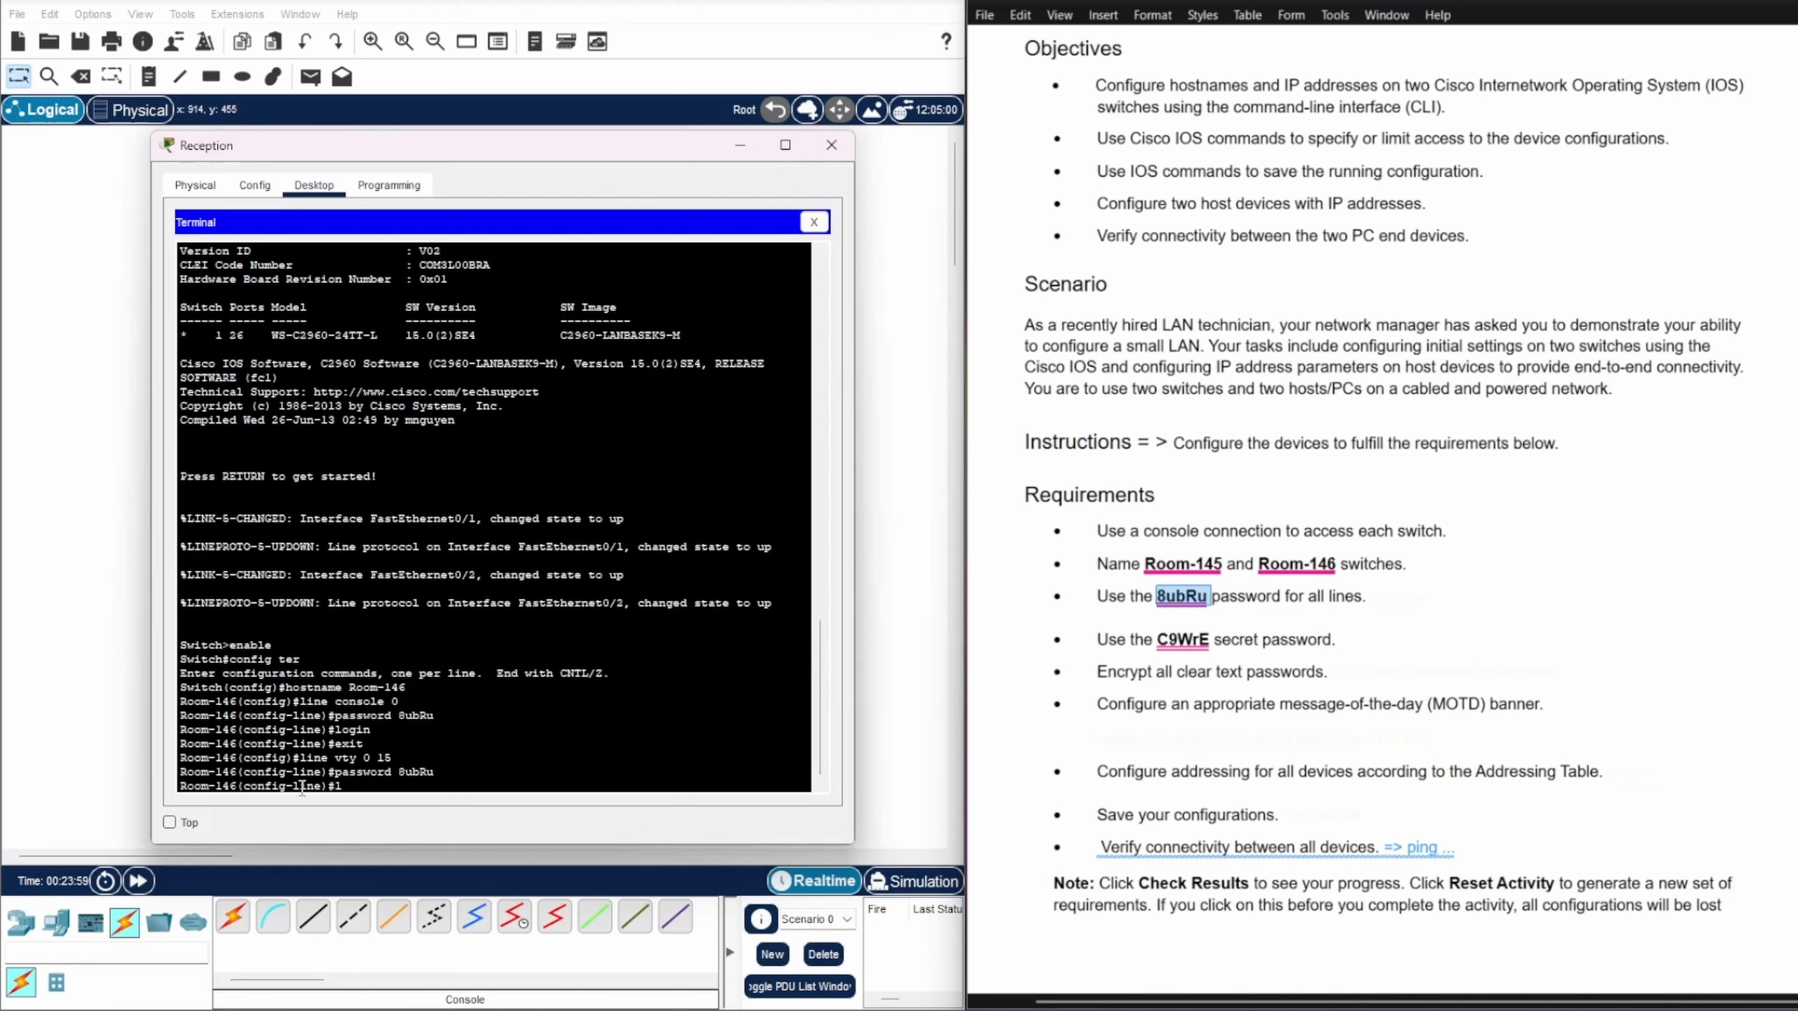
type("login")
key("Return")
type("e")
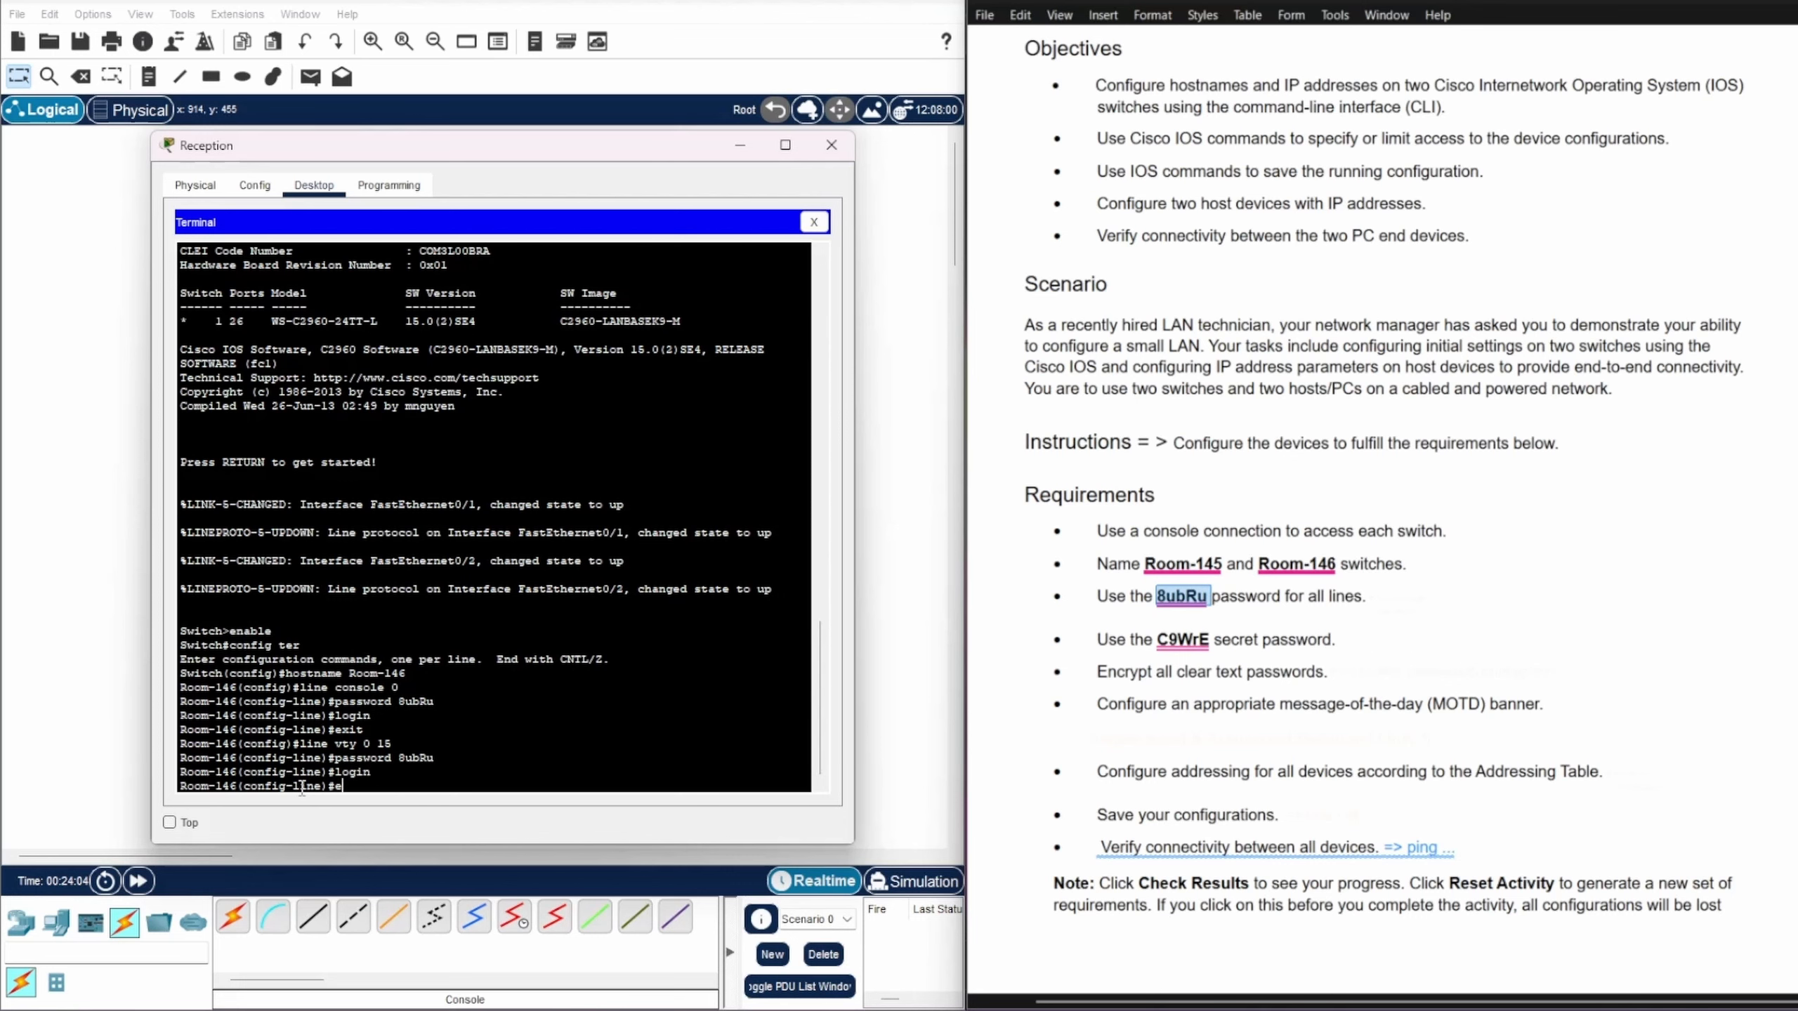
type("xit")
key("Return")
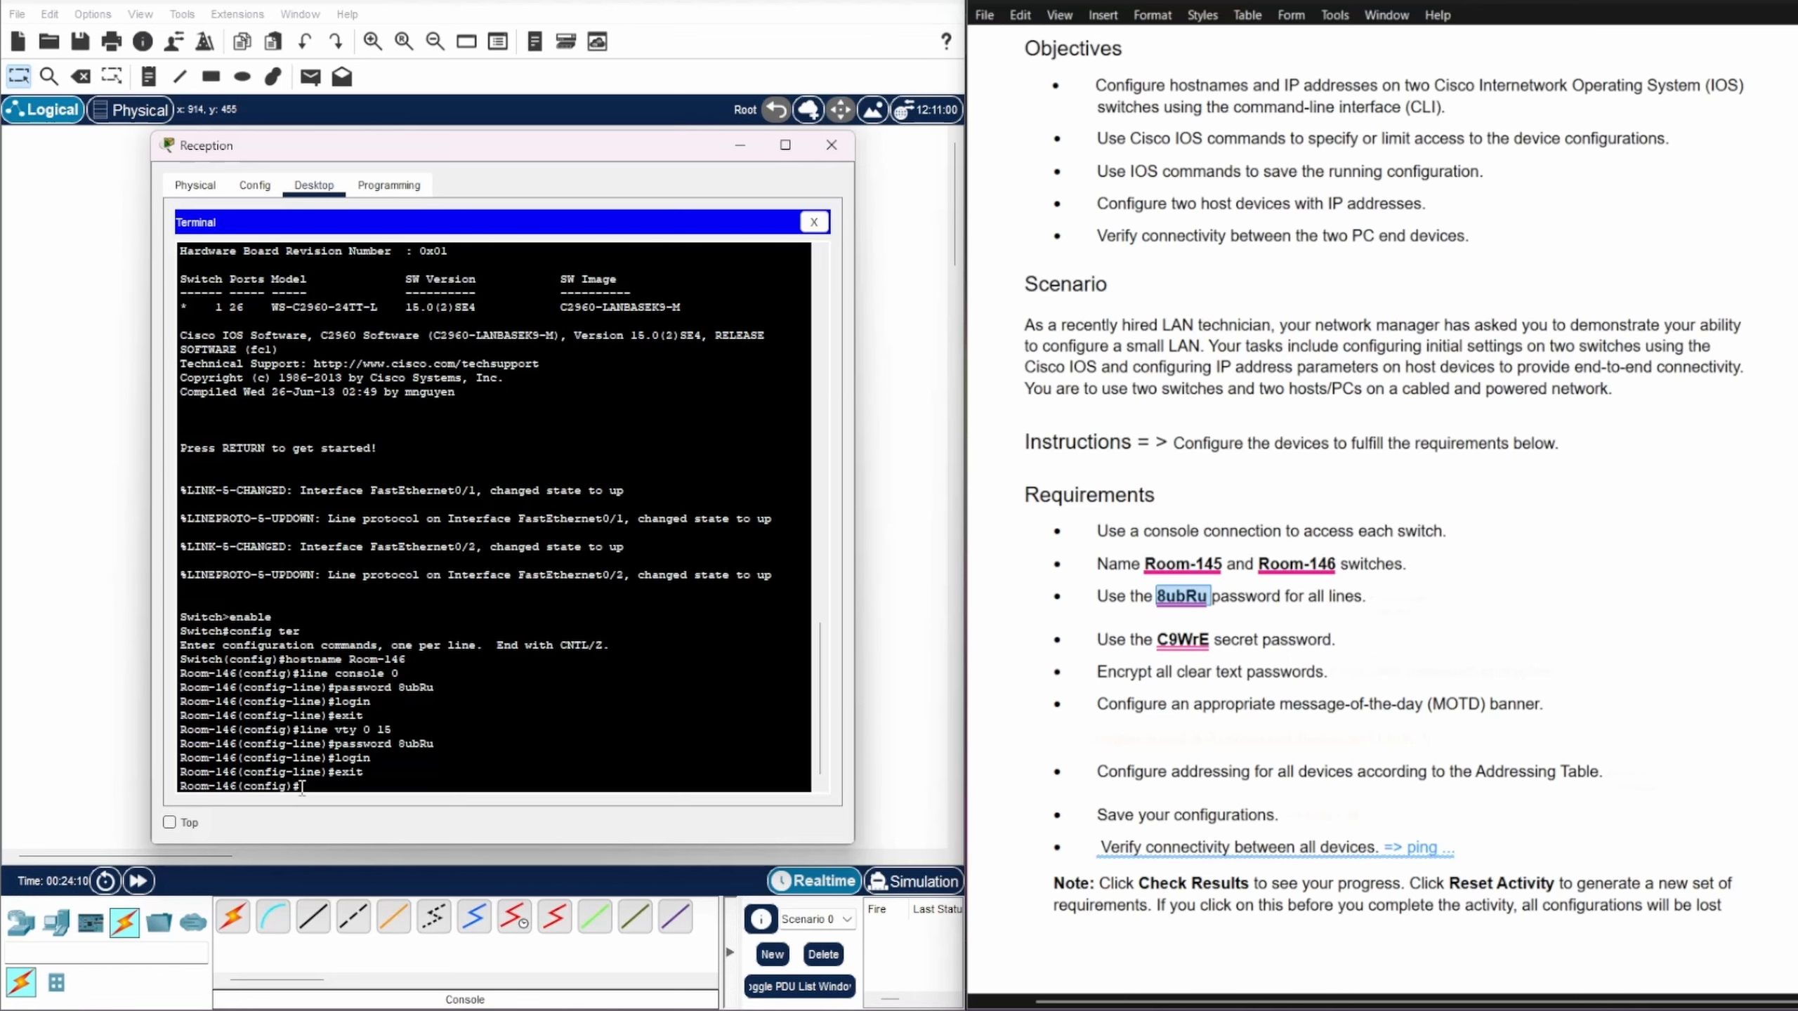
double_click(1182, 640)
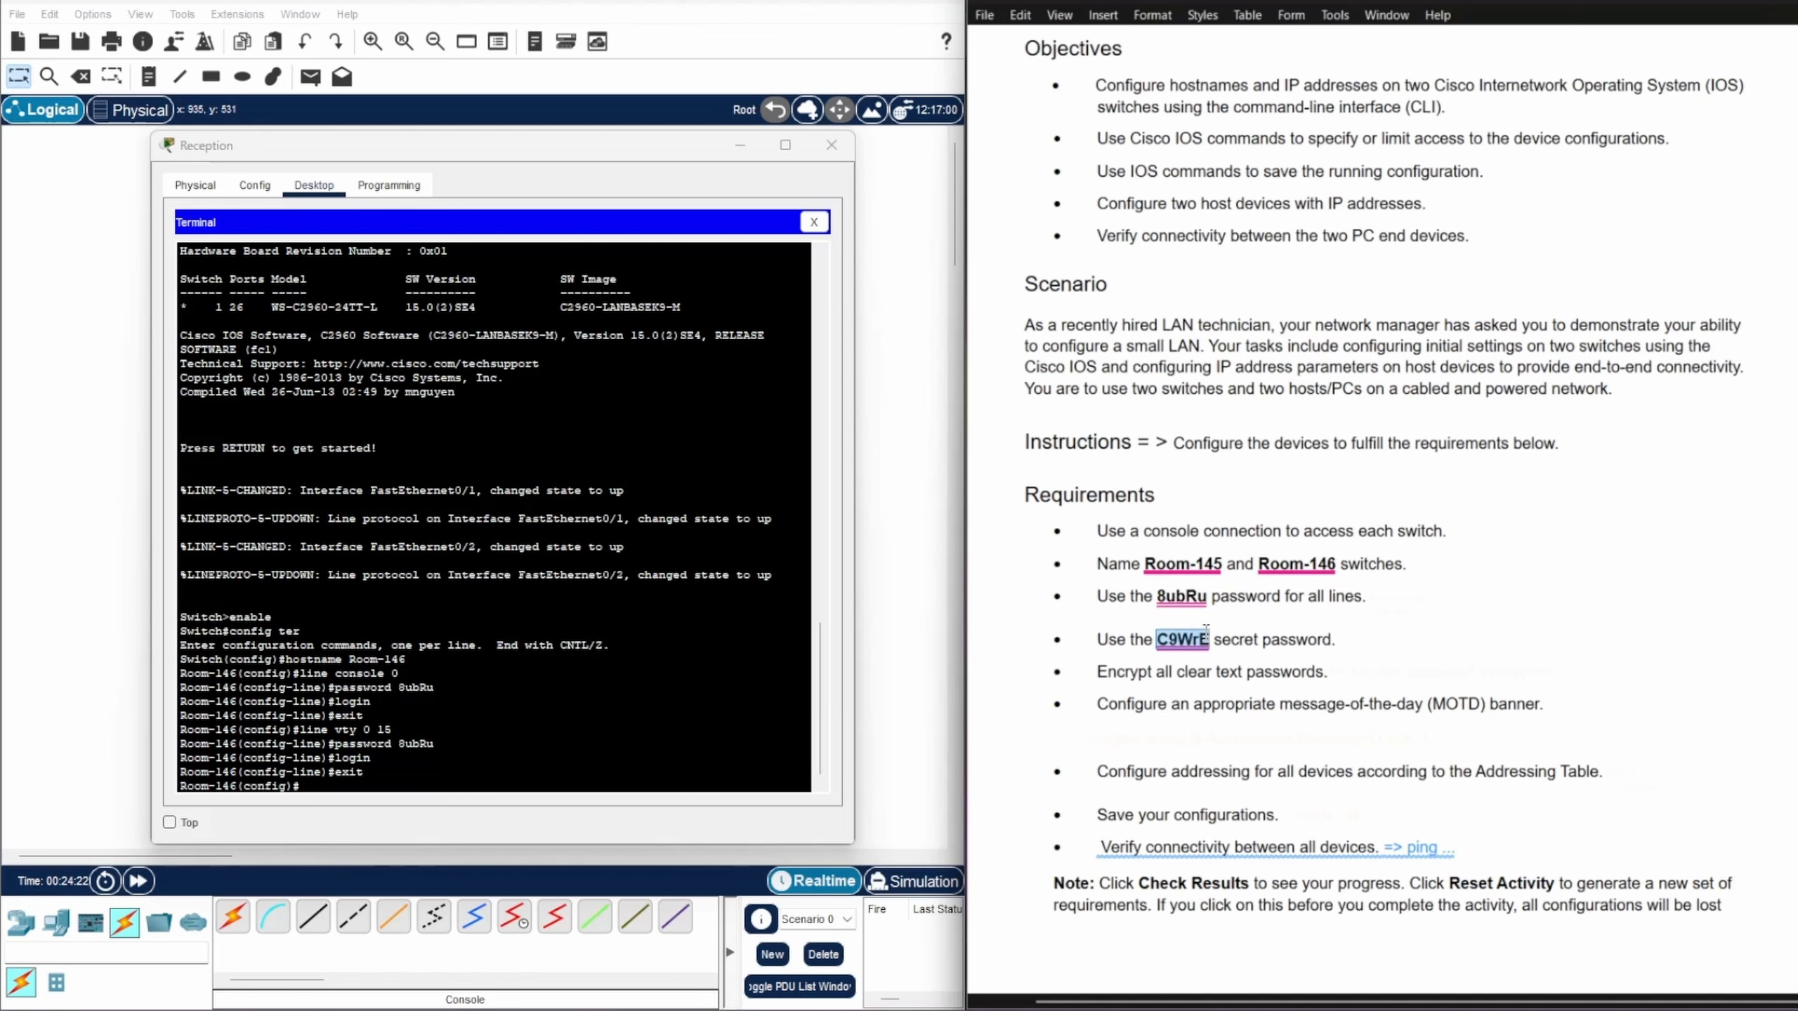
Step: Set Room-146's enable secret to the required password
left_click(323, 782)
type("en")
type("able")
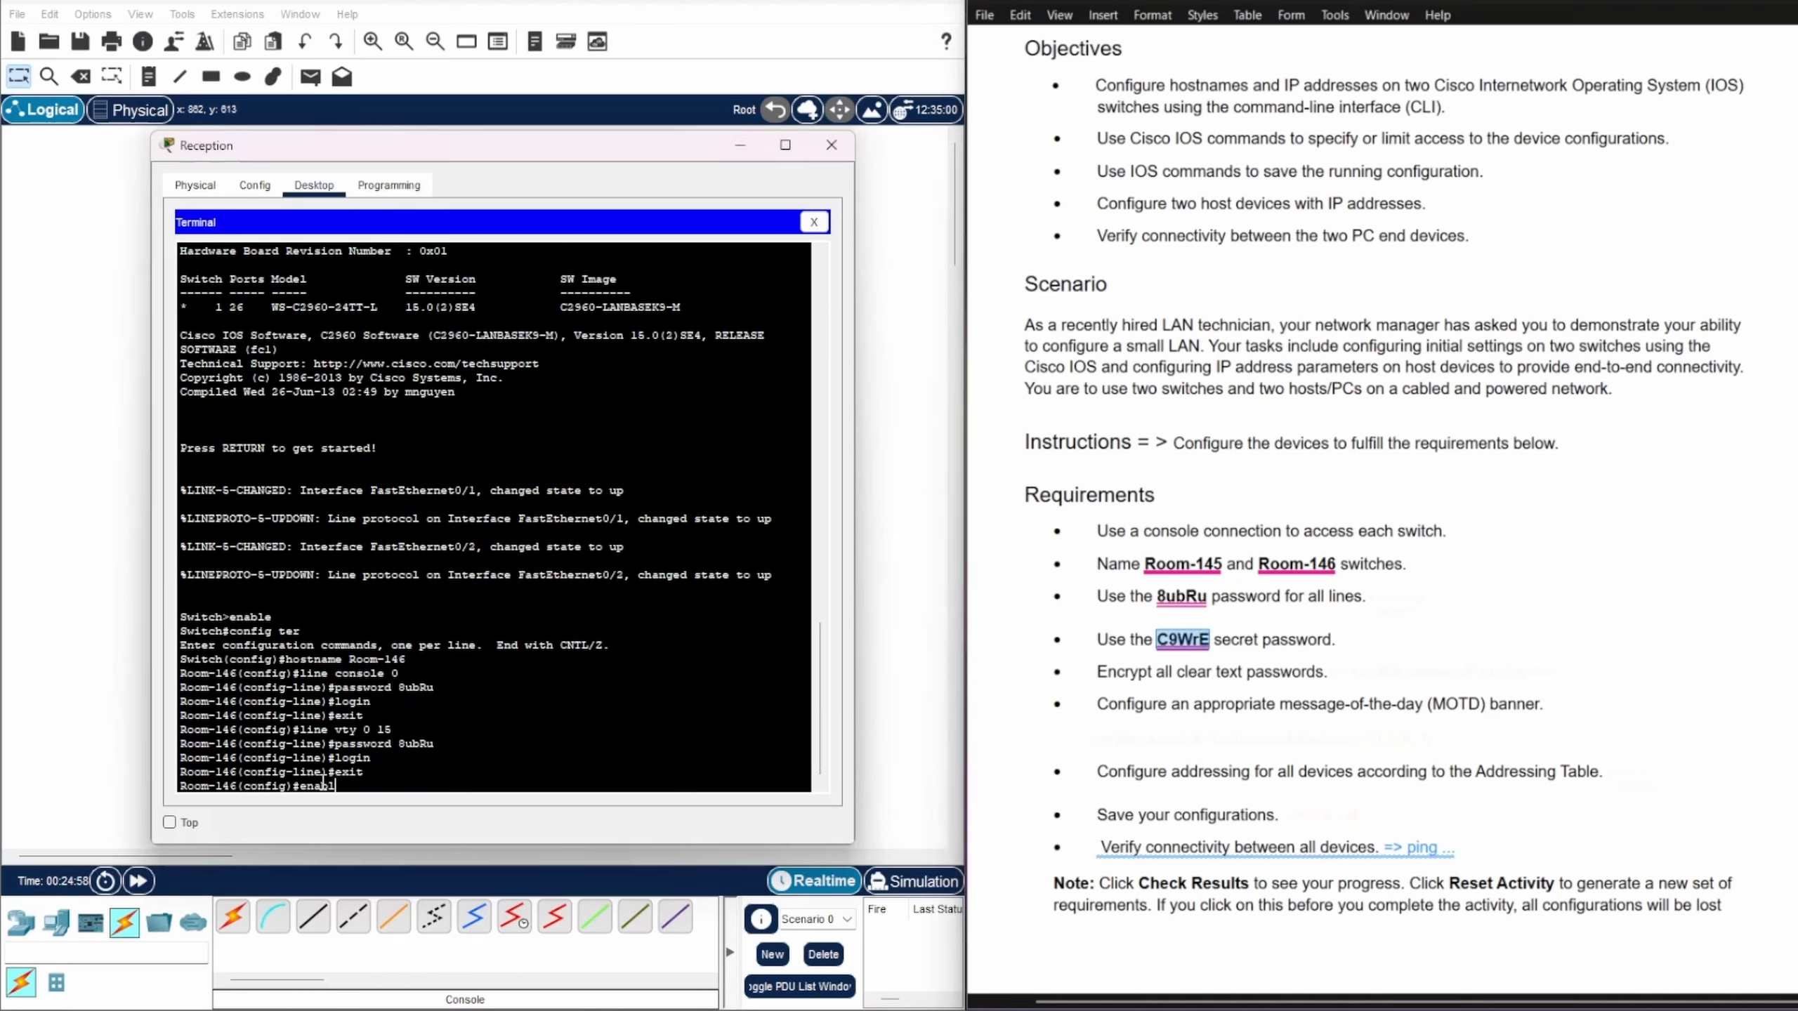
type(" secret C9WrE")
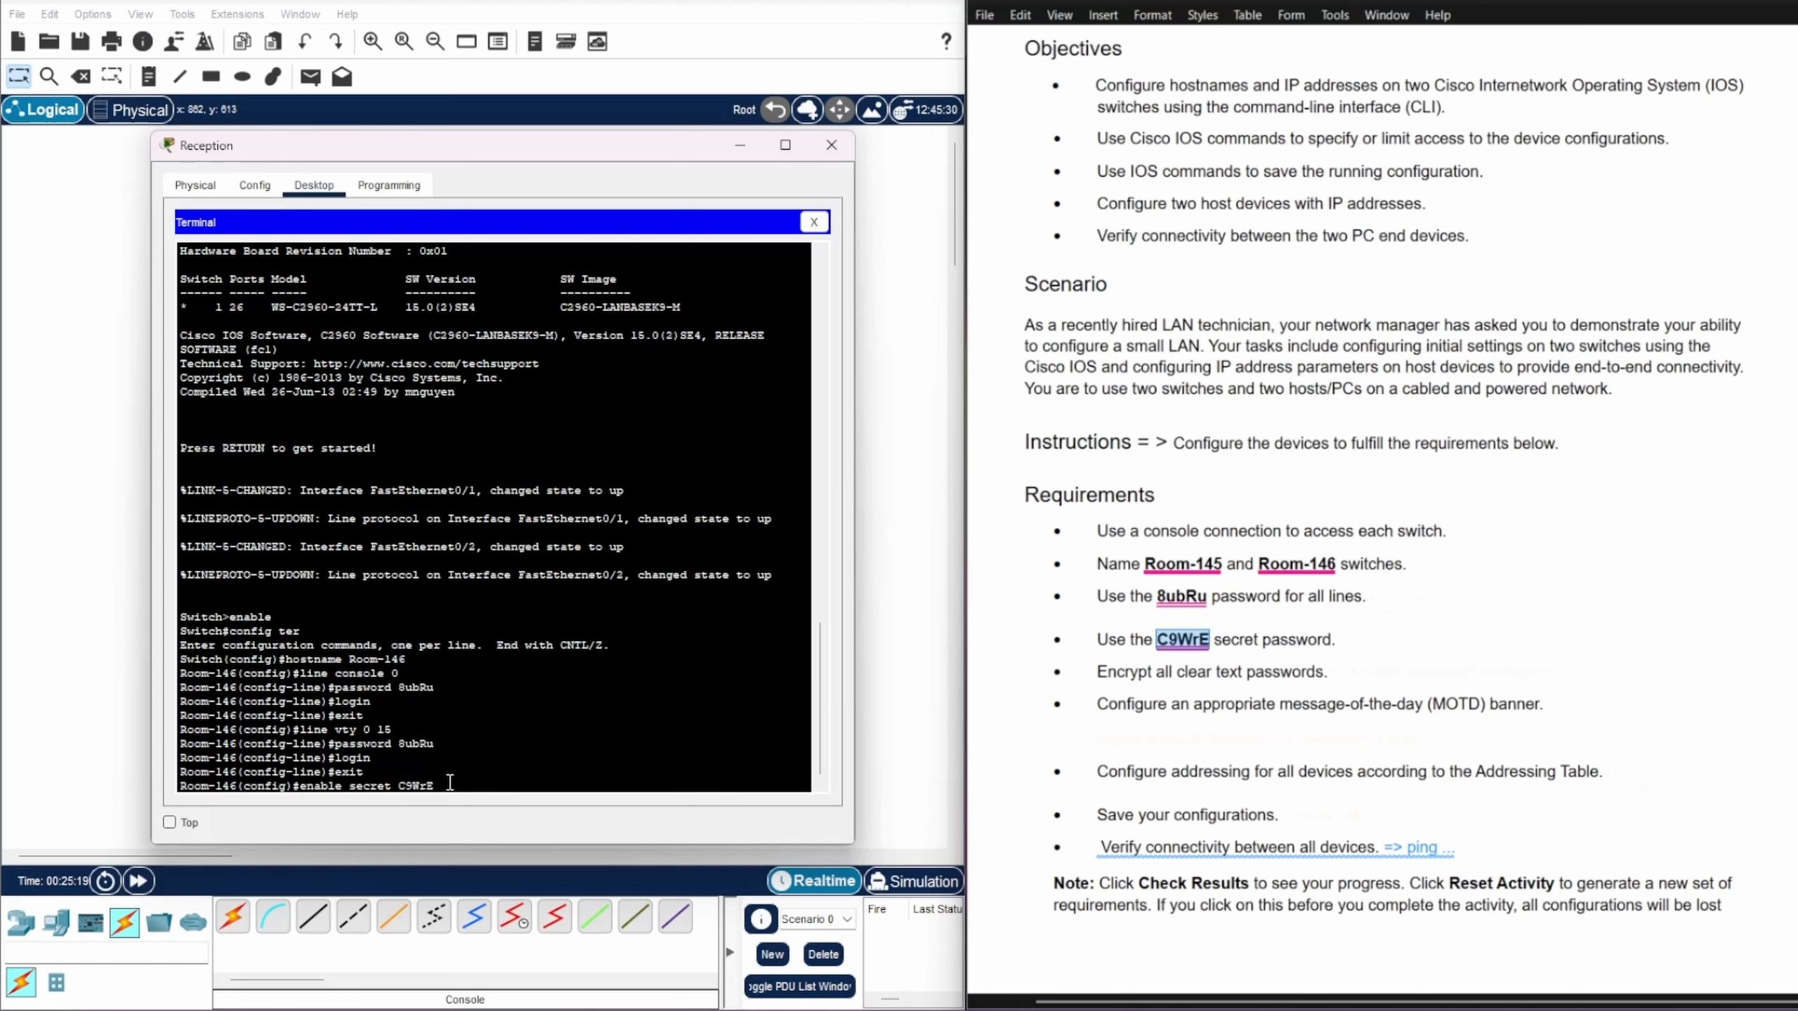
key("Return")
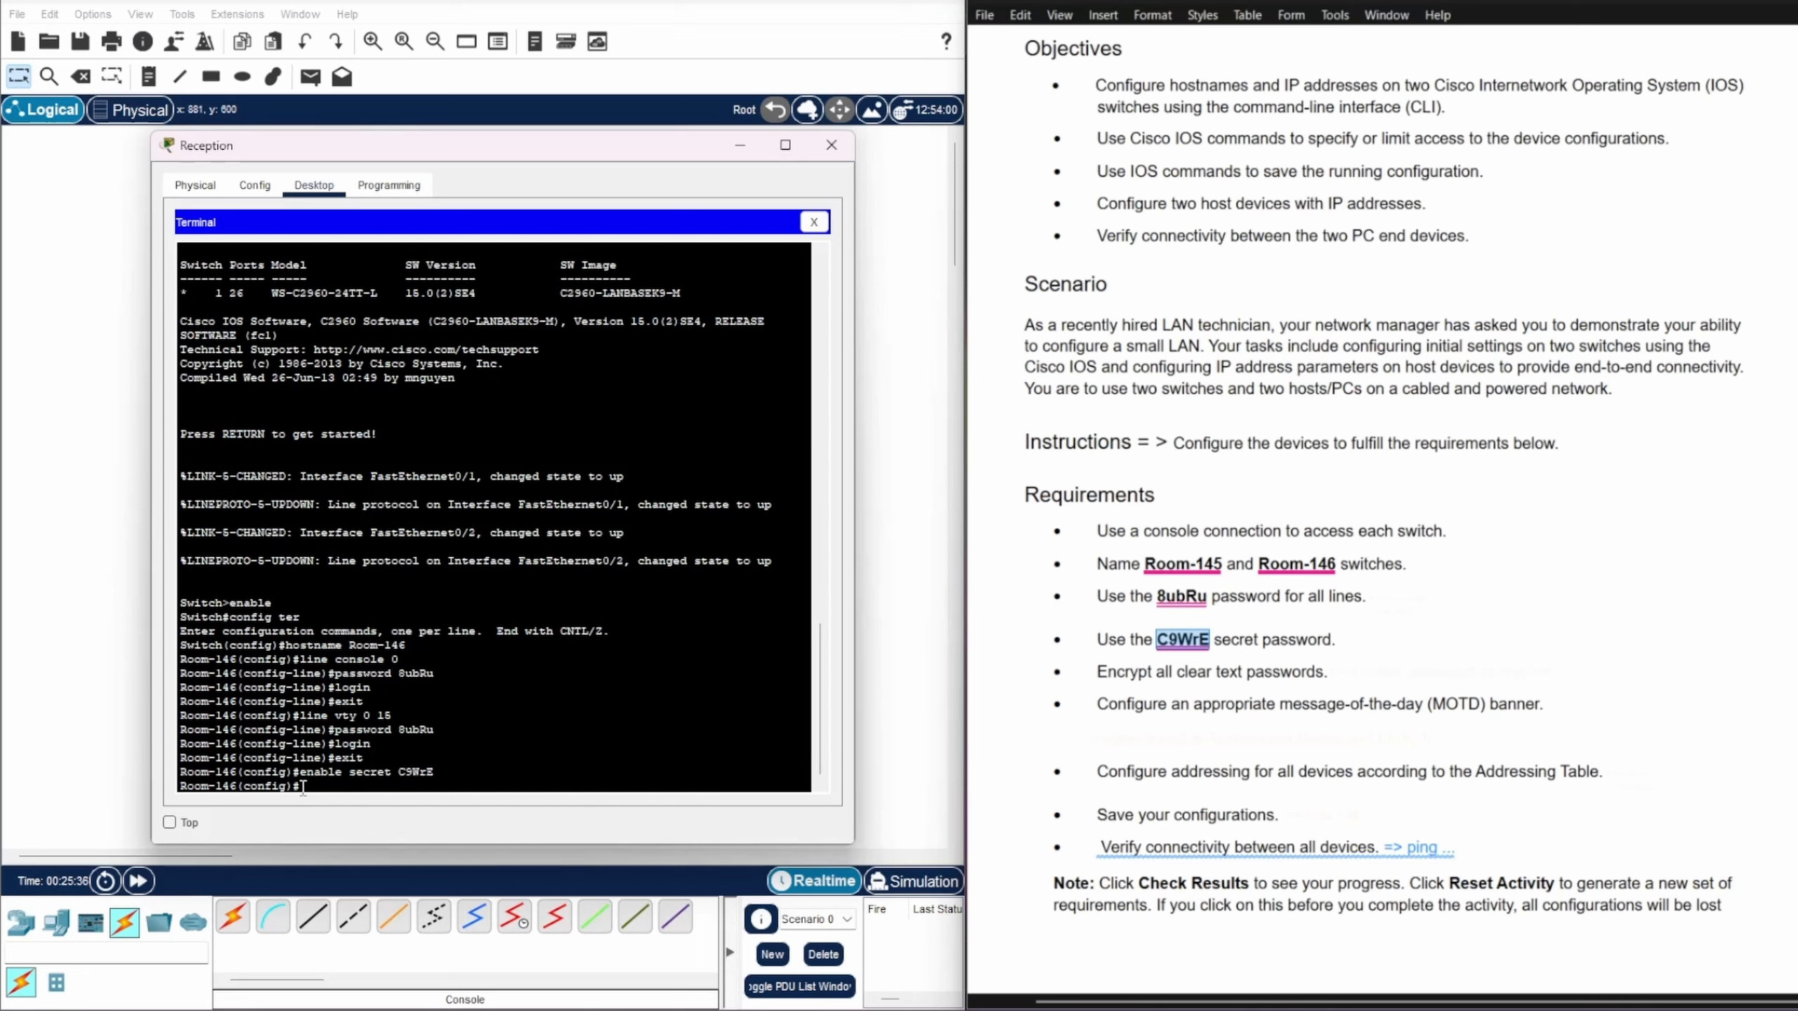
Step: Turn on service password-encryption and begin the banner motd command
type("service password-encry")
key("Tab")
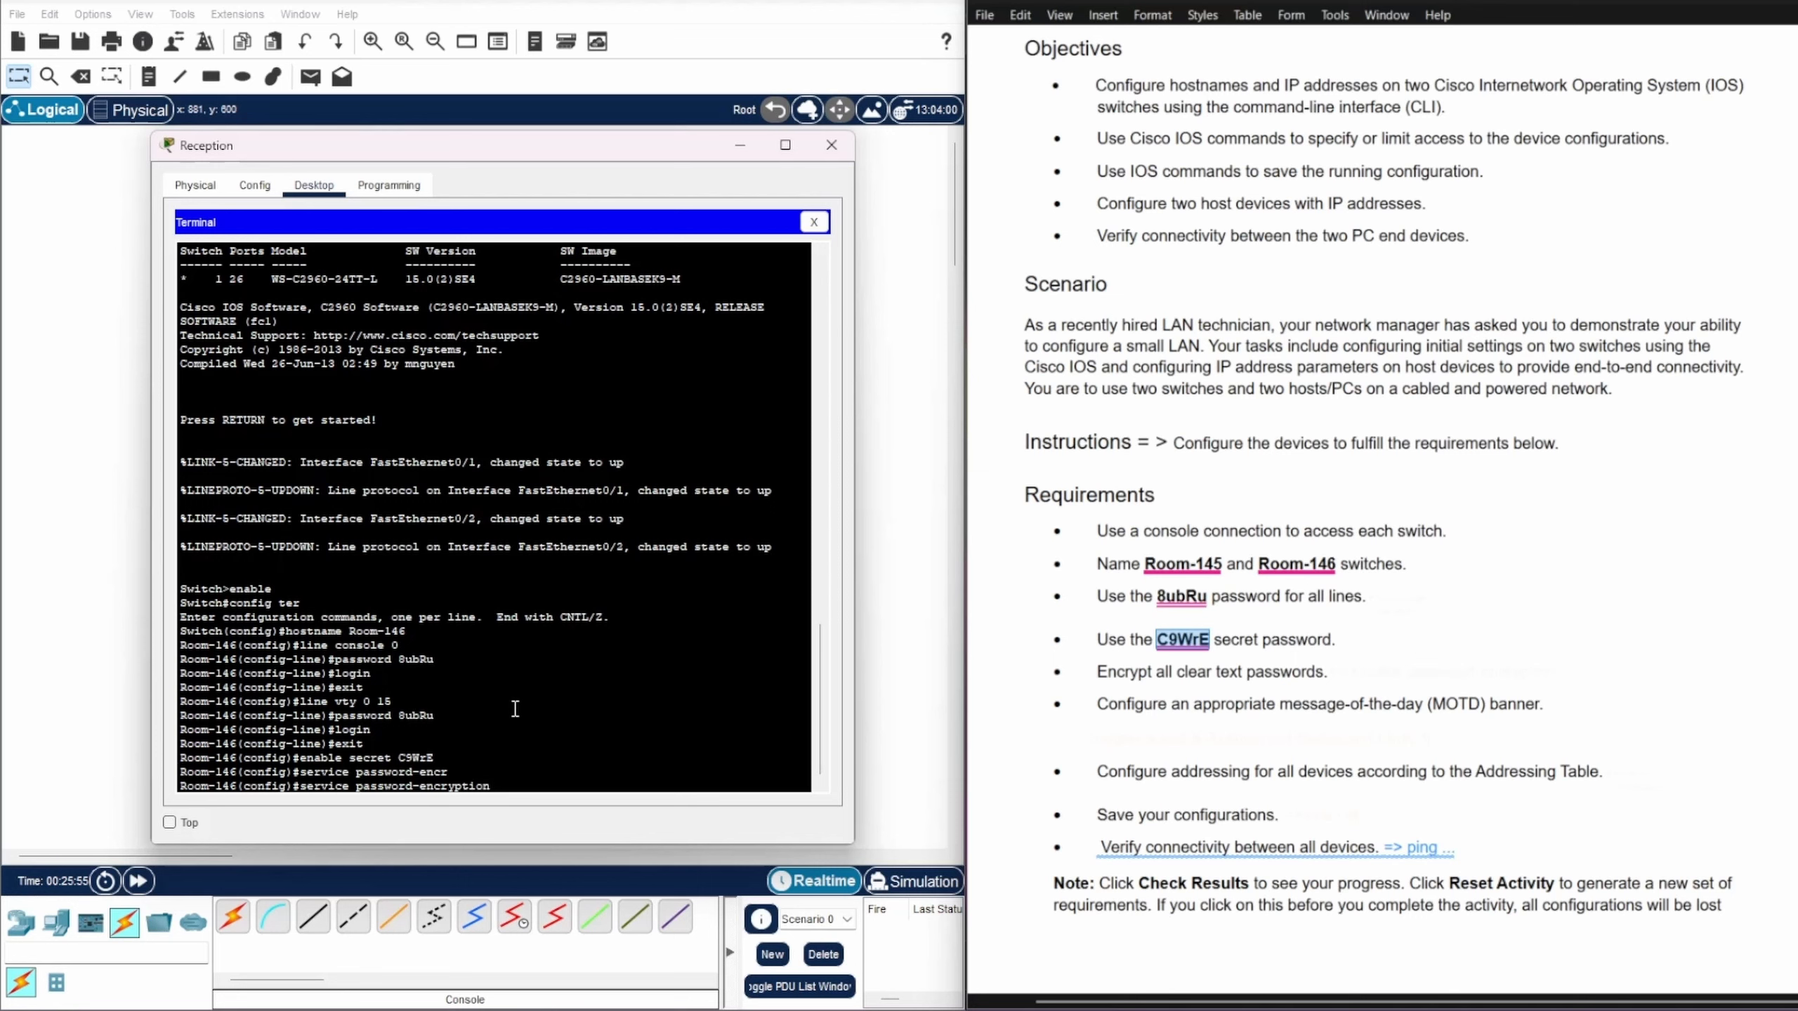
key("Return")
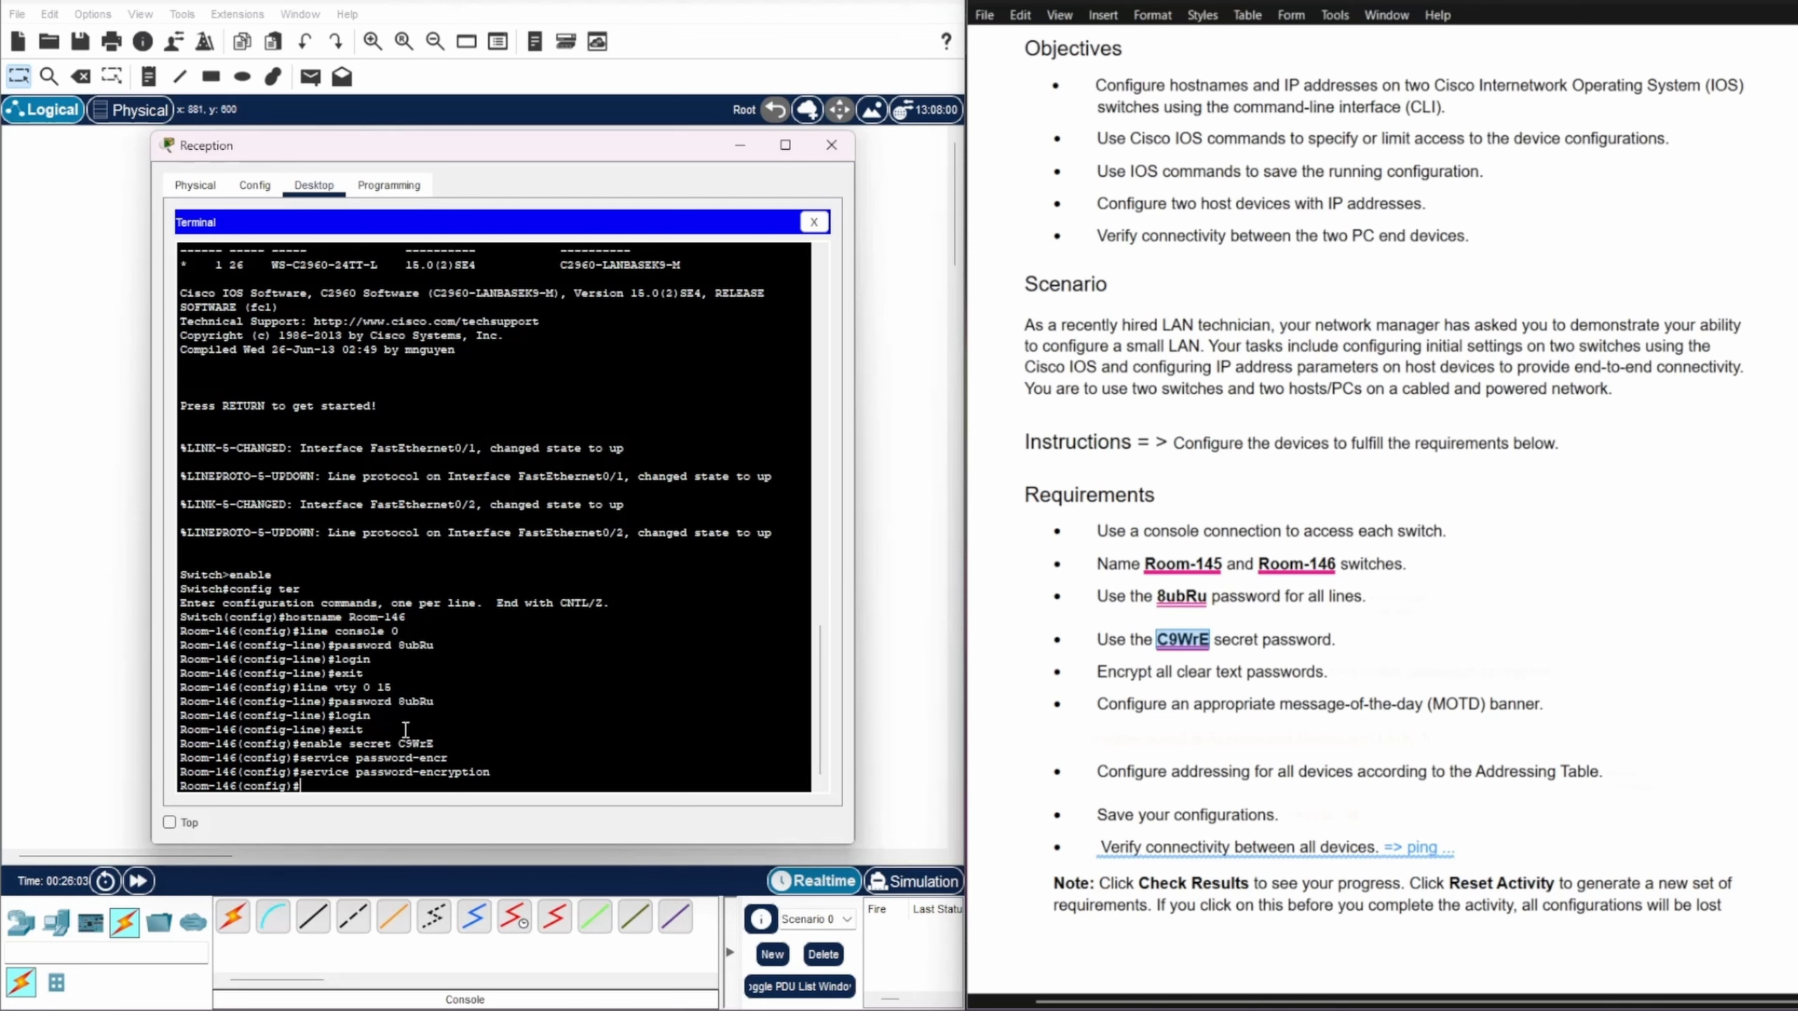
type("banner motd")
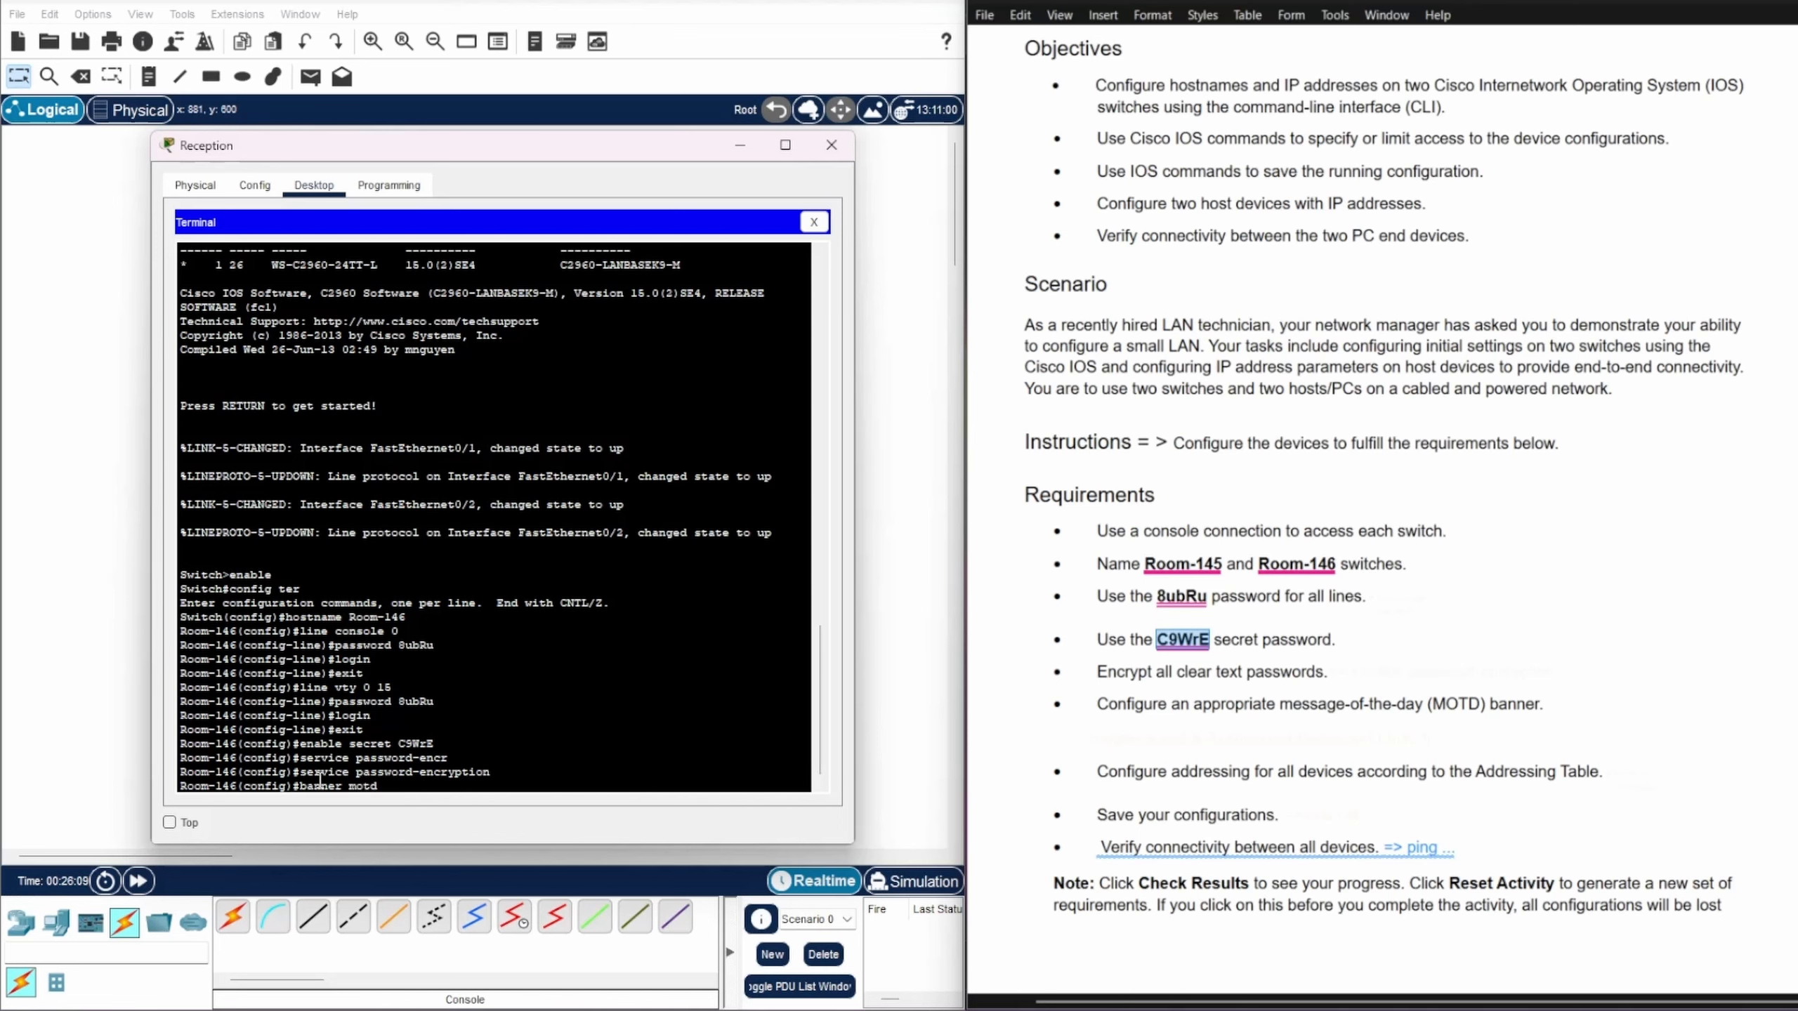
Step: Paste the 'Authorized Personnel Only' MOTD banner, apply it, and enter 'interface vlan 1'
right_click(386, 787)
left_click(426, 815)
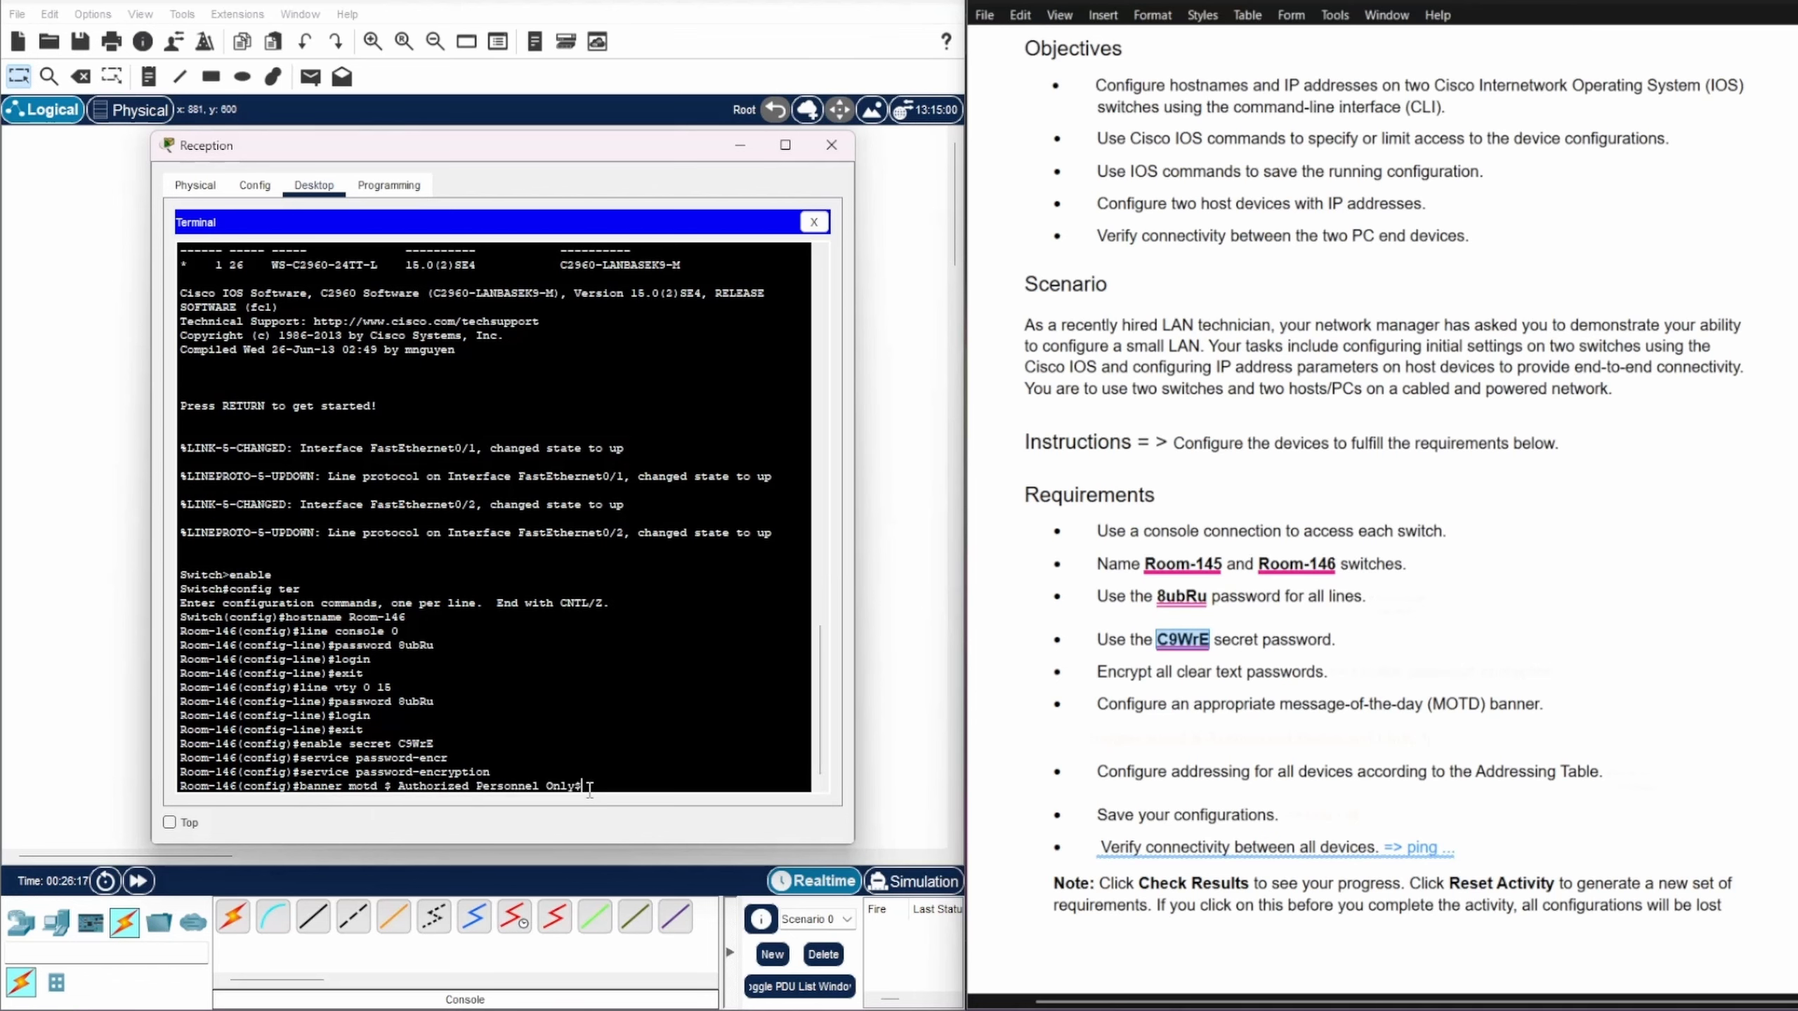
key("Return")
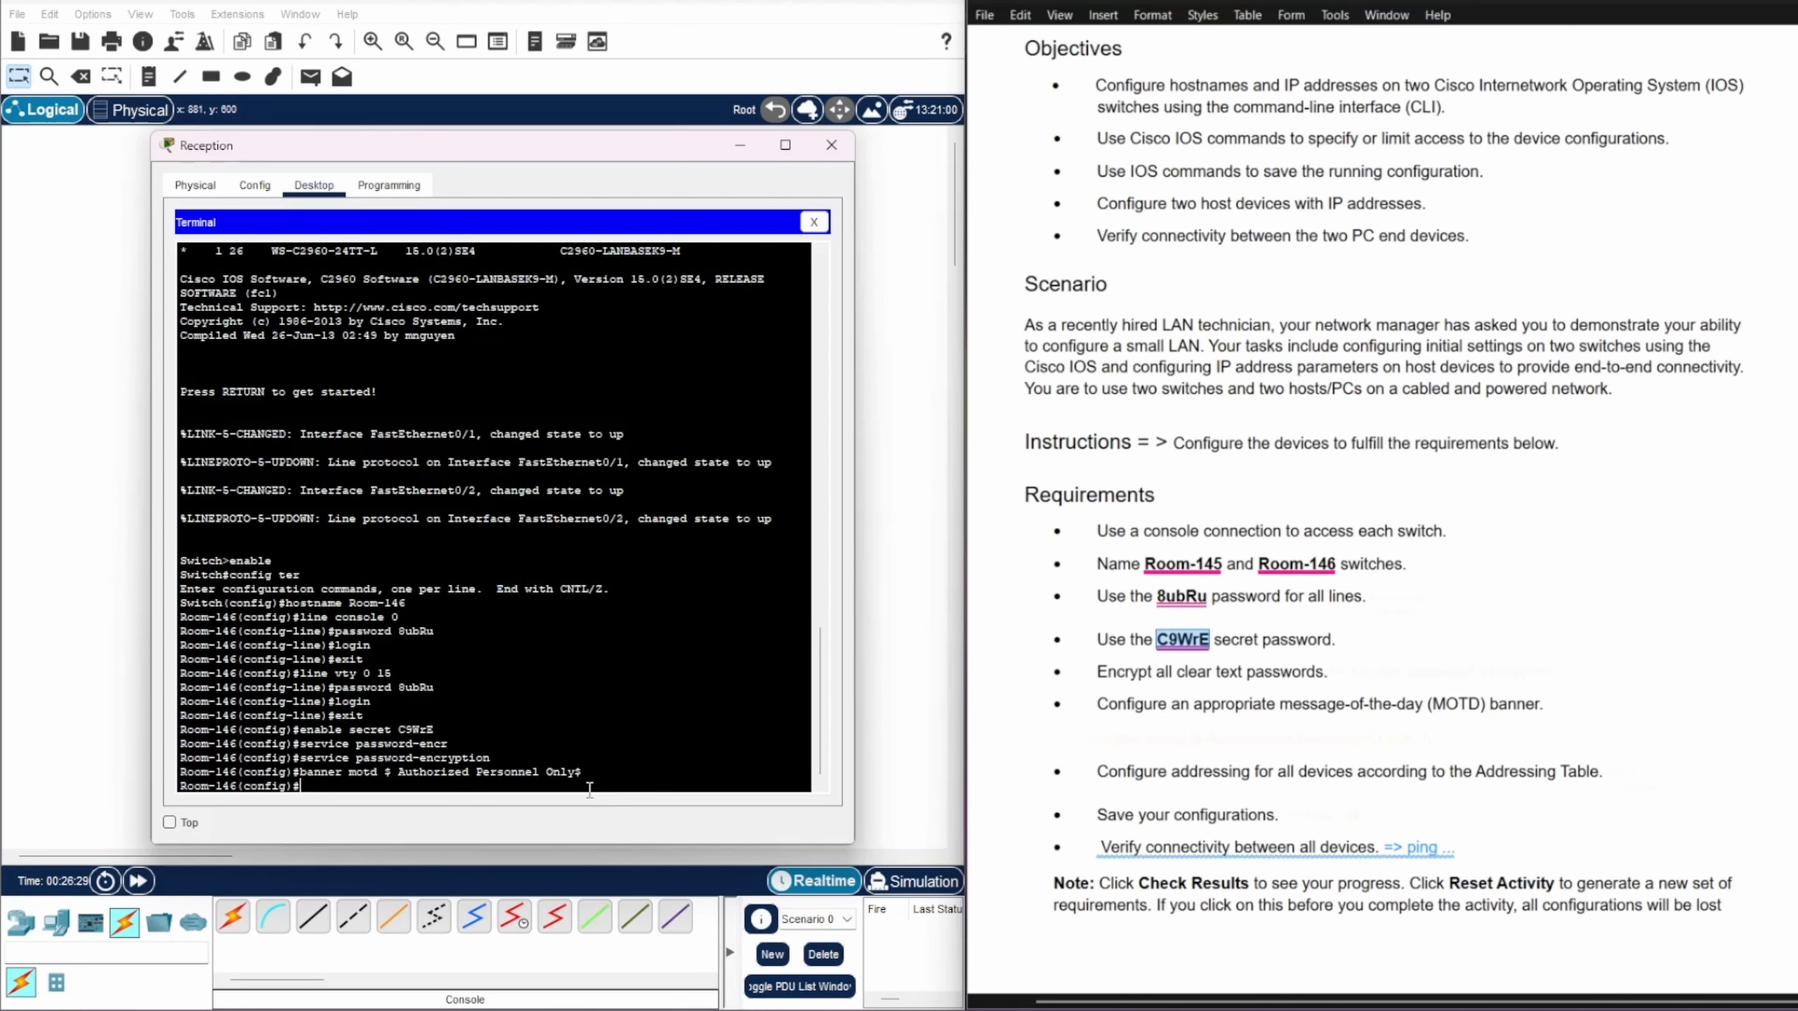
type("interface vlan 1")
Step: Give VLAN 1 address 128.107.20.15 255.255.255.0 and bring it up with no shutdown
key("Return")
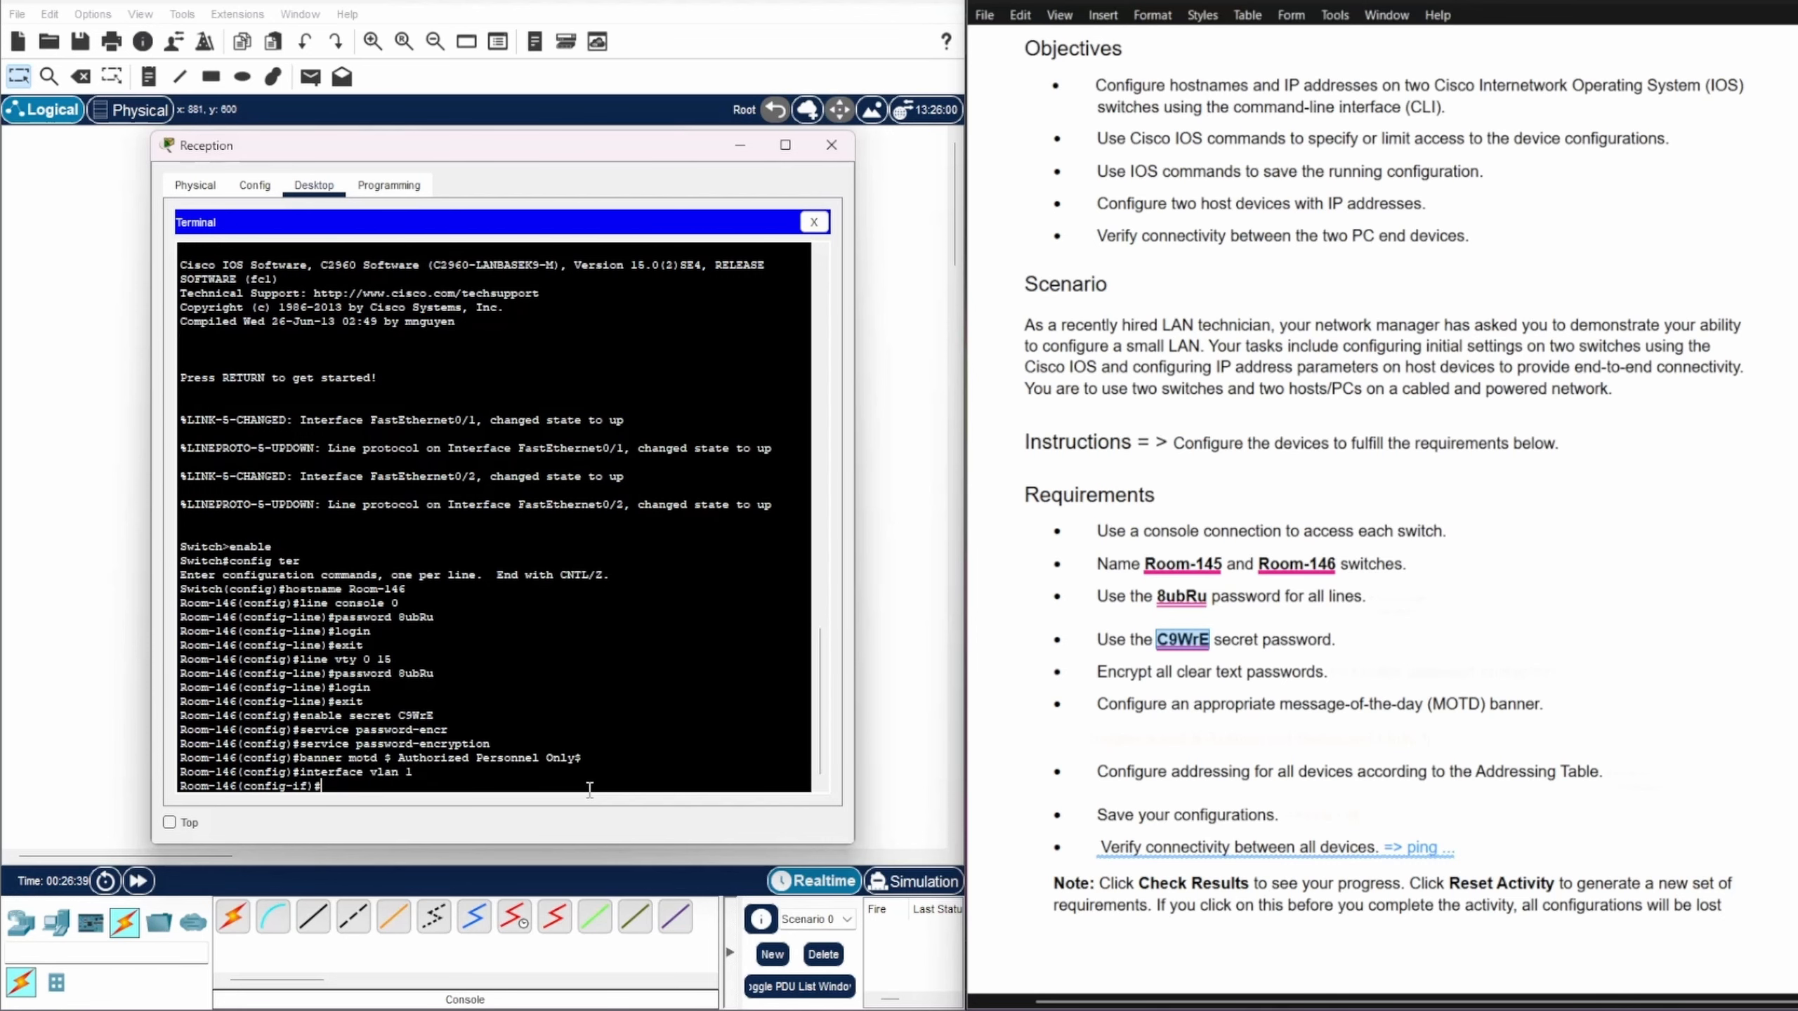
left_click_drag(238, 785, 304, 793)
left_click(331, 779)
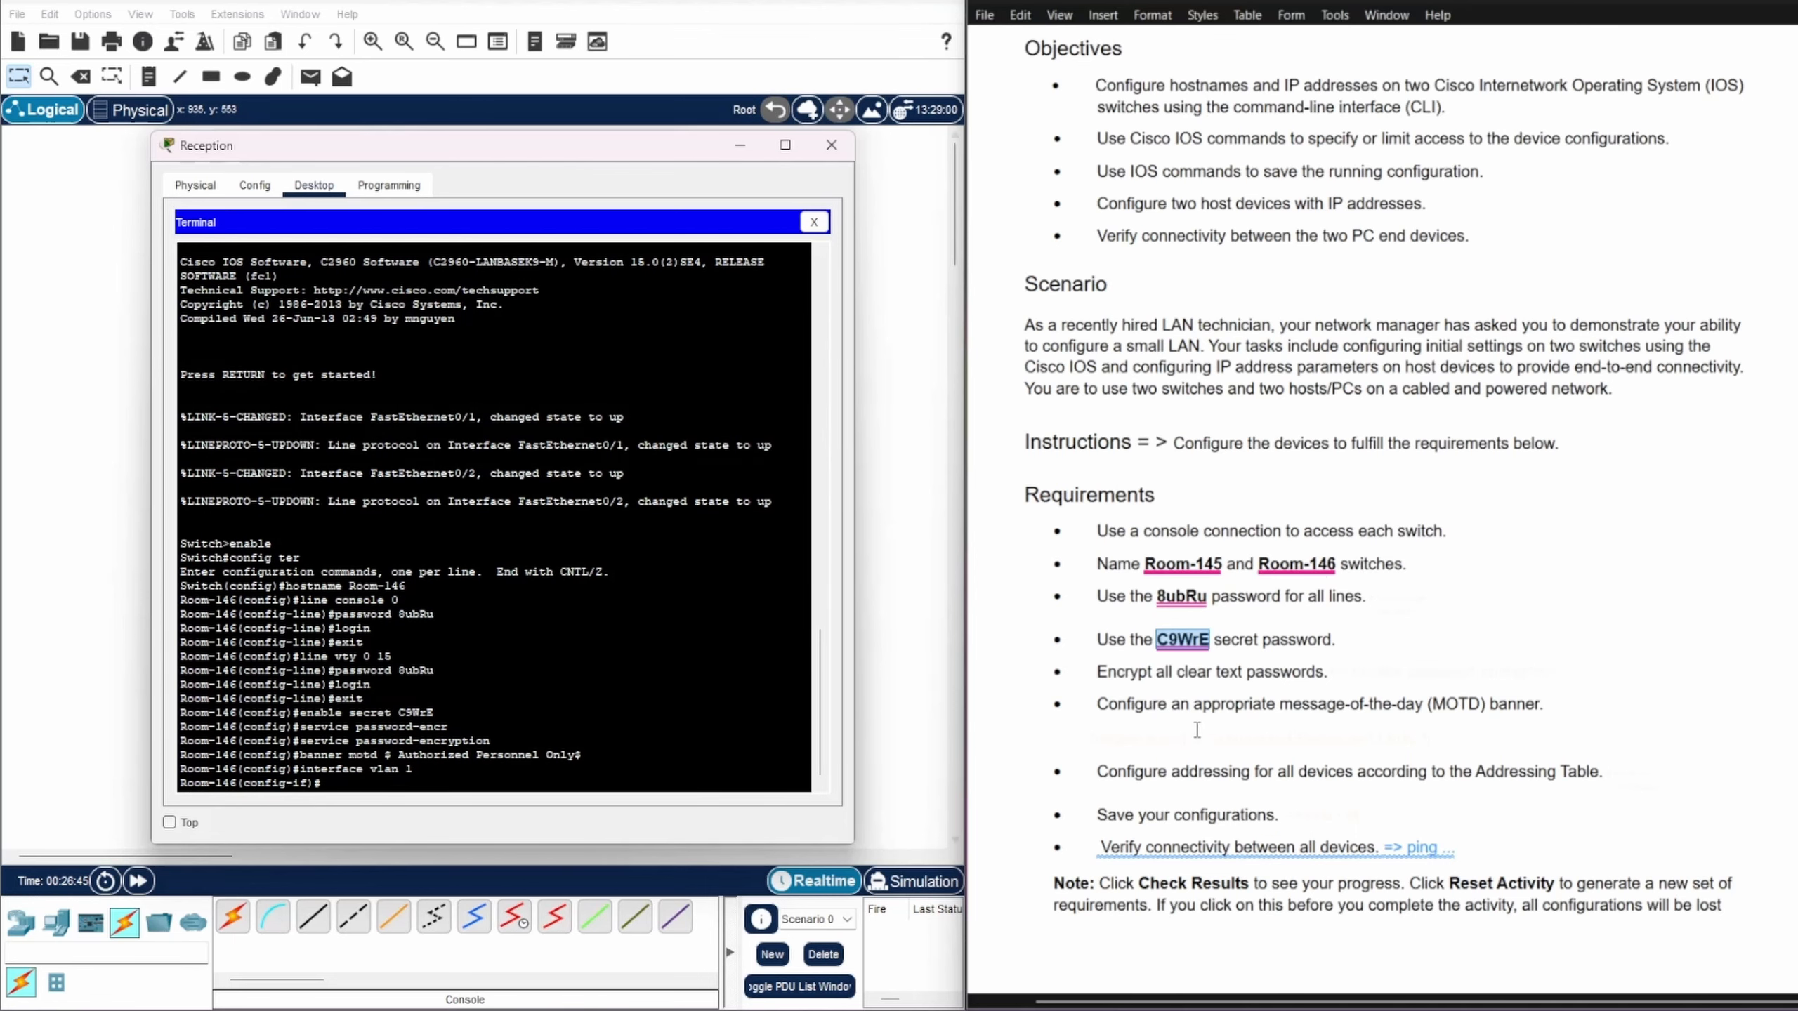
scroll(1200, 733, "up", 5)
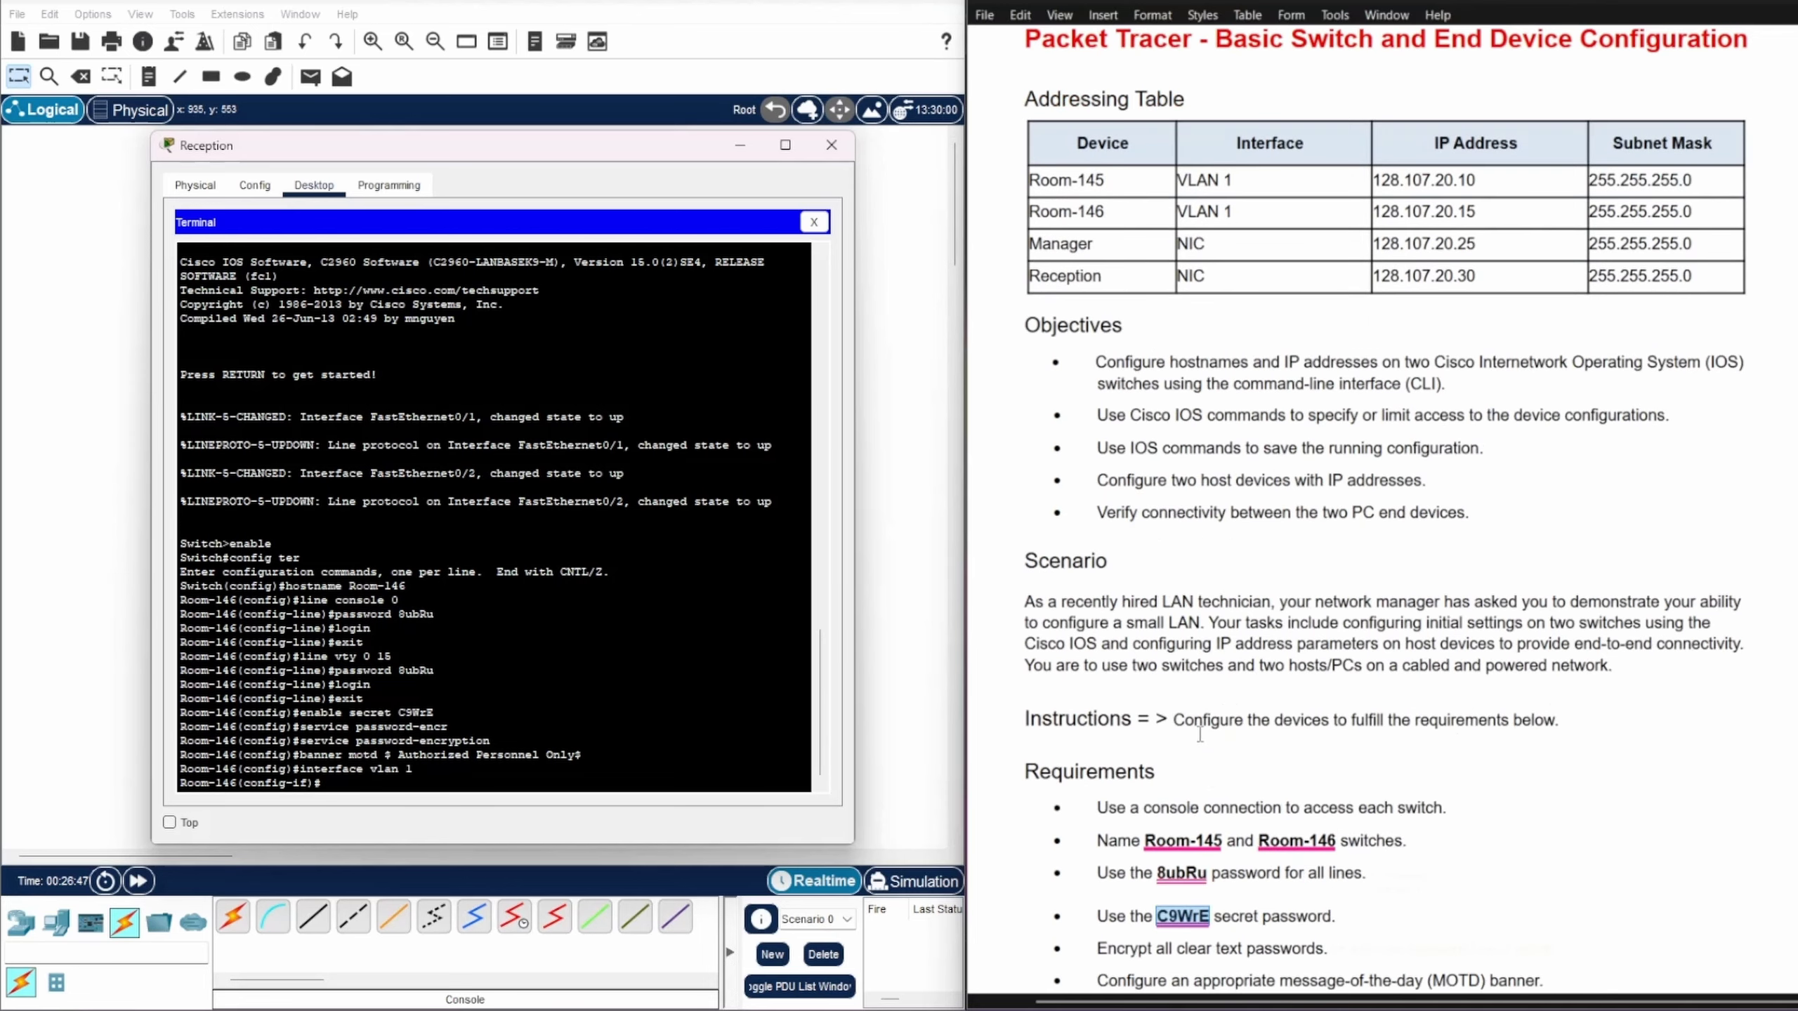
scroll(1200, 733, "up", 1)
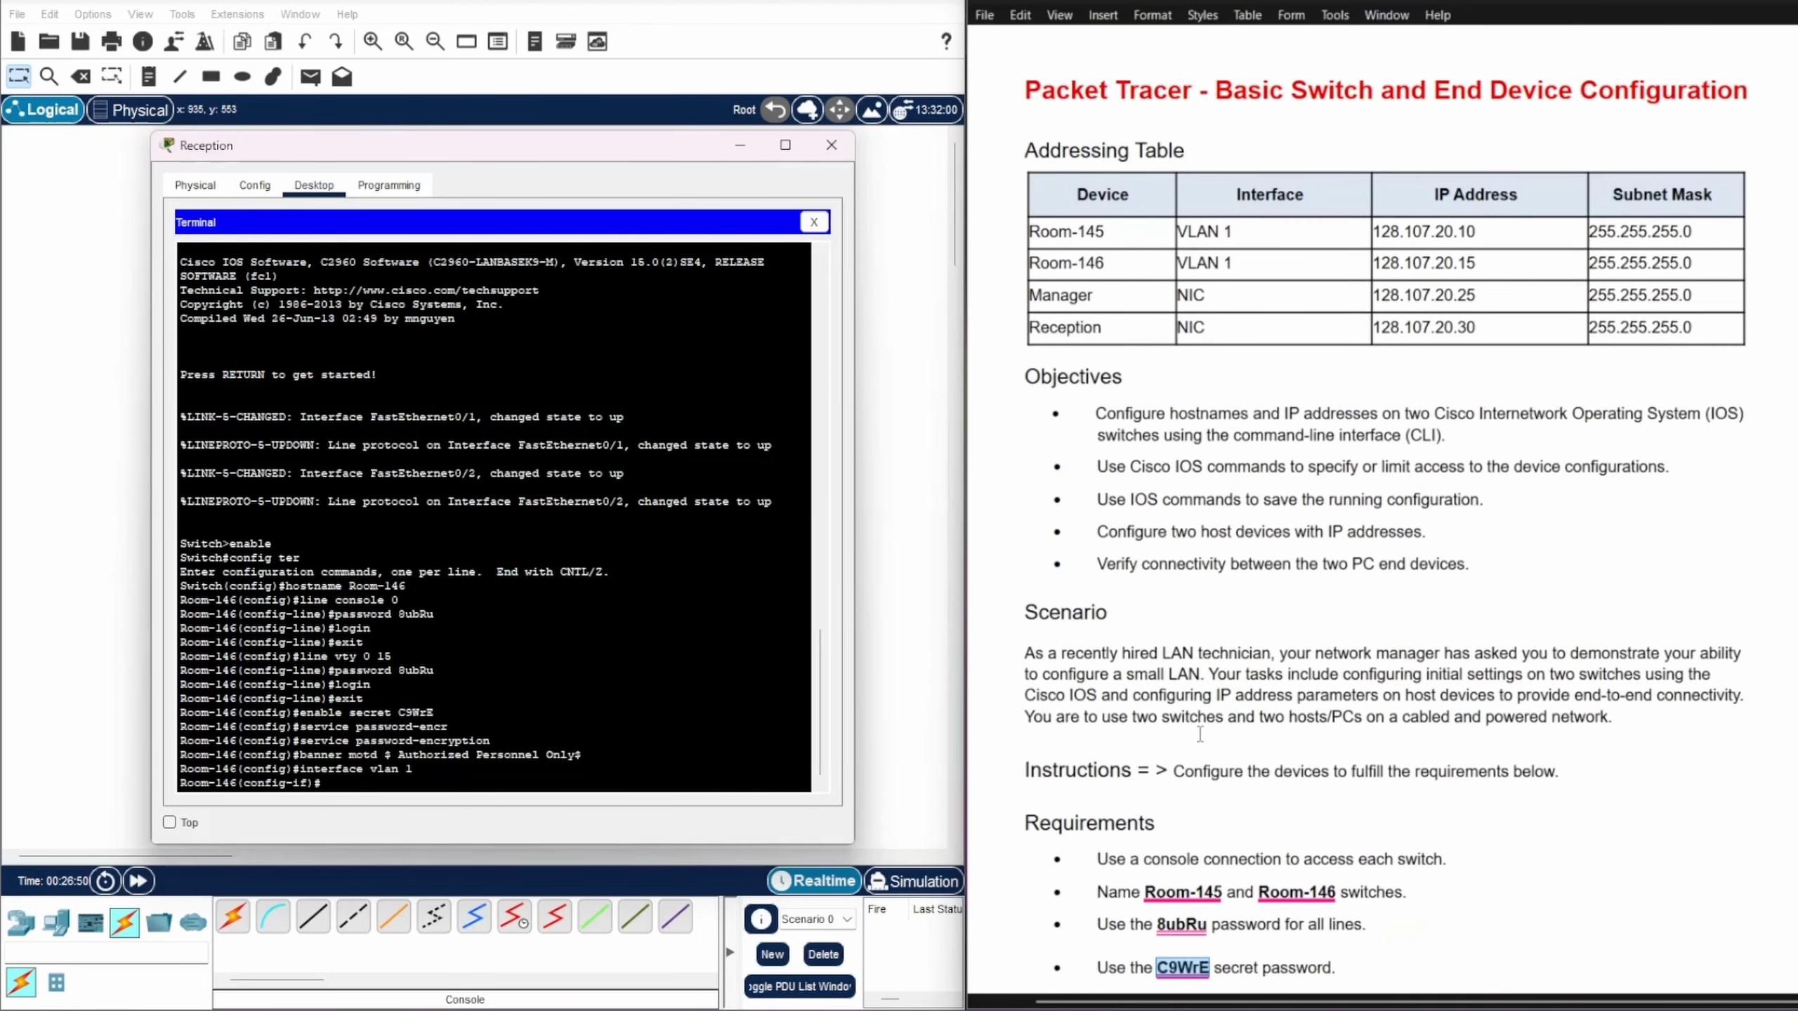
left_click(1017, 261)
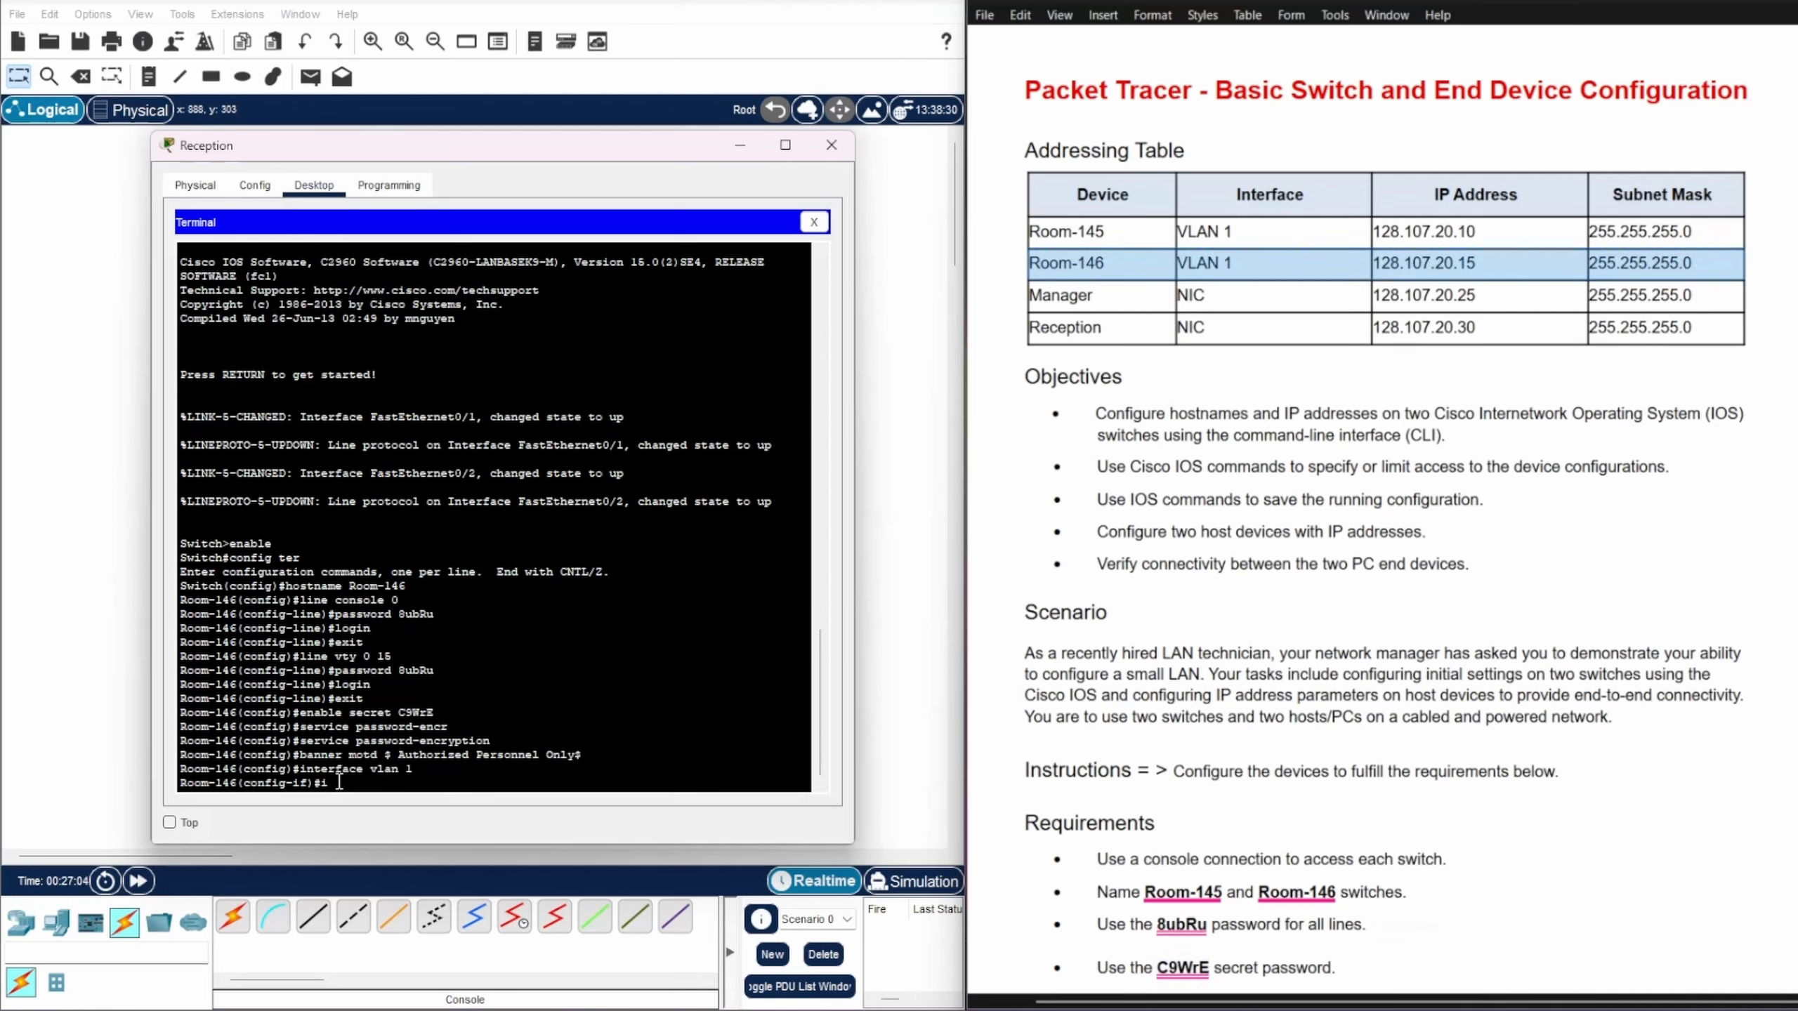
type("p add 128.107.20.15 255.255.255.0")
key("Return")
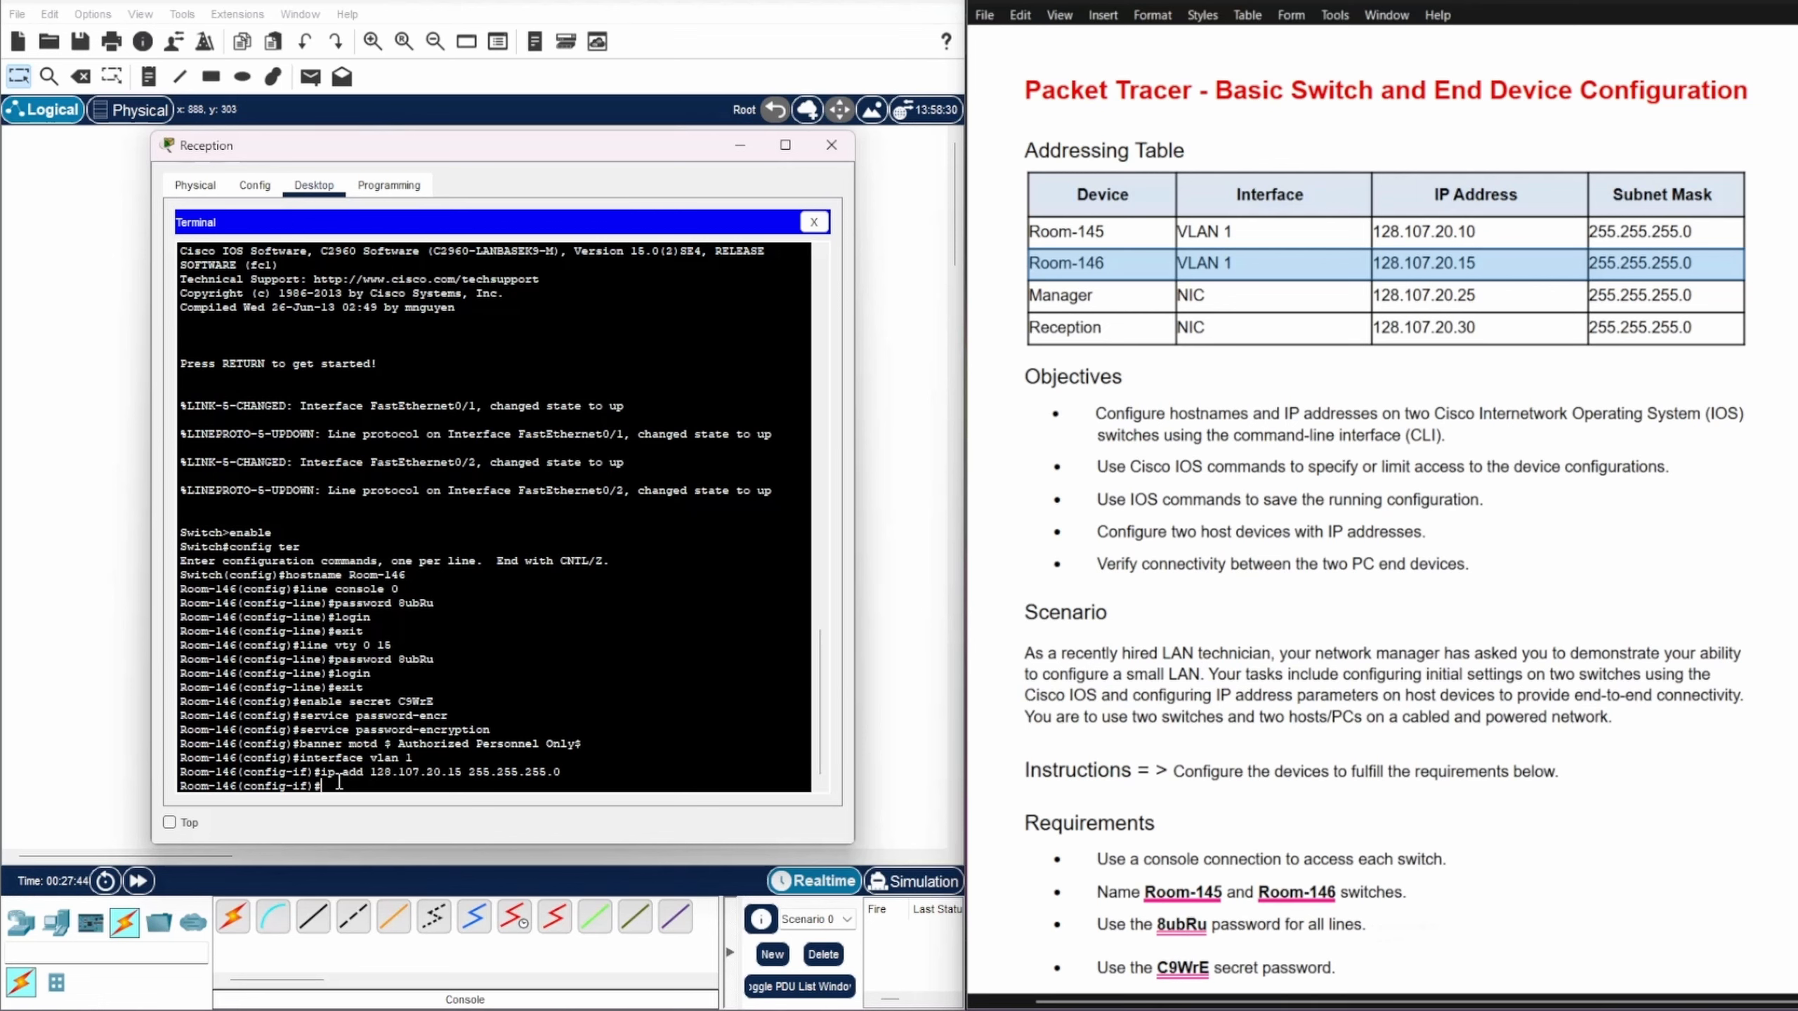
type("shutd")
key("Return")
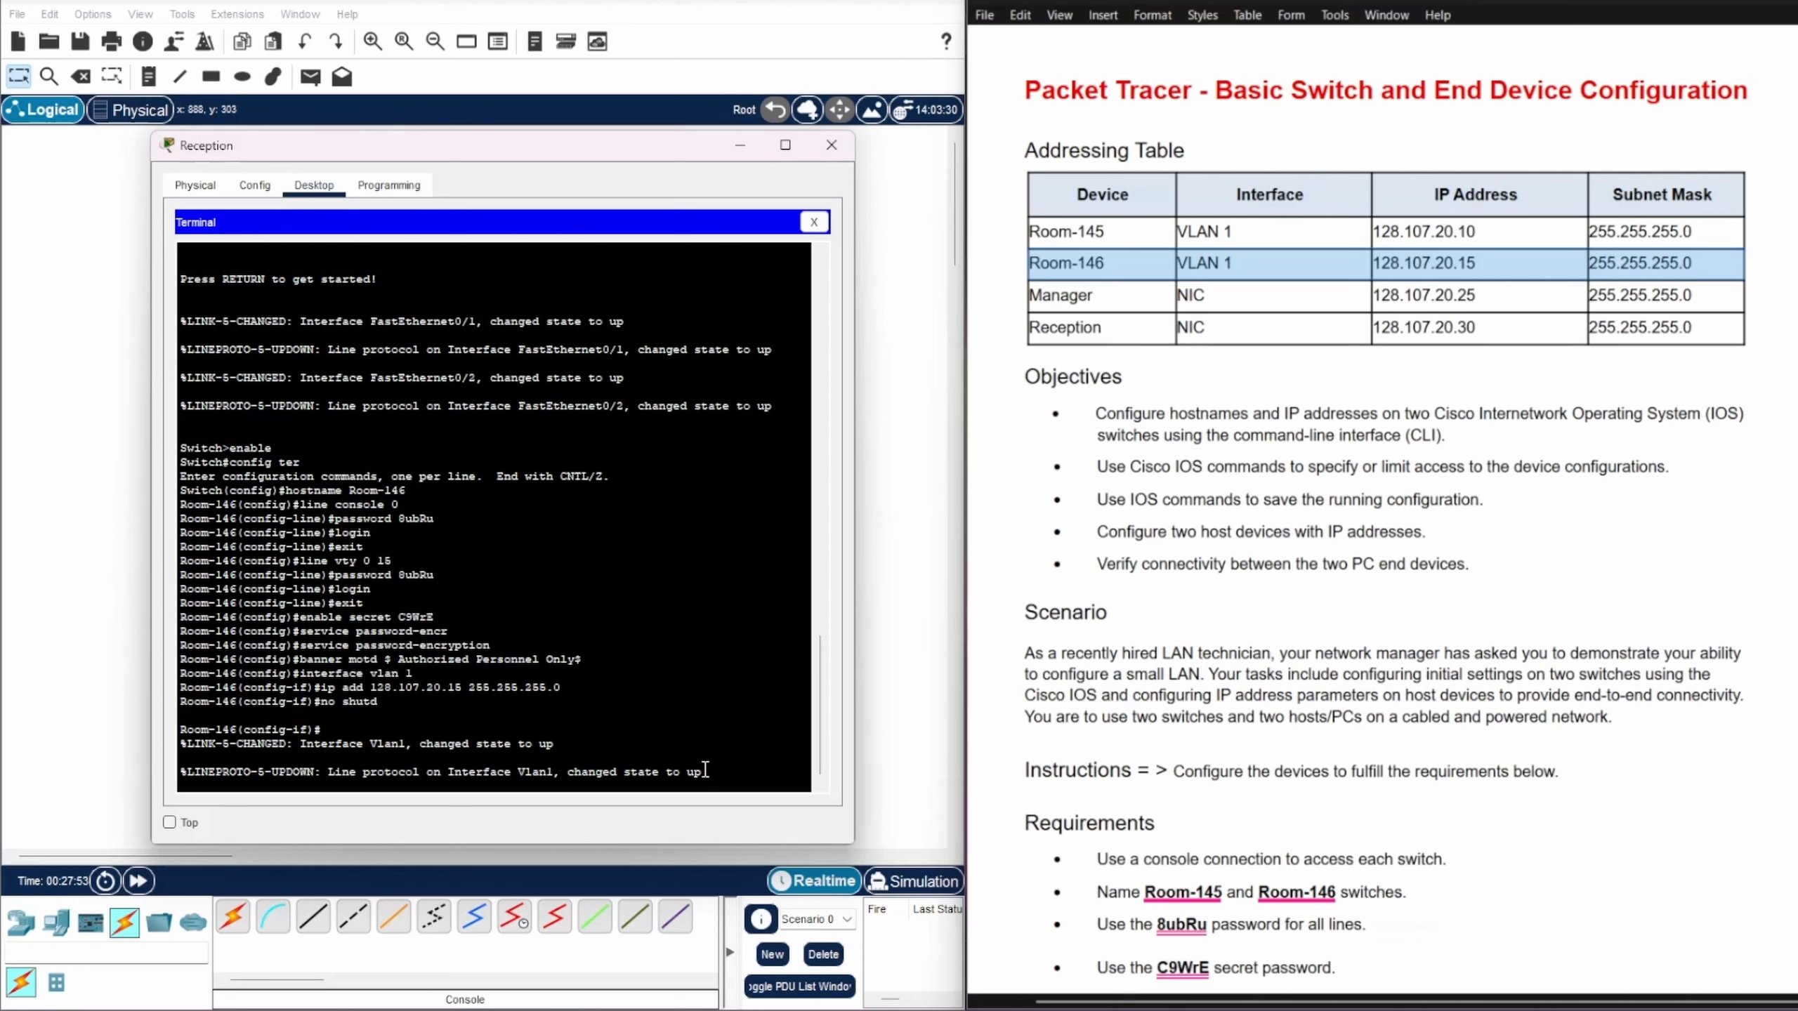
key("Return")
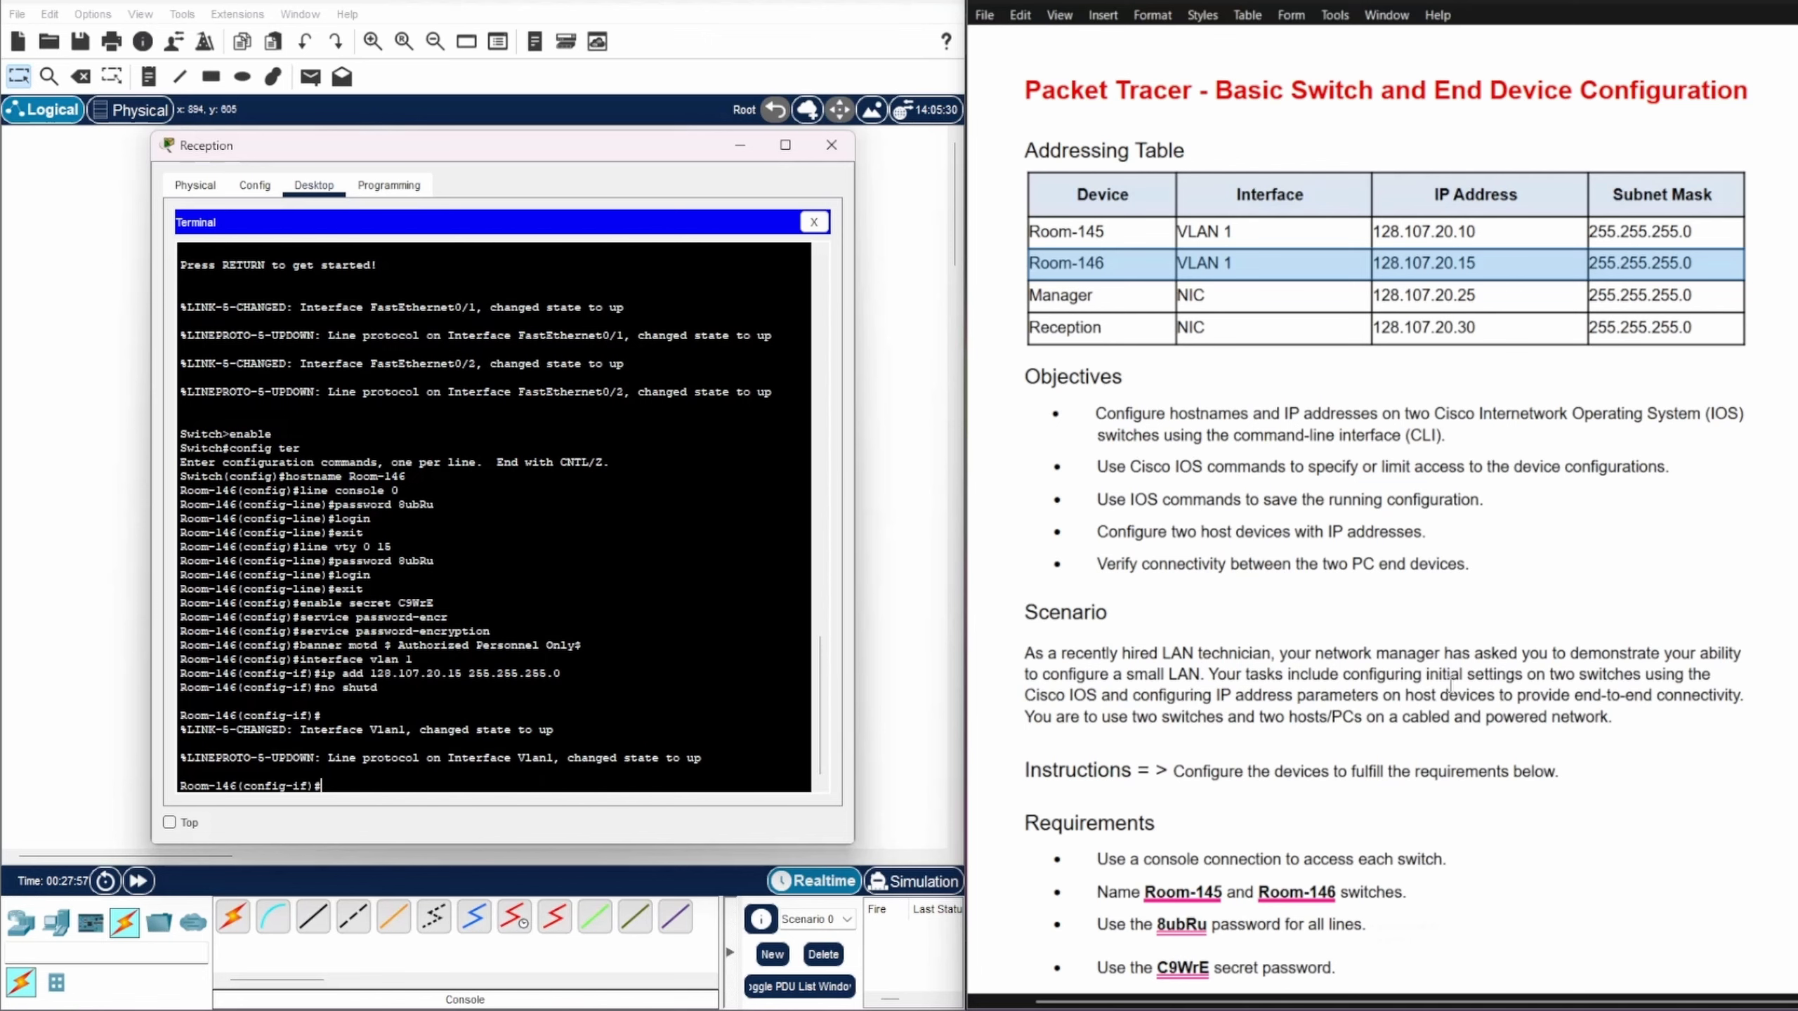
scroll(1290, 531, "down", 5)
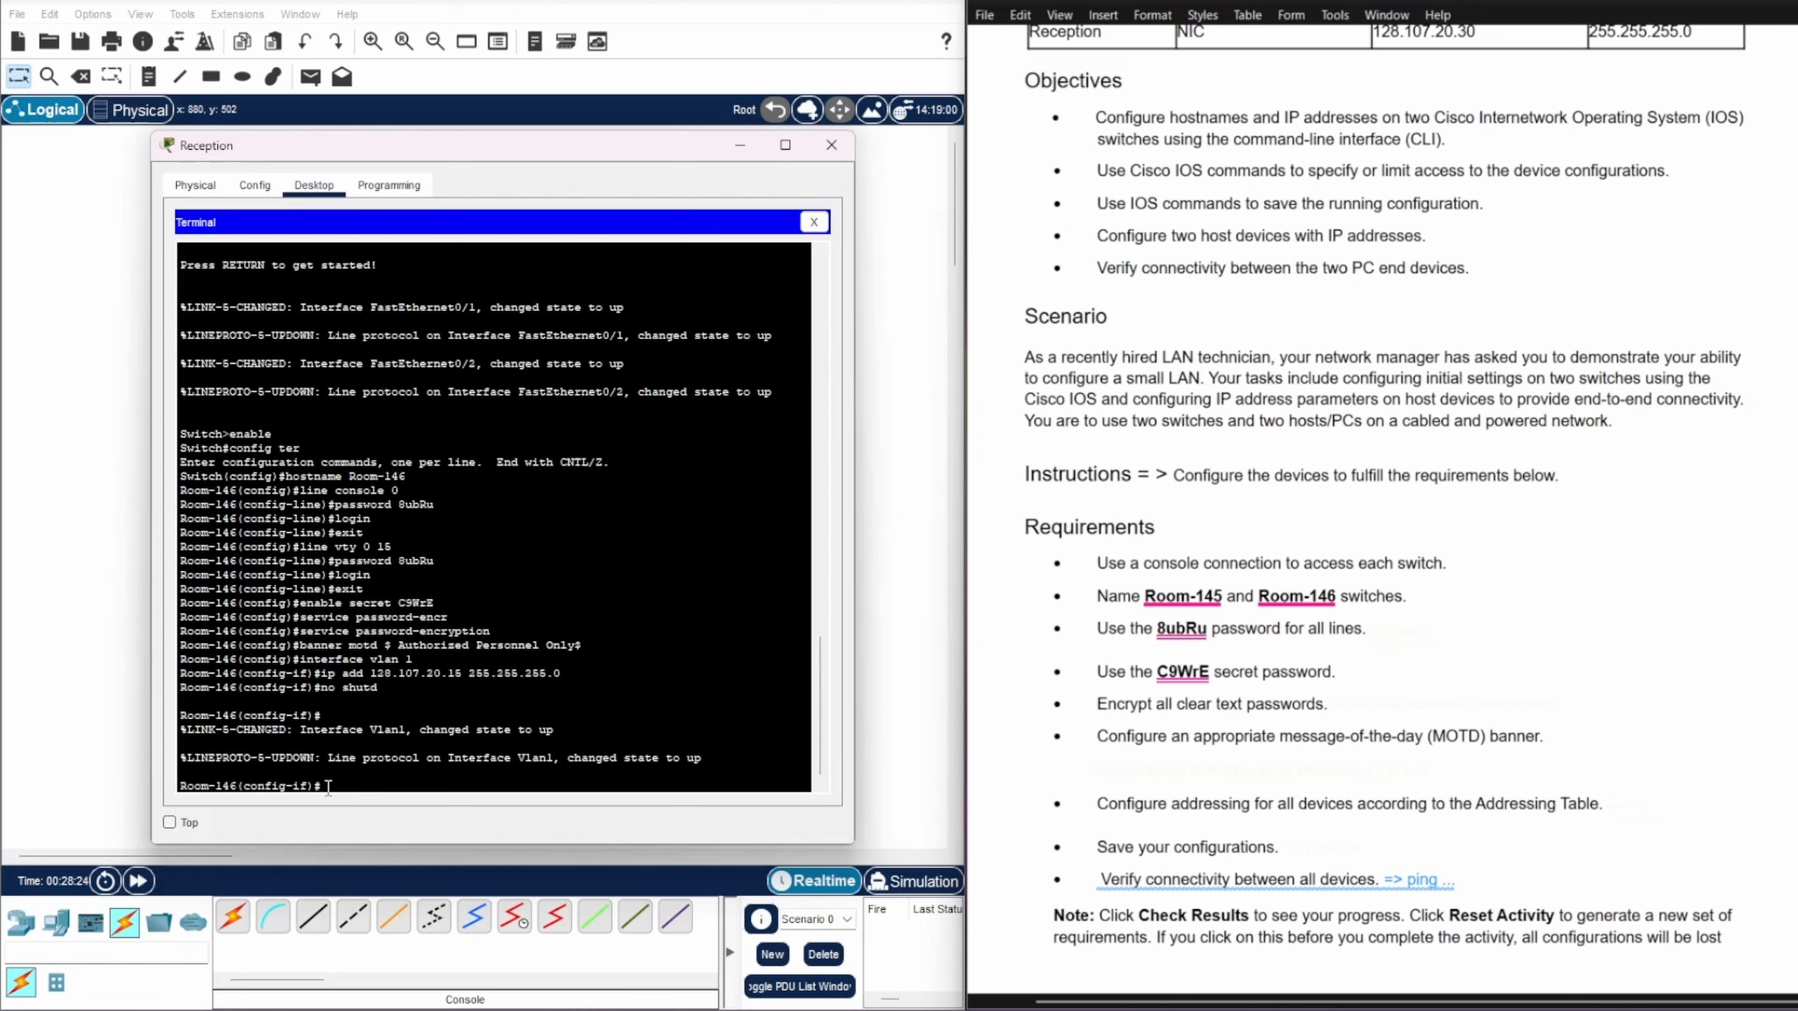
Step: Save Room-146's running-config to startup-config with 'cop r st' and close the Terminal
key("ctrl+z")
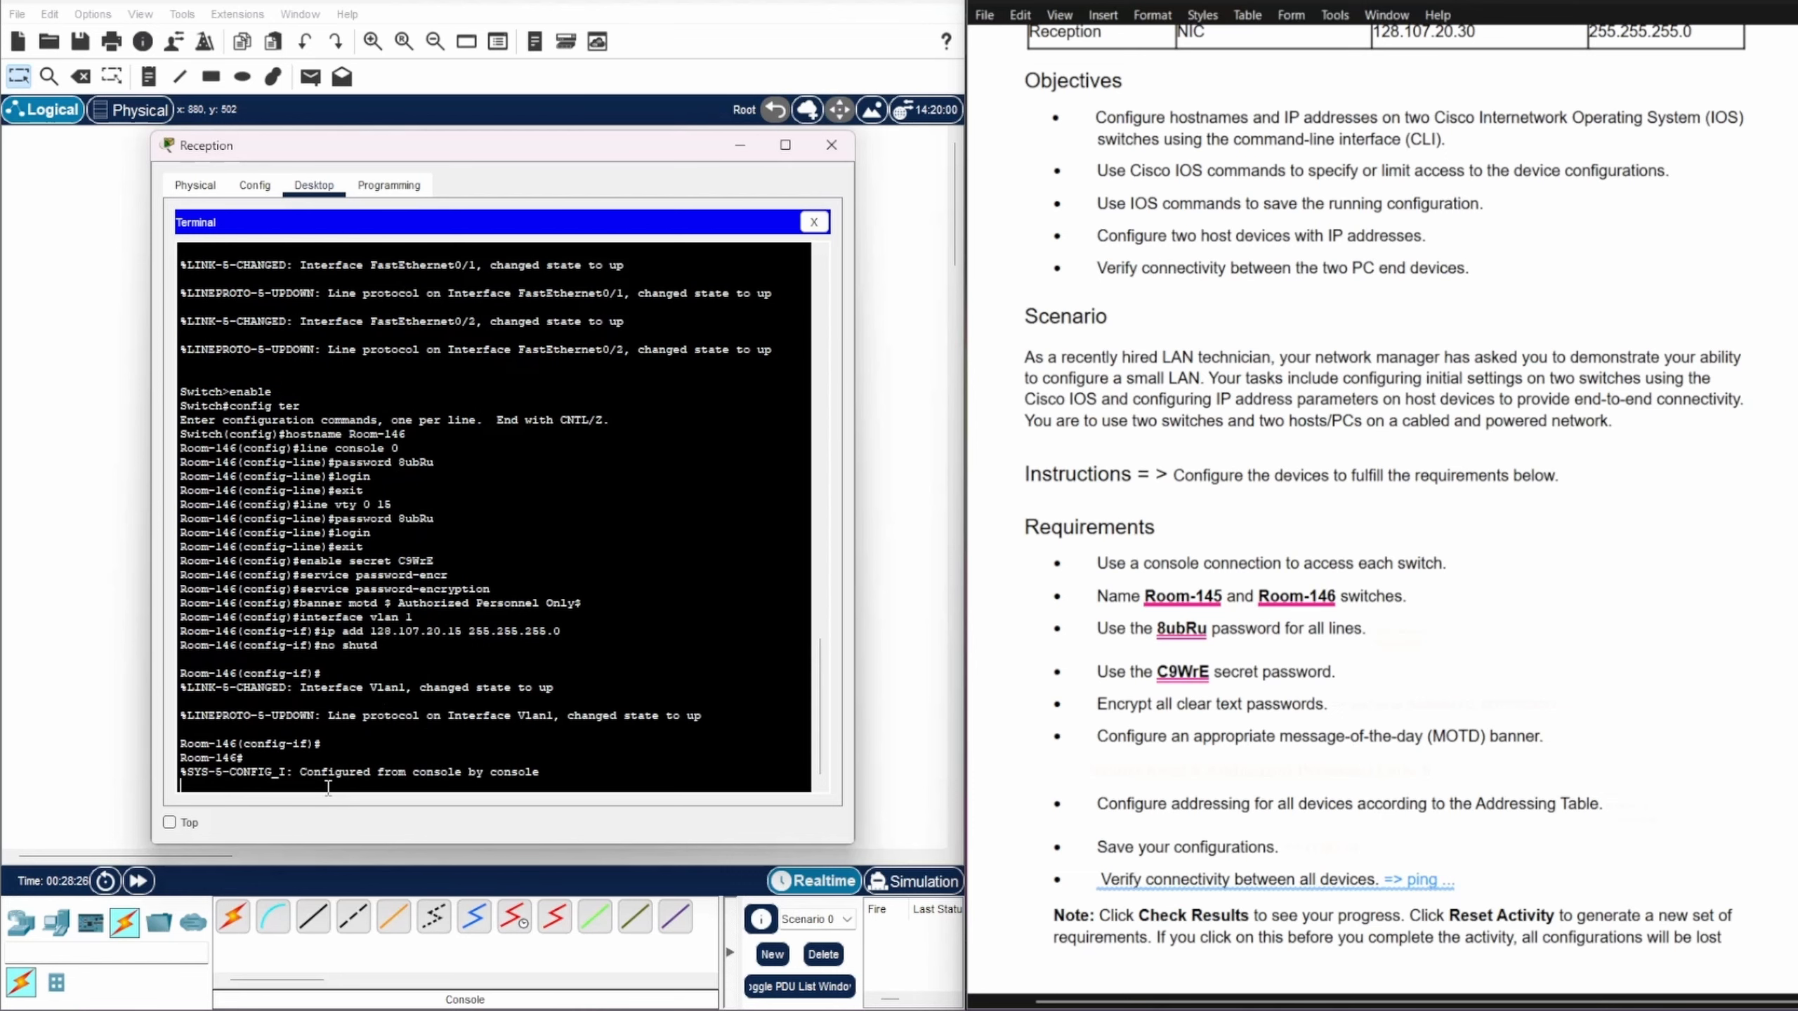
key("Return")
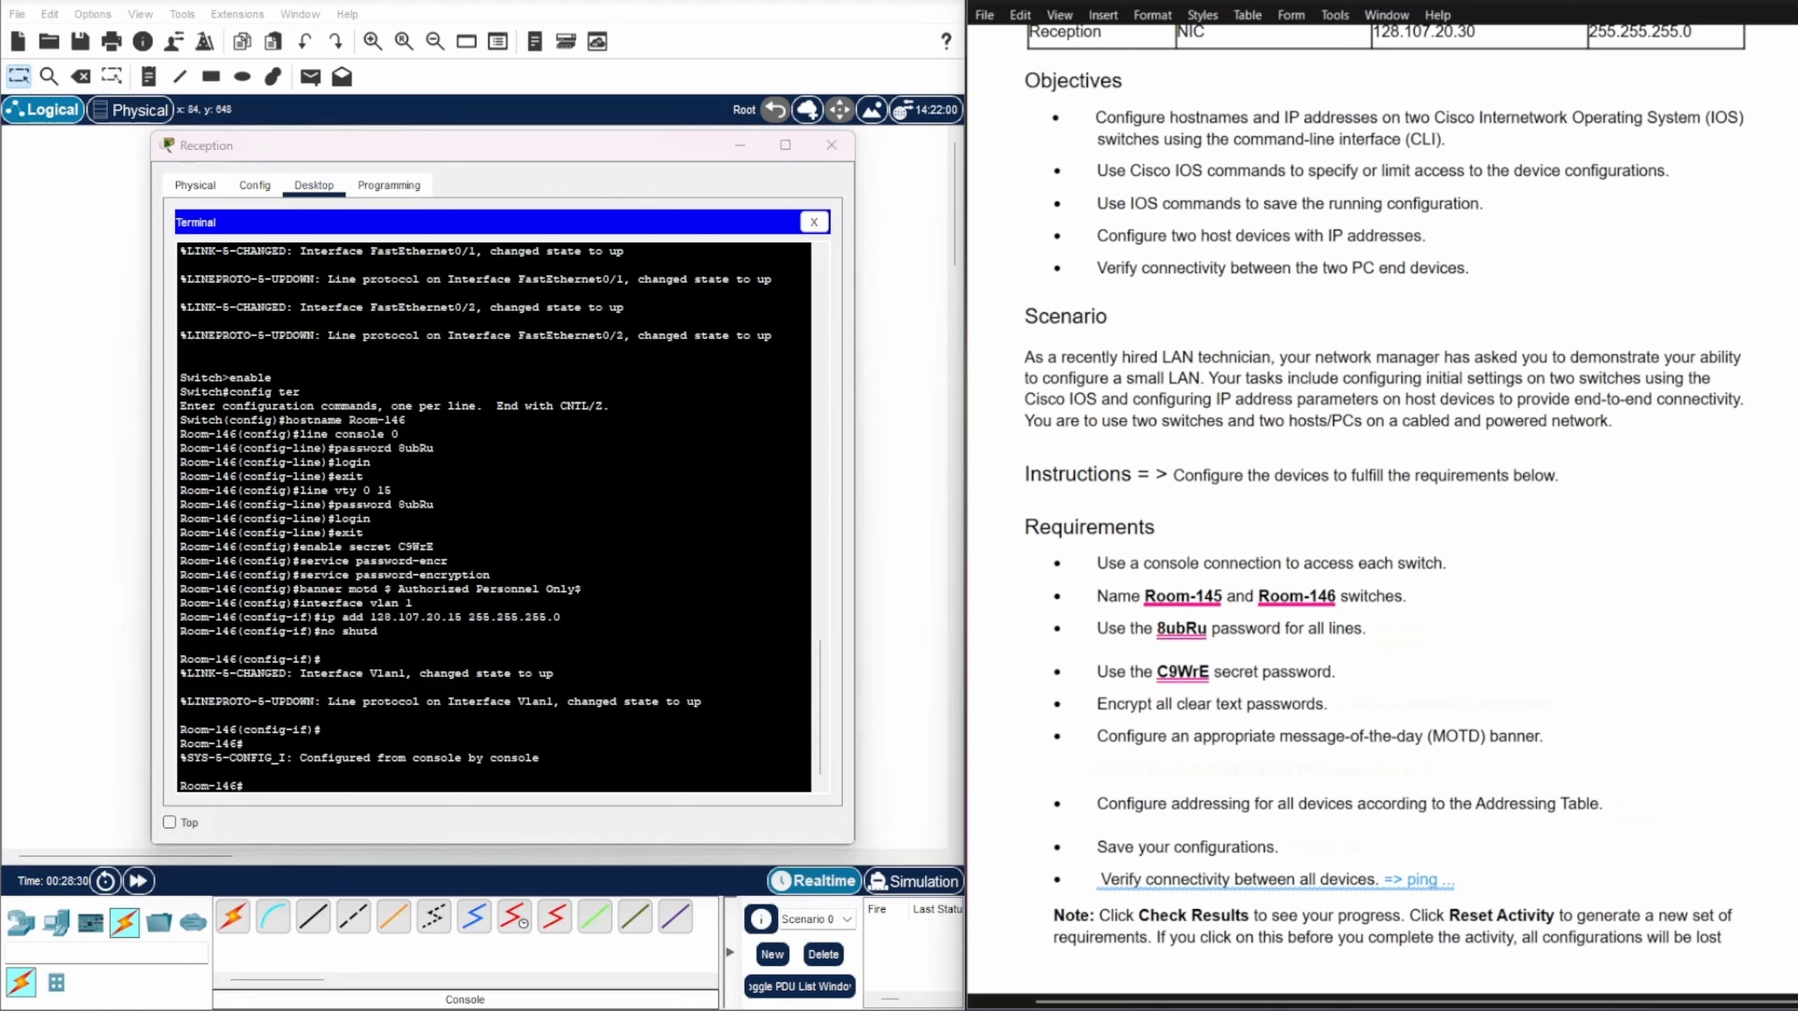
left_click(266, 784)
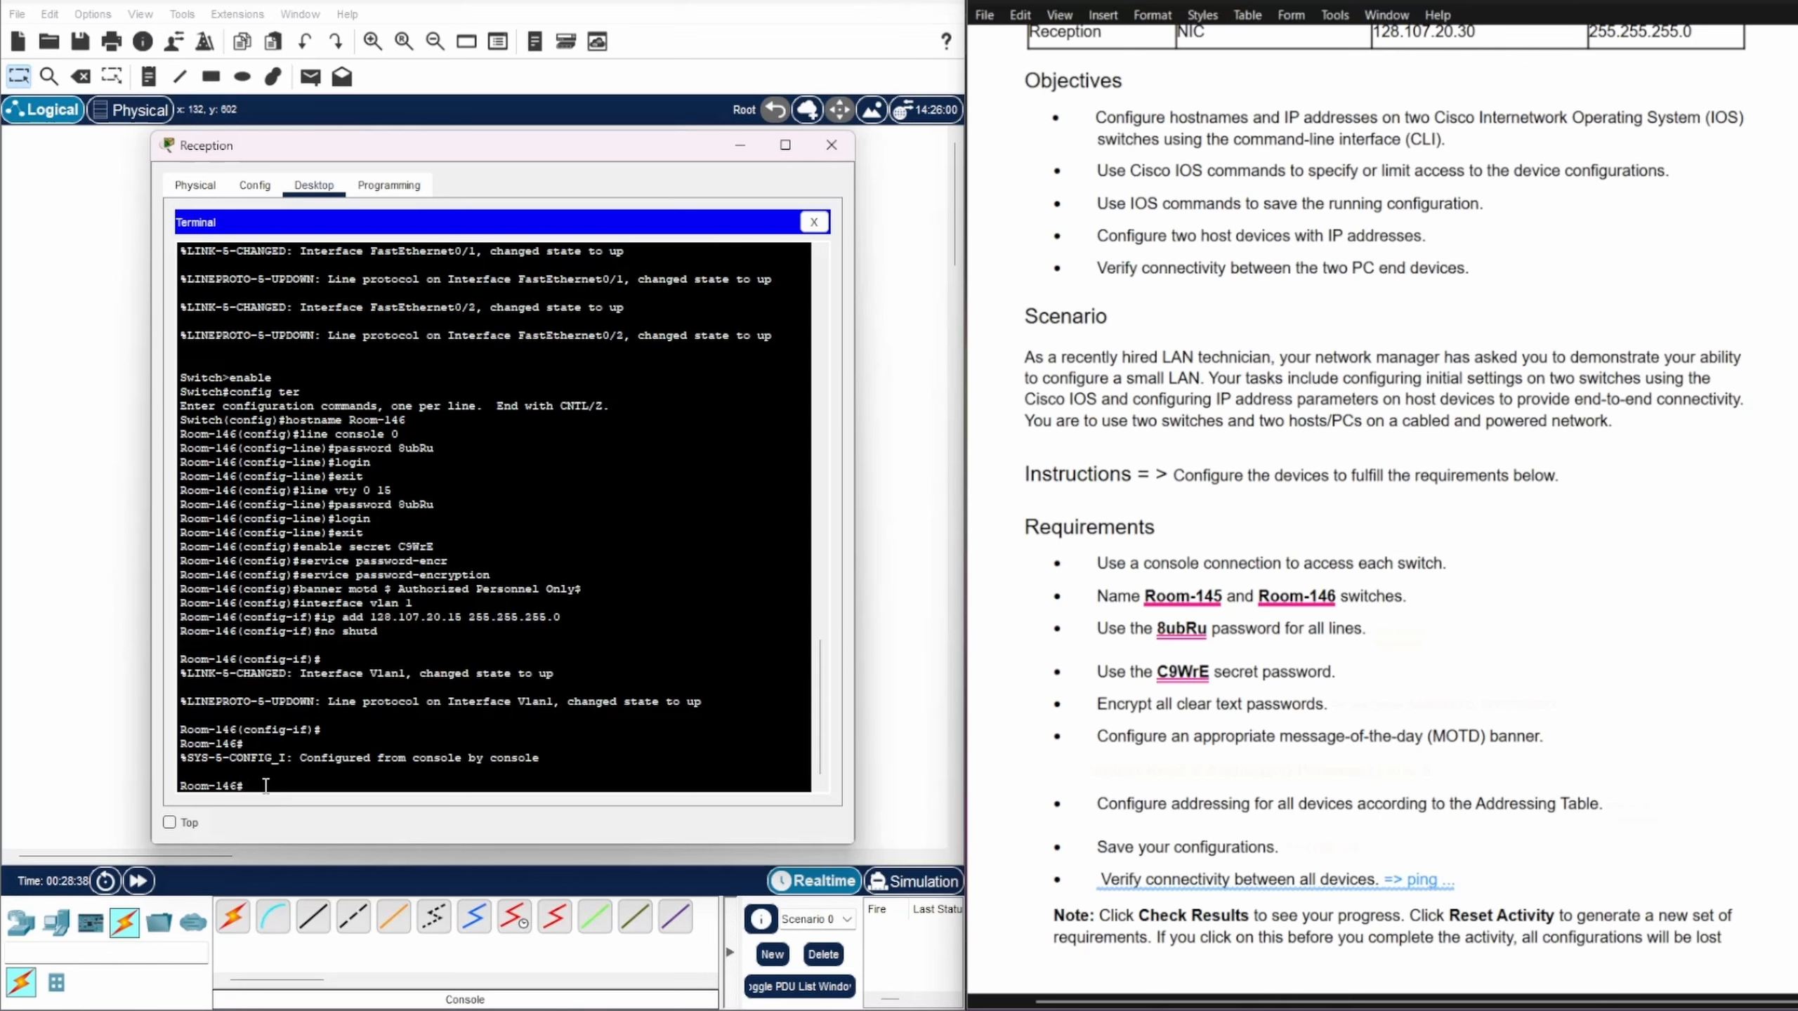
type("cop r st")
key("Return")
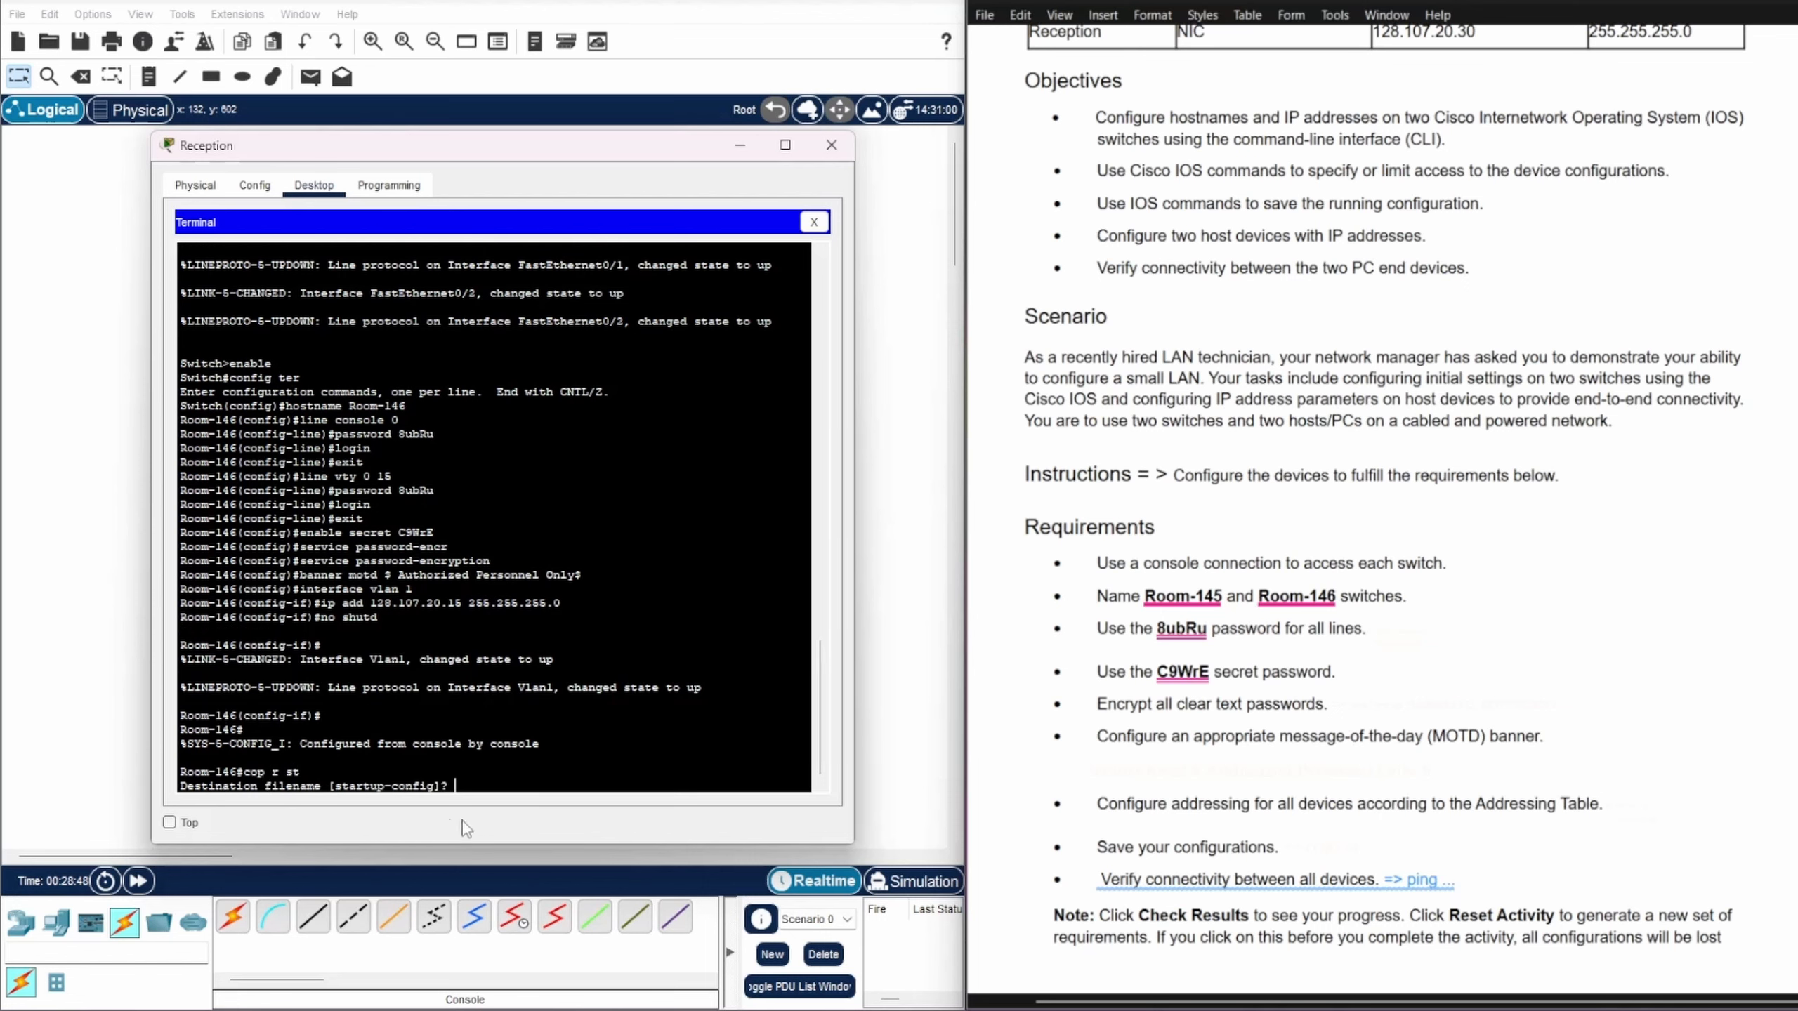
key("Return")
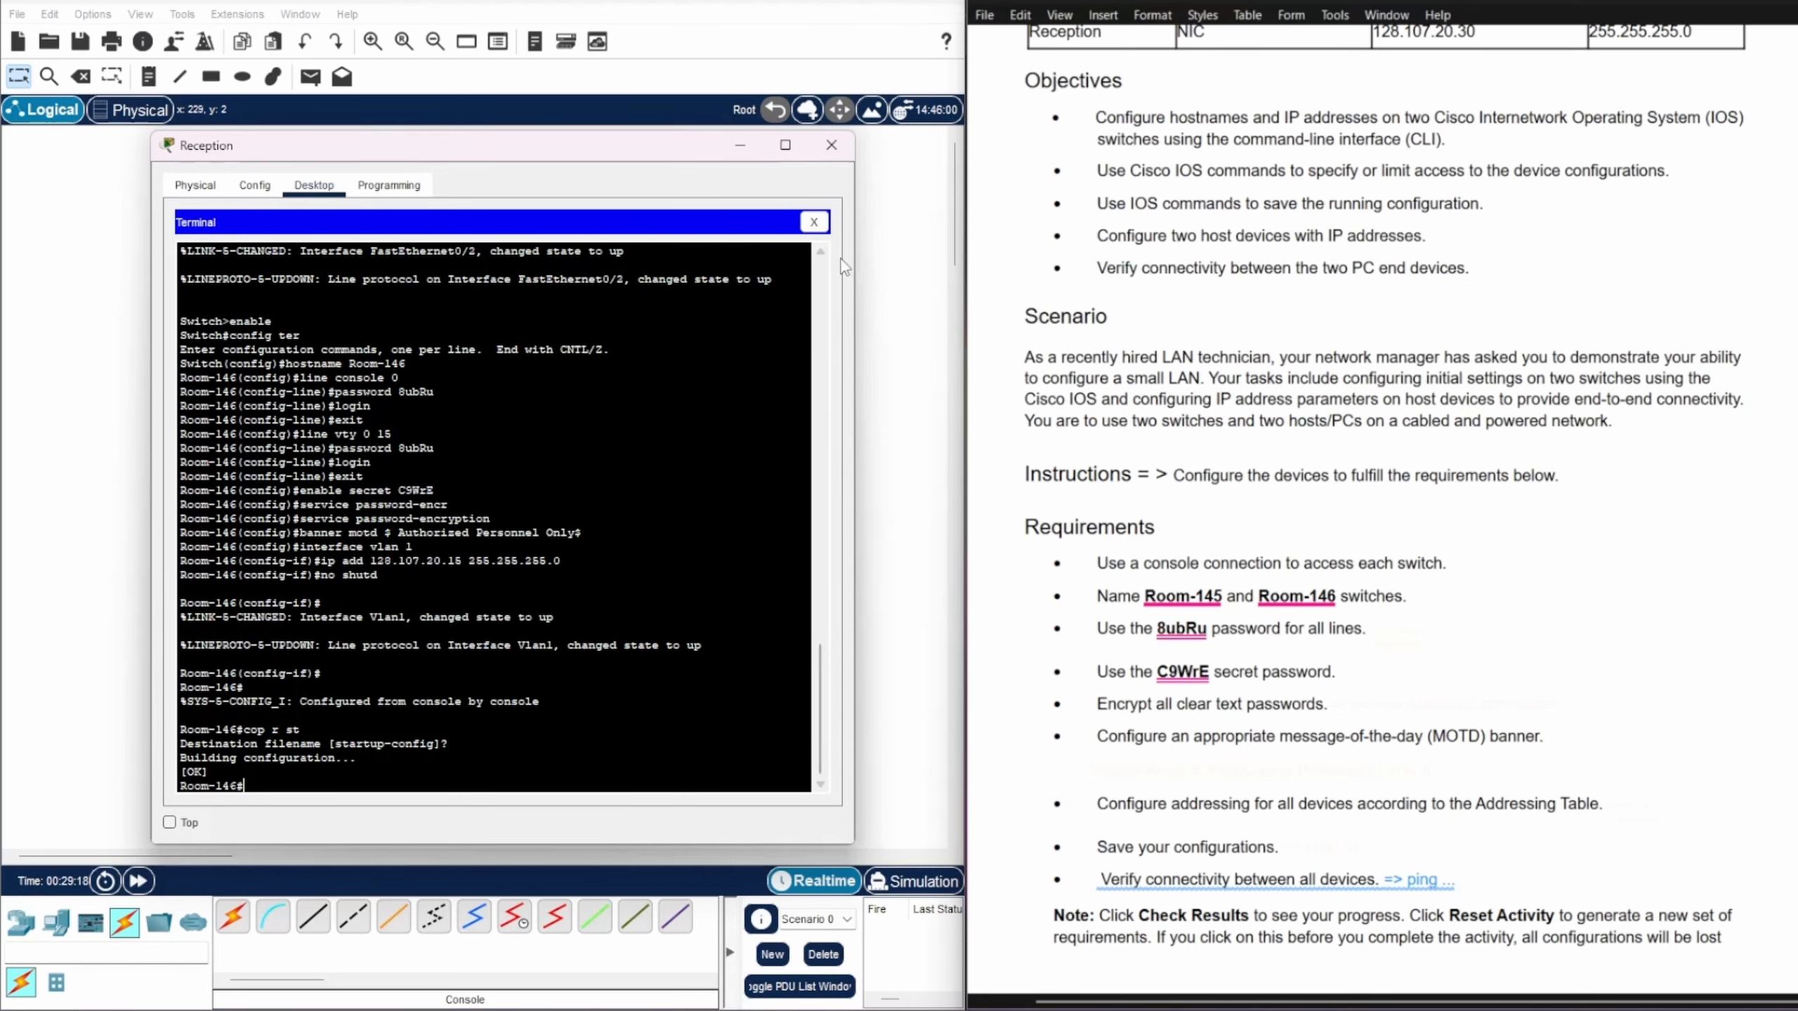
left_click(814, 223)
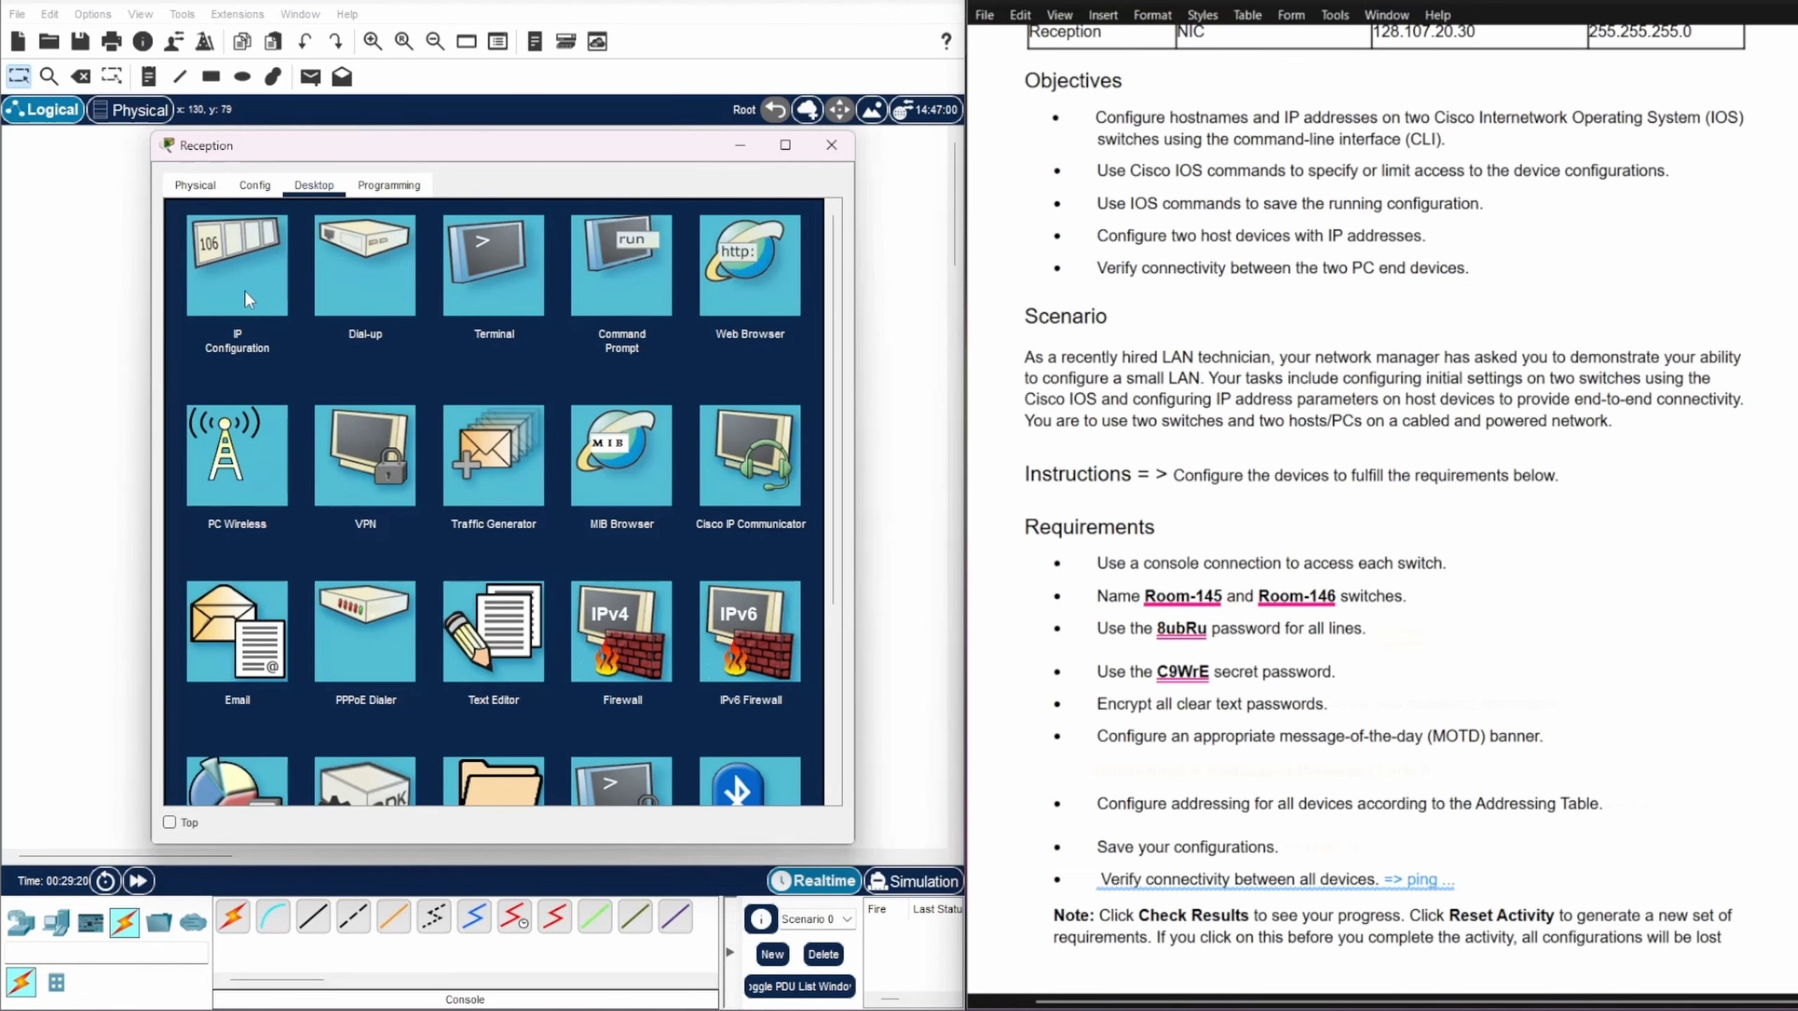
Step: Set the Reception PC's IPv4 address to 128.107.20.30 with subnet mask 255.255.255.0
left_click(237, 271)
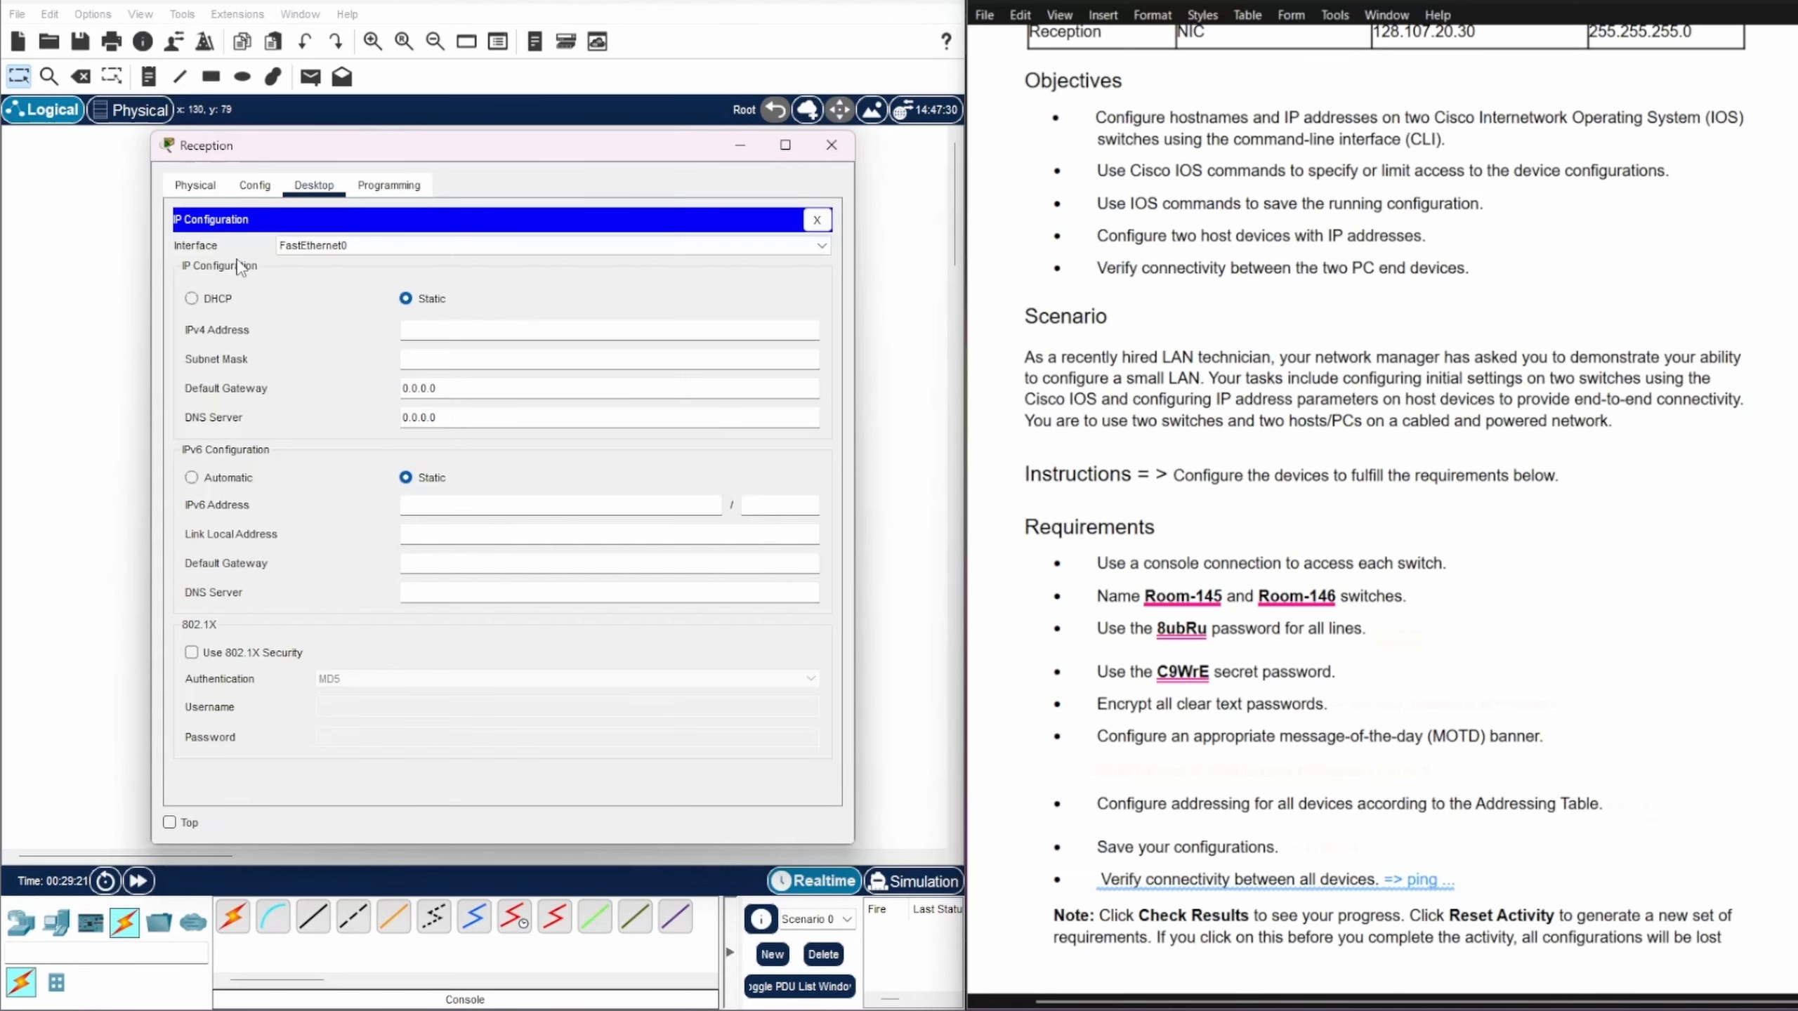
left_click(403, 331)
scroll(1274, 528, "up", 3)
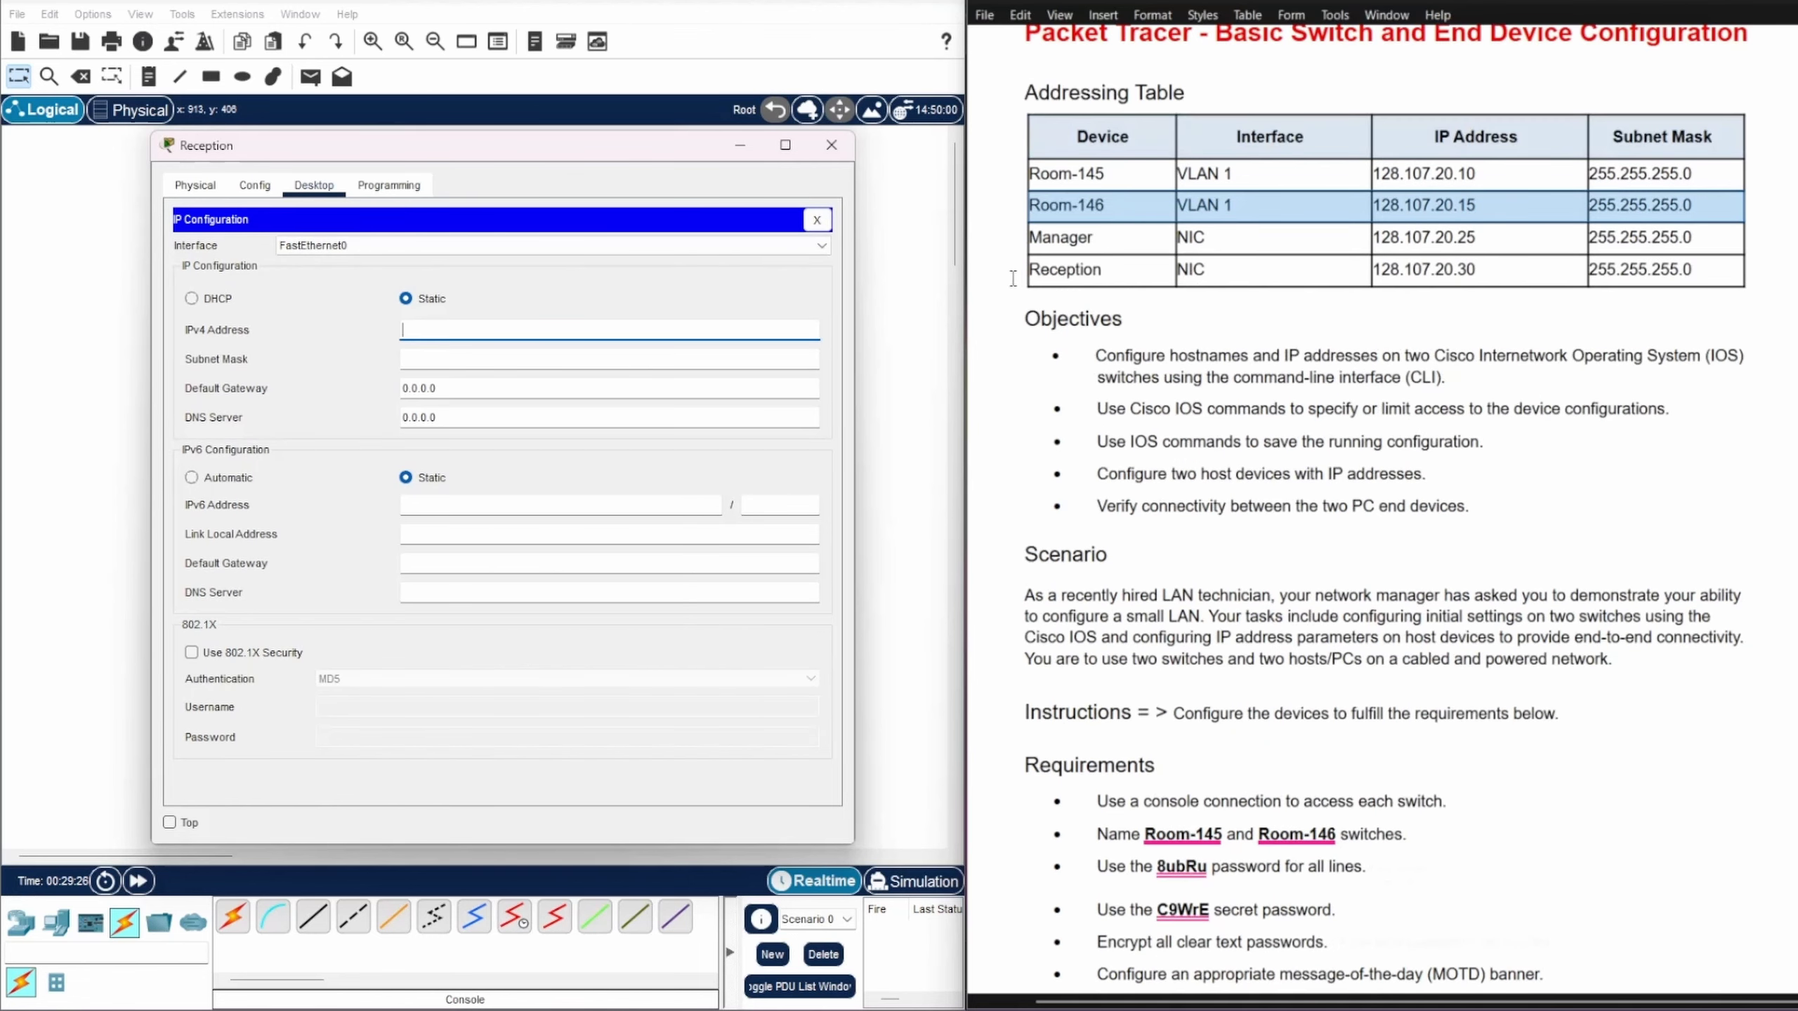
left_click(1013, 271)
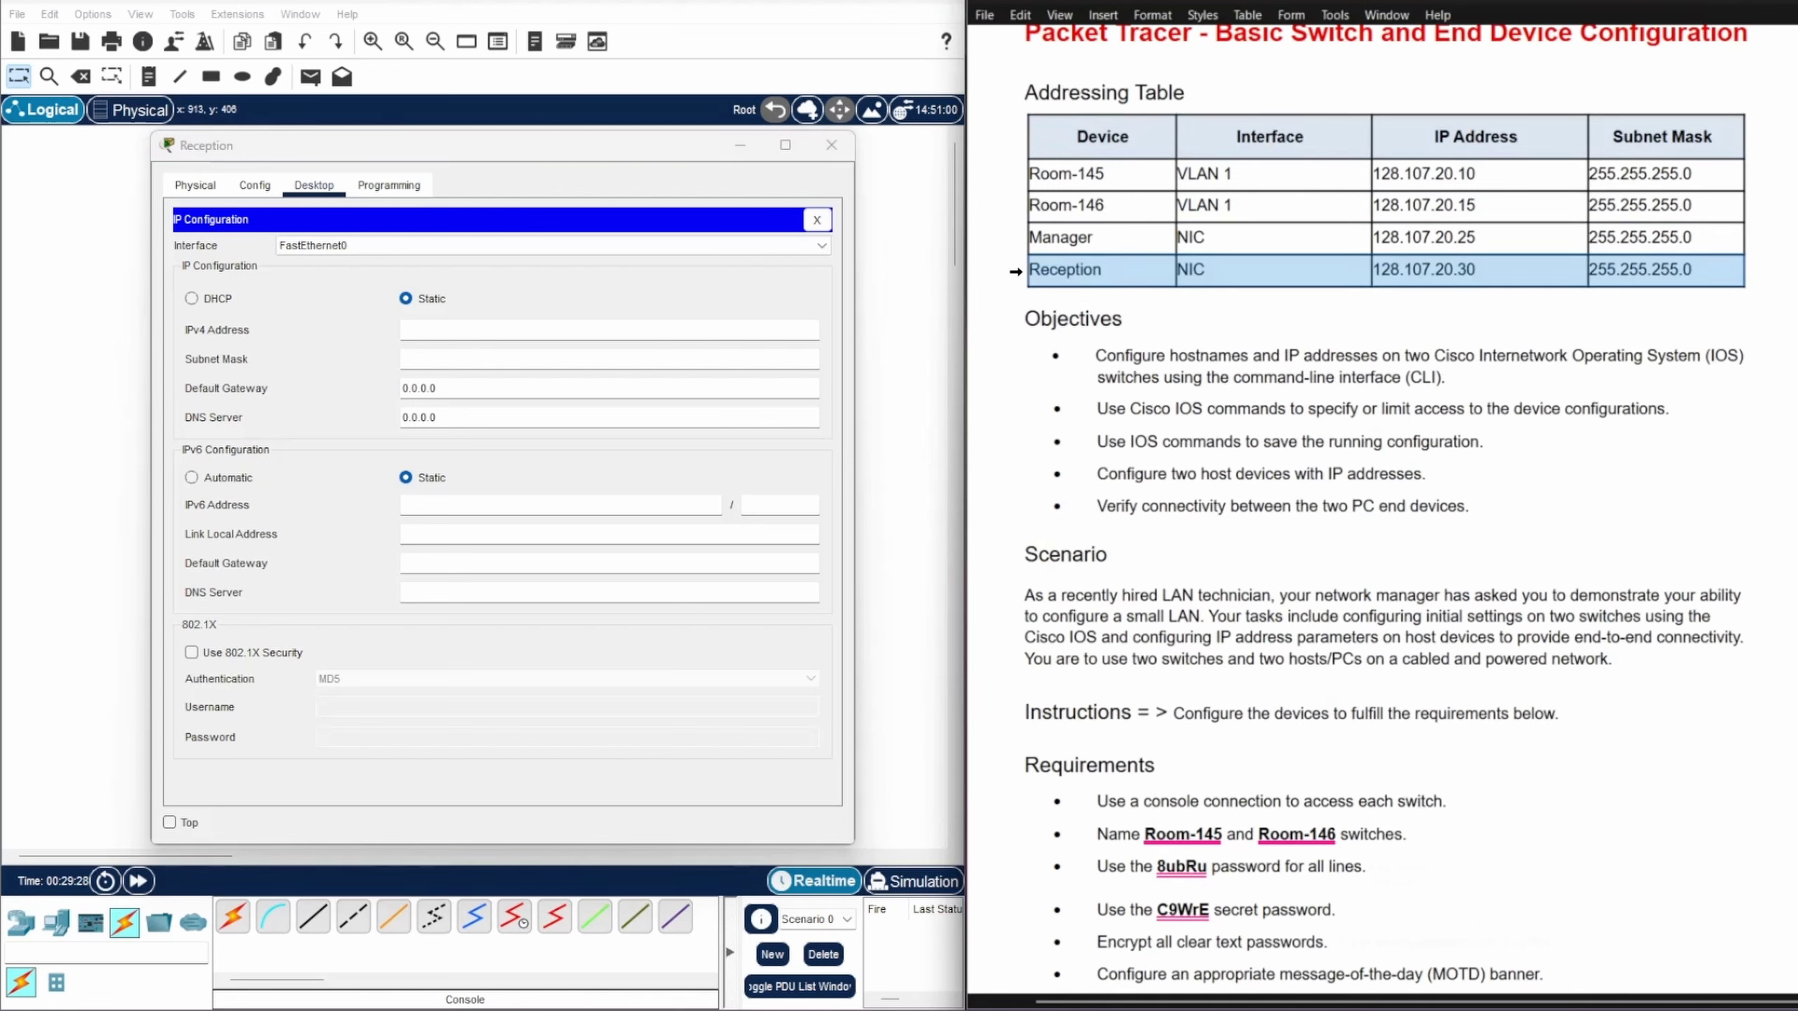
left_click(409, 329)
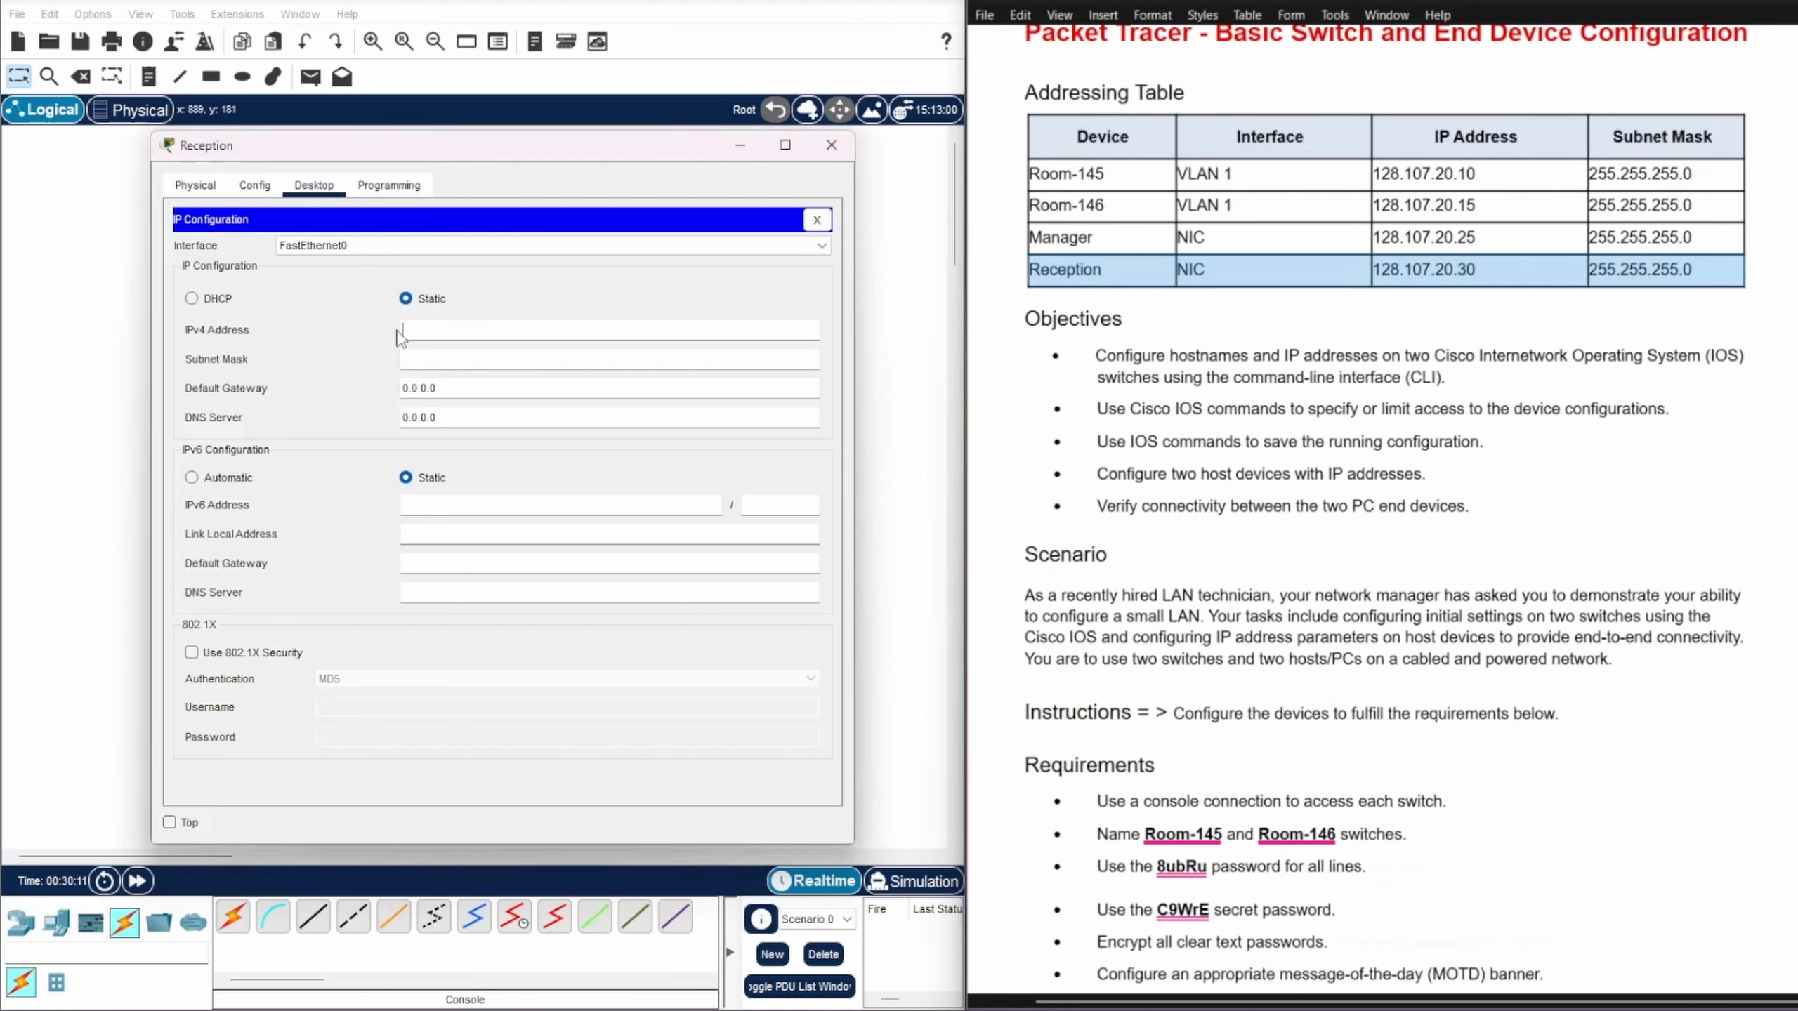
type("128.107.20.30")
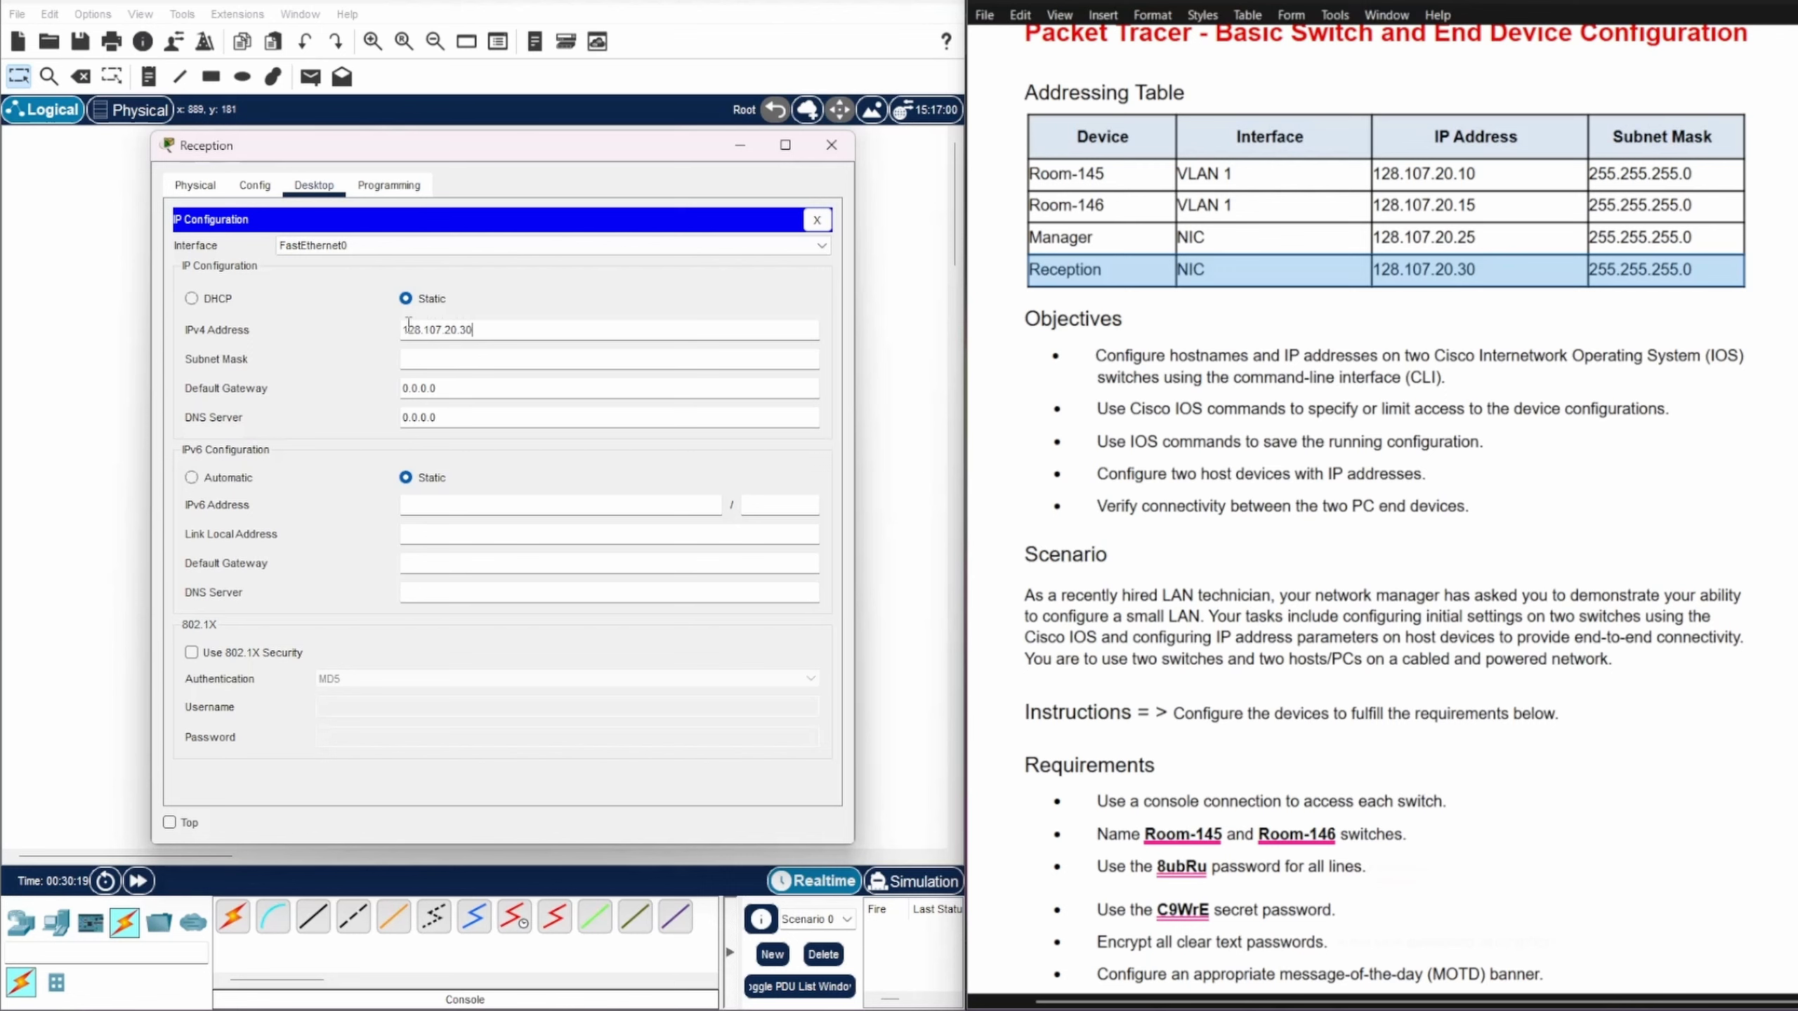
left_click(411, 359)
left_click_drag(469, 358, 403, 358)
type("255.255.255.0")
left_click(815, 221)
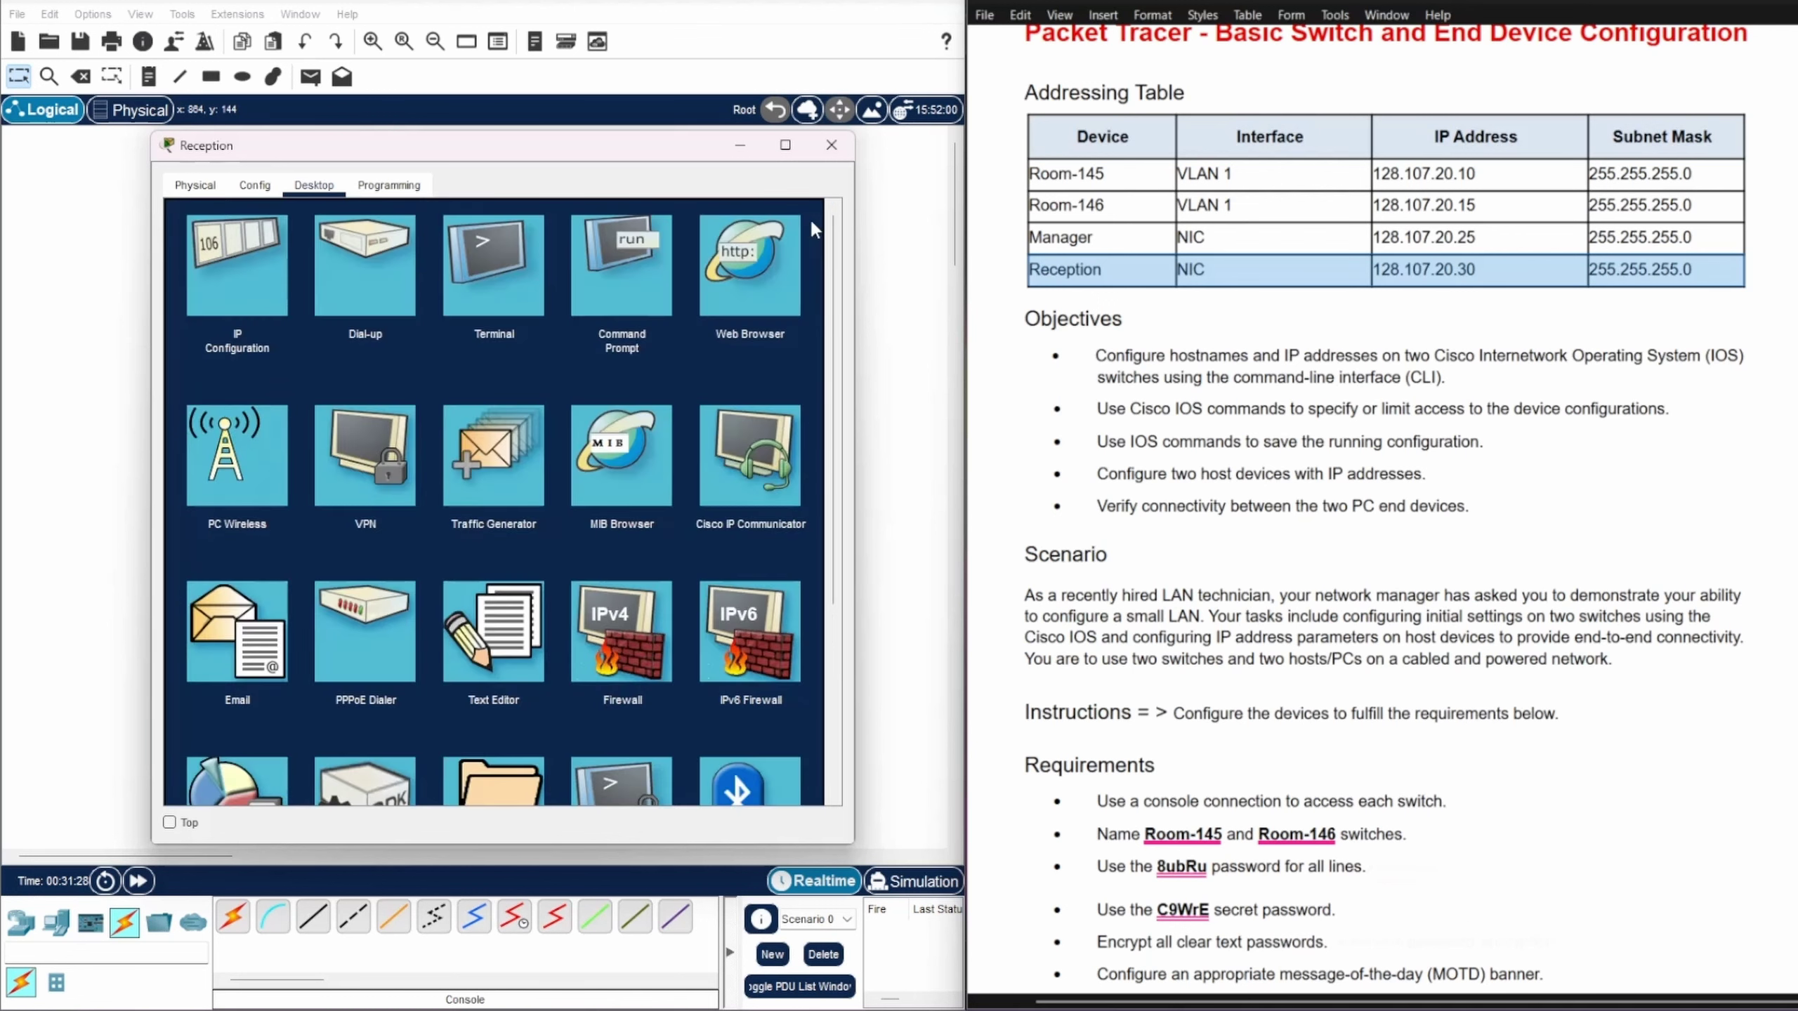
Step: Highlight the verify-connectivity requirement and open the Manager PC's desktop beside the instructions
left_click(744, 148)
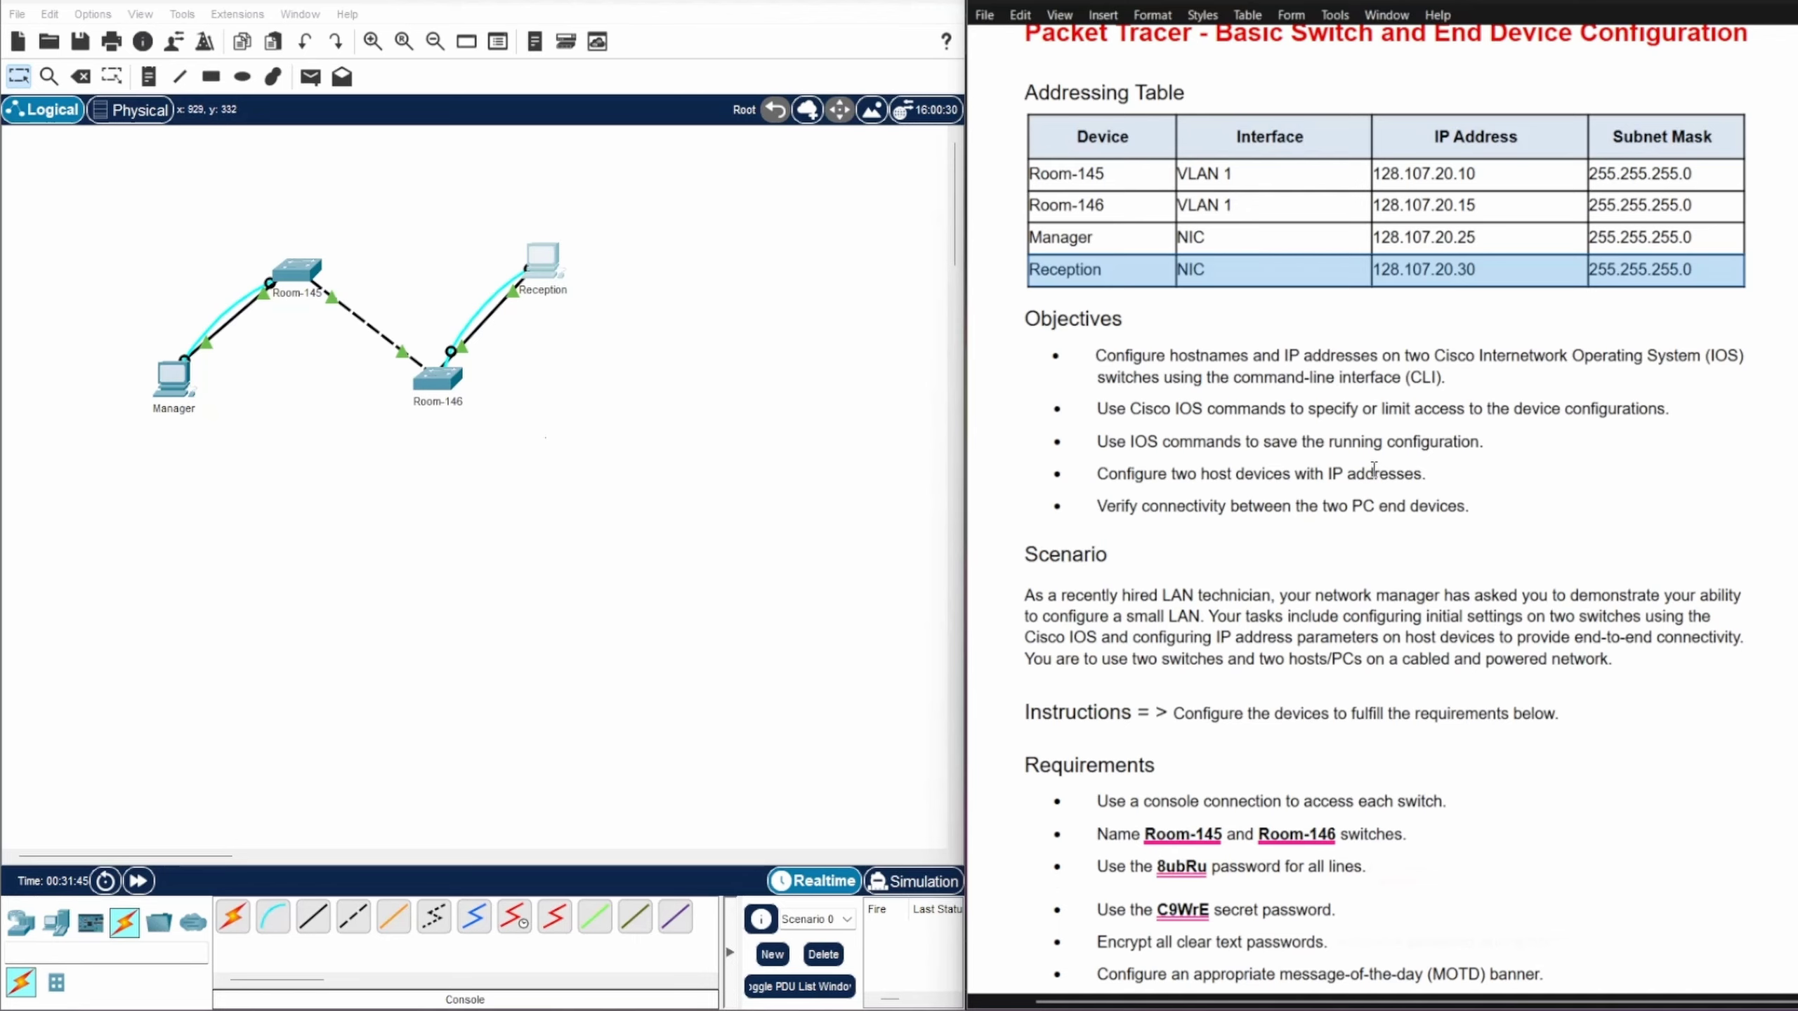
scroll(1375, 468, "down", 5)
scroll(1375, 462, "up", 1)
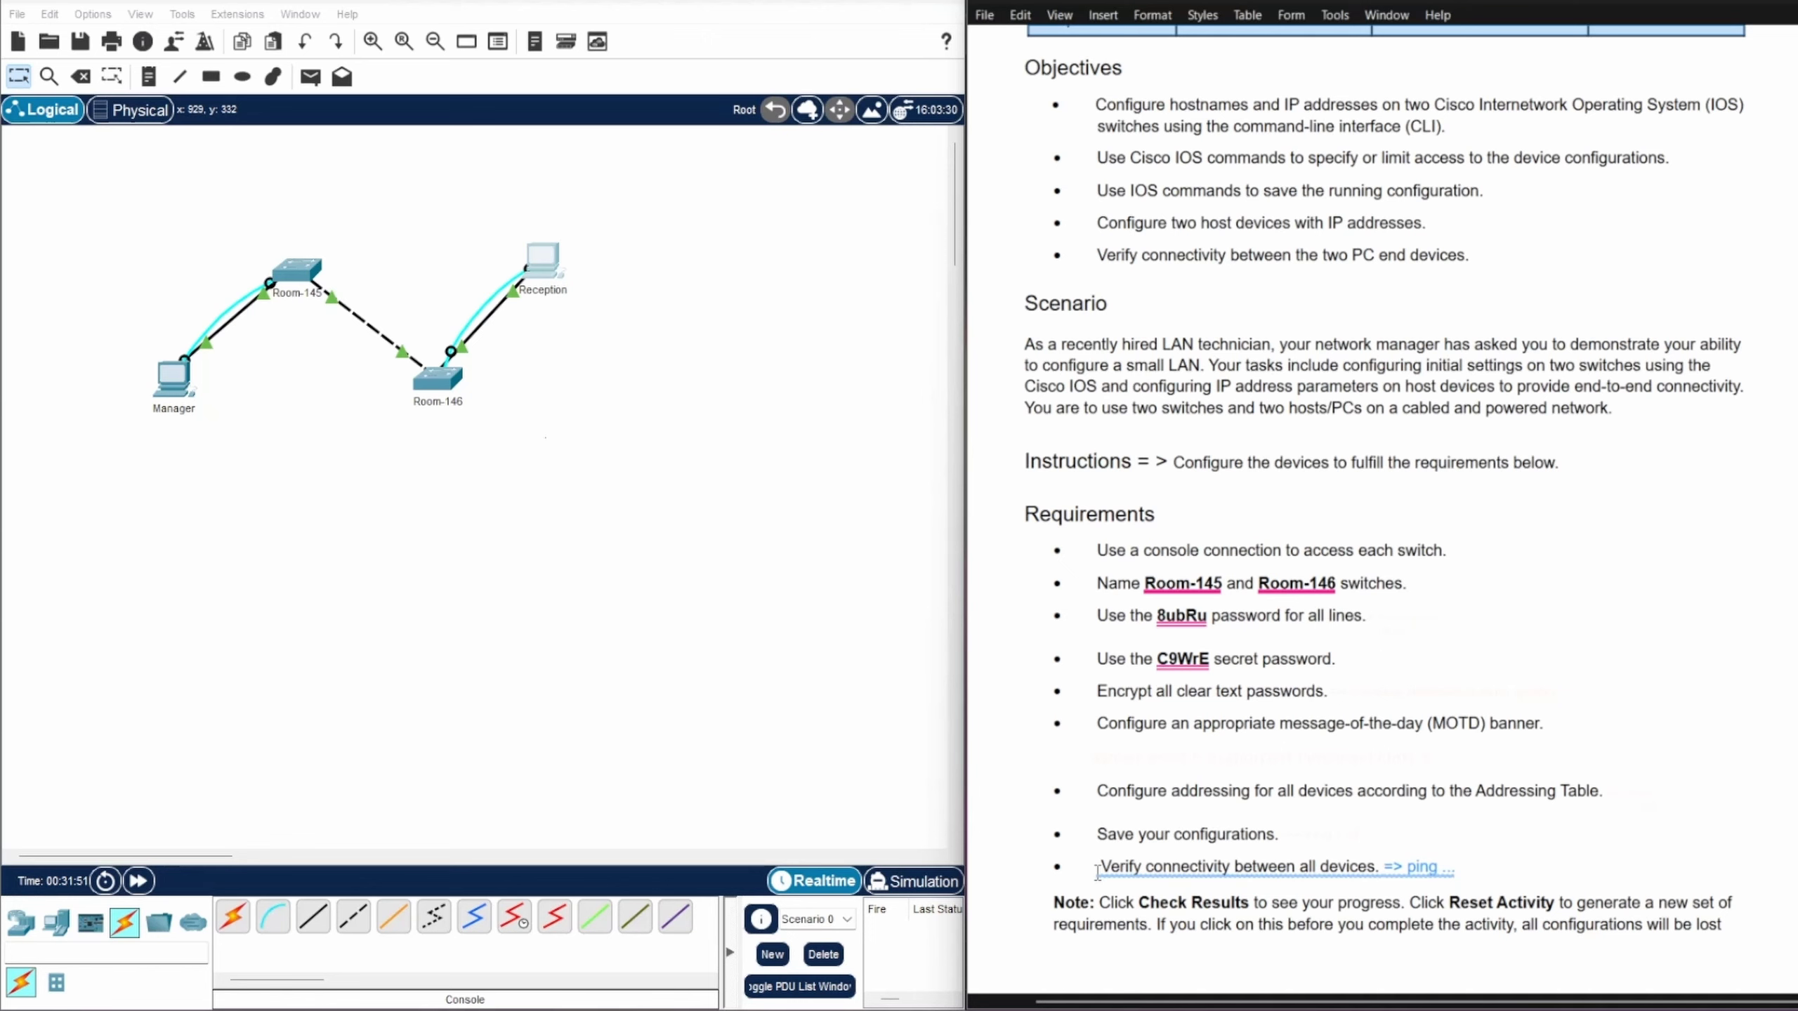
left_click_drag(1097, 871, 1457, 865)
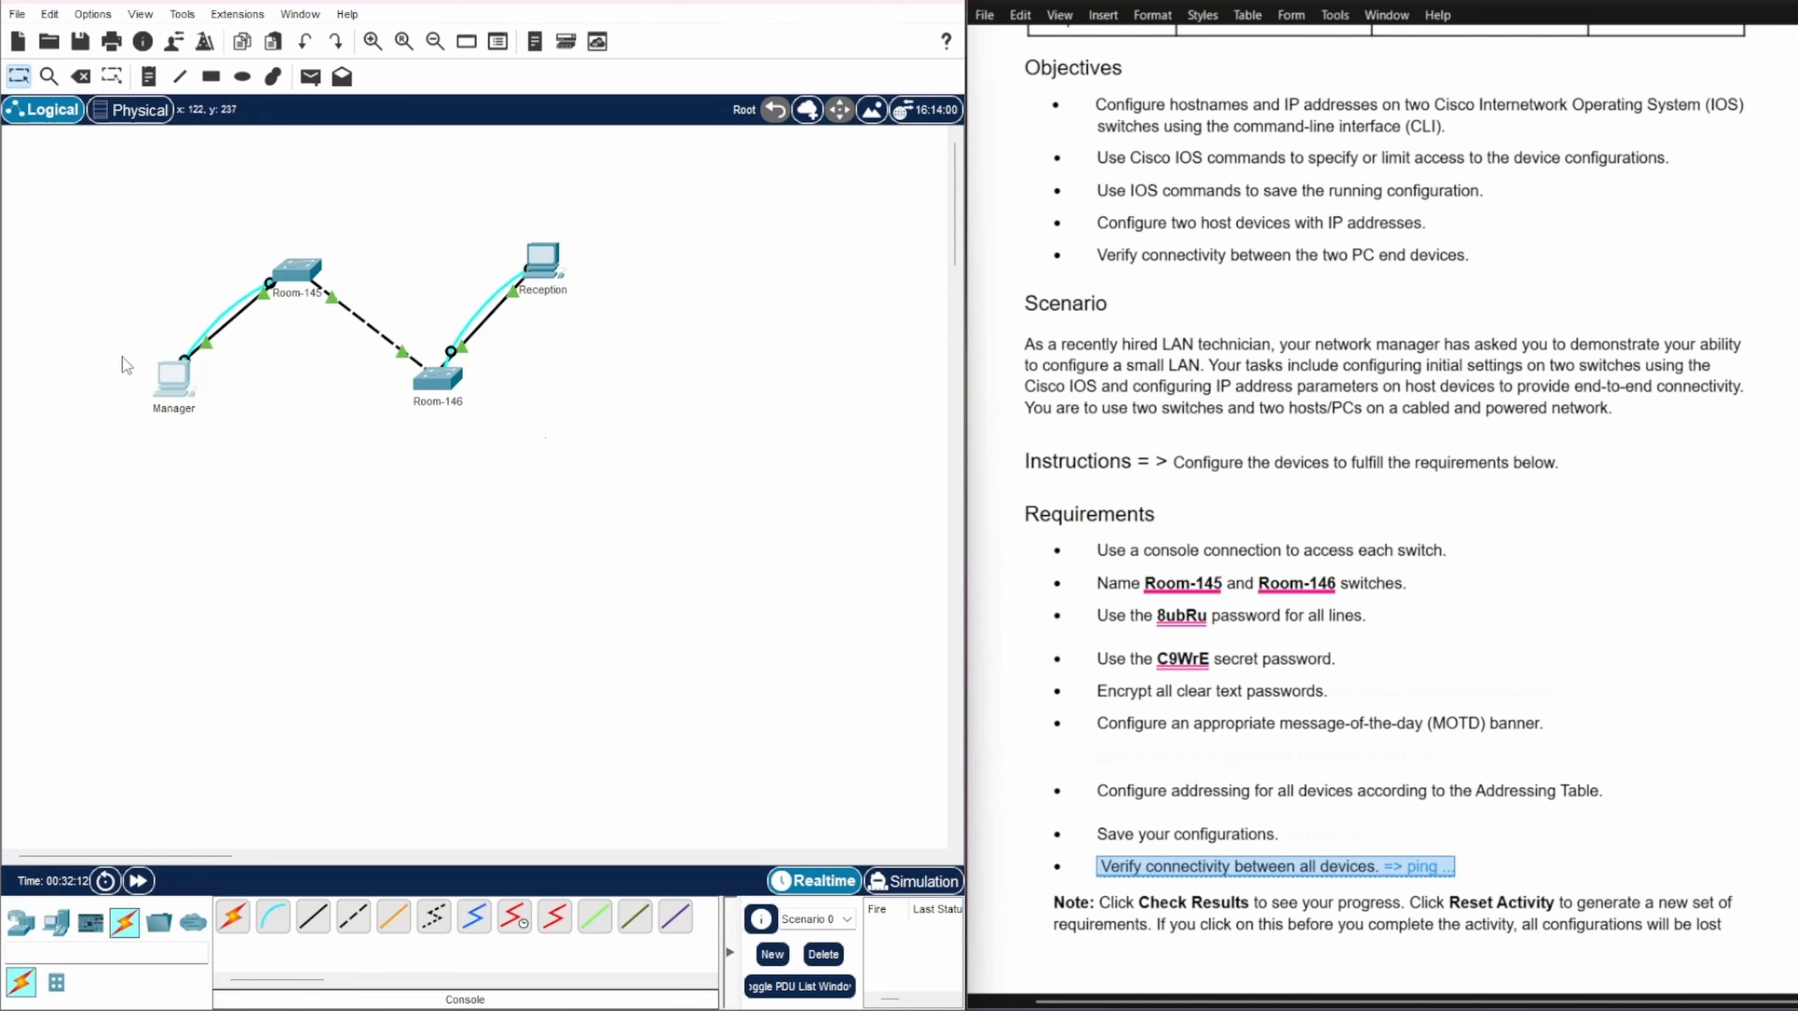
left_click(173, 383)
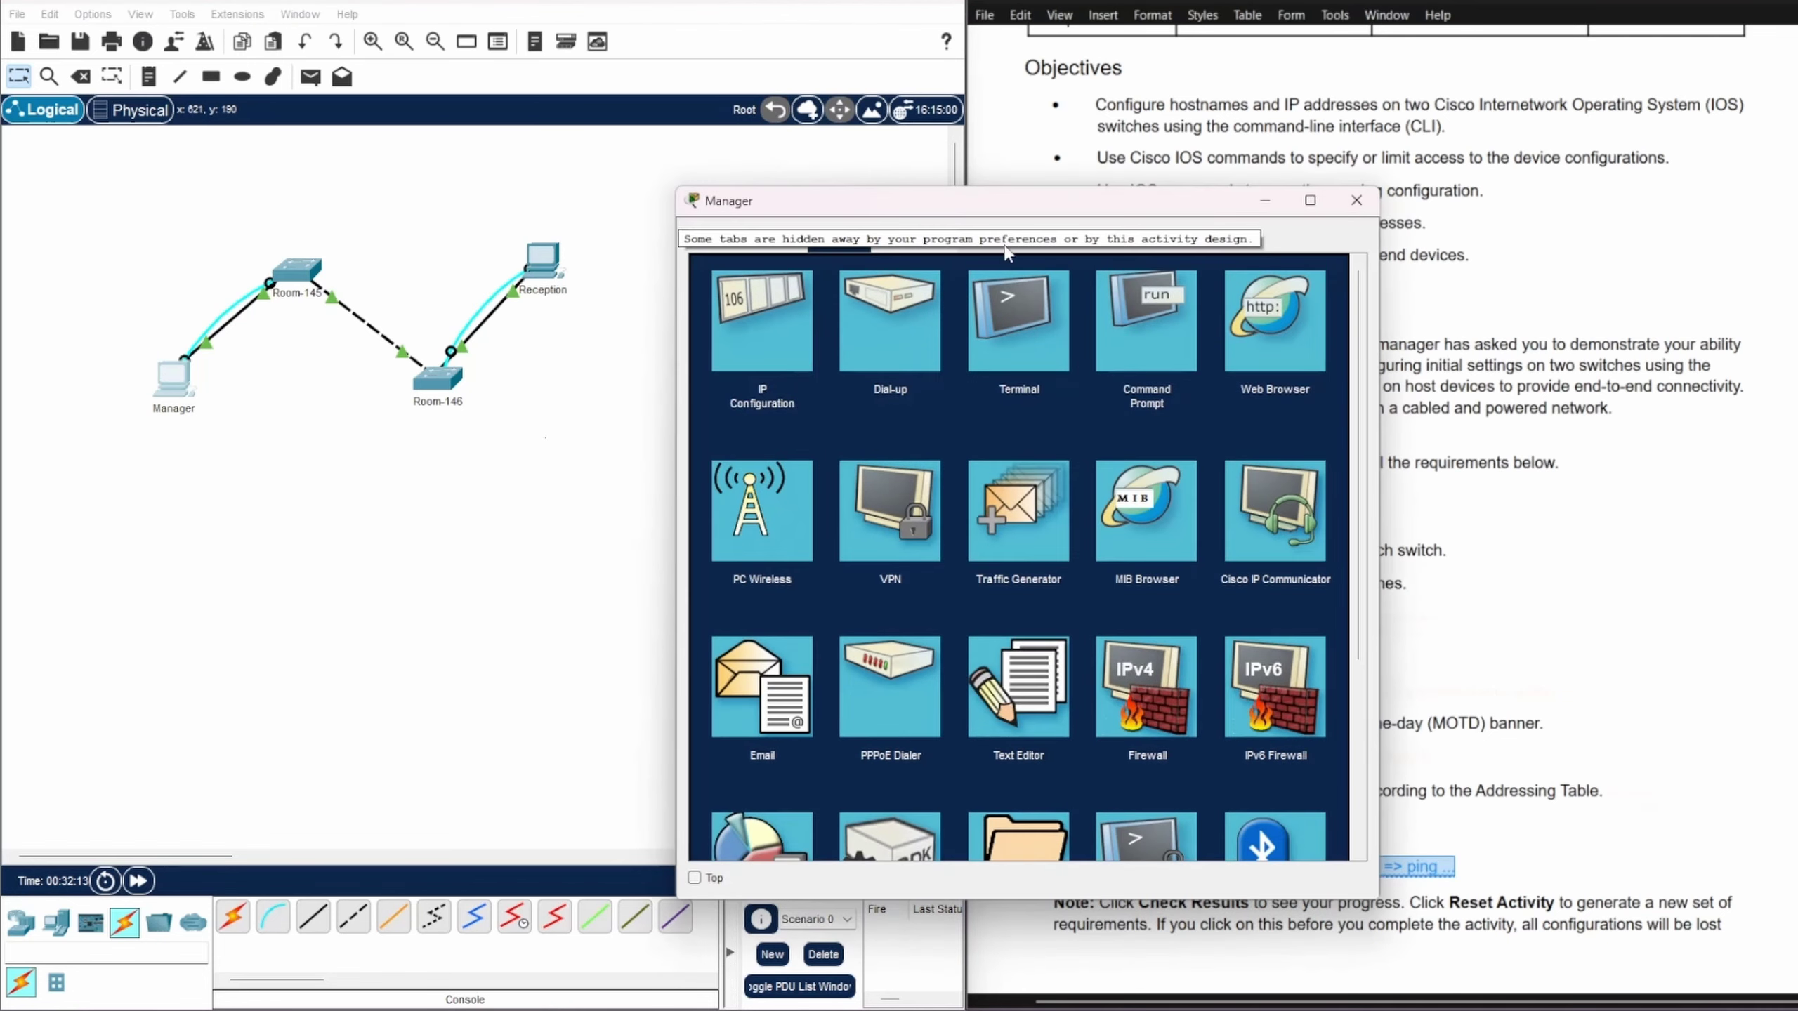
left_click_drag(1002, 217, 469, 162)
scroll(1517, 626, "up", 1)
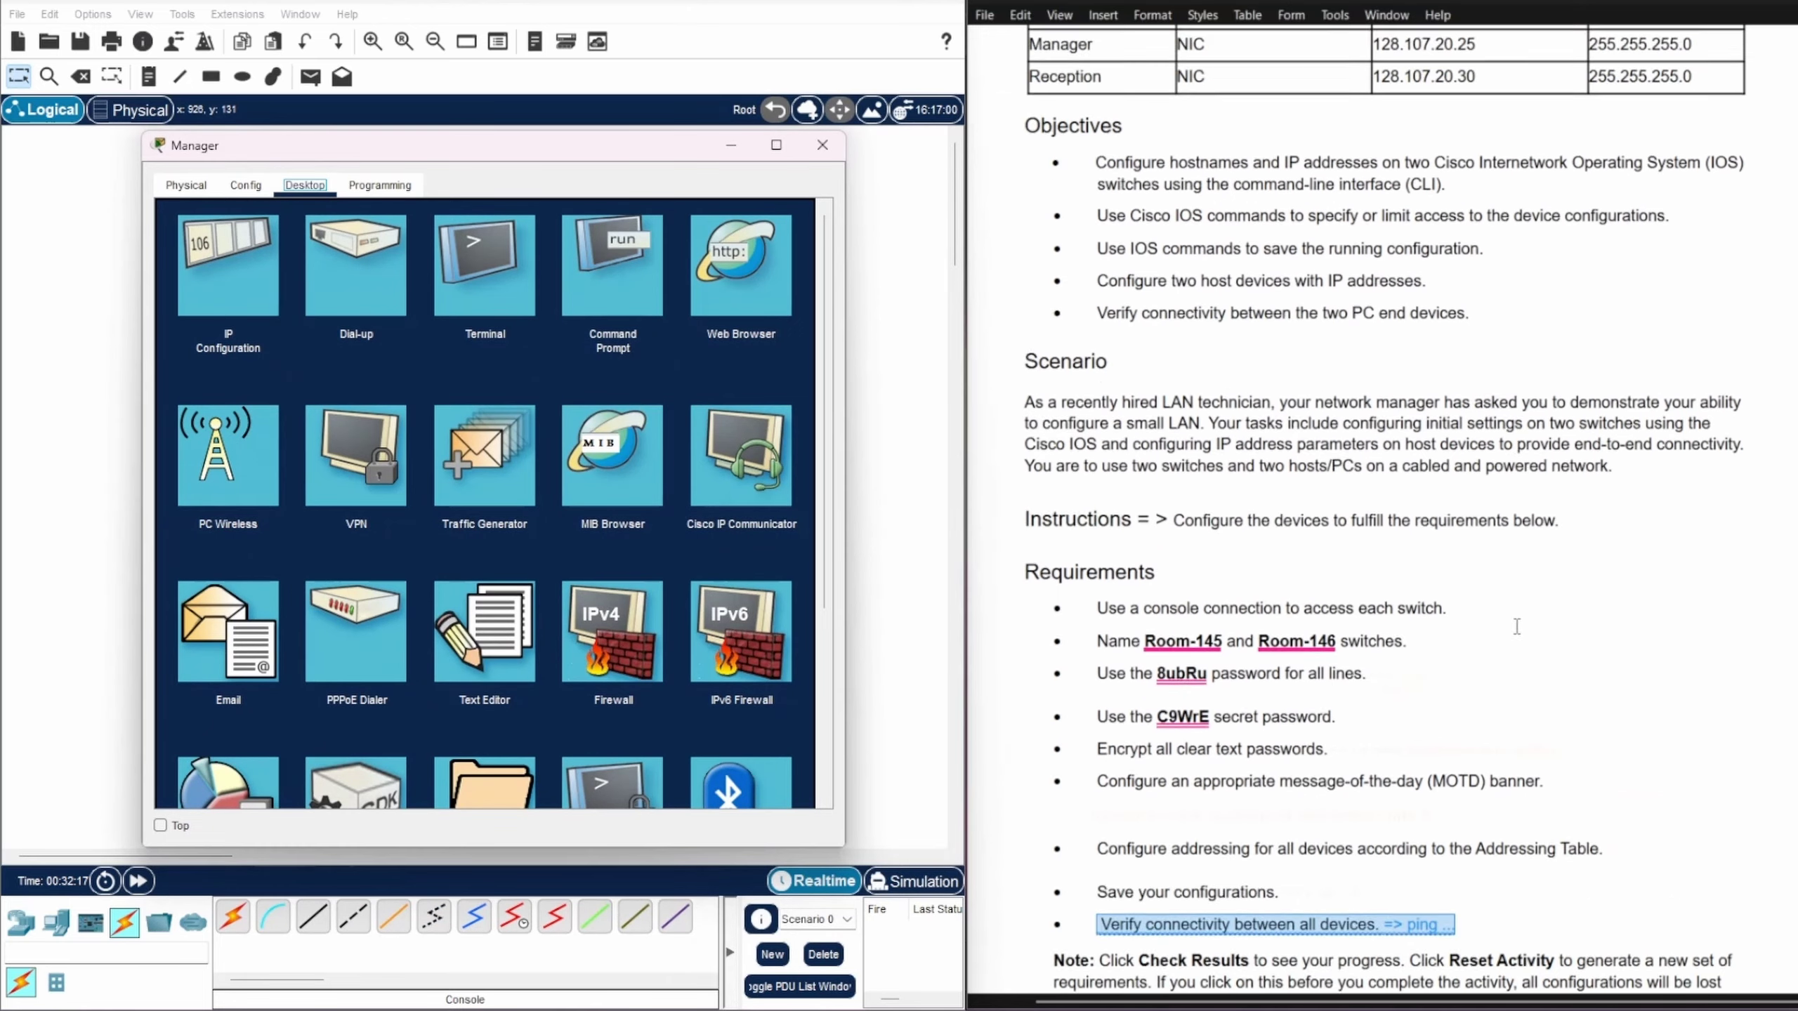
scroll(1517, 627, "up", 4)
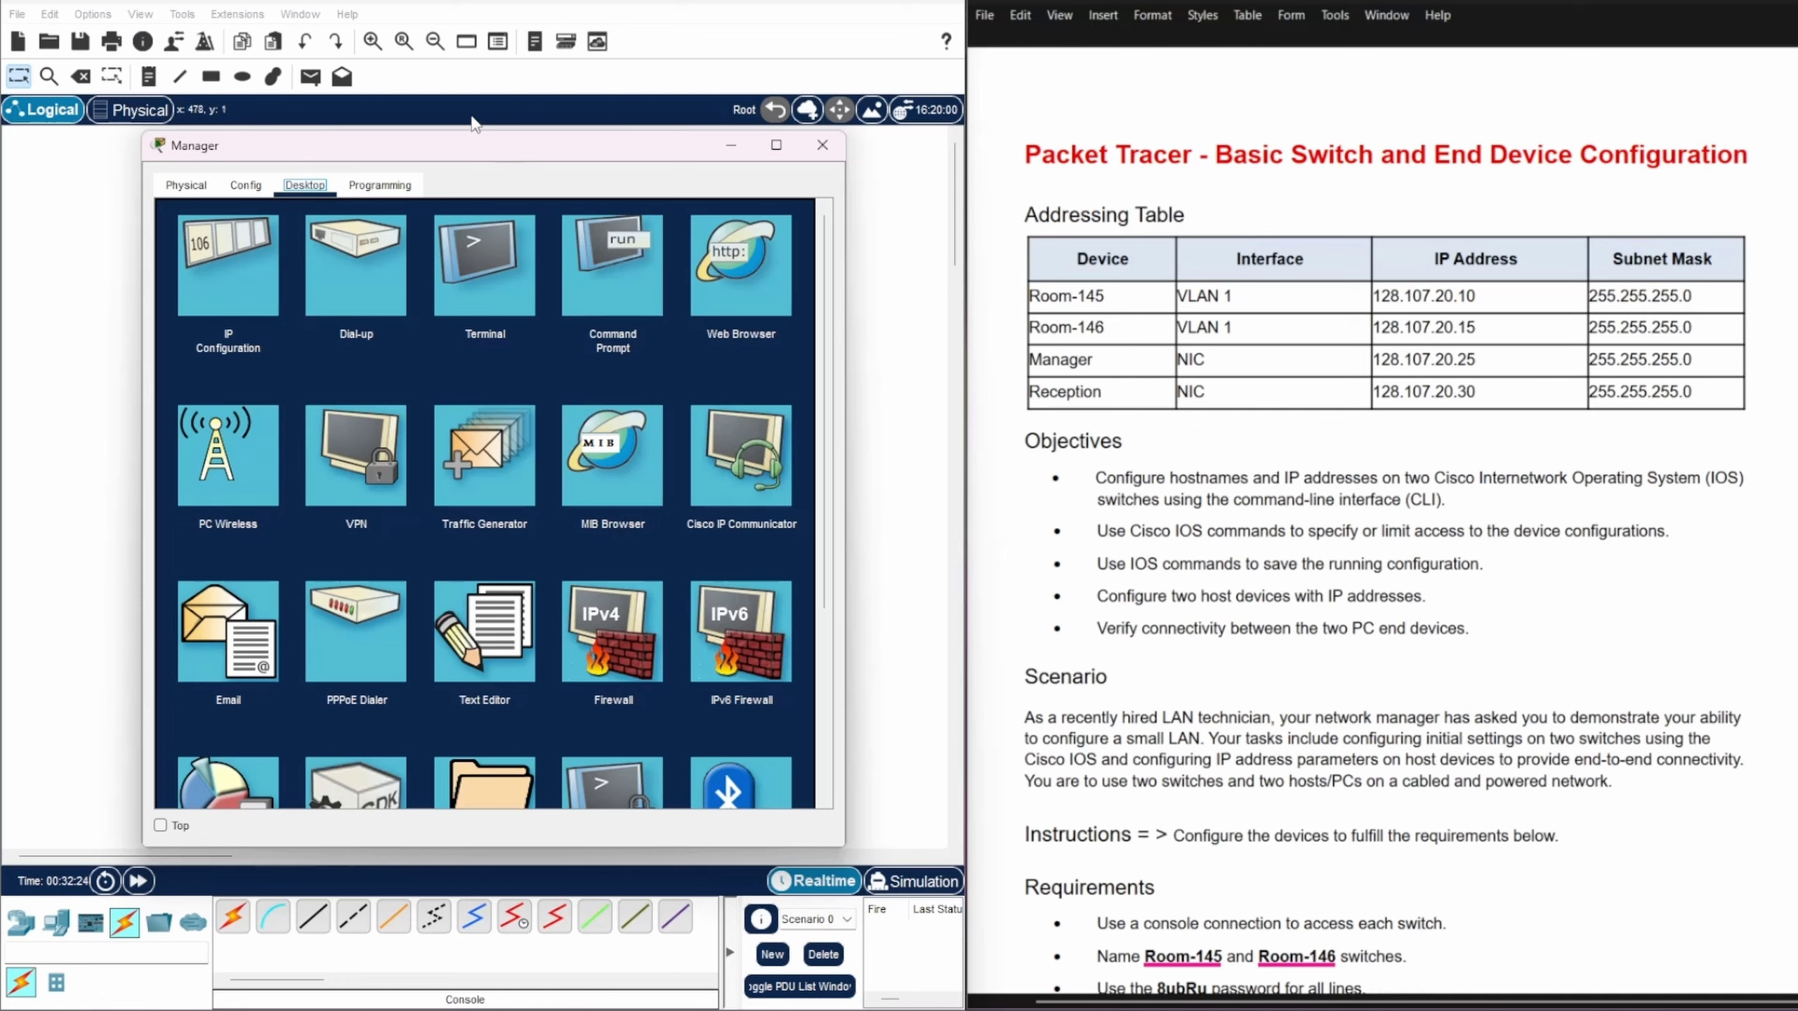
Step: From Manager's Command Prompt, ping 128.107.20.10 and 128.107.20.15
left_click(594, 283)
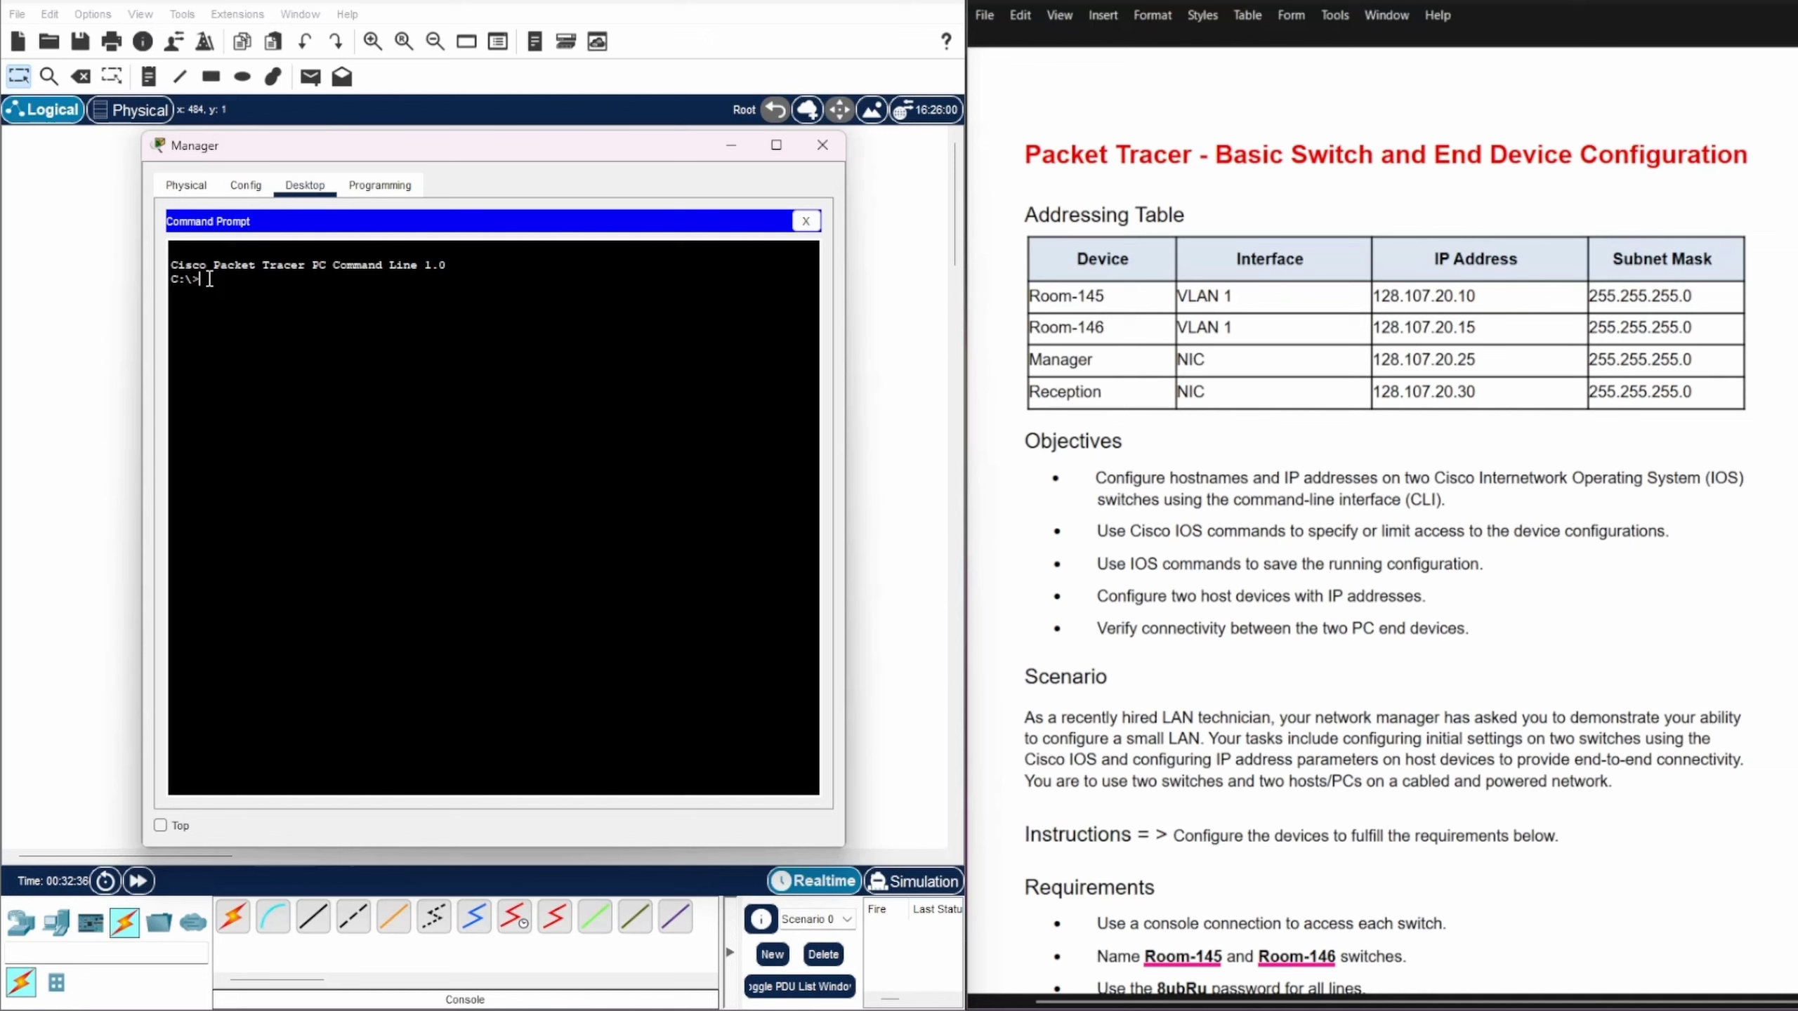
type("ping 128.107.20.10")
key("Return")
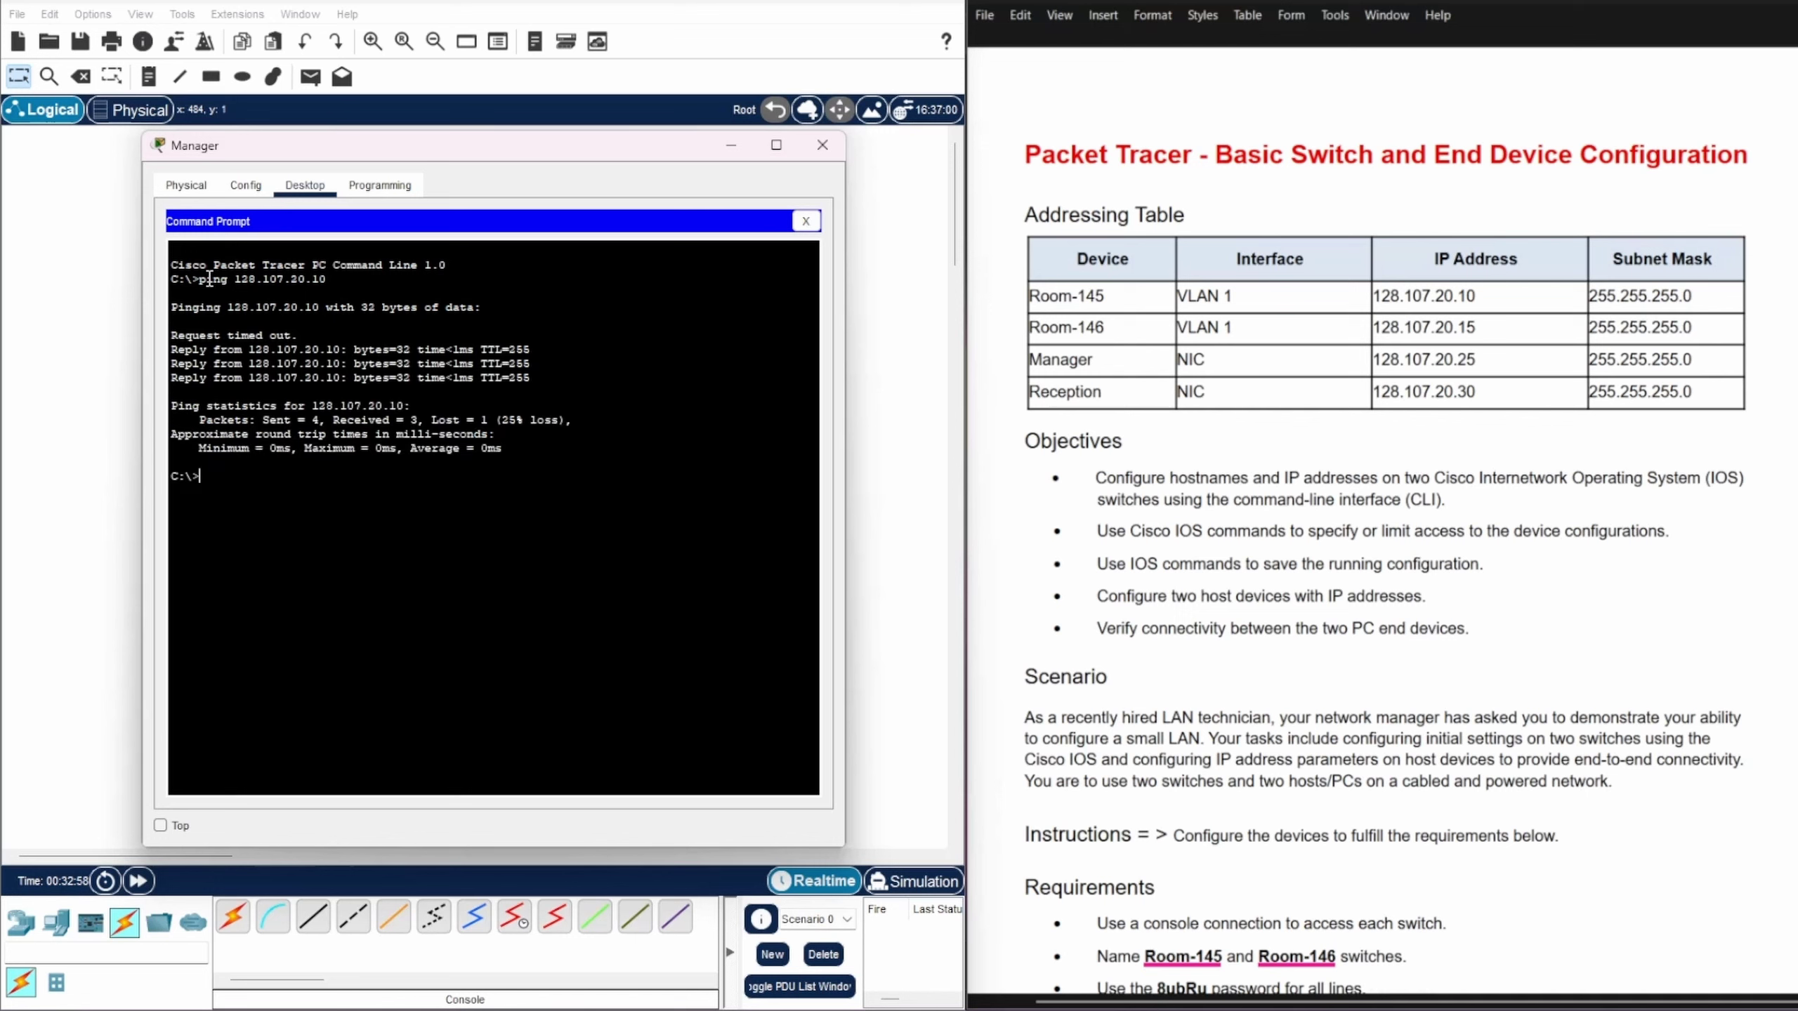
key("Up")
type("5")
key("Return")
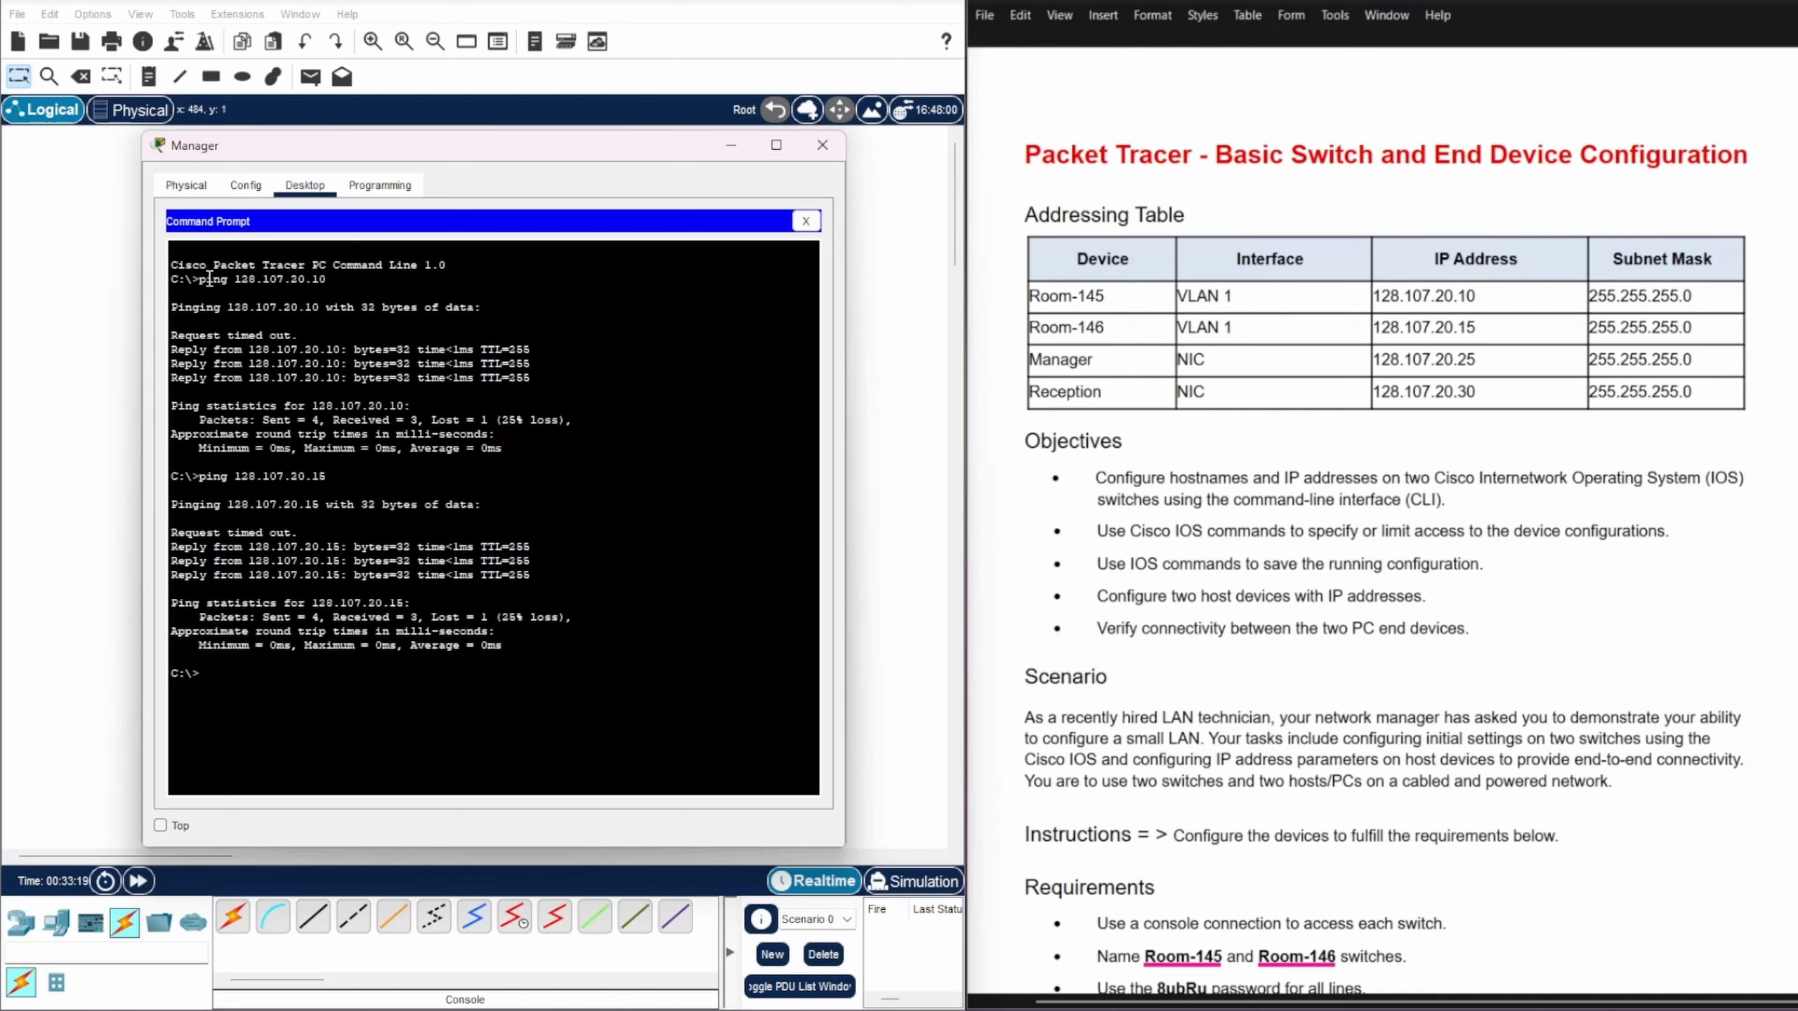
Step: Ping 128.107.20.25 and Reception's 128.107.20.30 by editing recalled commands
key("Up")
key("BackSpace")
key("BackSpace")
type("25")
key("Return")
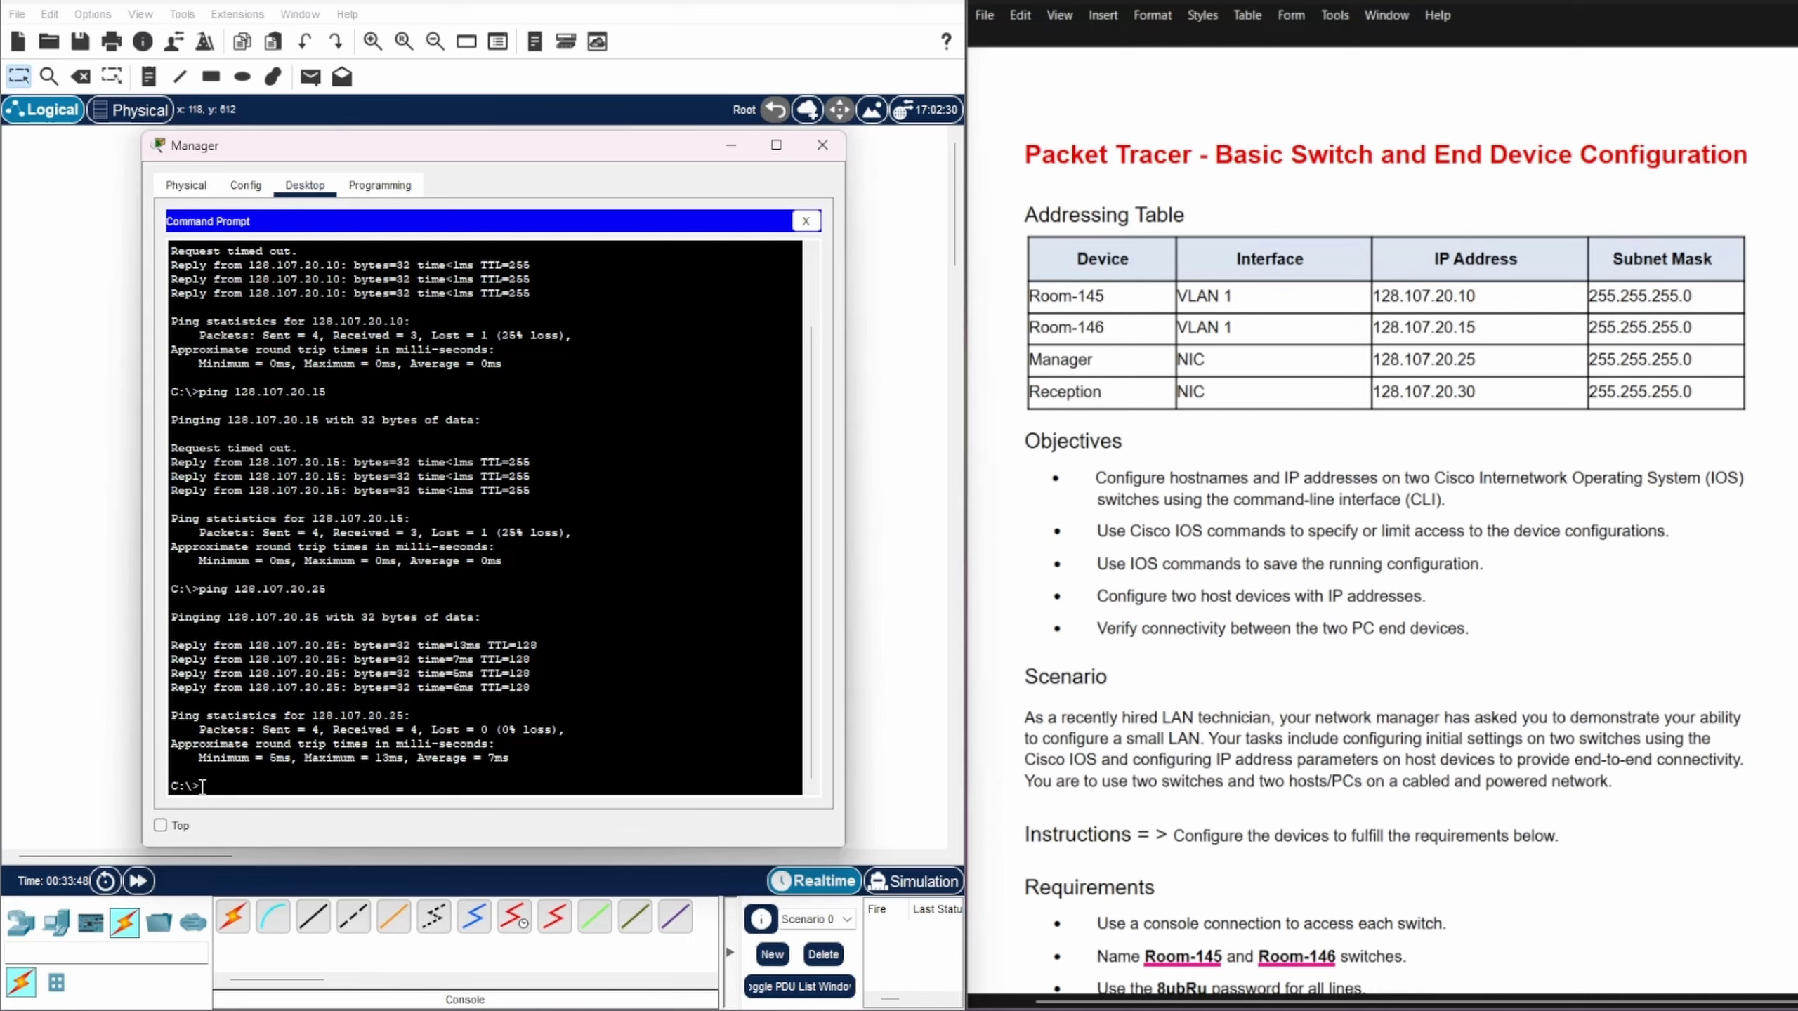
key("Up")
key("BackSpace")
key("BackSpace")
type("30")
key("Return")
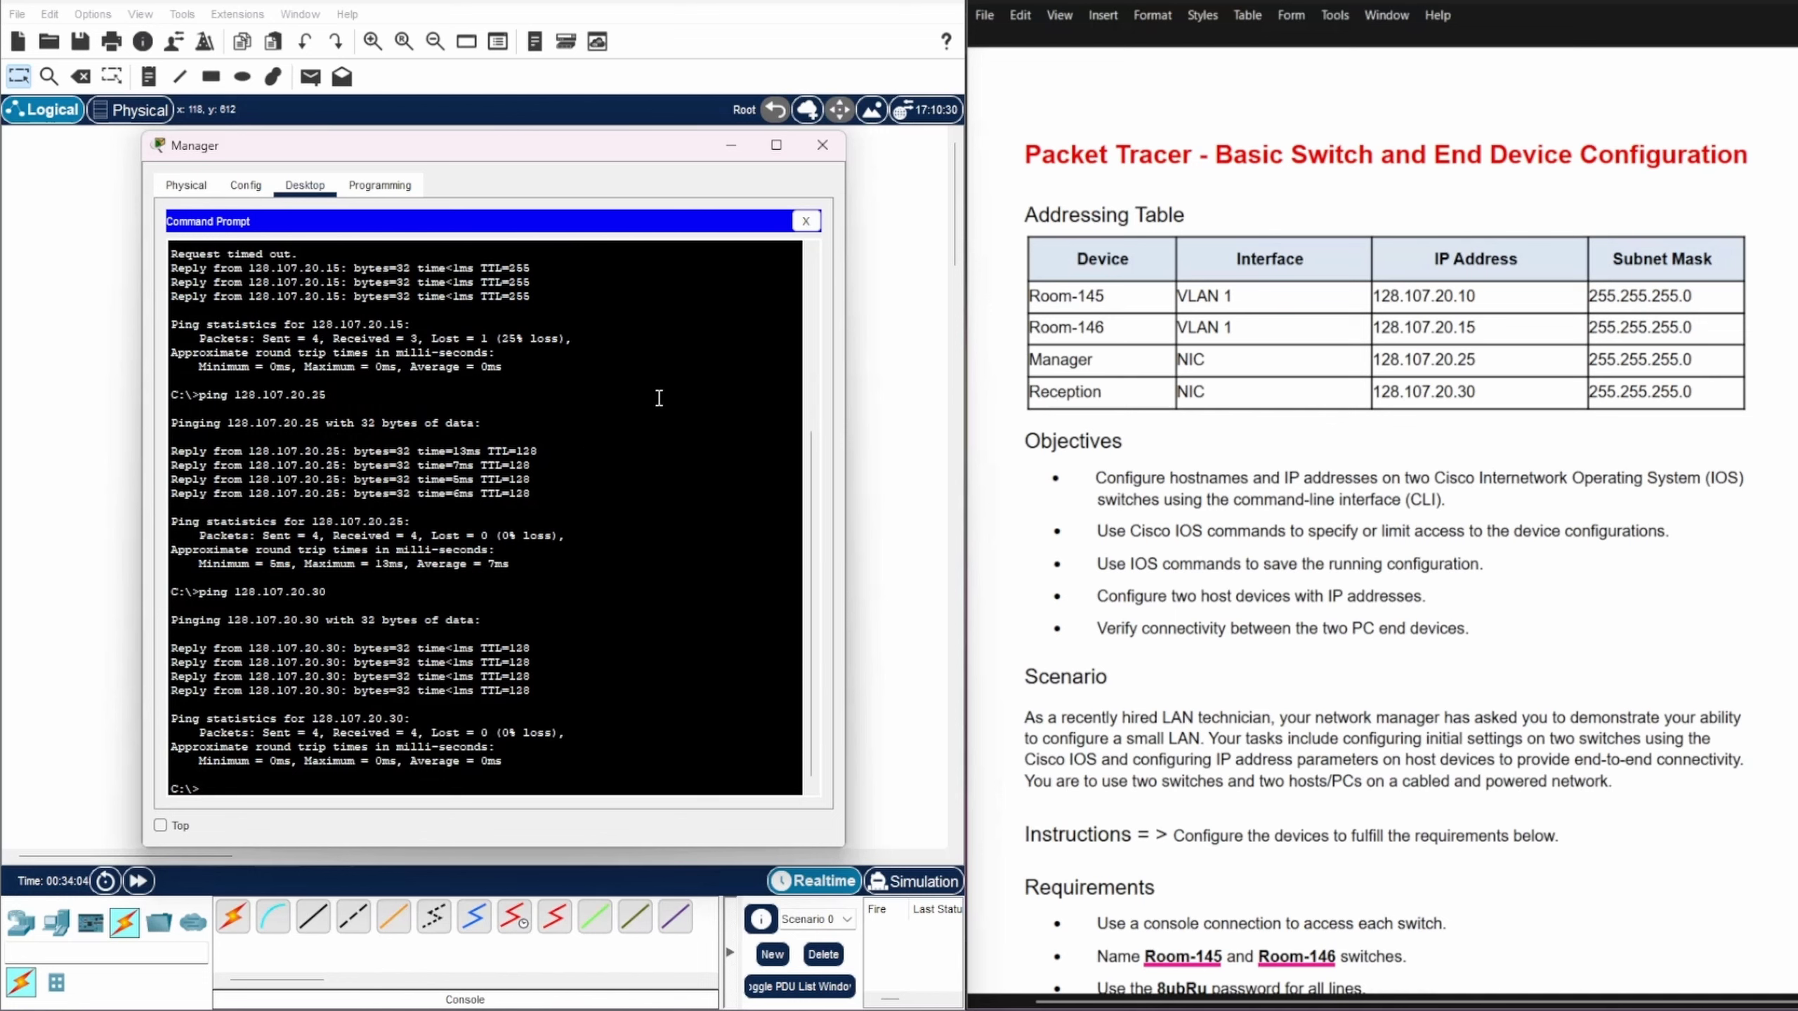
Step: From the Reception PC's Command Prompt, ping 128.107.20.10
double_click(729, 156)
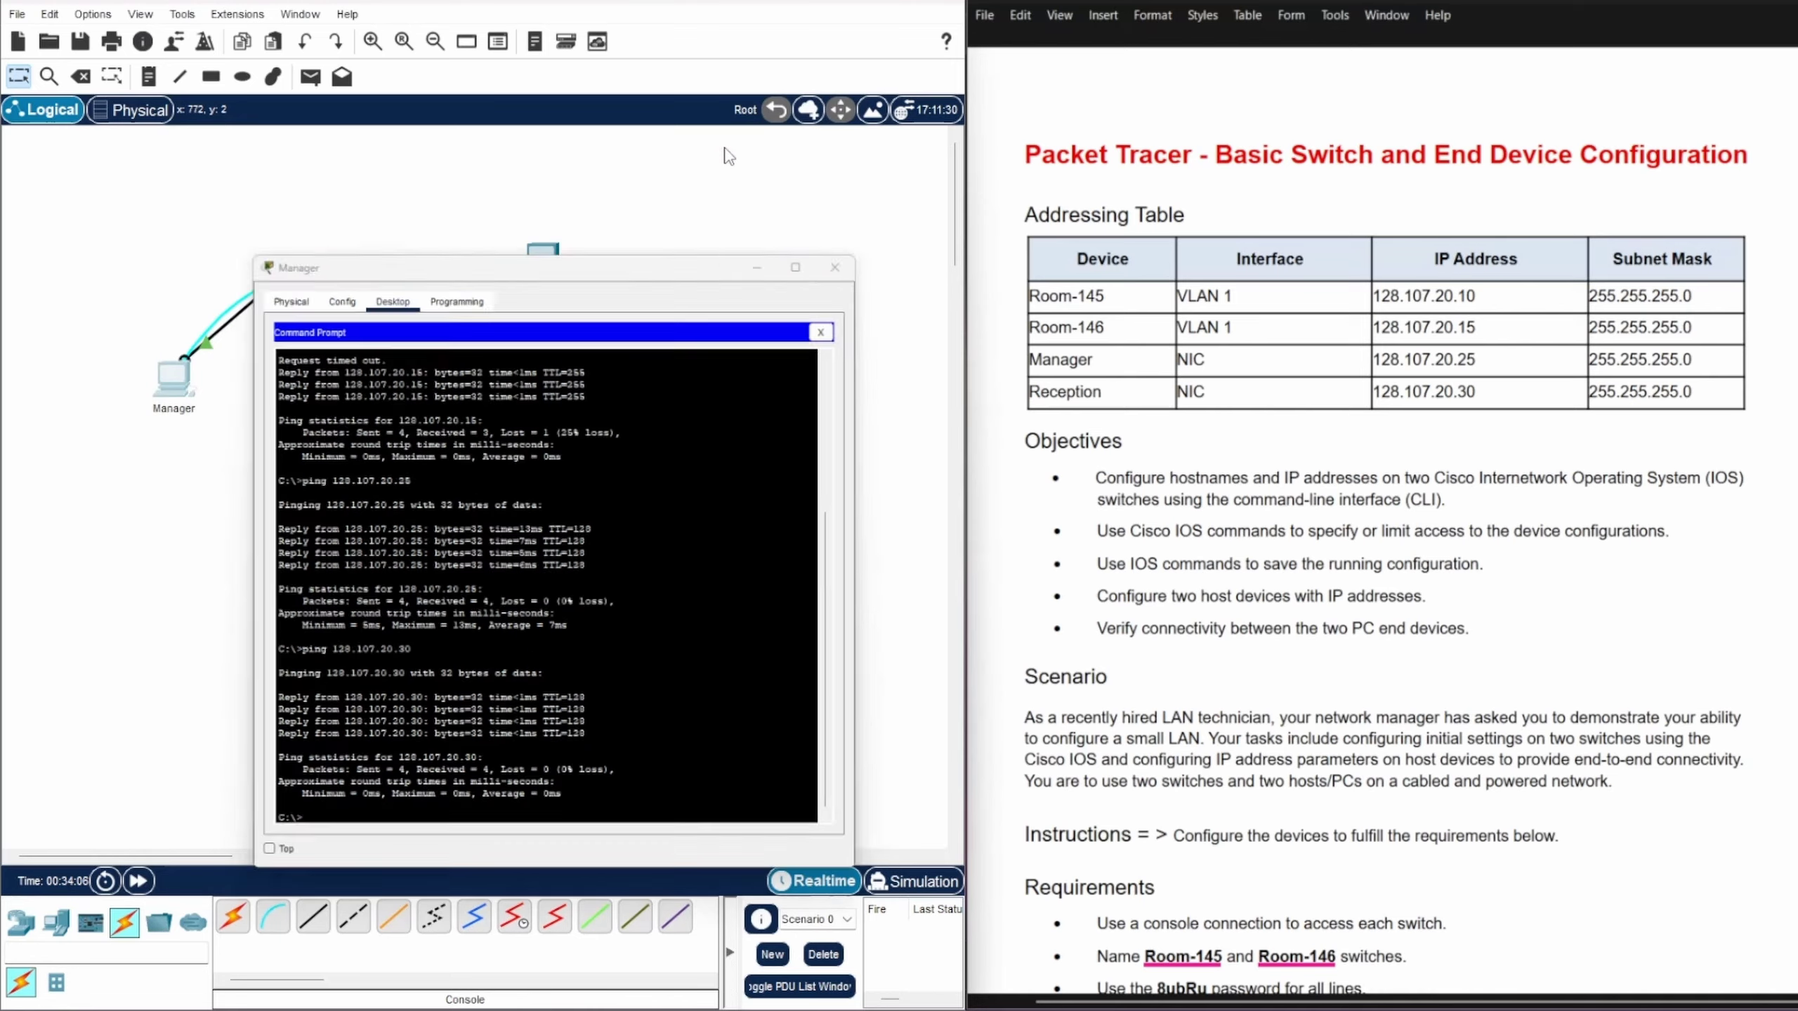
left_click(545, 261)
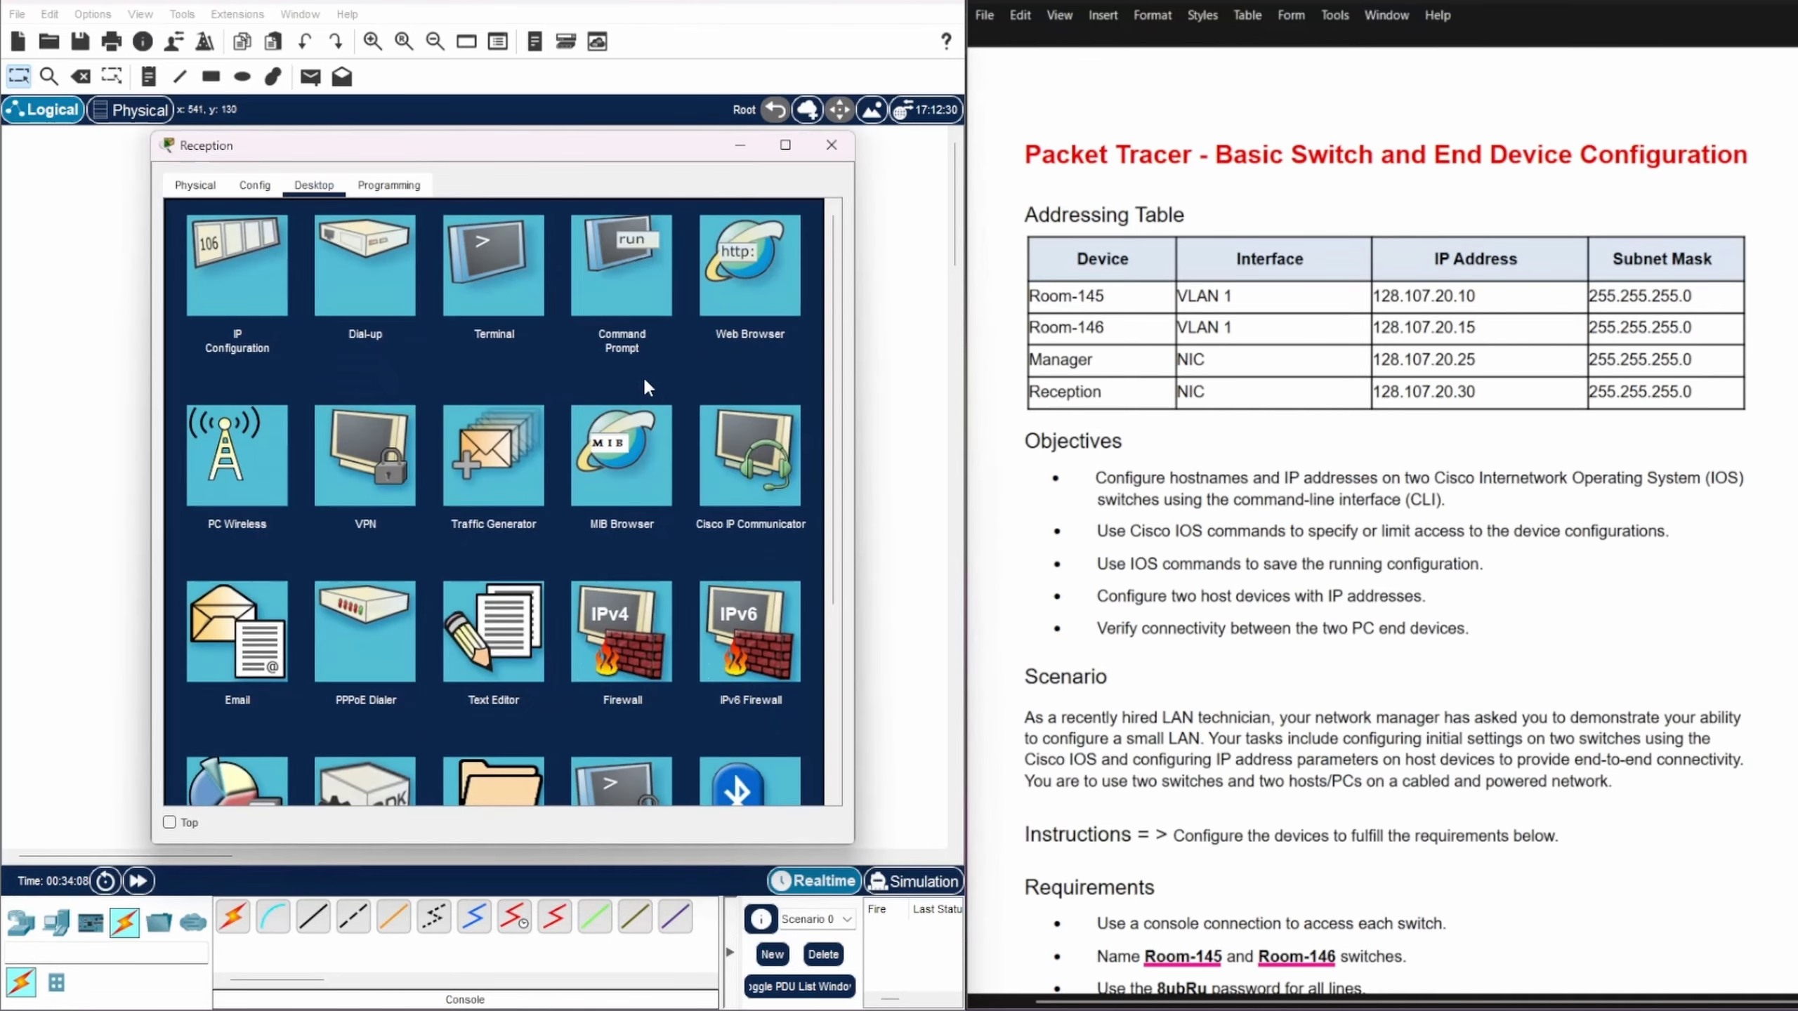
left_click(624, 271)
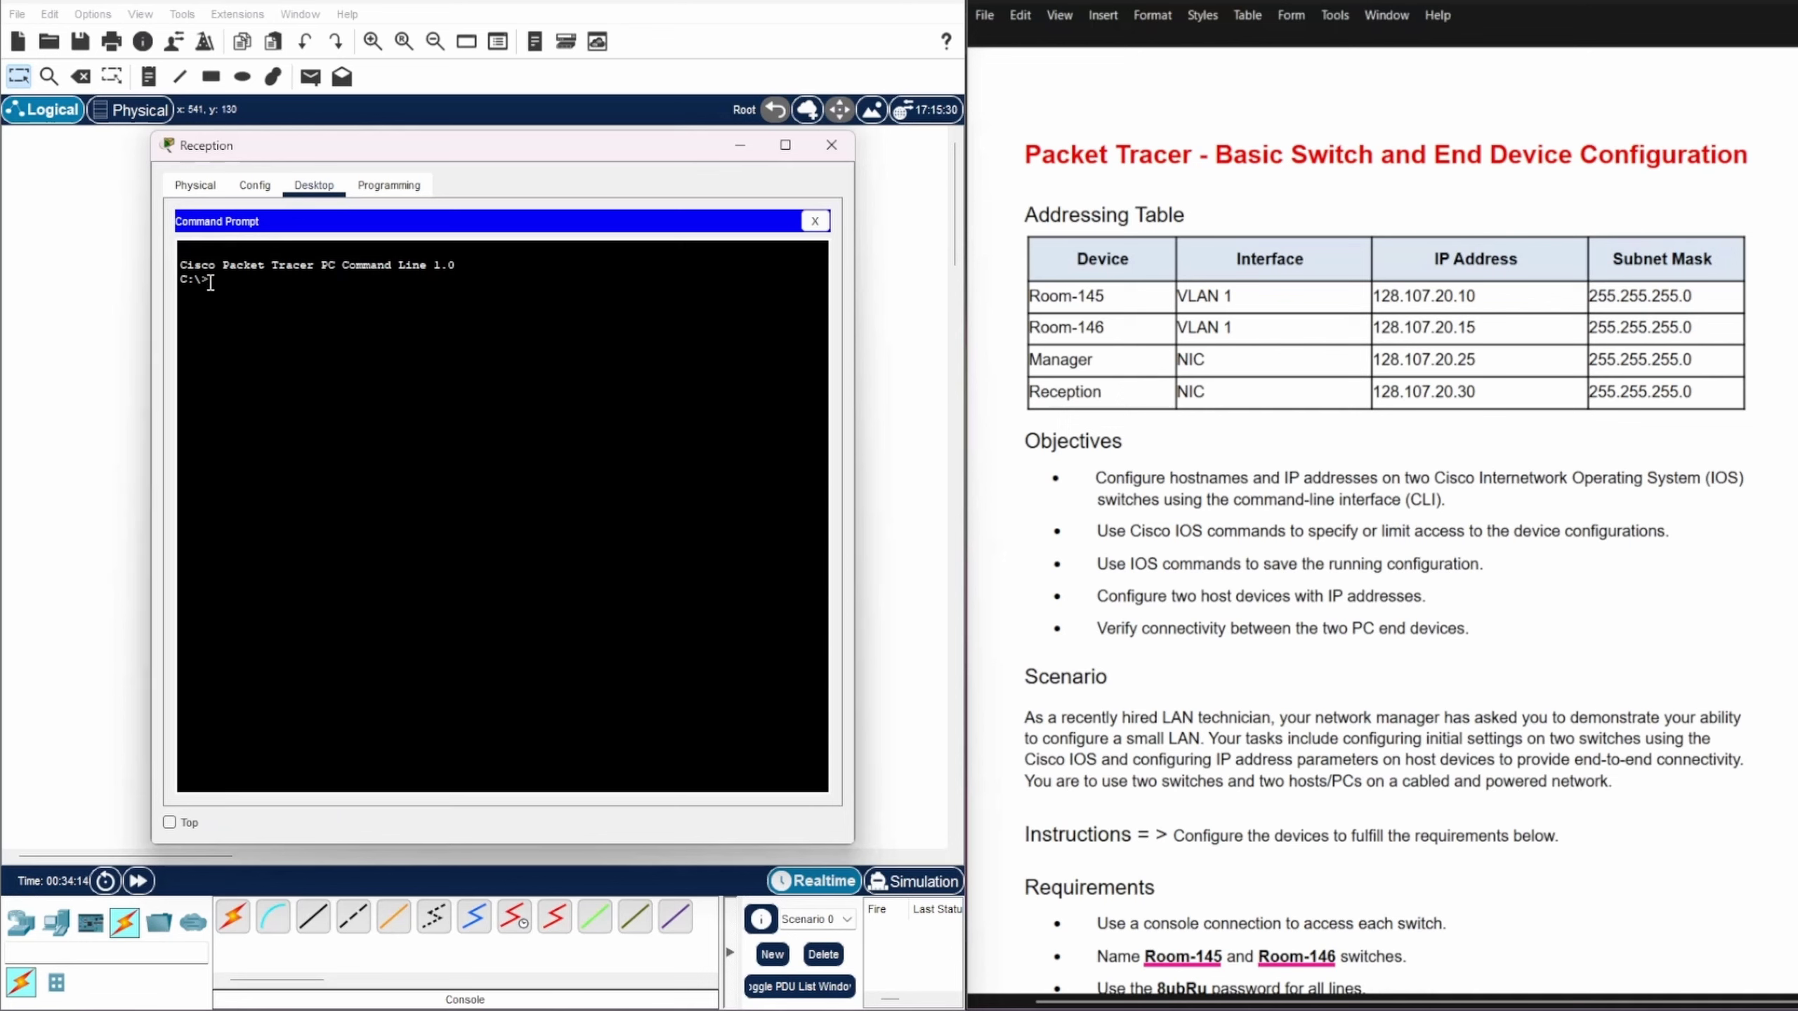
type("ping 128.107.20.10")
key("Return")
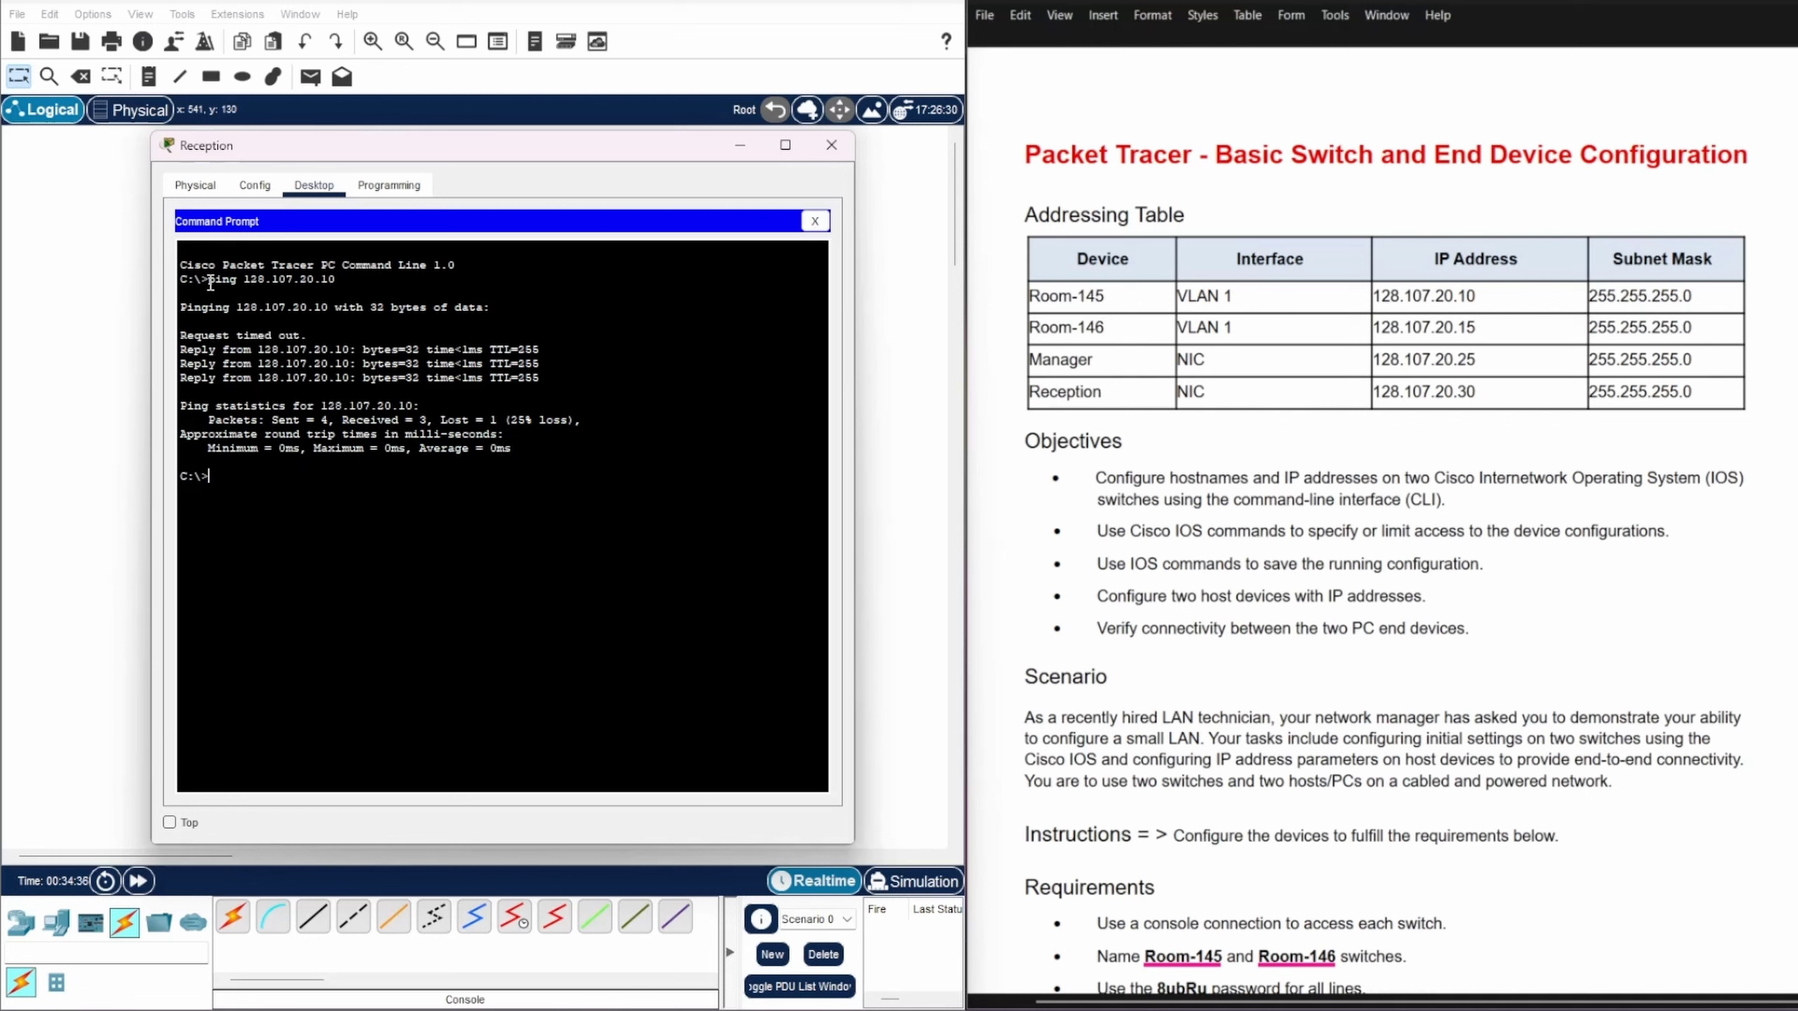
Step: Ping 128.107.20.15, 128.107.20.25 and 128.107.20.30 from Reception by editing the recalled command
key("Up")
key("BackSpace")
key("BackSpace")
key("Return")
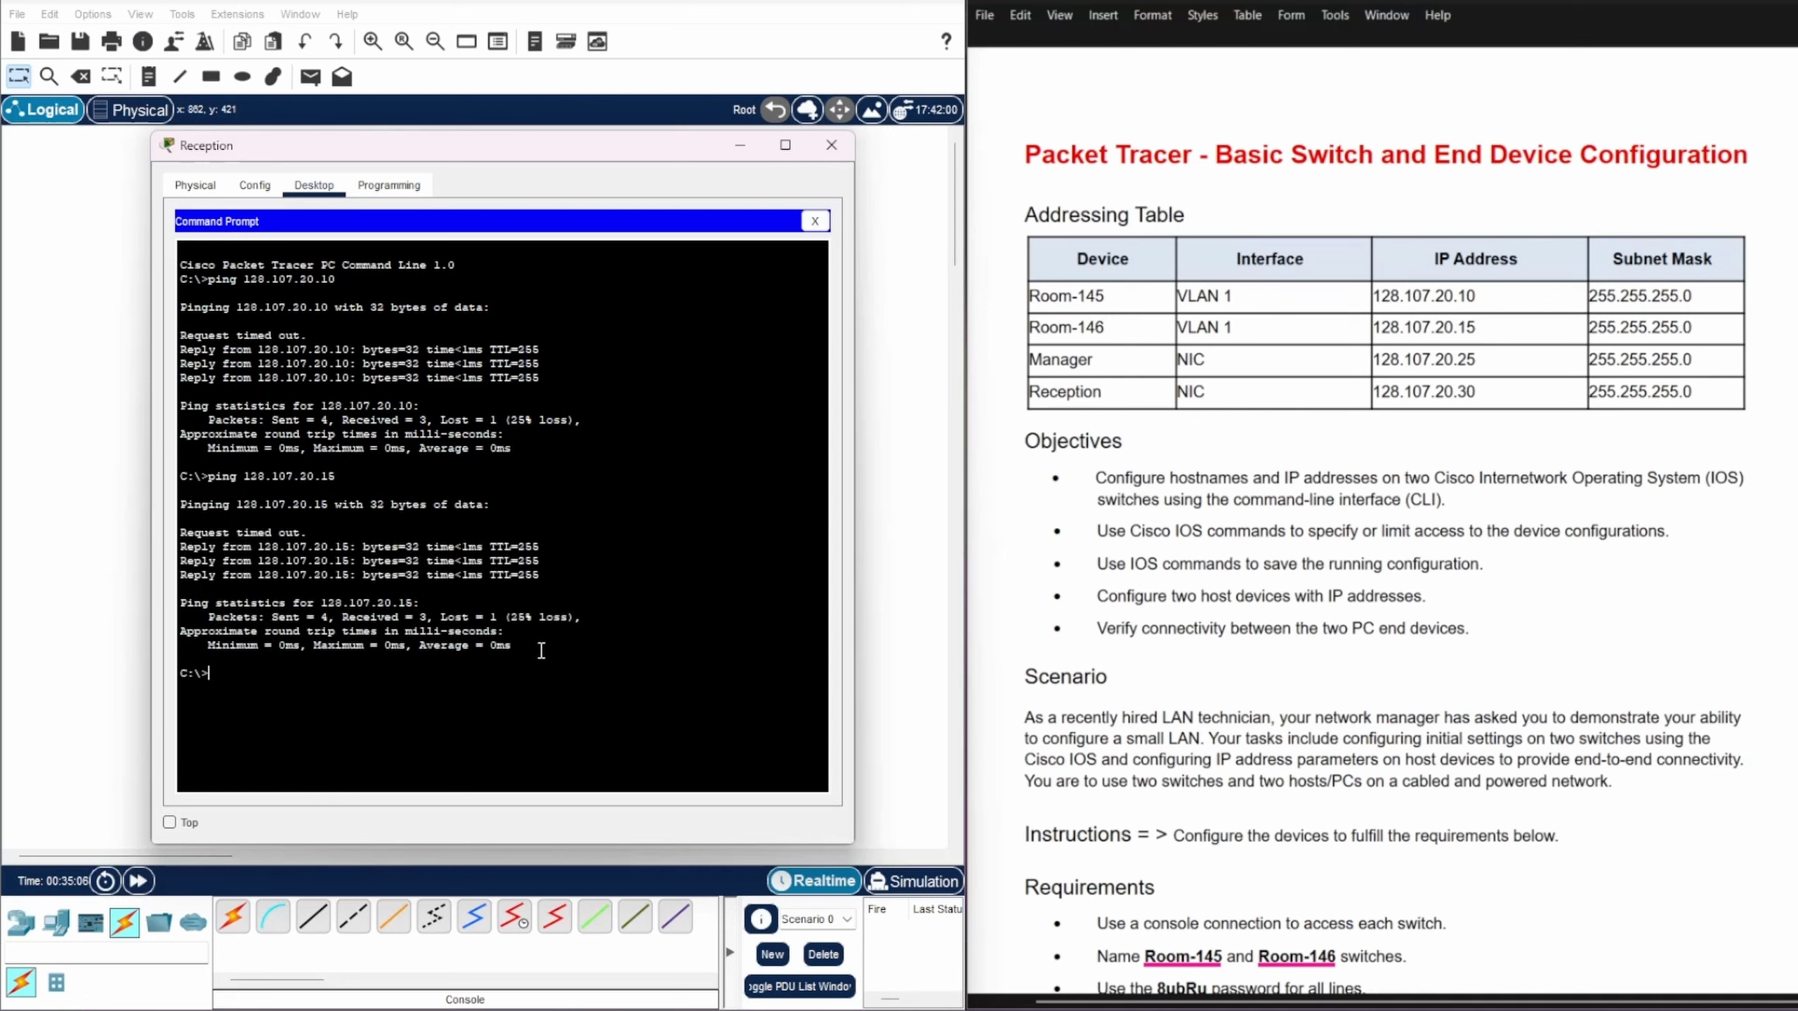
key("Up")
key("BackSpace")
type("25")
key("Return")
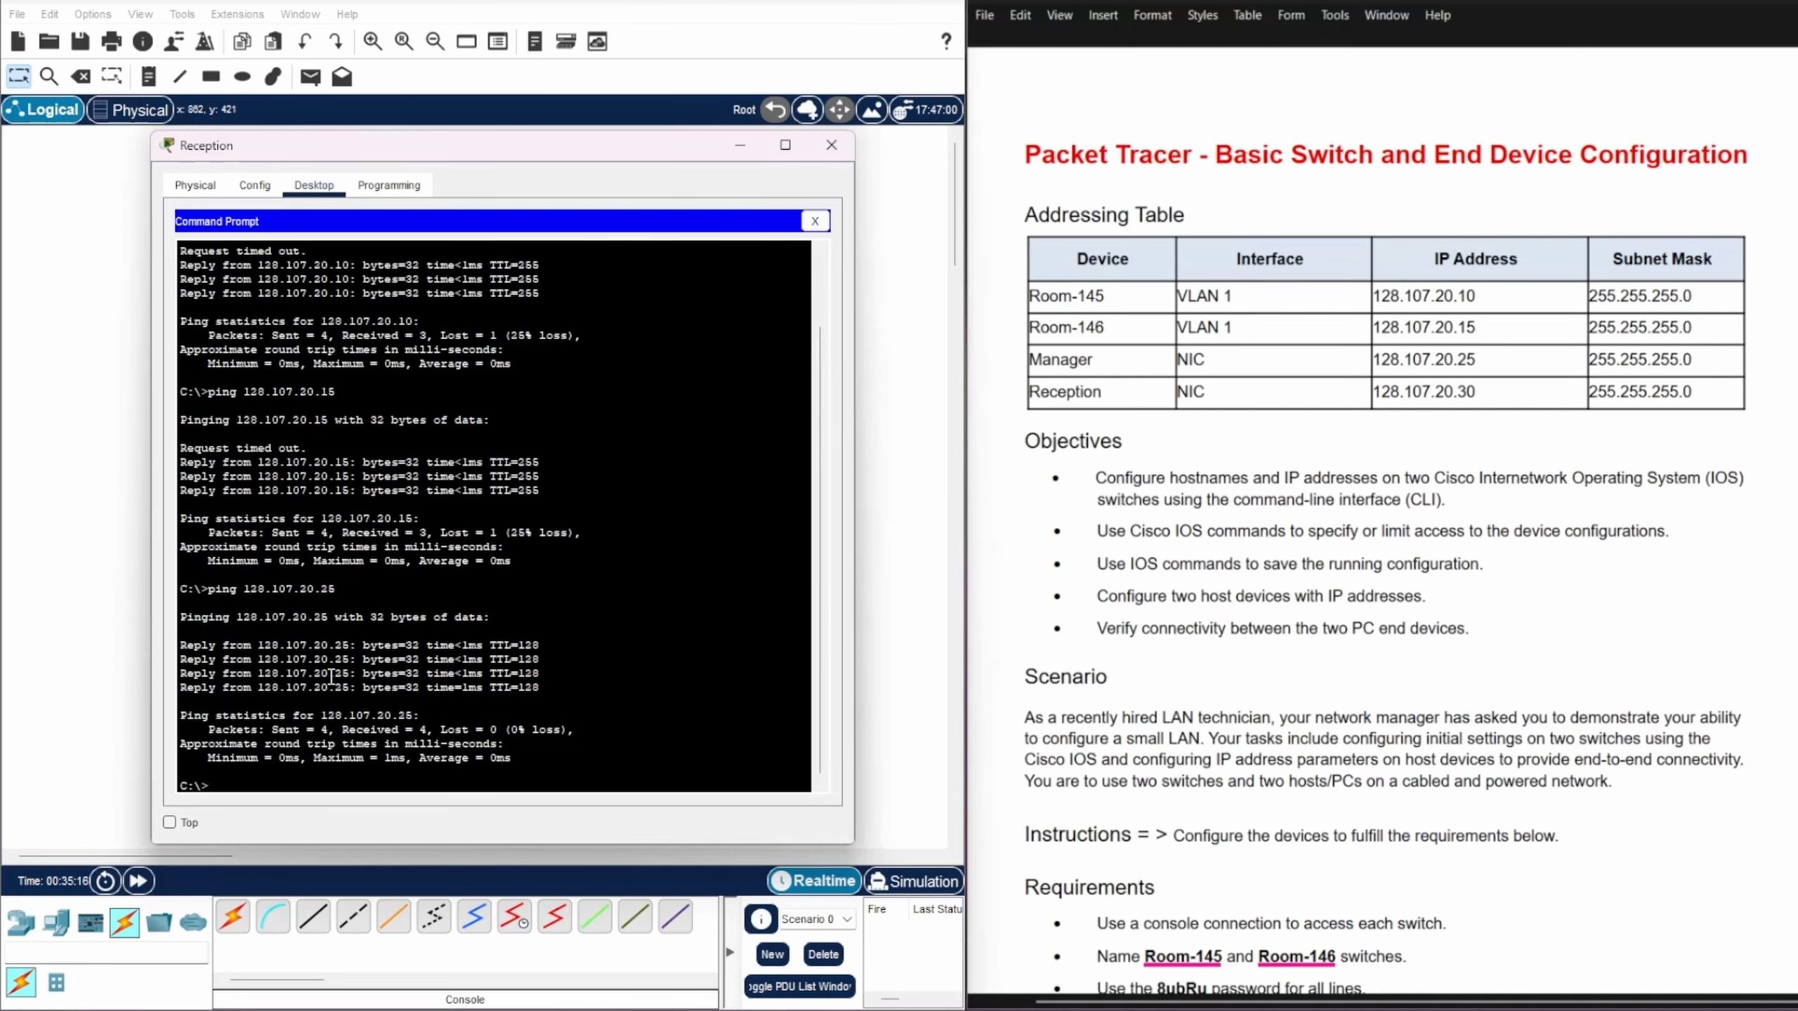
key("Up")
key("BackSpace")
key("BackSpace")
type("30")
key("Return")
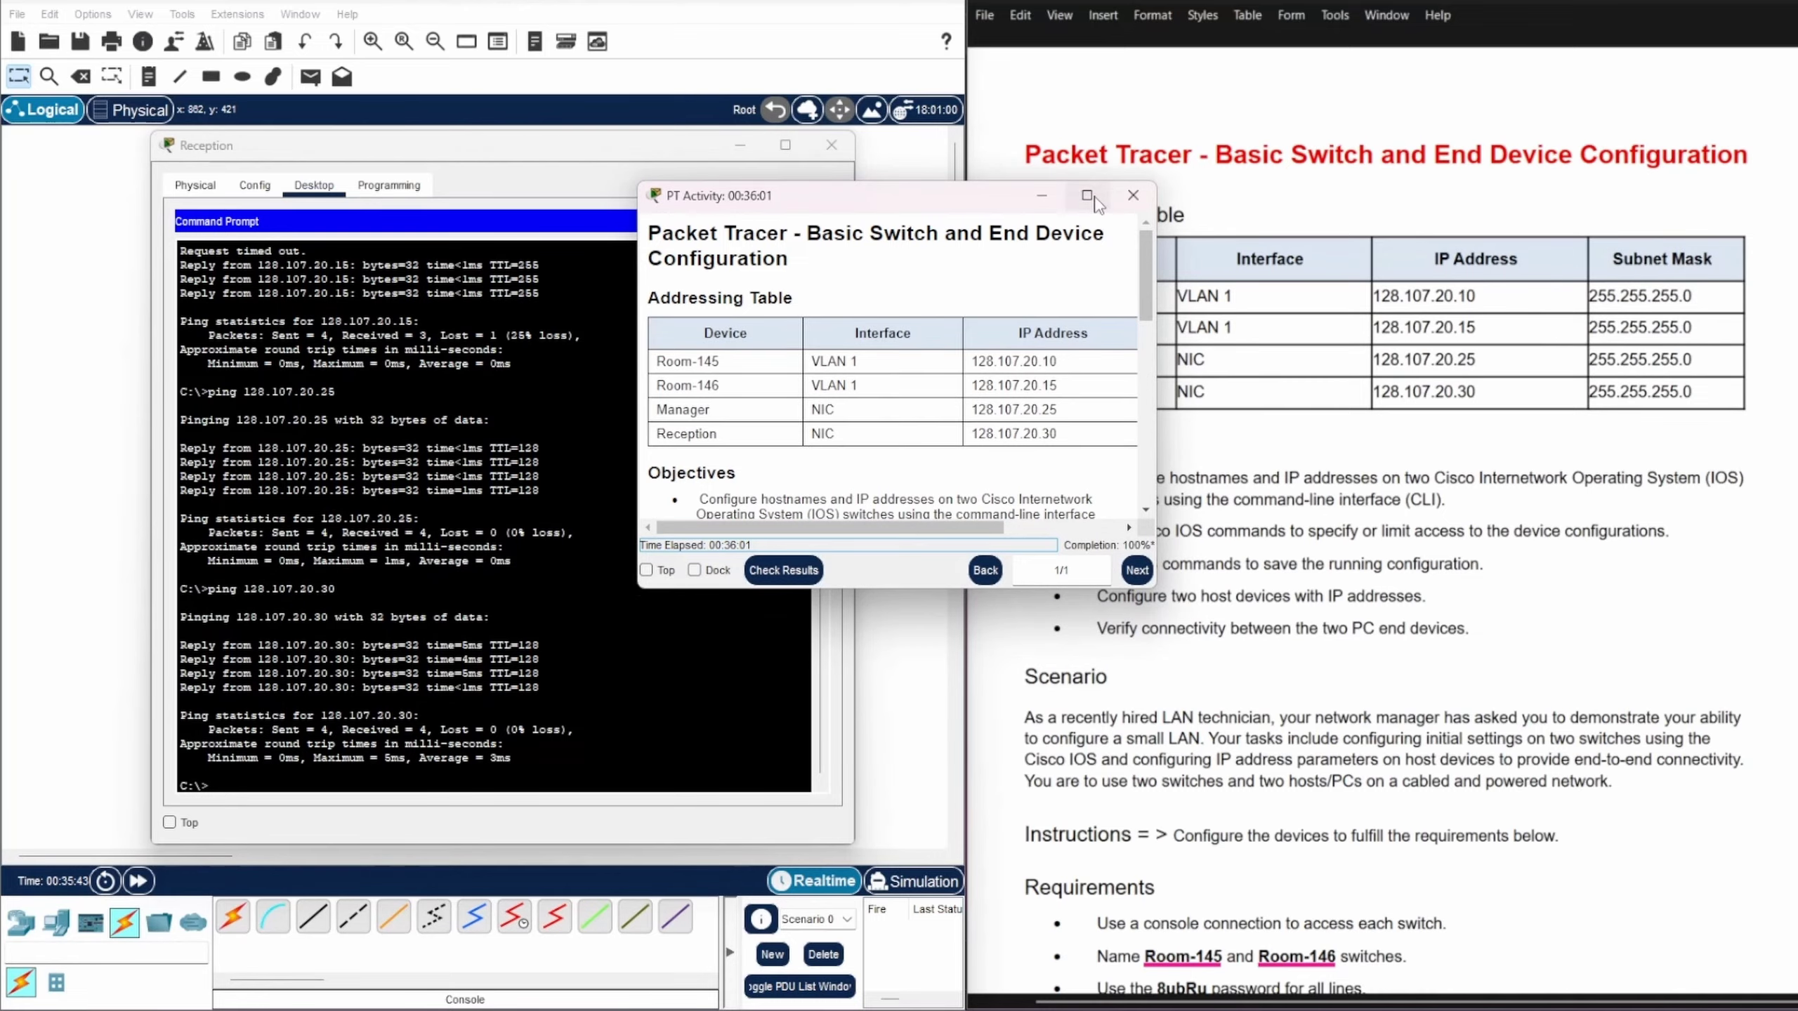
Step: Maximize the PT Activity instructions window and run Check Results
left_click(1086, 195)
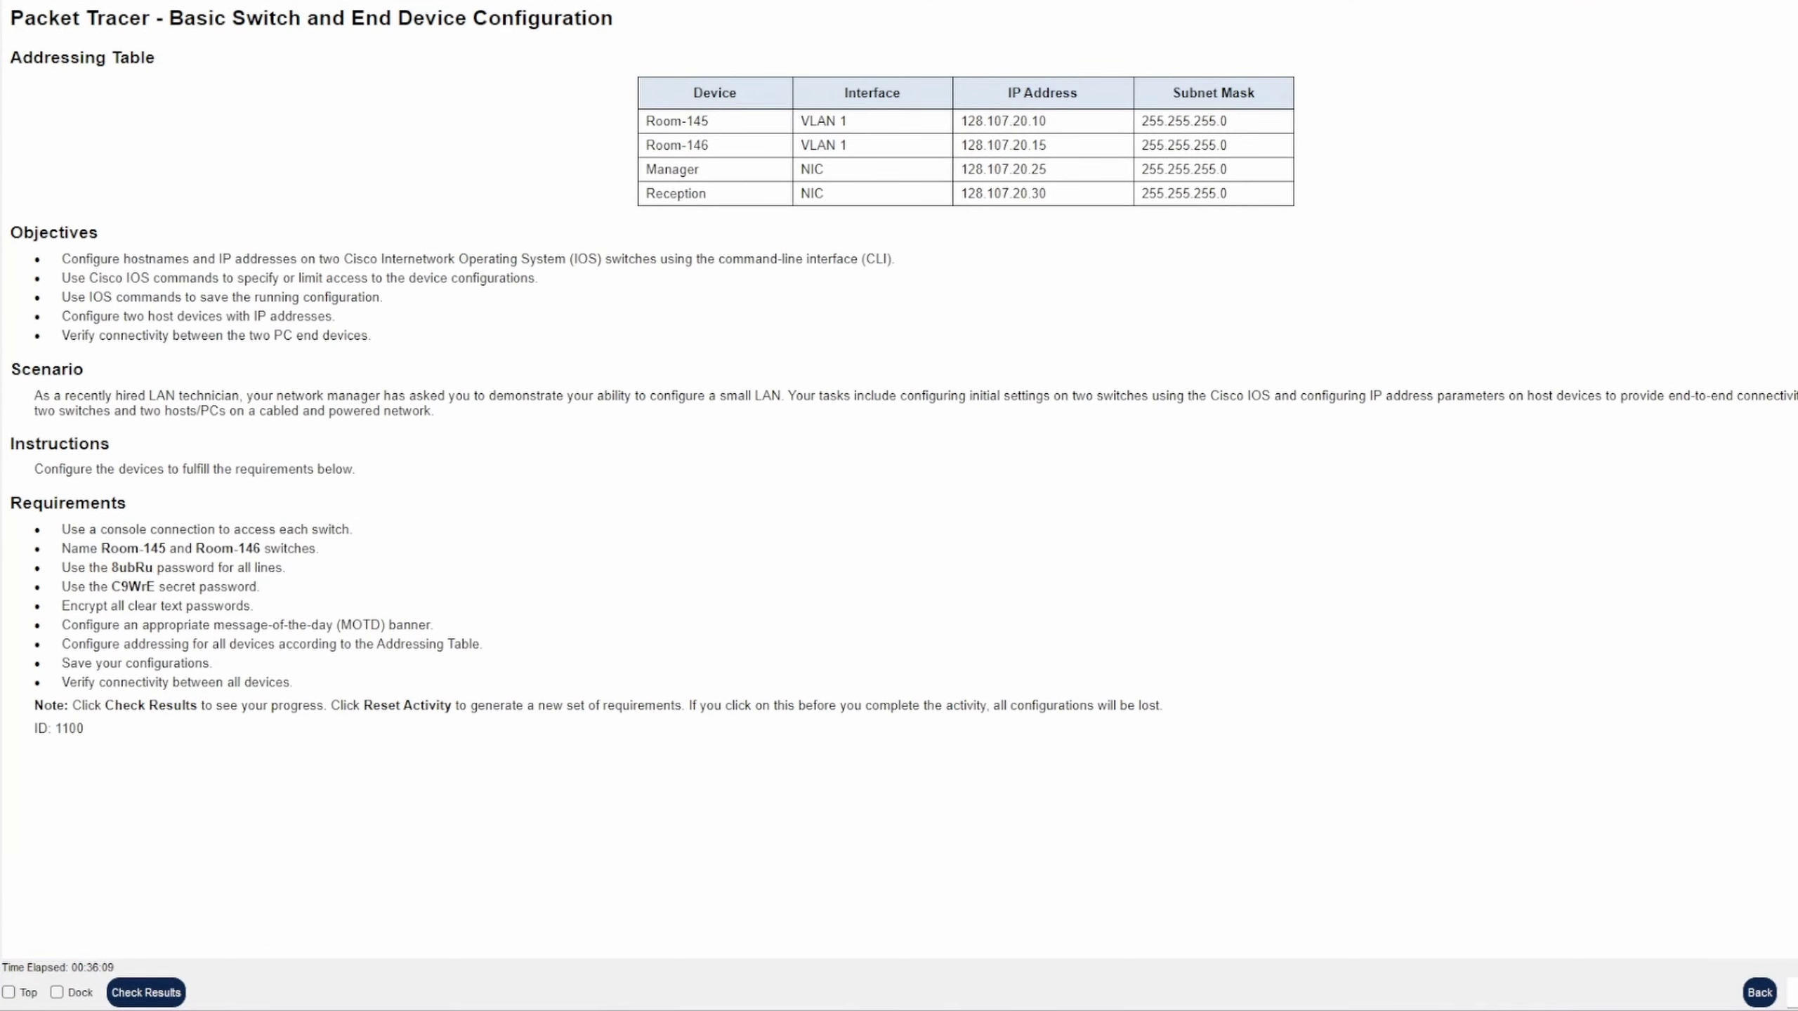
key("super+Down")
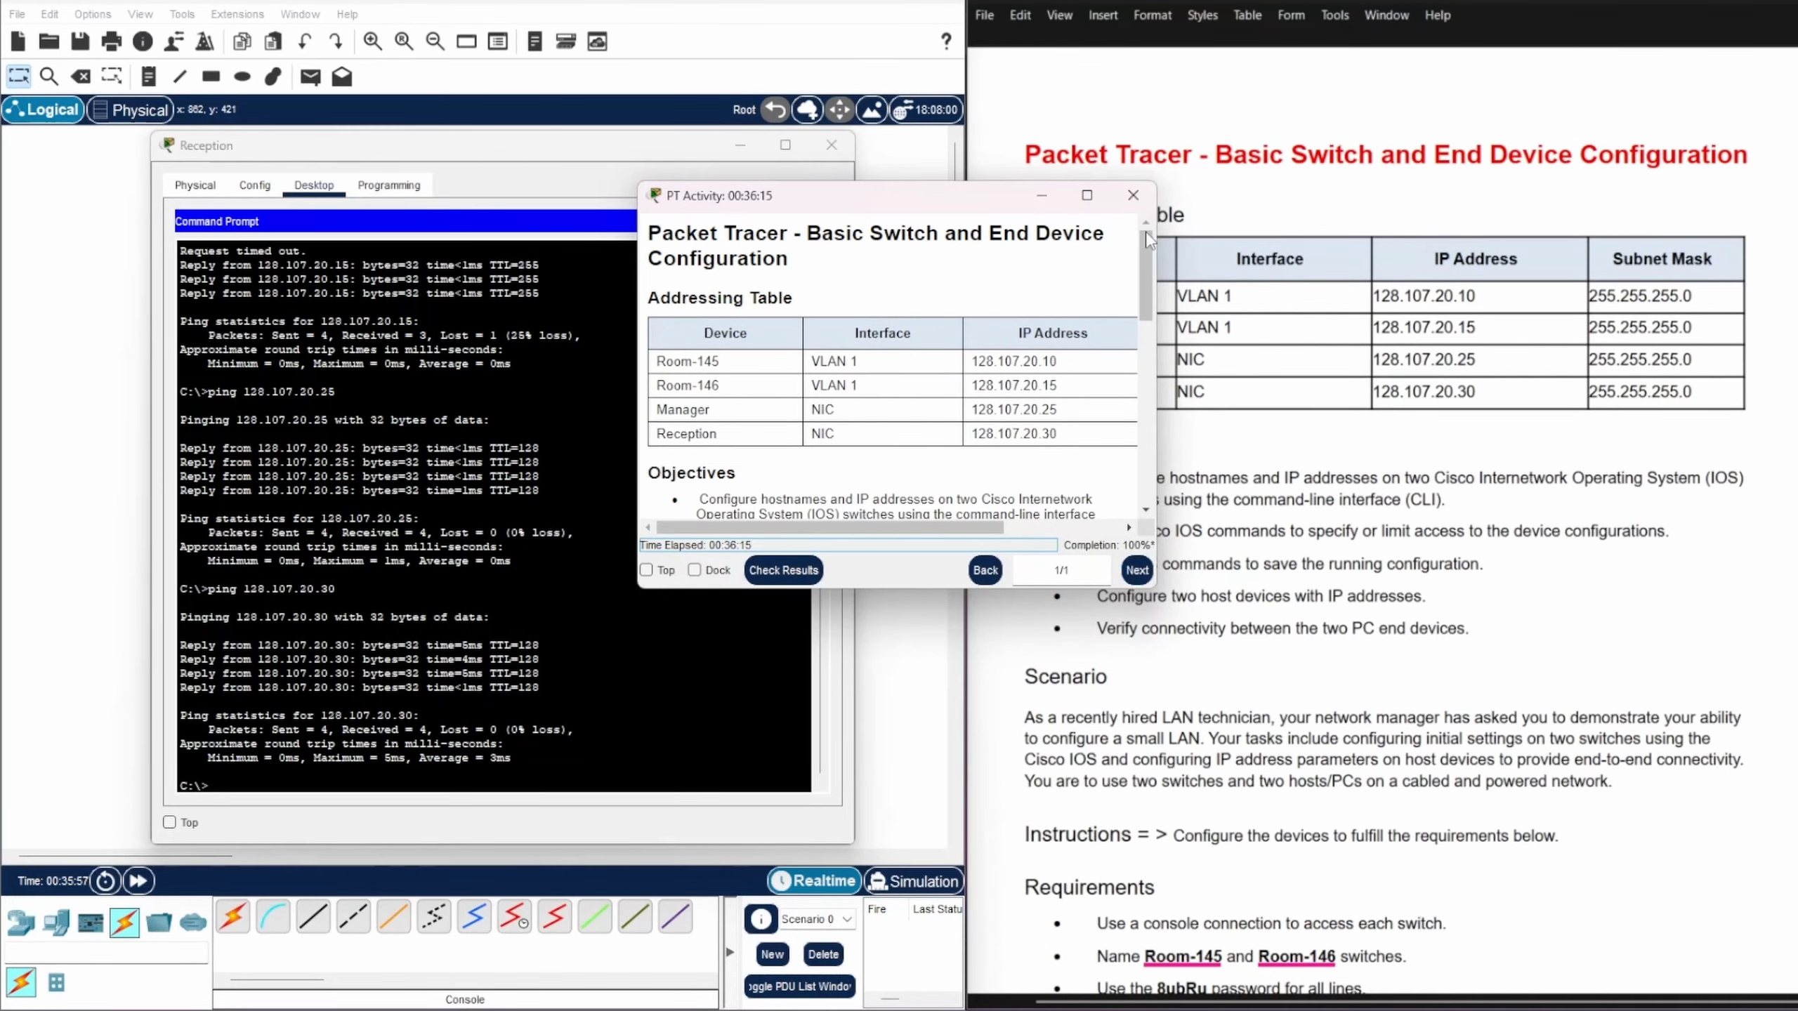
left_click(1087, 195)
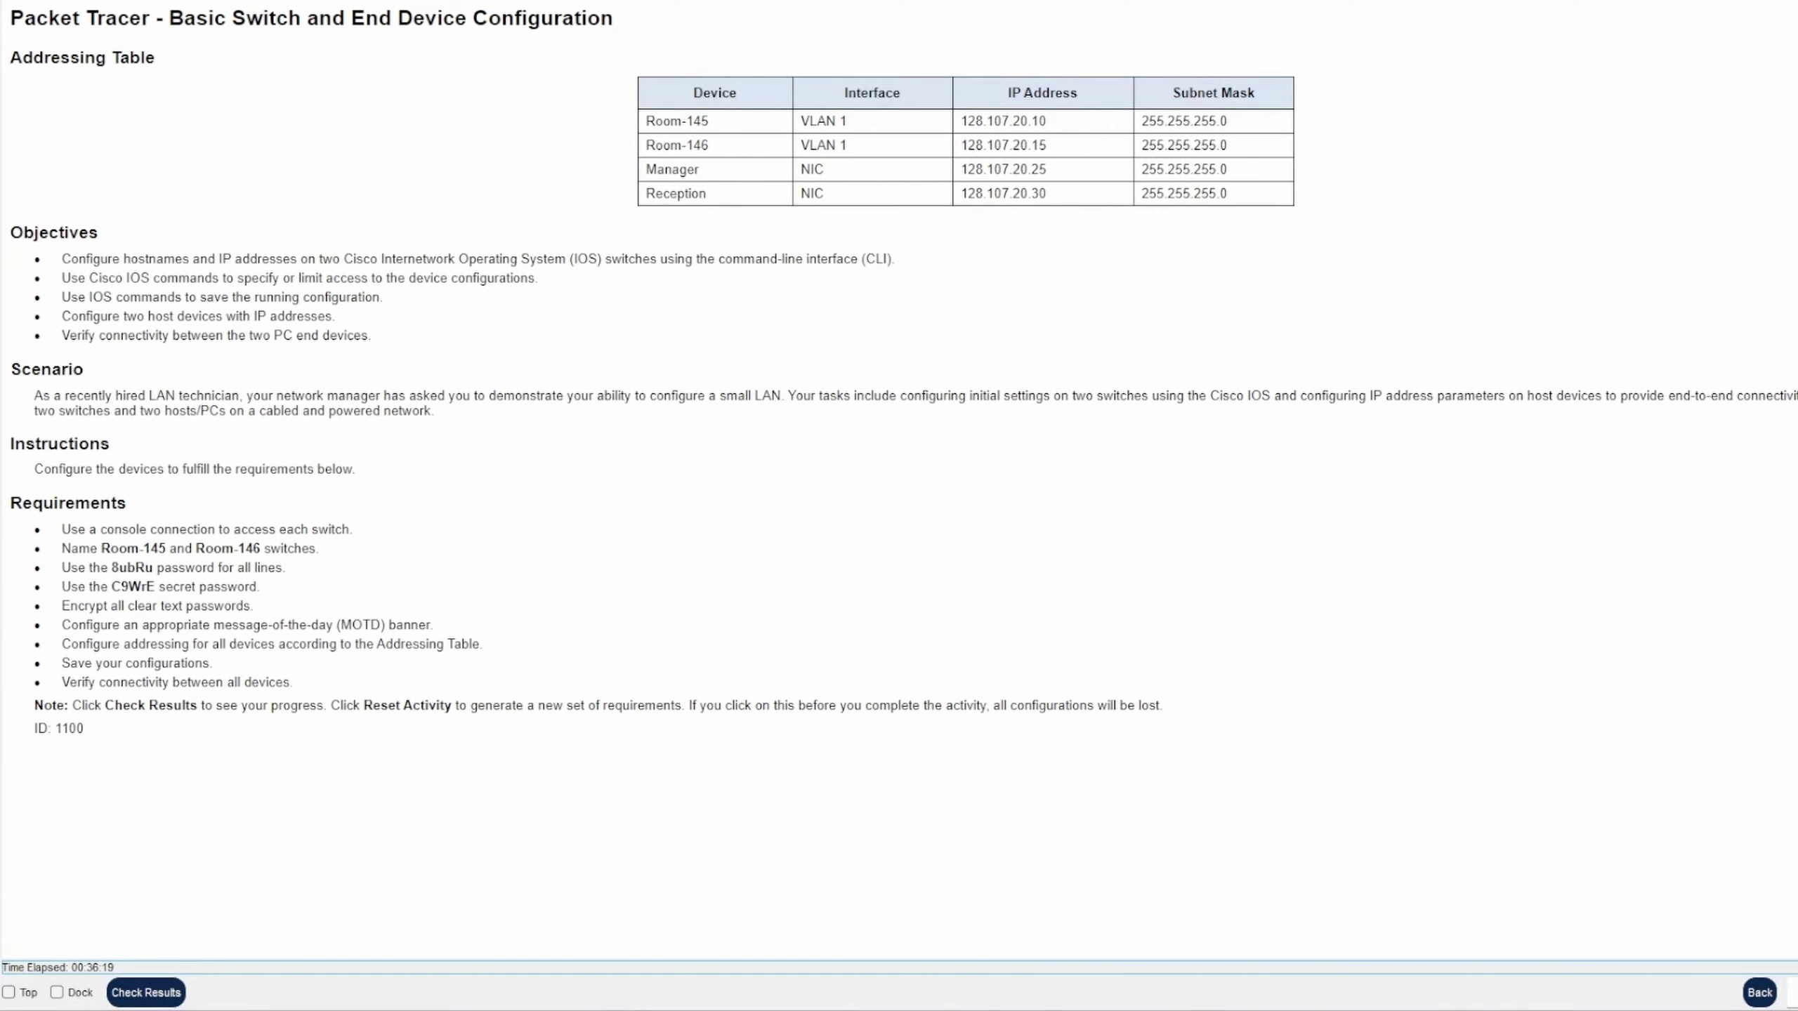
left_click(170, 995)
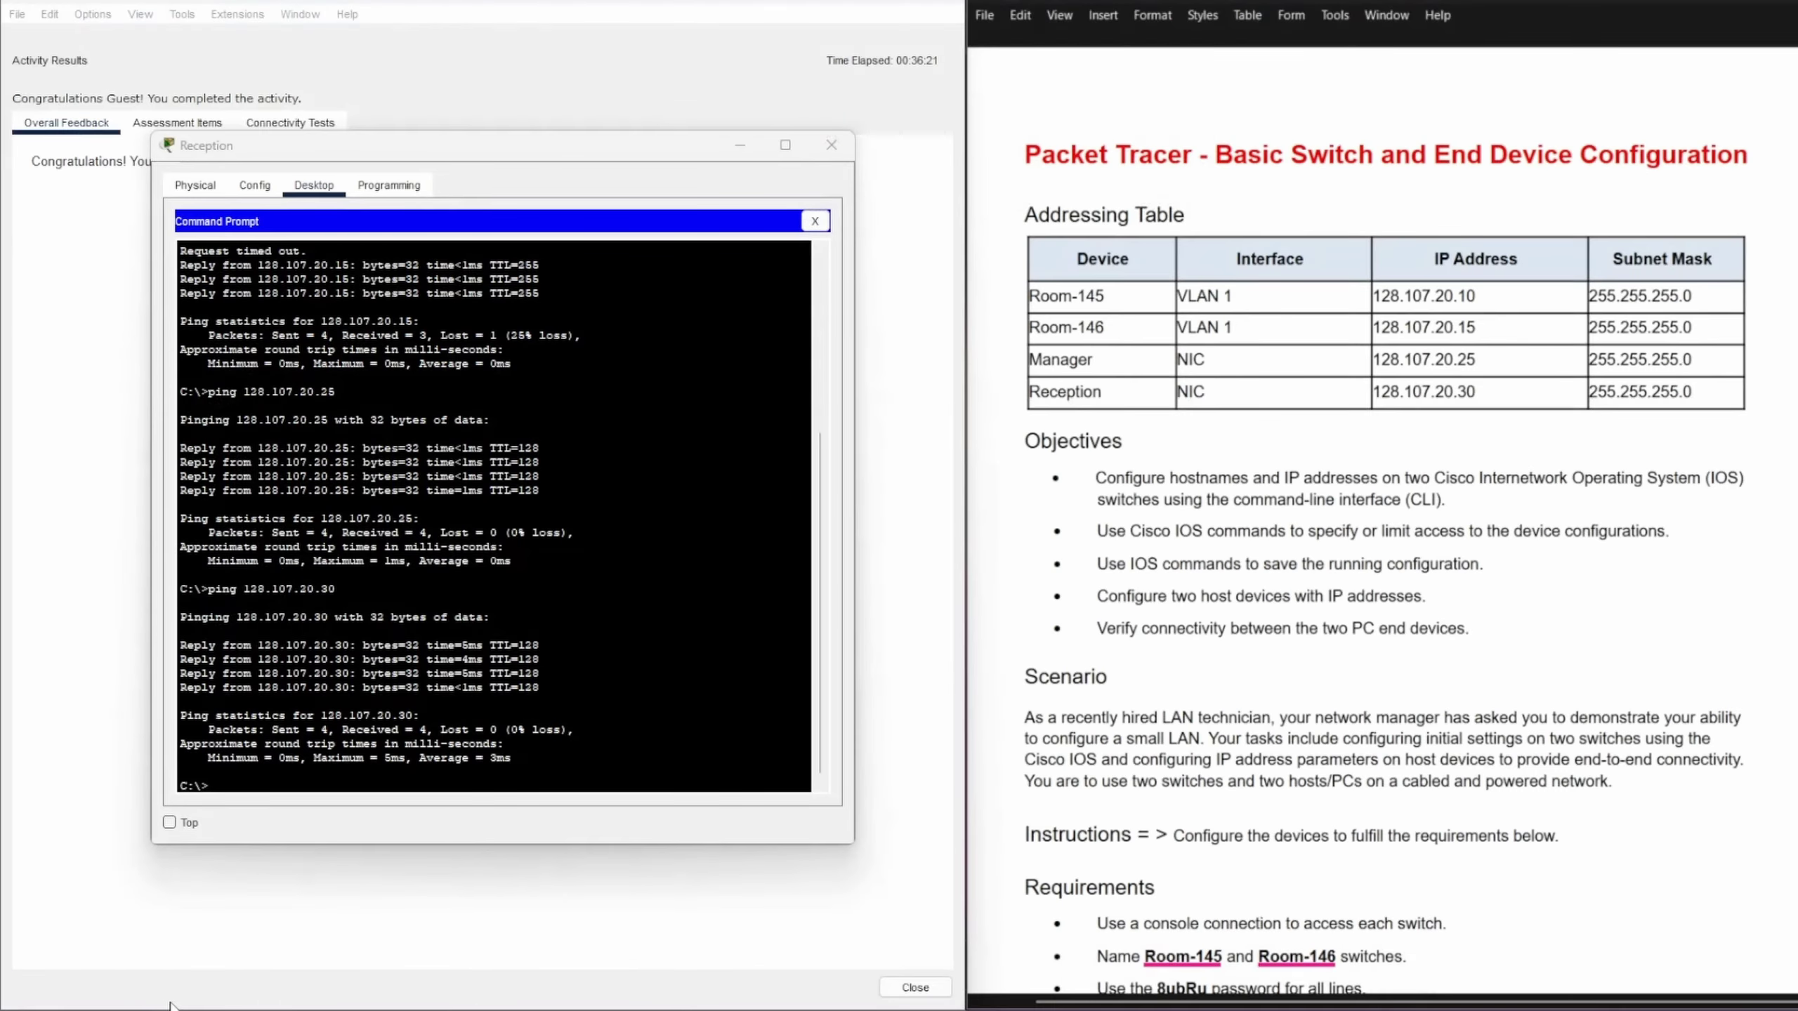
Step: Review the Assessment Items score of 100/100 and the six passed Connectivity Tests
left_click_drag(634, 148, 1499, 150)
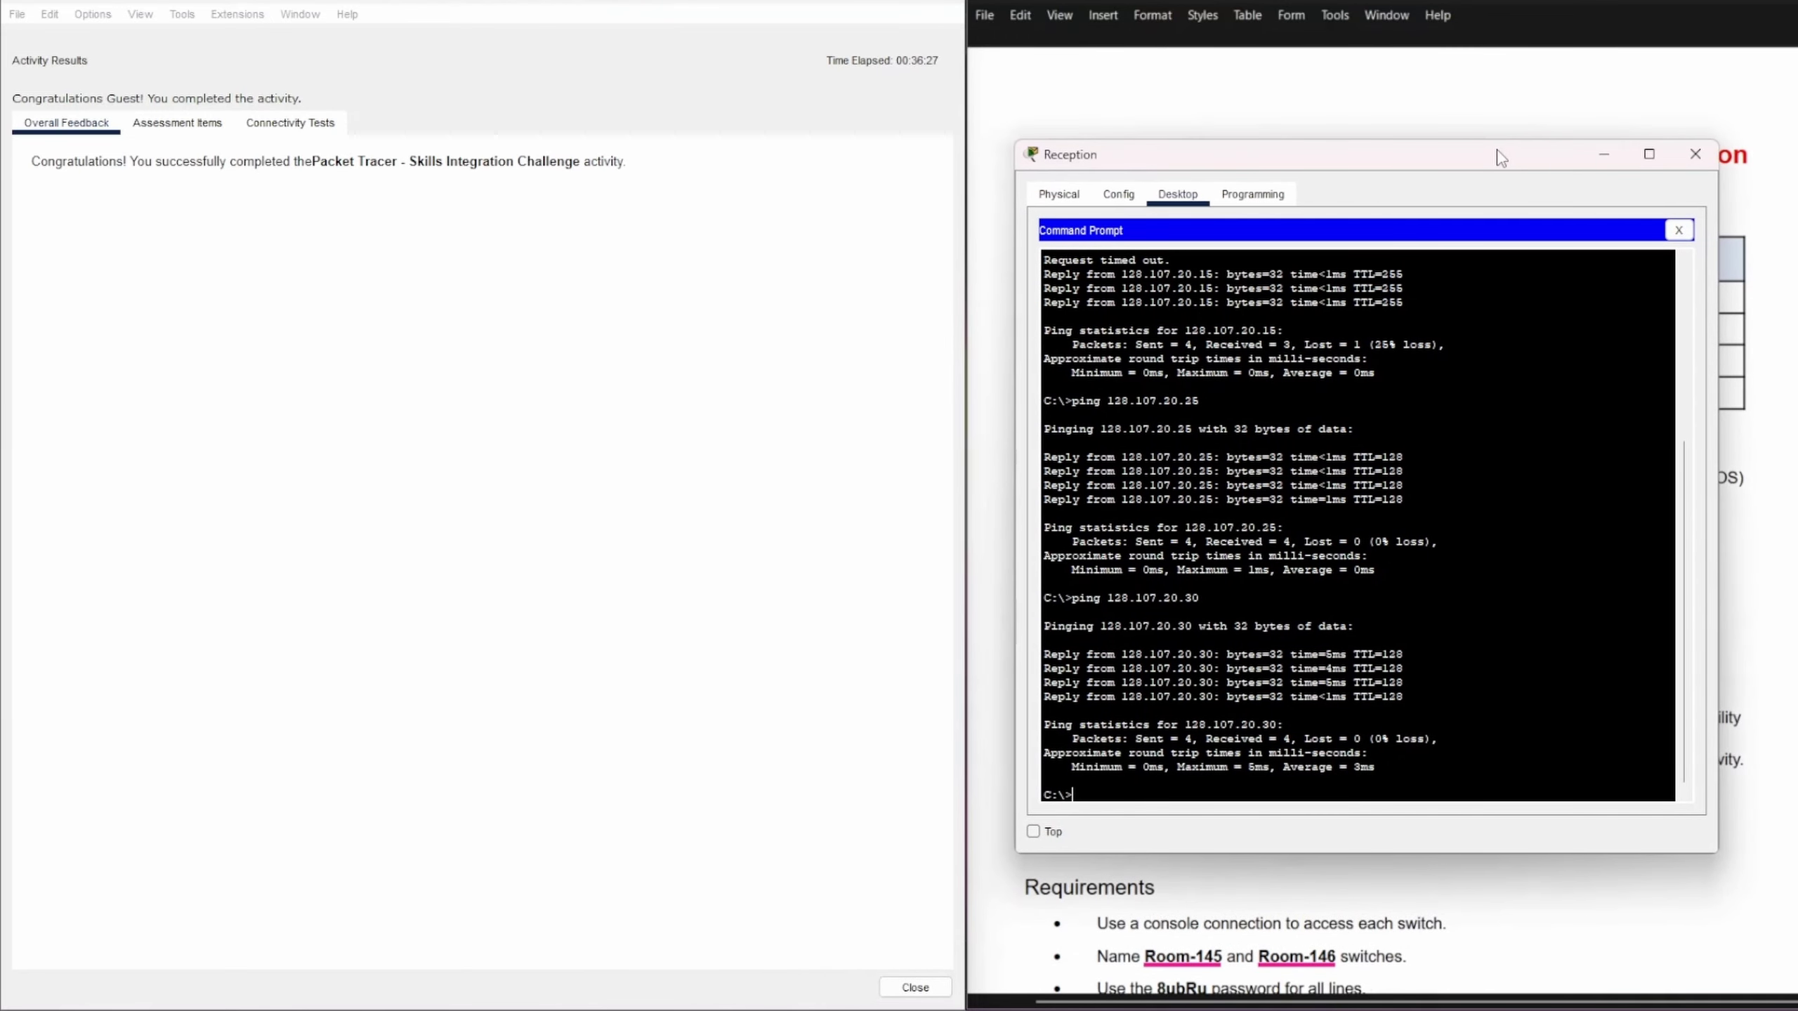
left_click(181, 124)
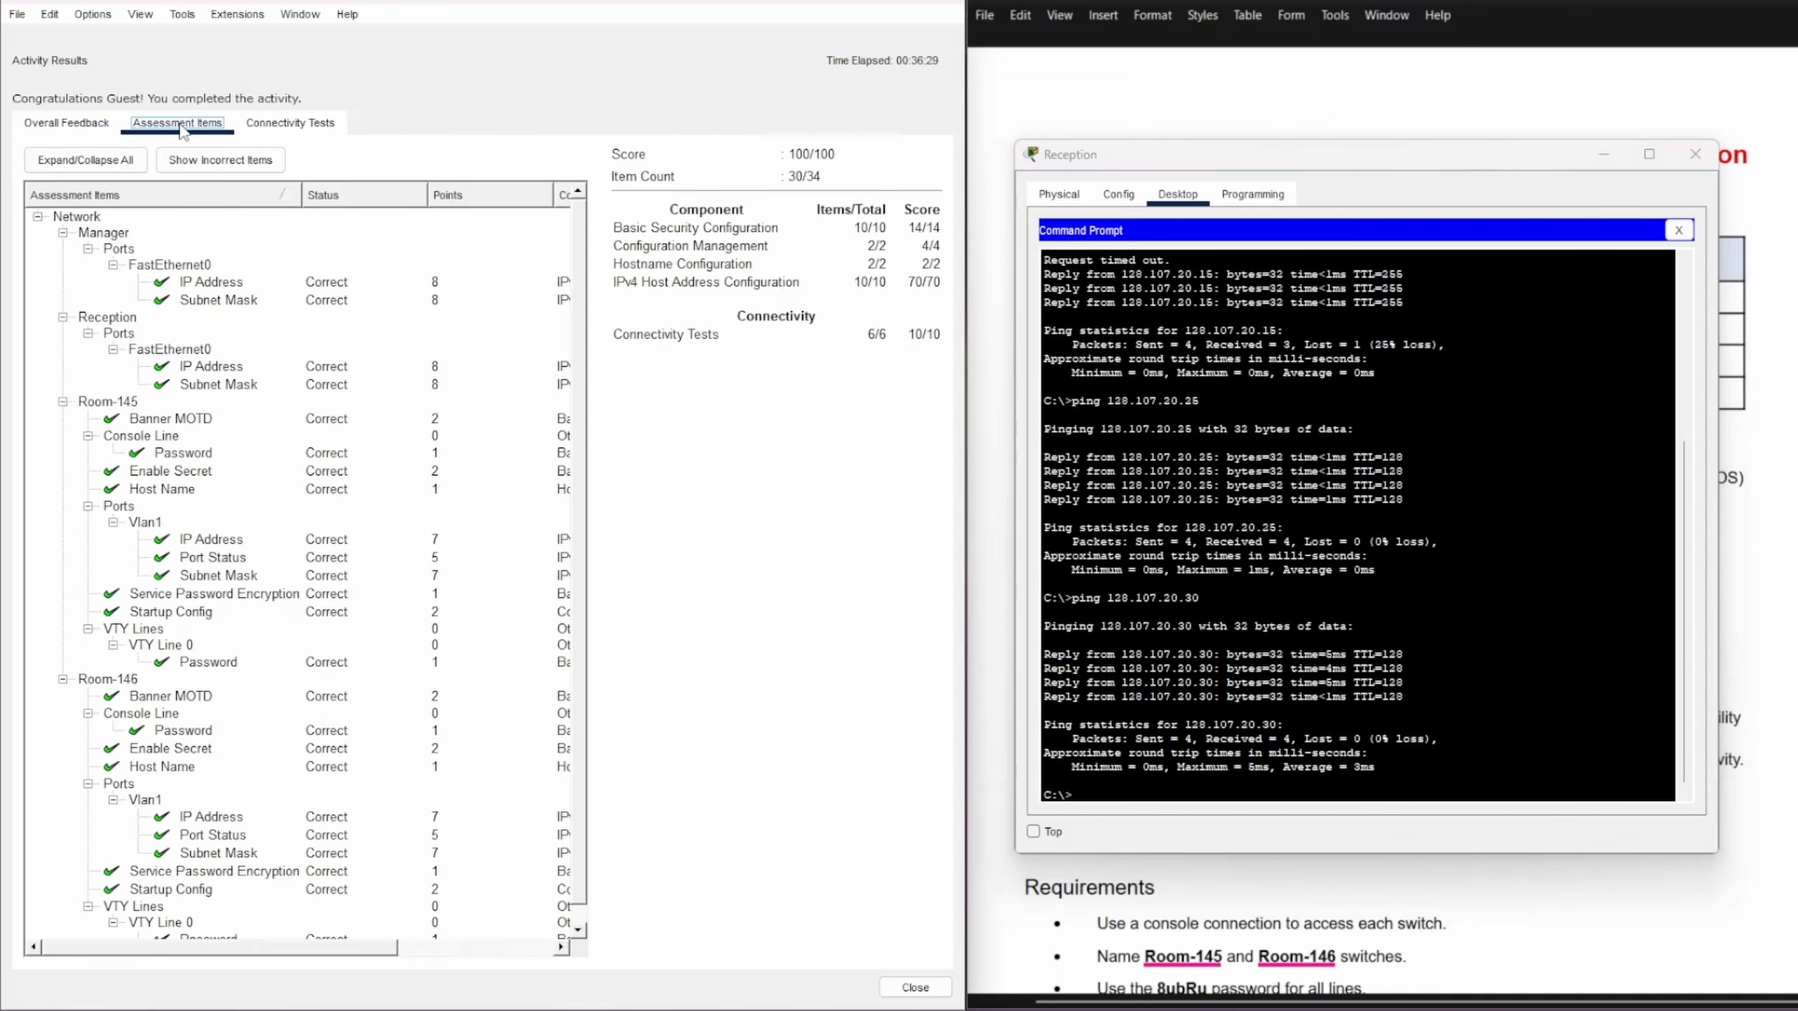
scroll(233, 372, "down", 1)
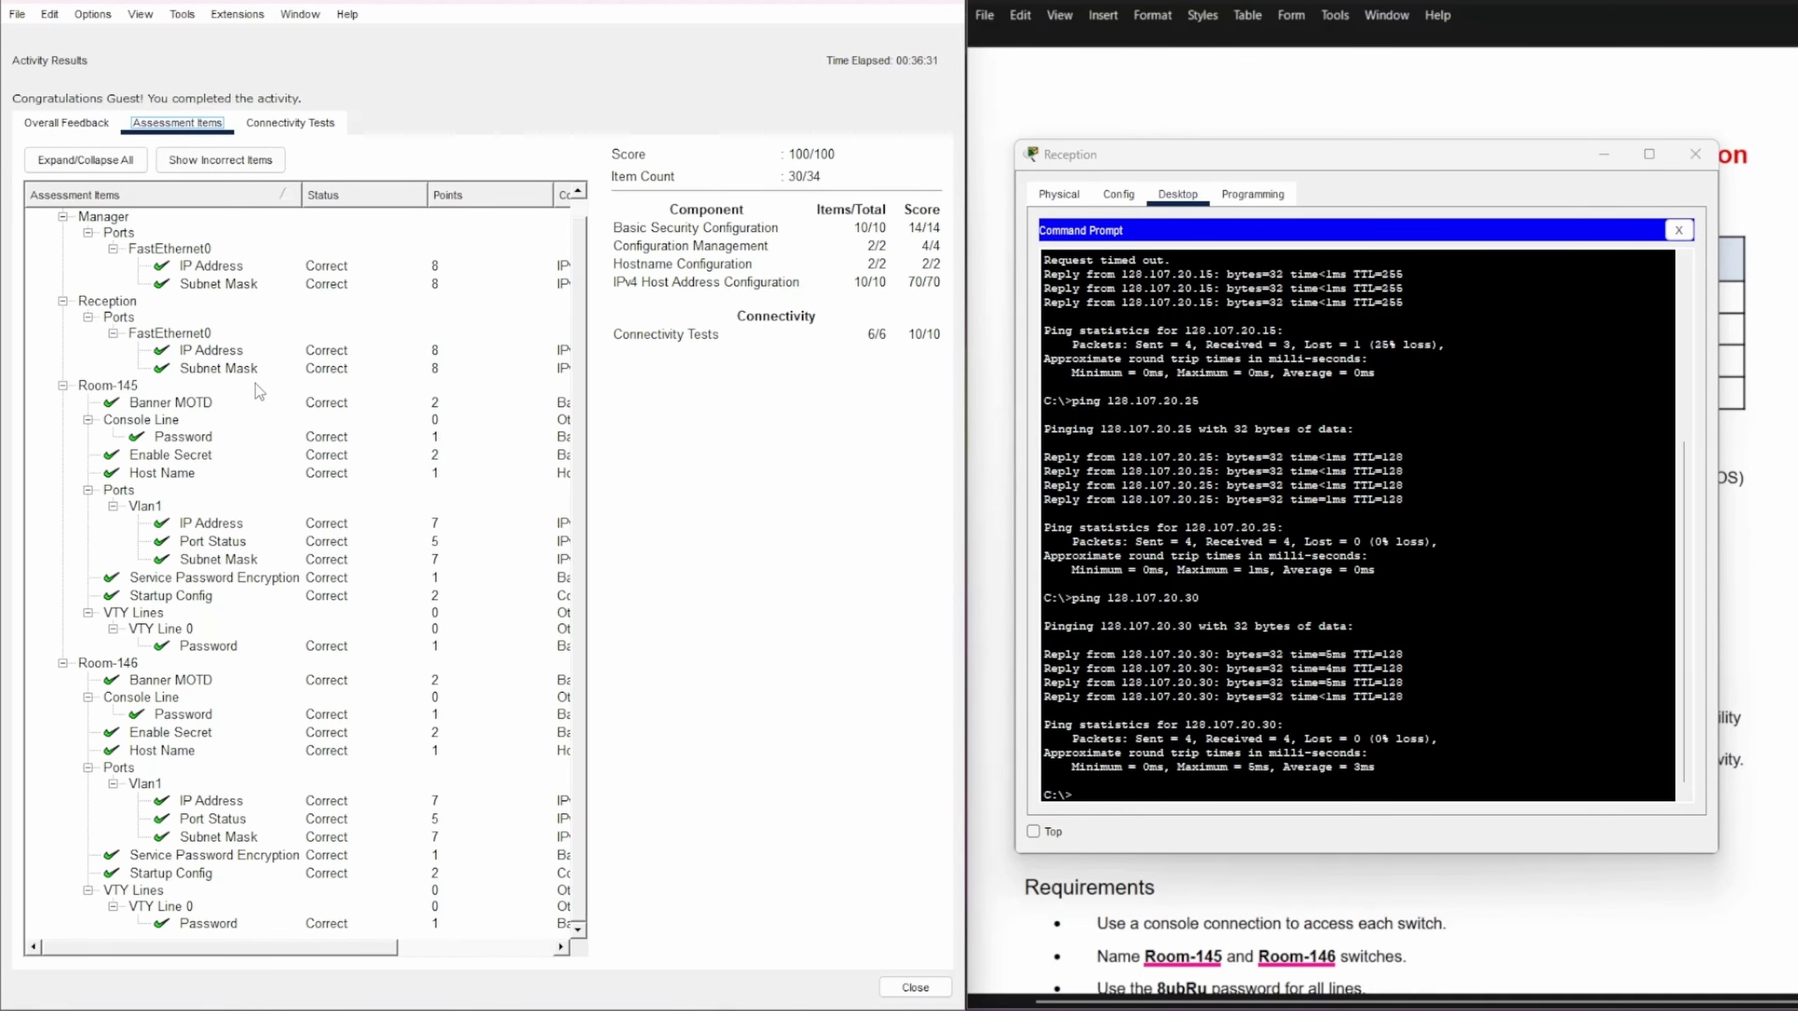
scroll(279, 662, "up", 1)
left_click(288, 123)
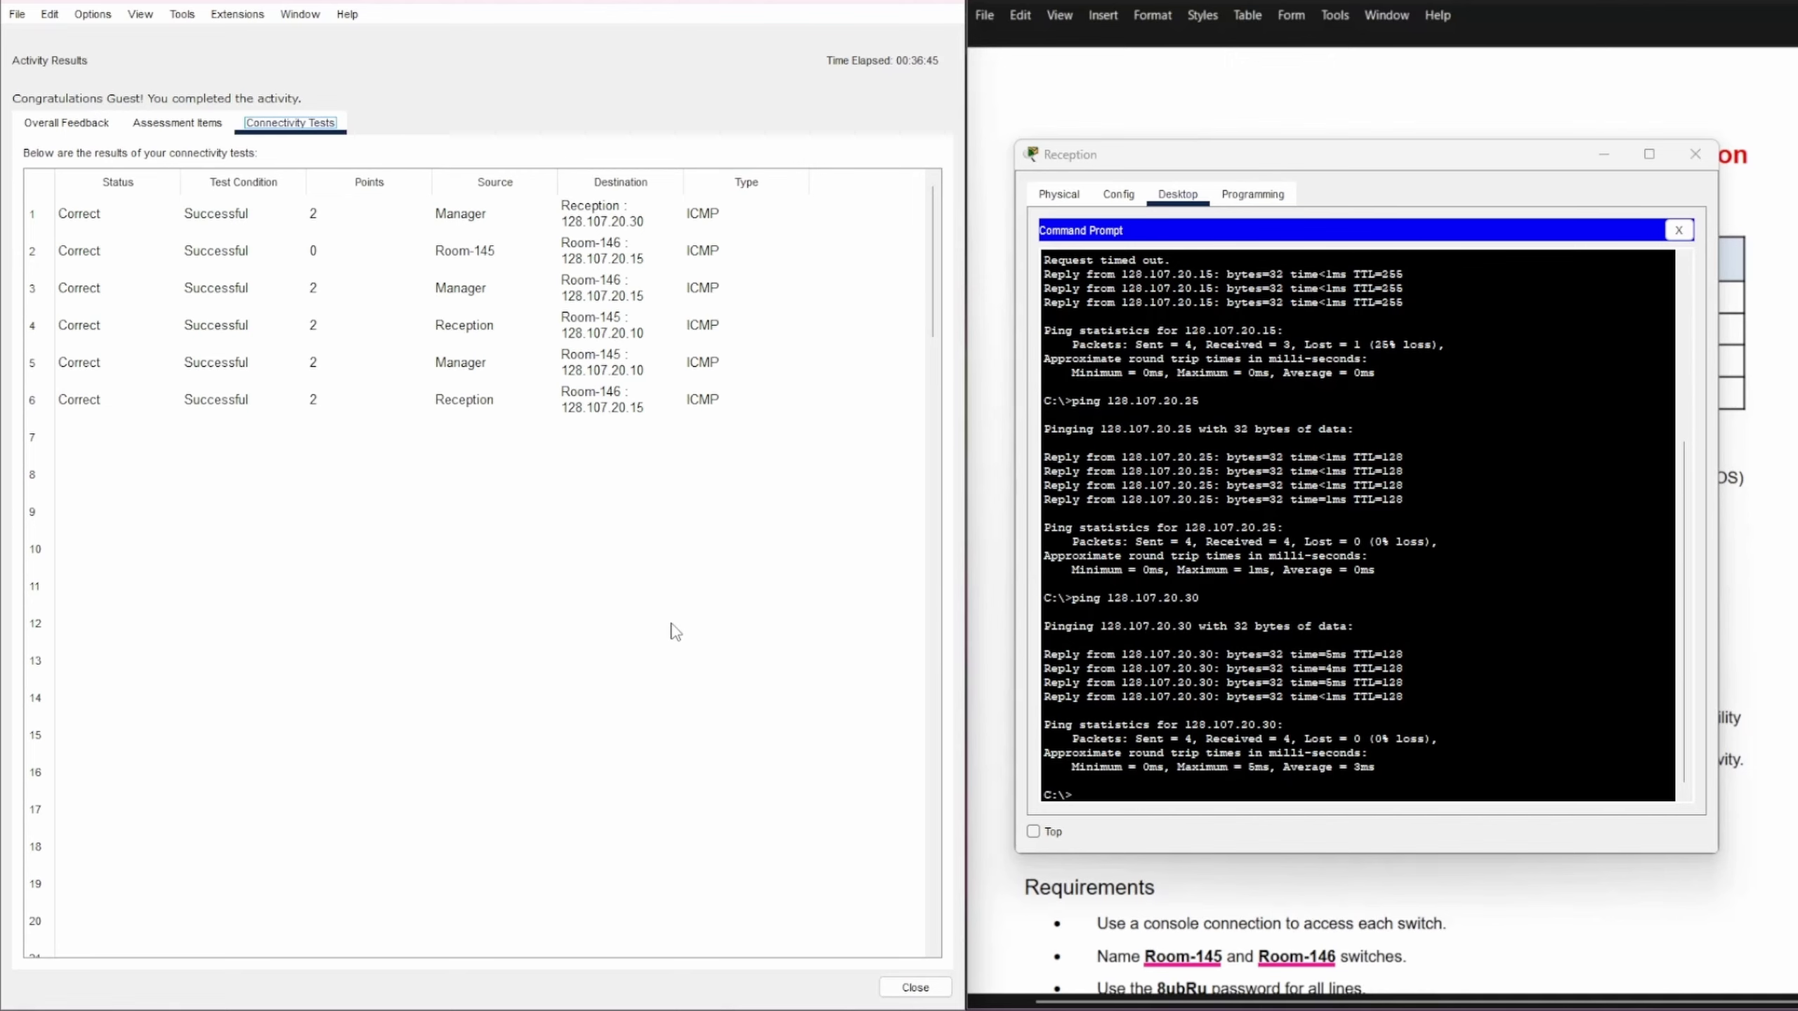
Step: Close Activity Results and minimize the Reception PC and instructions document windows
left_click(853, 4)
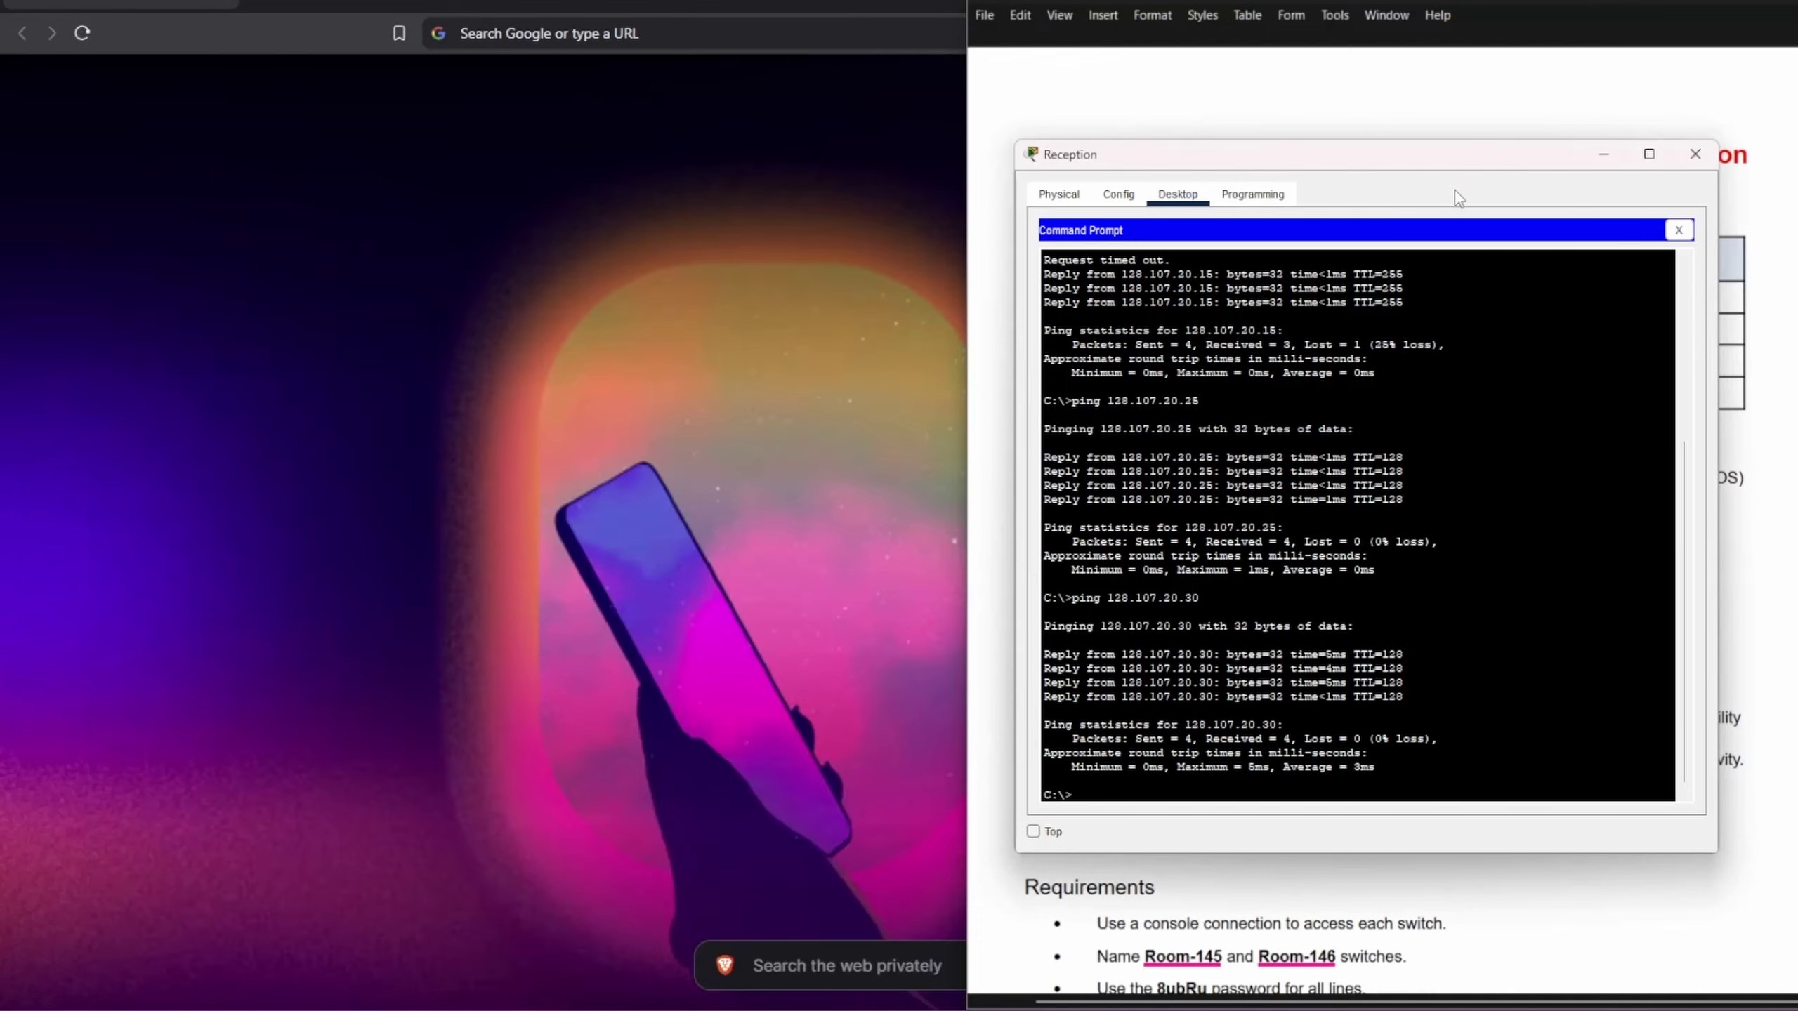
left_click(1588, 162)
key("super+Down")
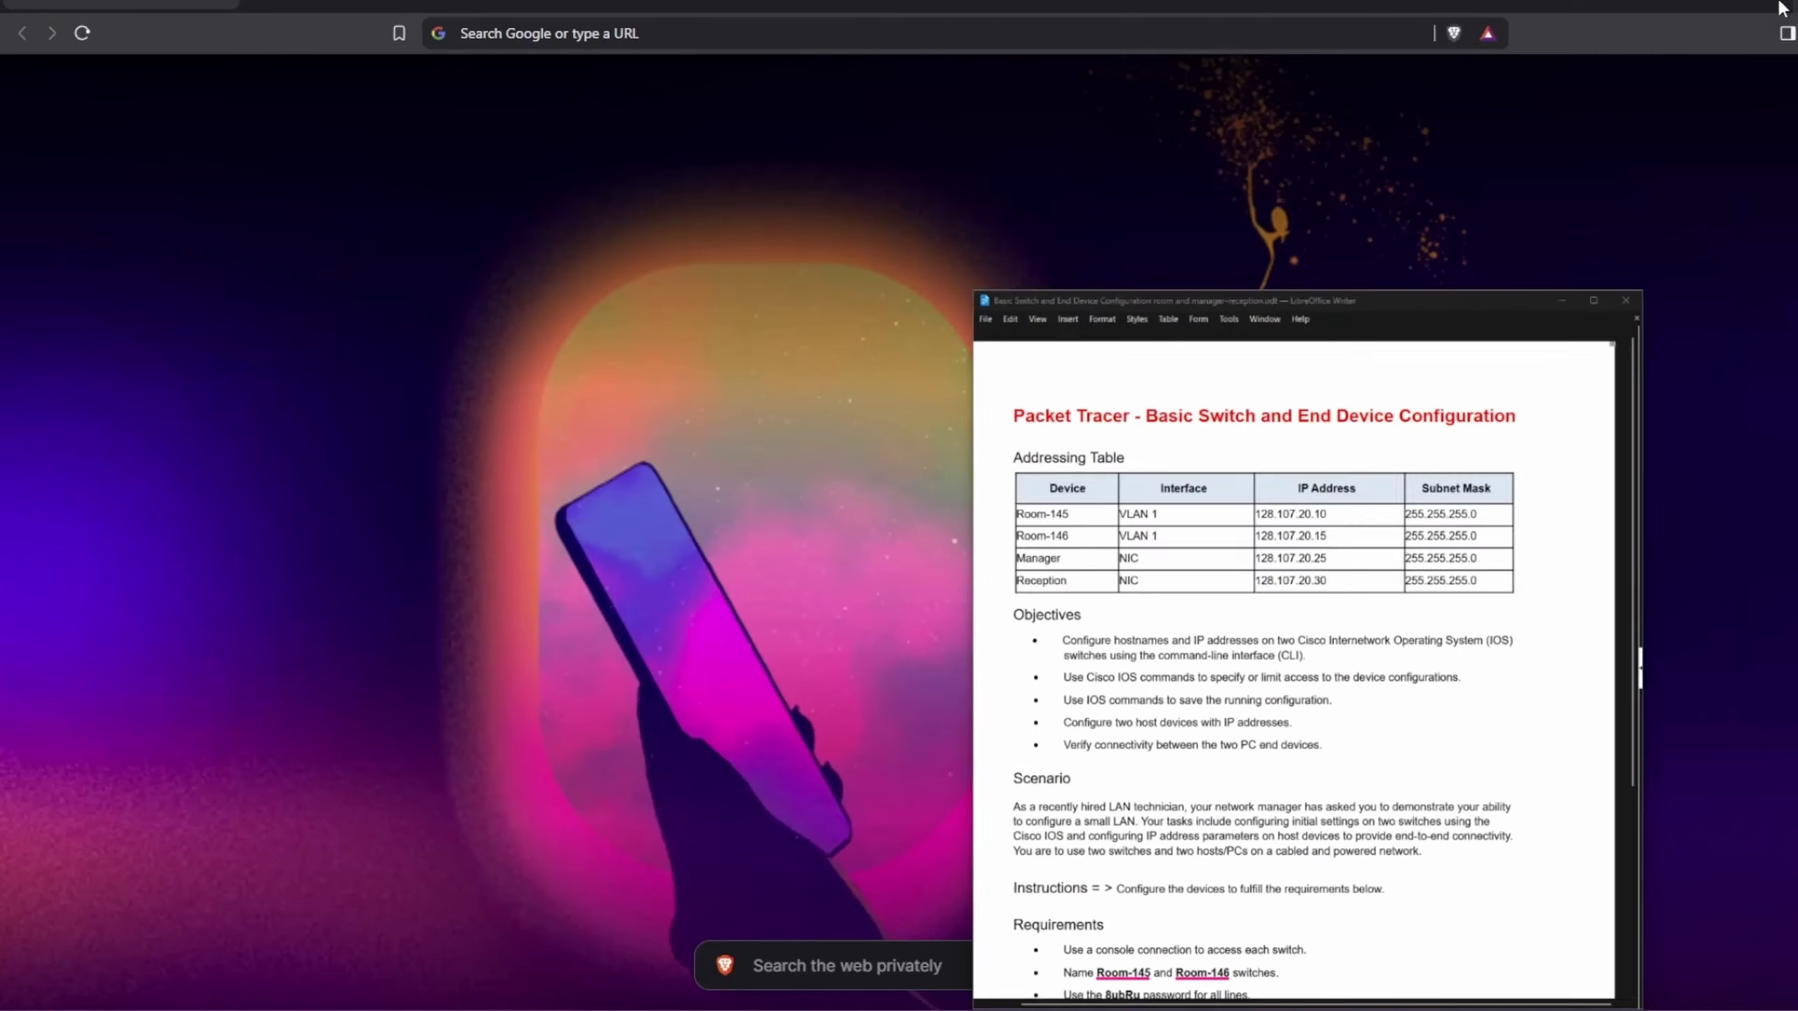